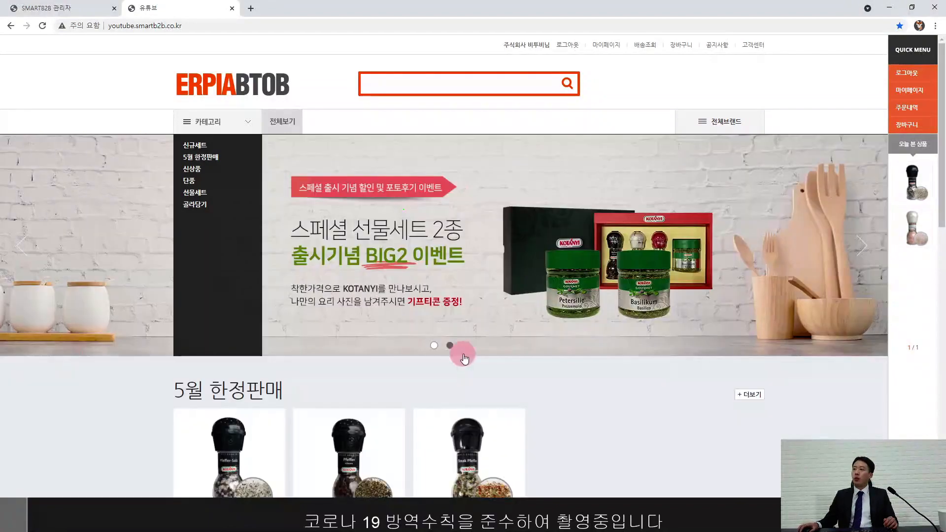
# Step: Switch to the SMART B2B admin and expand the order, deposits/credit and product management sections
pyautogui.scroll(-8, 465, 356)
pyautogui.scroll(8, 497, 379)
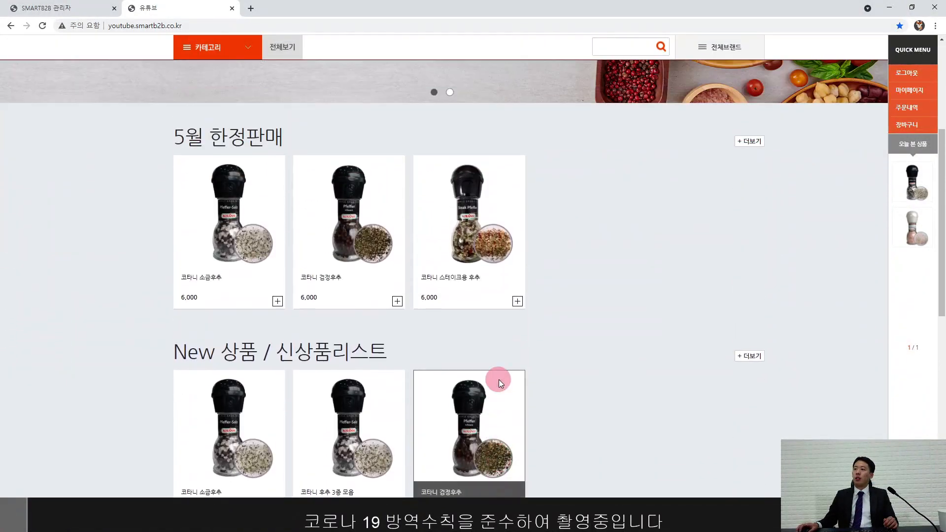
pyautogui.scroll(-5, 499, 382)
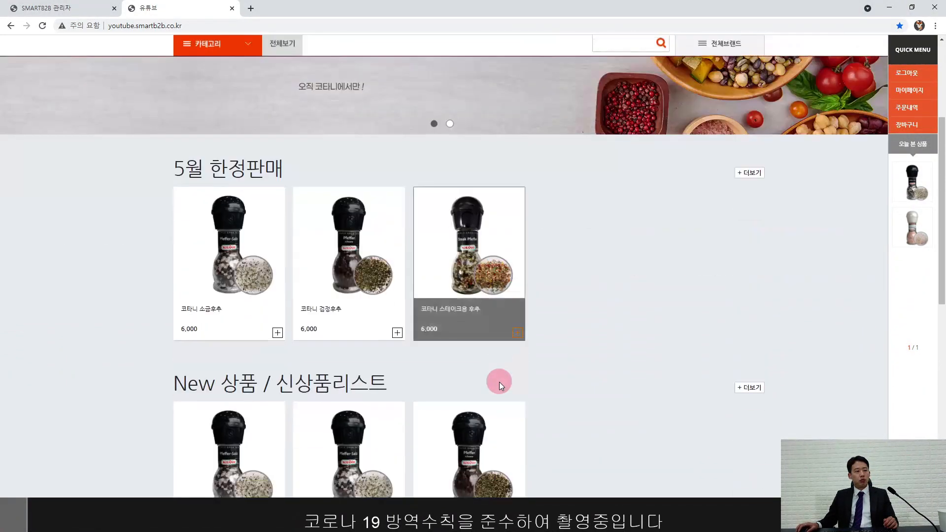
pyautogui.scroll(5, 500, 380)
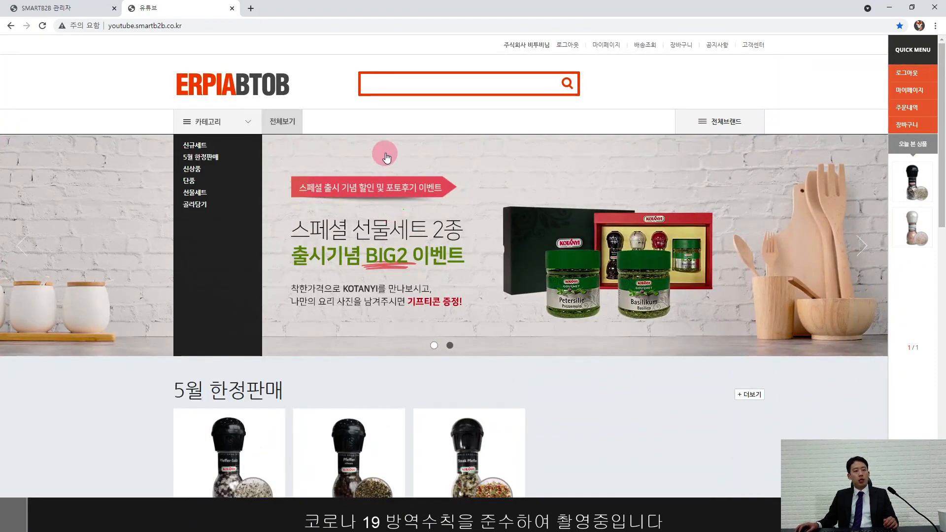
pyautogui.click(69, 10)
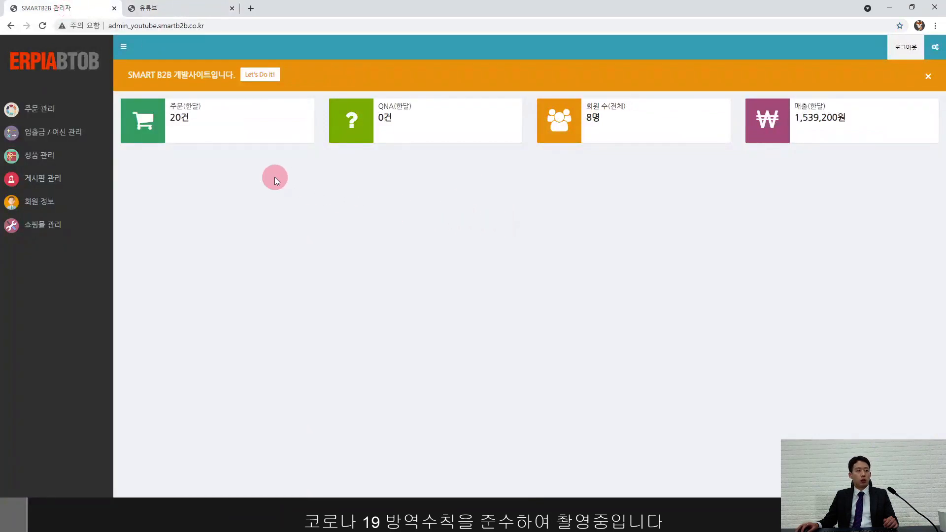
pyautogui.click(59, 108)
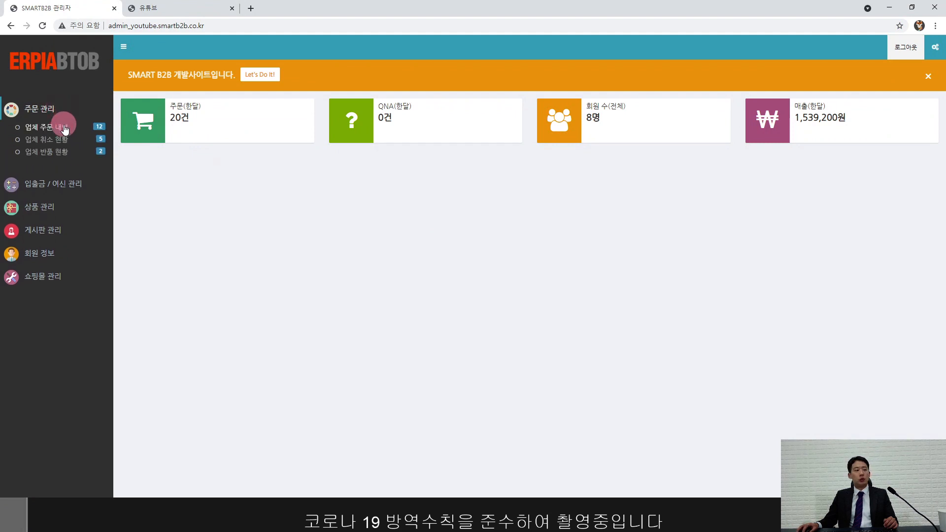
pyautogui.click(67, 184)
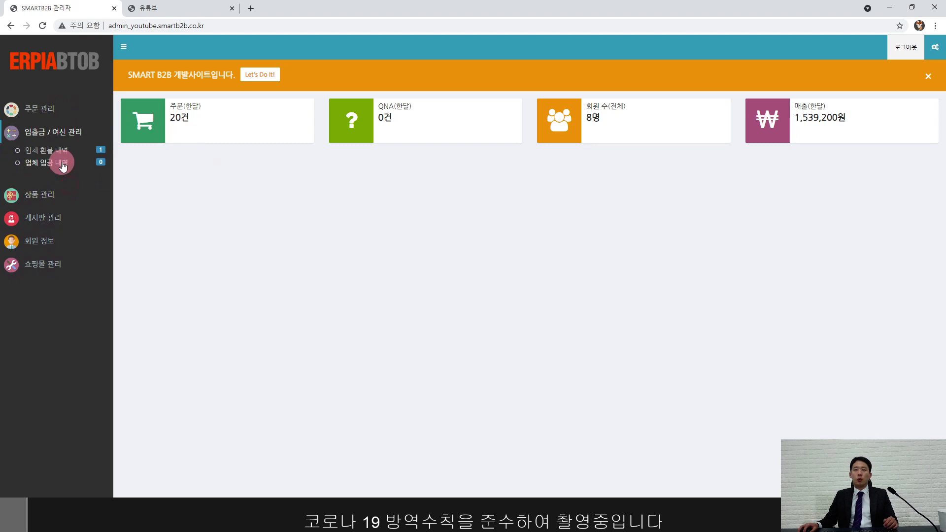
pyautogui.click(54, 195)
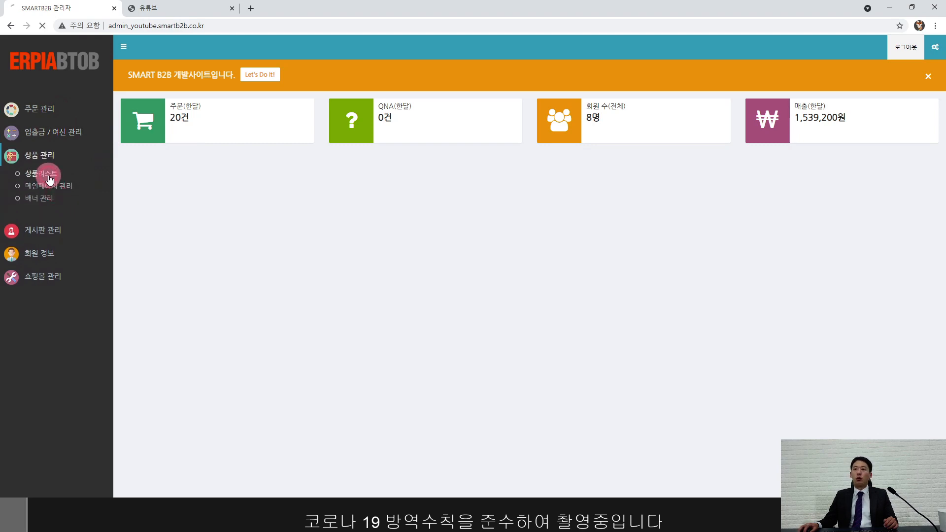
pyautogui.scroll(-4, 221, 298)
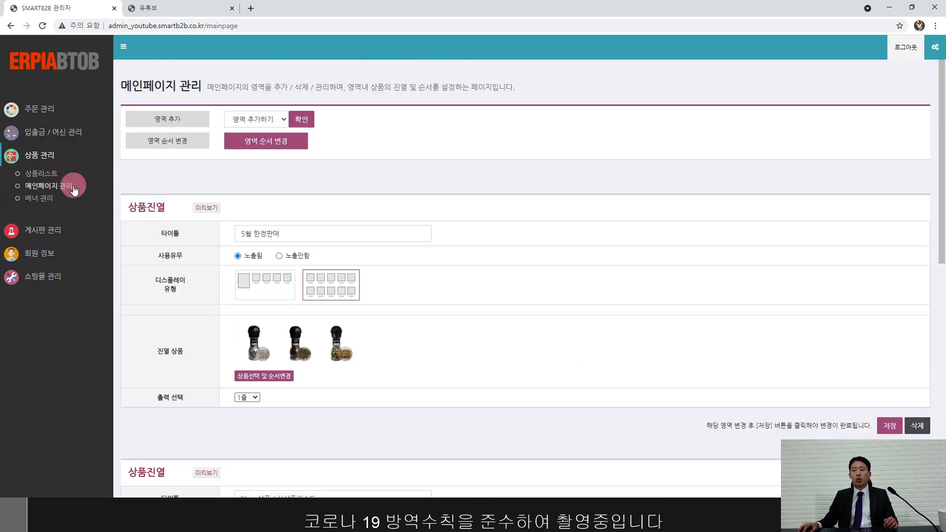
# Step: Delete the 5월 한정판매 display section from the main page, then go to 배너 관리
pyautogui.click(917, 429)
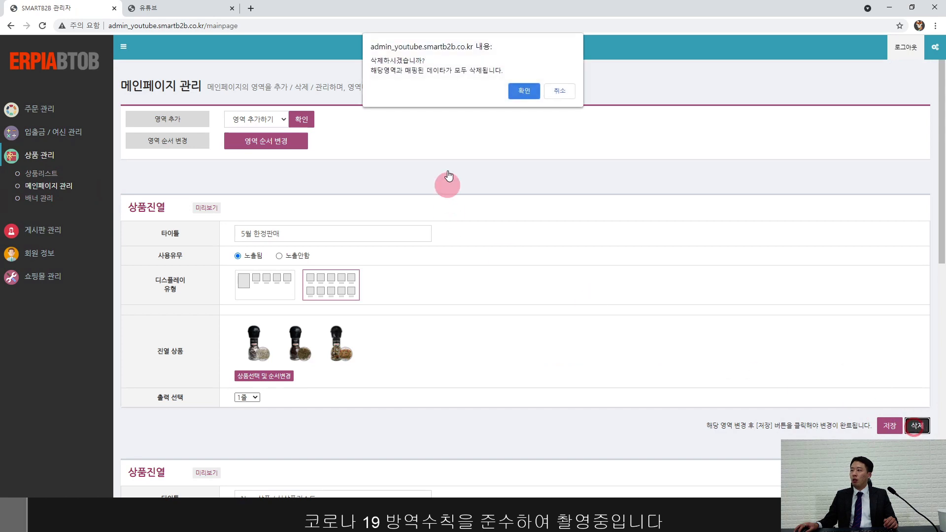
pyautogui.click(521, 90)
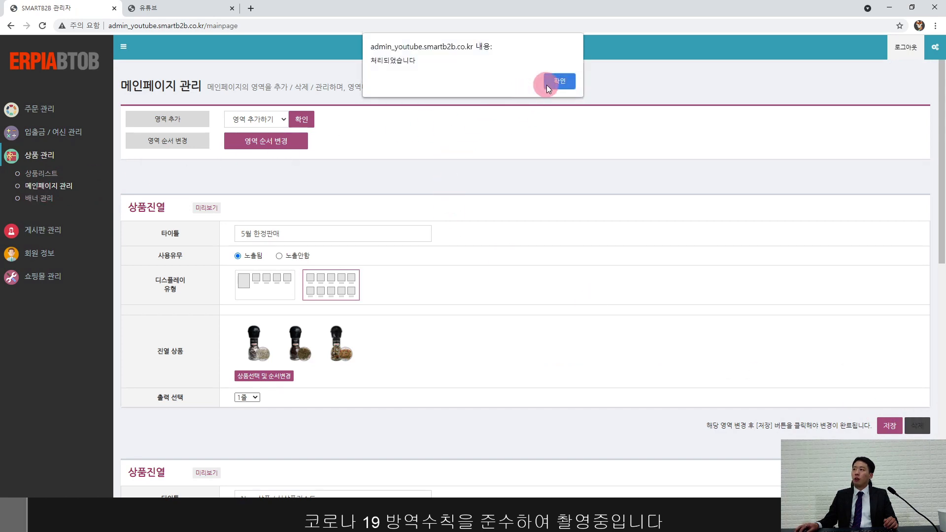
pyautogui.click(546, 85)
pyautogui.click(31, 198)
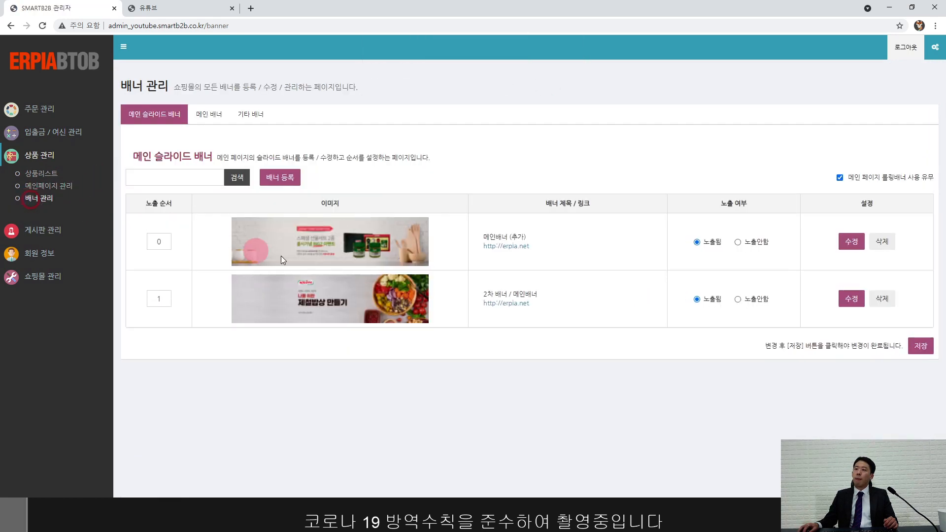
# Step: Delete the 메인배너 (추가) slide banner, then open the shop's 기본관리 page
pyautogui.click(880, 242)
pyautogui.press('Return')
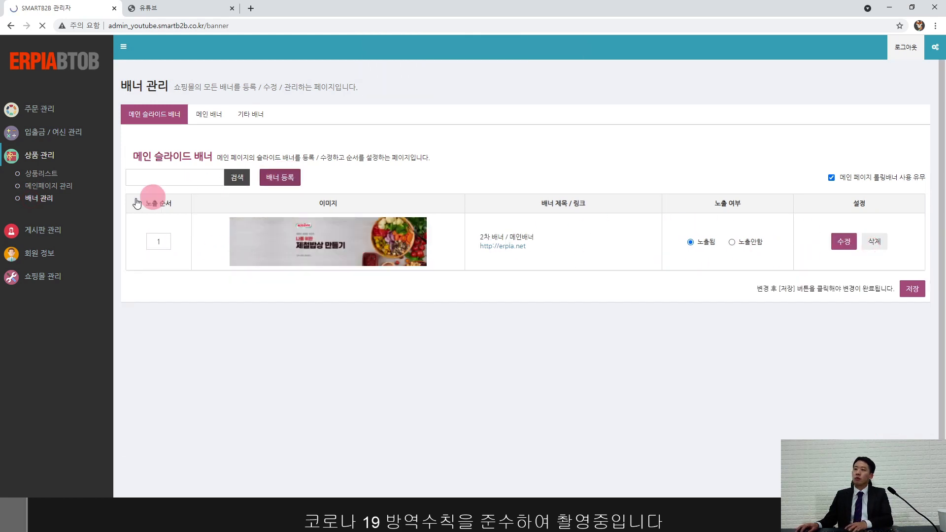
pyautogui.click(47, 232)
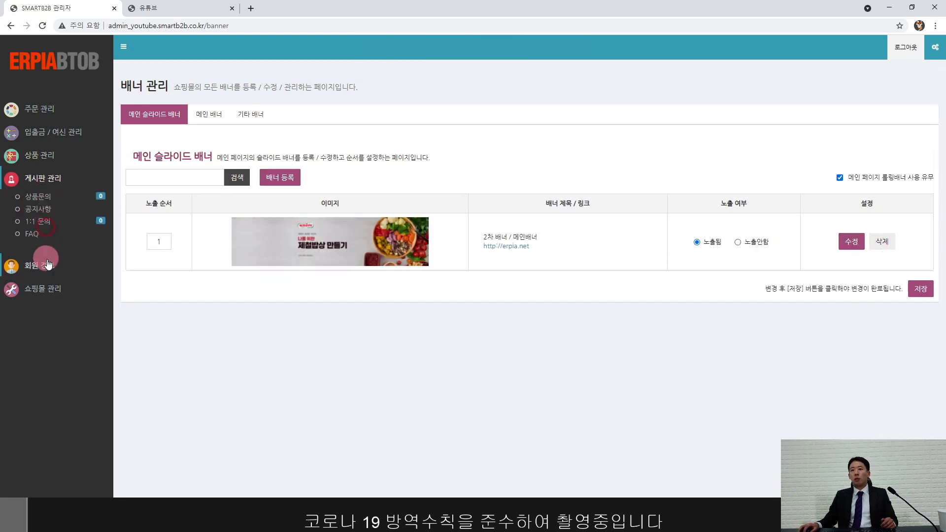
pyautogui.click(47, 267)
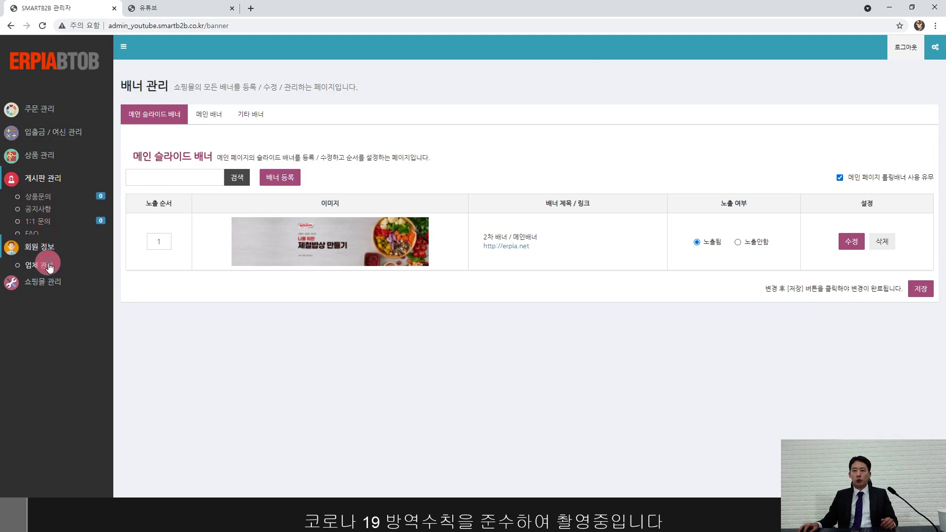
pyautogui.click(49, 270)
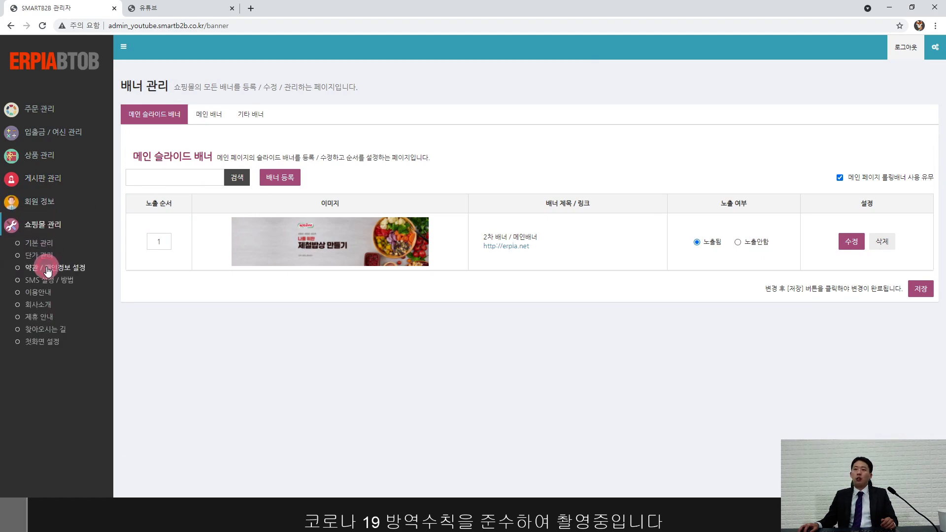
pyautogui.click(41, 244)
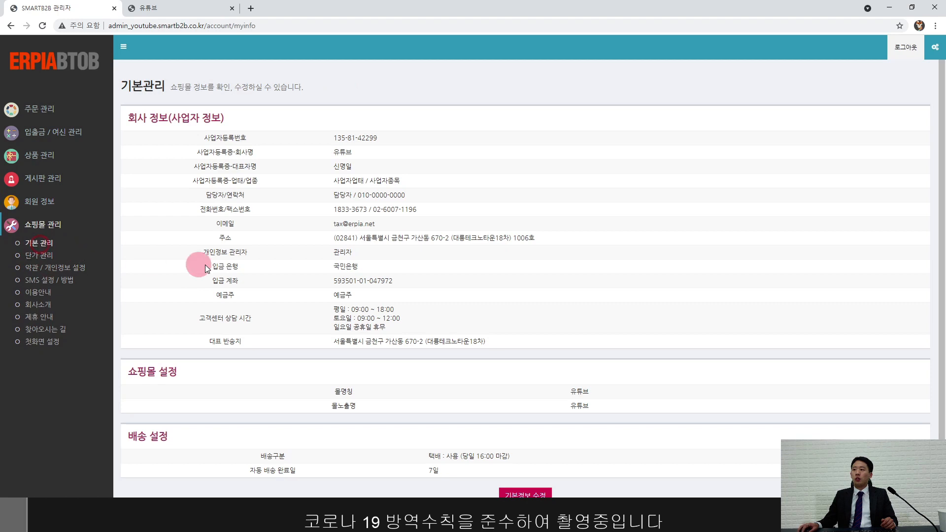
# Step: On 단가 관리, keep 인터넷가 as the non-member display price
pyautogui.moveTo(326, 133); pyautogui.dragTo(486, 351)
pyautogui.click(492, 316)
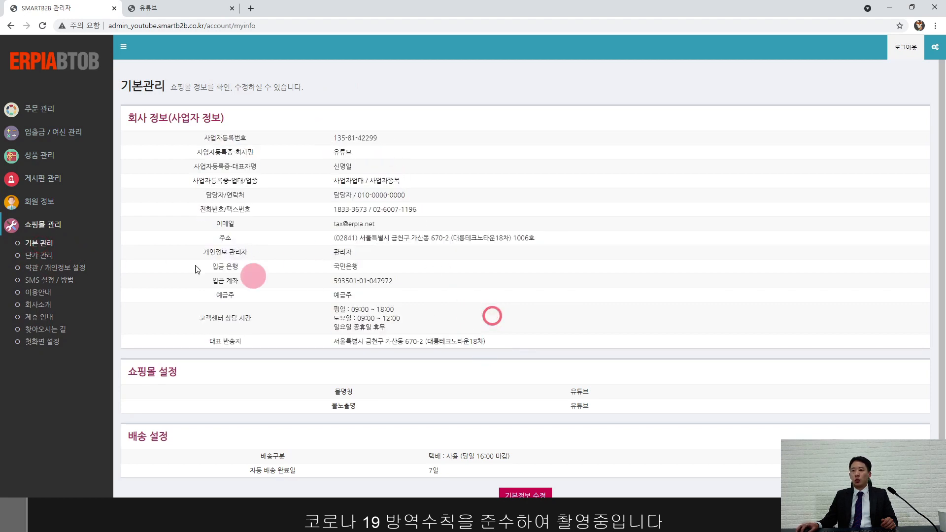
pyautogui.click(28, 256)
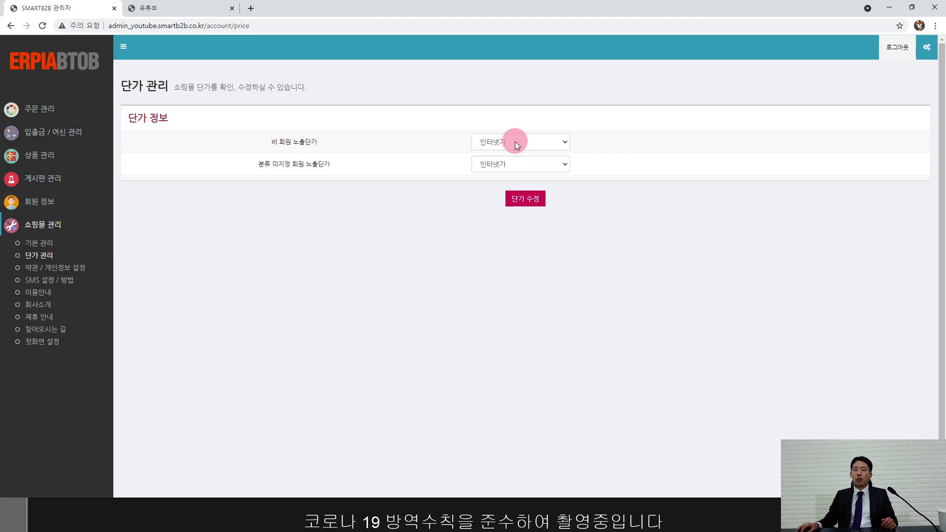
pyautogui.click(558, 143)
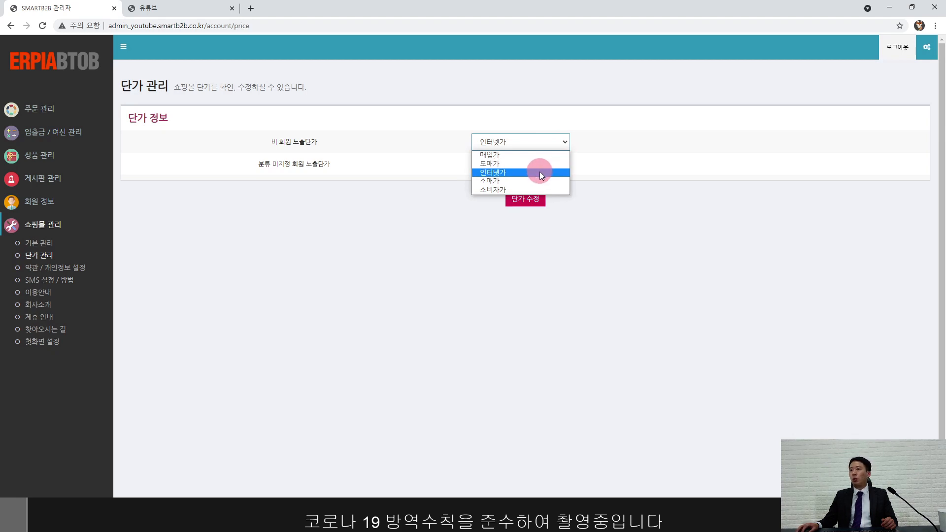
pyautogui.click(507, 173)
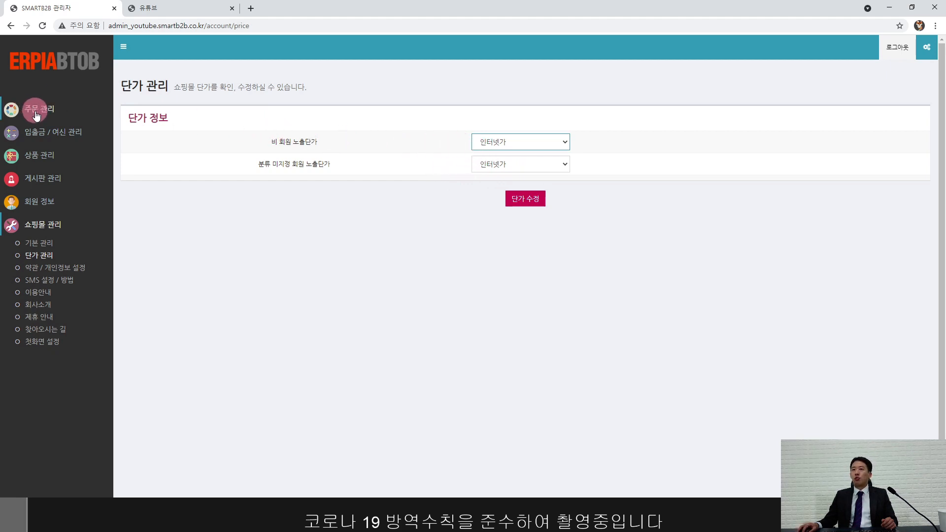
# Step: Open 메인페이지 관리 and highlight the New 상품 / 신상품리스트 and 전체 상품 section titles
pyautogui.click(40, 158)
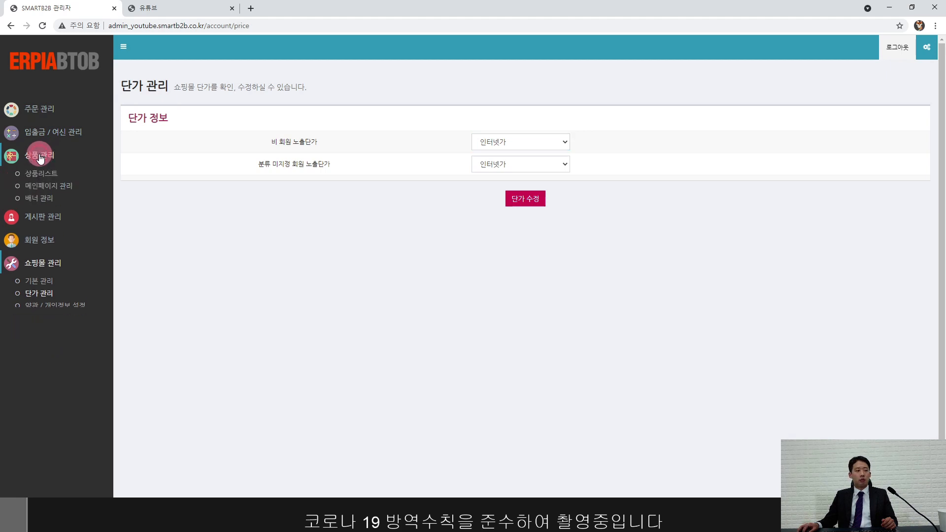
pyautogui.click(50, 186)
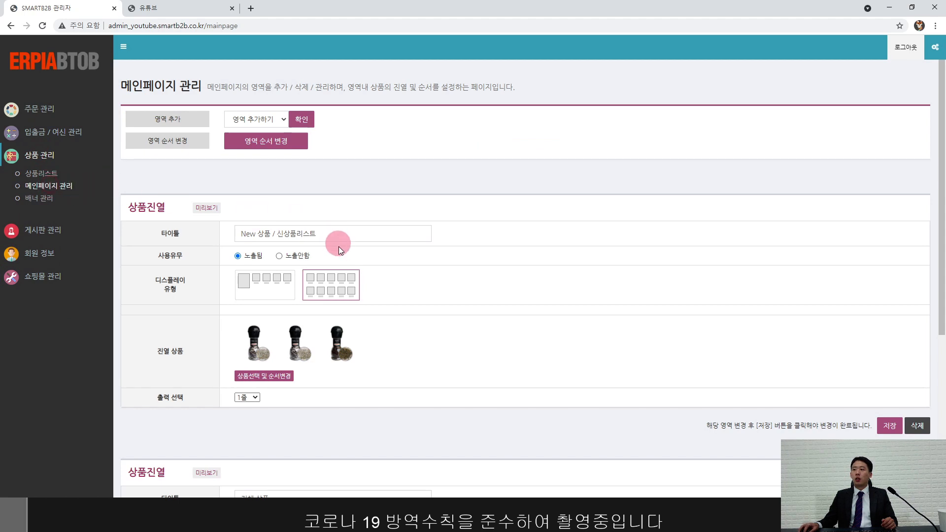
pyautogui.scroll(-2, 362, 269)
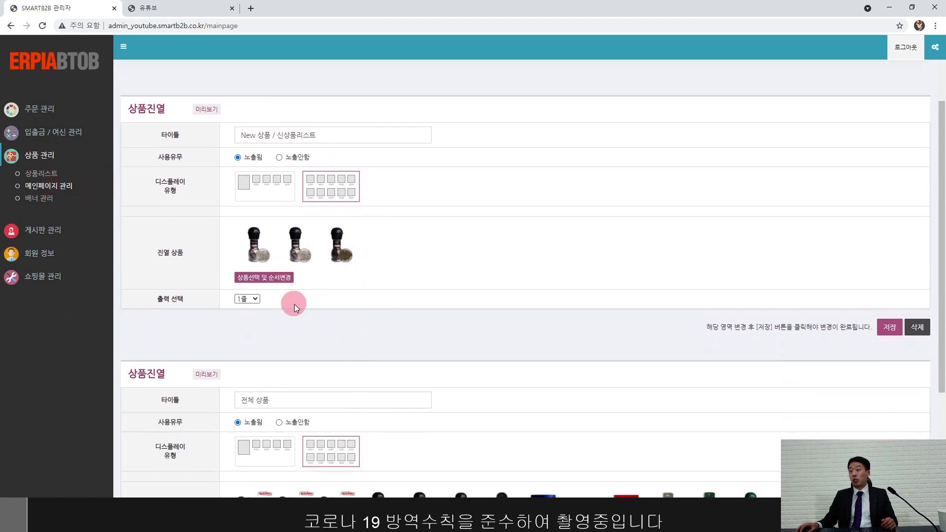
pyautogui.scroll(-2, 294, 303)
pyautogui.scroll(2, 296, 302)
pyautogui.moveTo(321, 135); pyautogui.dragTo(228, 137)
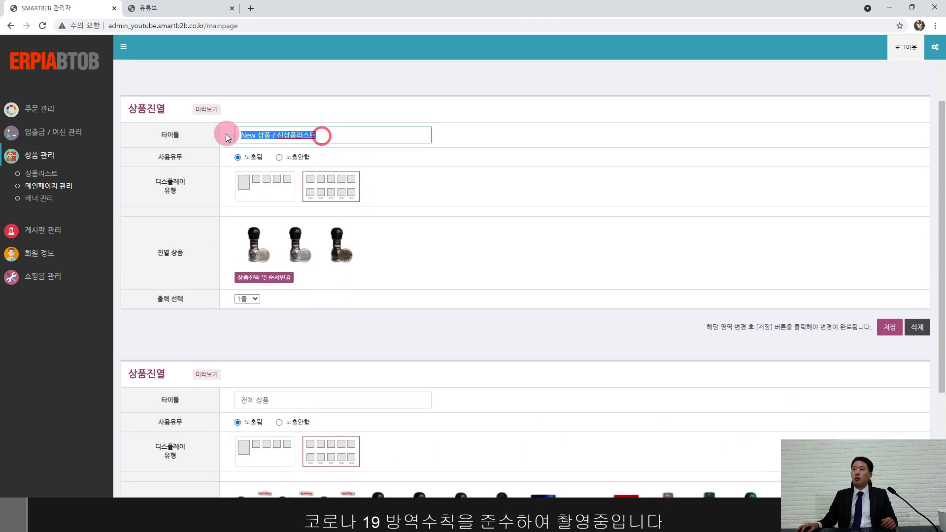
pyautogui.click(441, 306)
pyautogui.scroll(-1, 419, 325)
pyautogui.moveTo(287, 349); pyautogui.dragTo(228, 351)
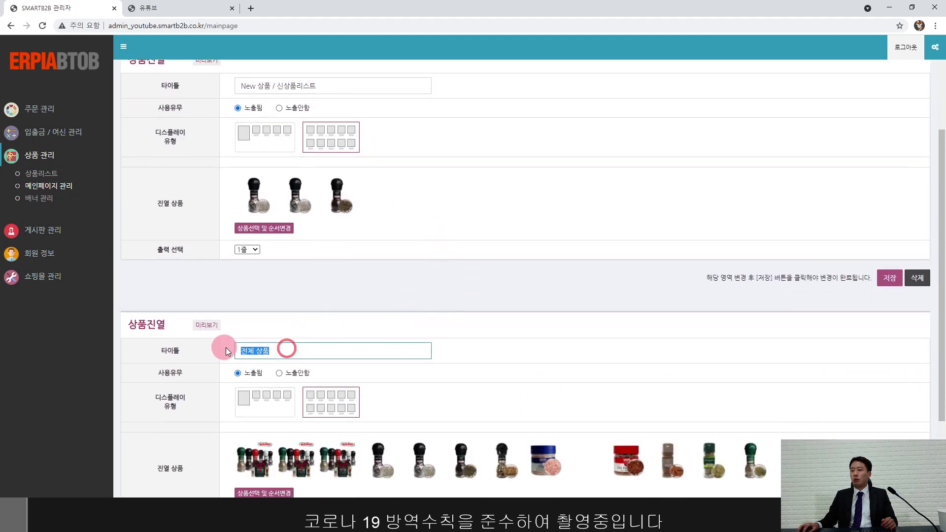
pyautogui.click(344, 289)
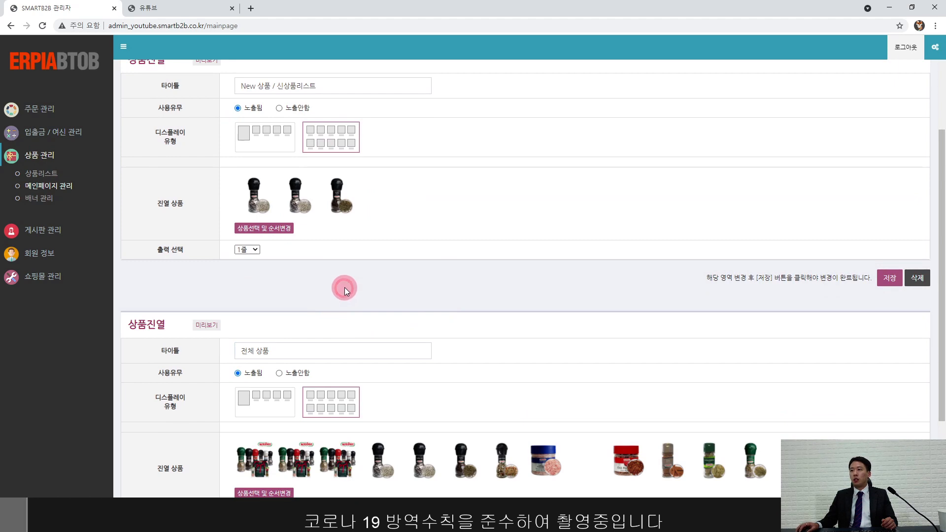
pyautogui.scroll(-1, 345, 287)
pyautogui.scroll(1, 345, 286)
pyautogui.click(267, 131)
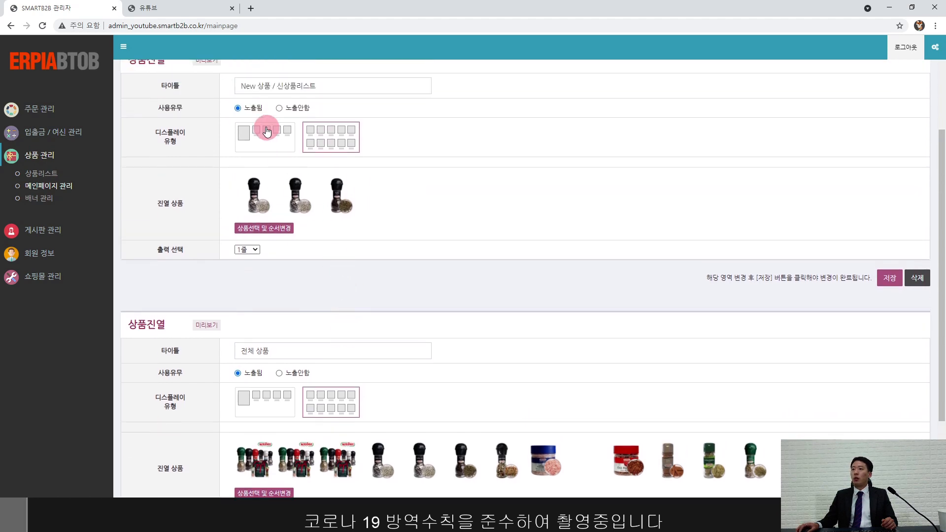
# Step: Check the storefront's New 상품 / 신상품리스트 section with its three pepper grinders, then return to admin
pyautogui.click(182, 8)
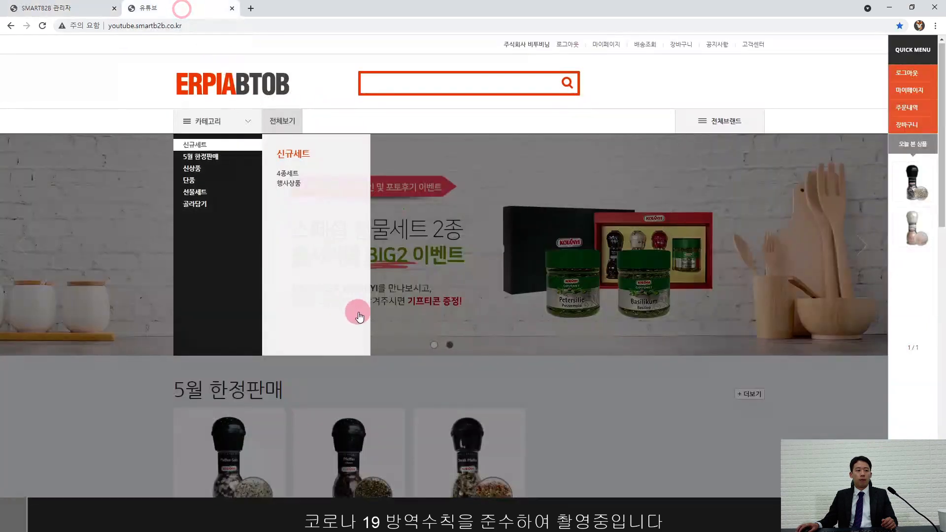
pyautogui.scroll(-2, 236, 297)
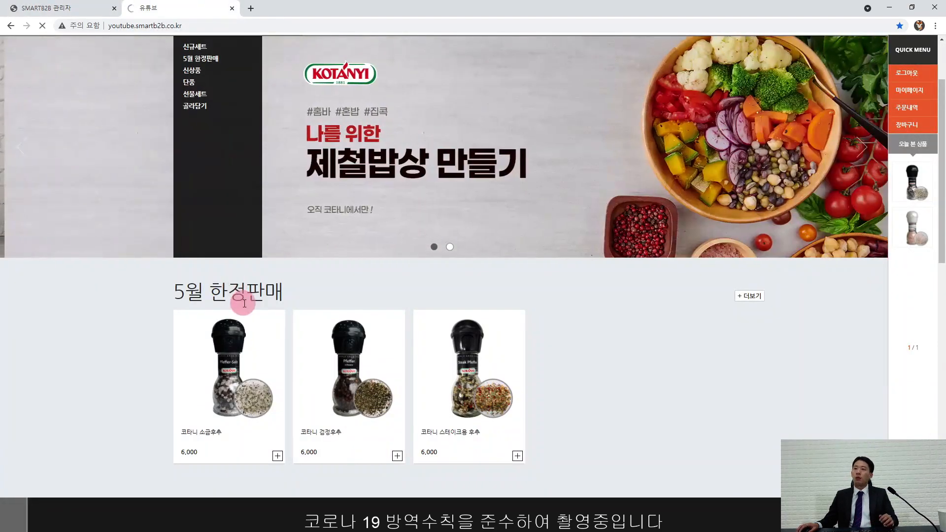
pyautogui.scroll(-5, 243, 303)
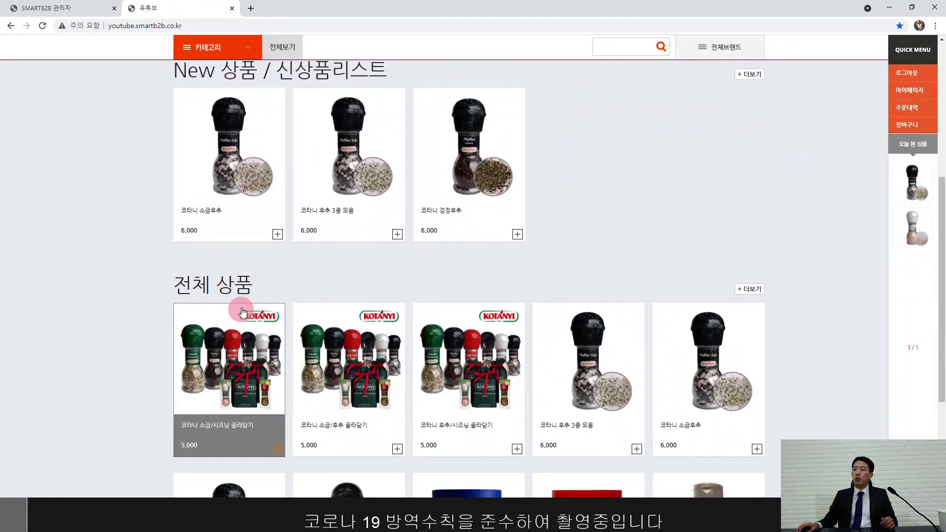
pyautogui.scroll(-3, 292, 326)
pyautogui.scroll(4, 318, 351)
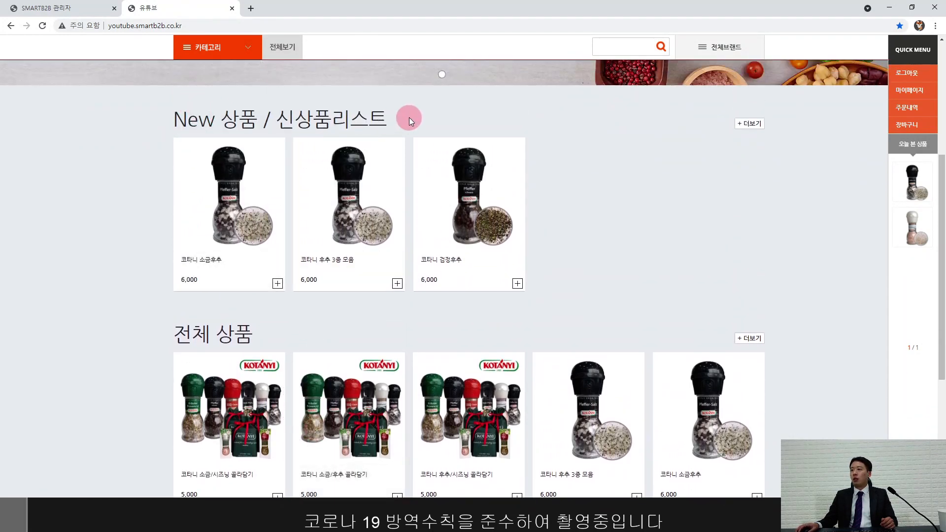
pyautogui.scroll(5, 285, 150)
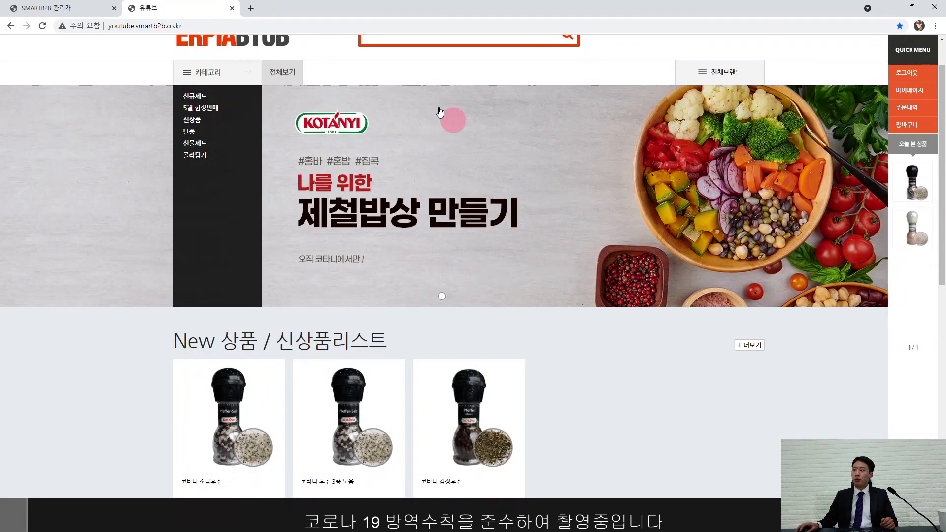
pyautogui.click(82, 10)
# Step: Add a new 상품진열 area to the main page
pyautogui.scroll(4, 434, 286)
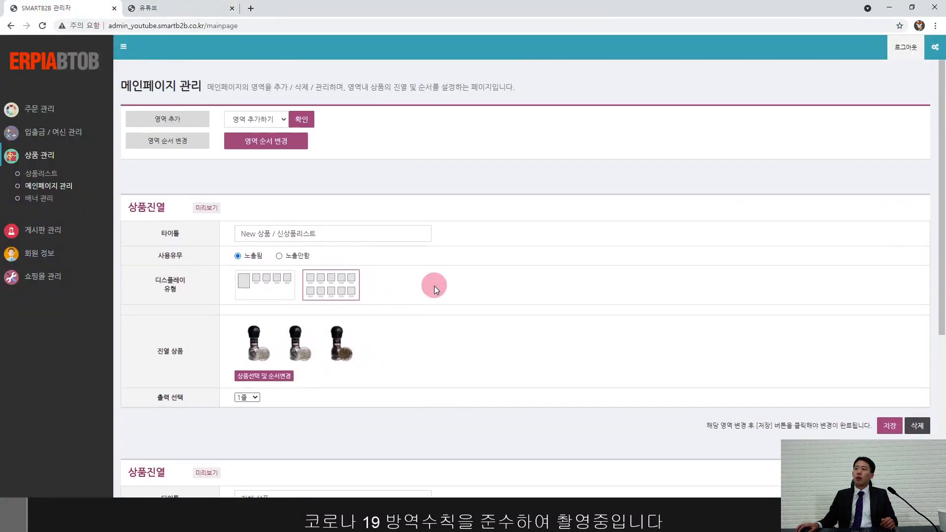
pyautogui.click(271, 120)
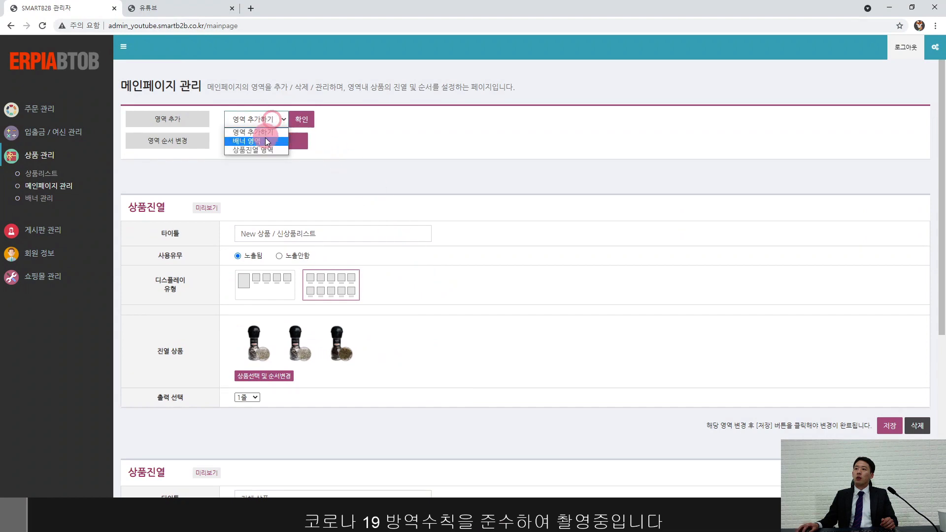
pyautogui.click(265, 150)
pyautogui.click(303, 120)
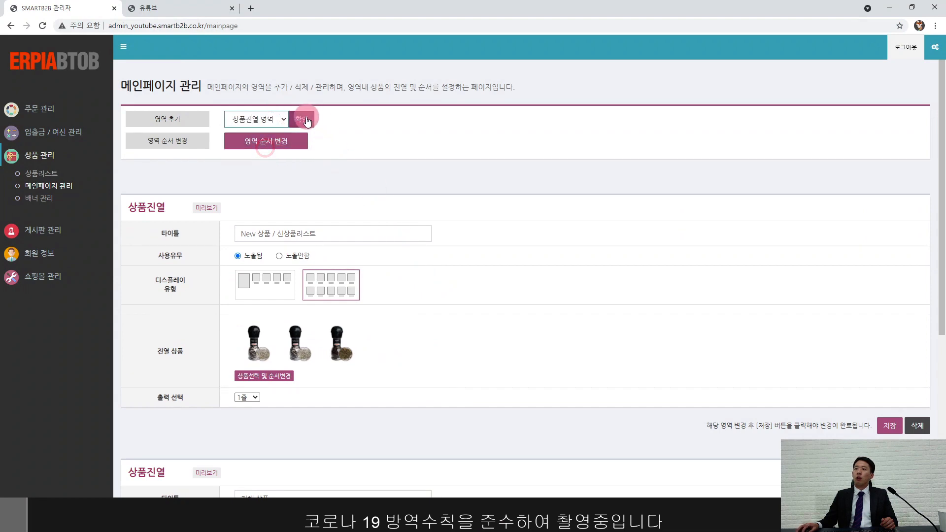
# Step: Title the new area '5월 한정판매 상품' and register it
pyautogui.click(275, 361)
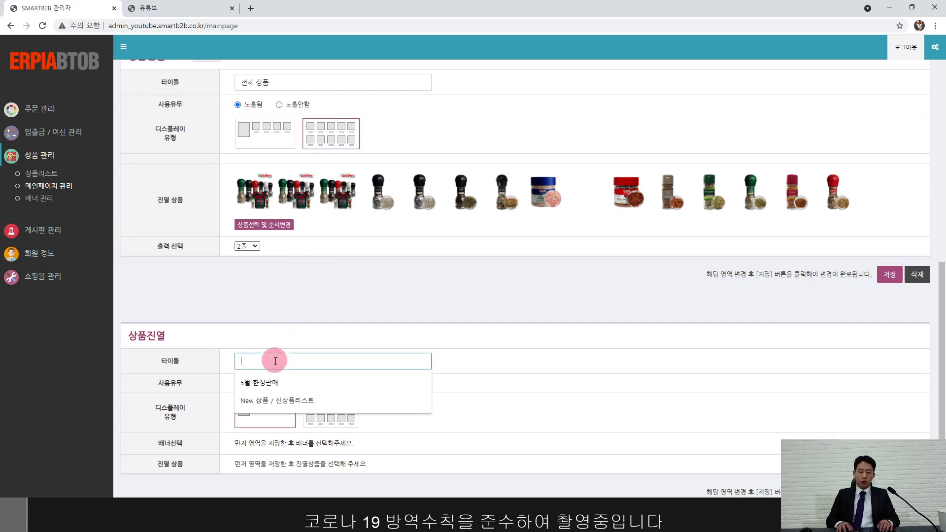
pyautogui.write('5월')
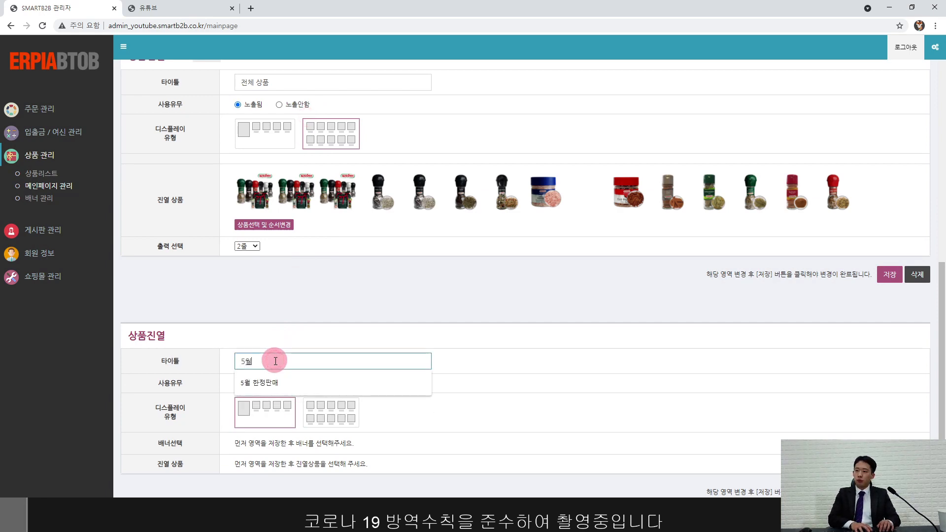
pyautogui.write(' 한정판매 상품!')
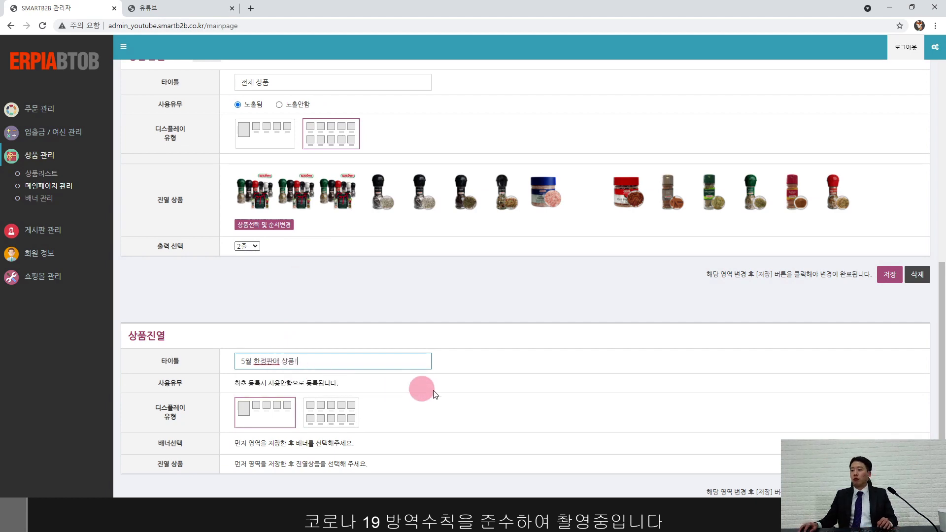
pyautogui.click(890, 492)
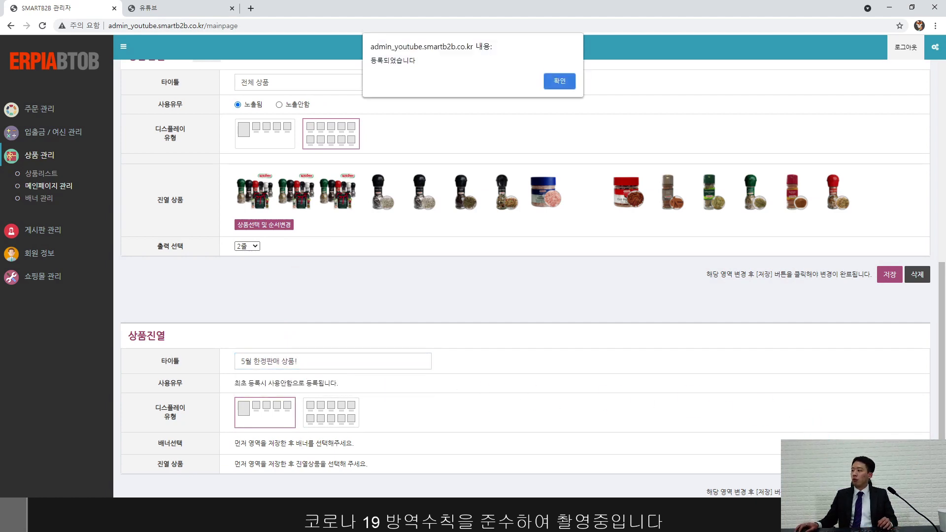
pyautogui.click(561, 80)
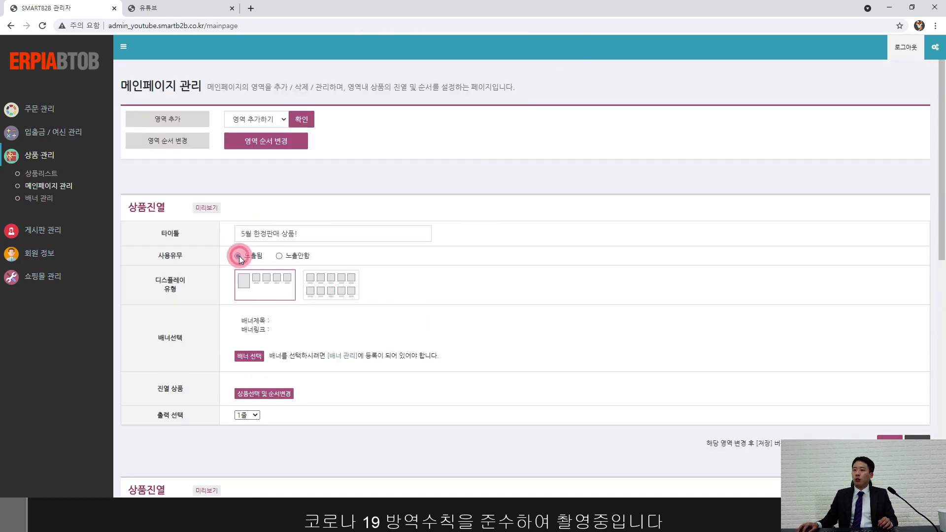
pyautogui.click(285, 393)
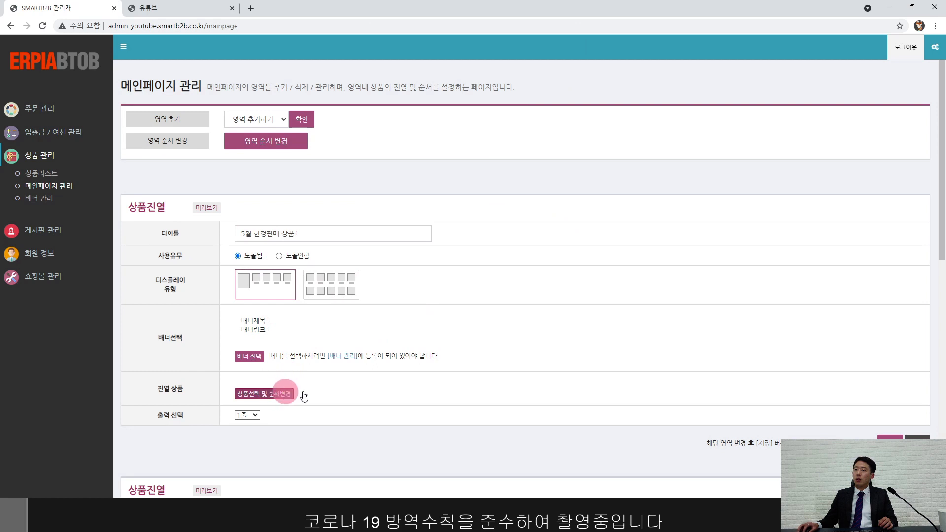
pyautogui.click(286, 396)
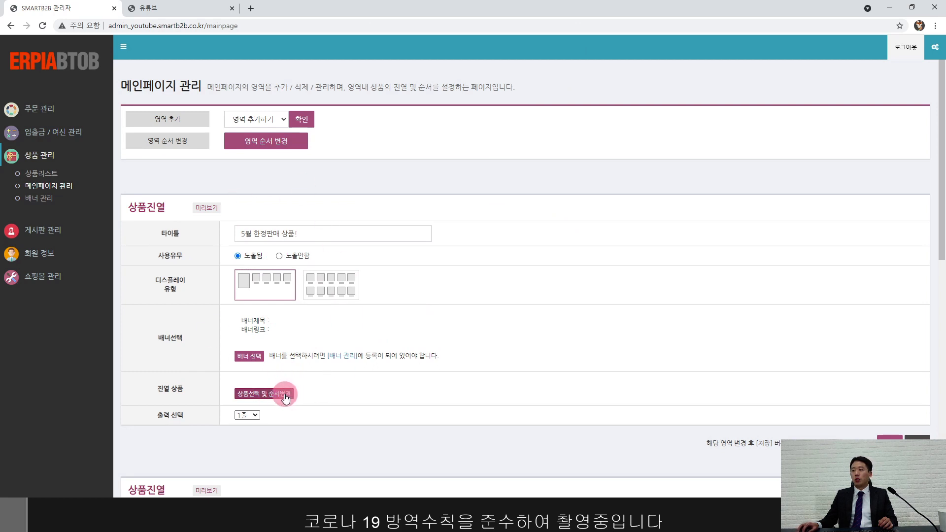
# Step: Display 코타니 검정후추, 히말라야 암염 400g and 페페론치노 in the new area and save it
pyautogui.click(263, 393)
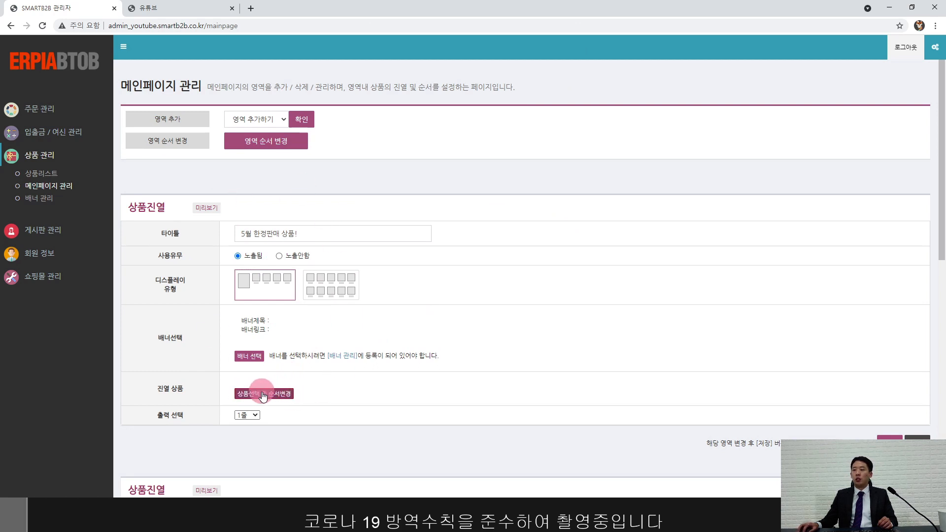
pyautogui.click(263, 394)
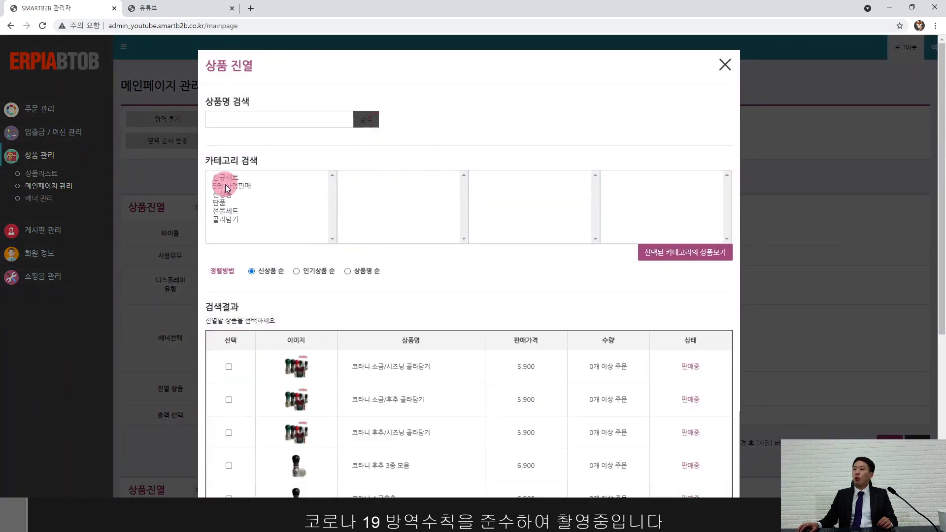
pyautogui.scroll(-5, 438, 303)
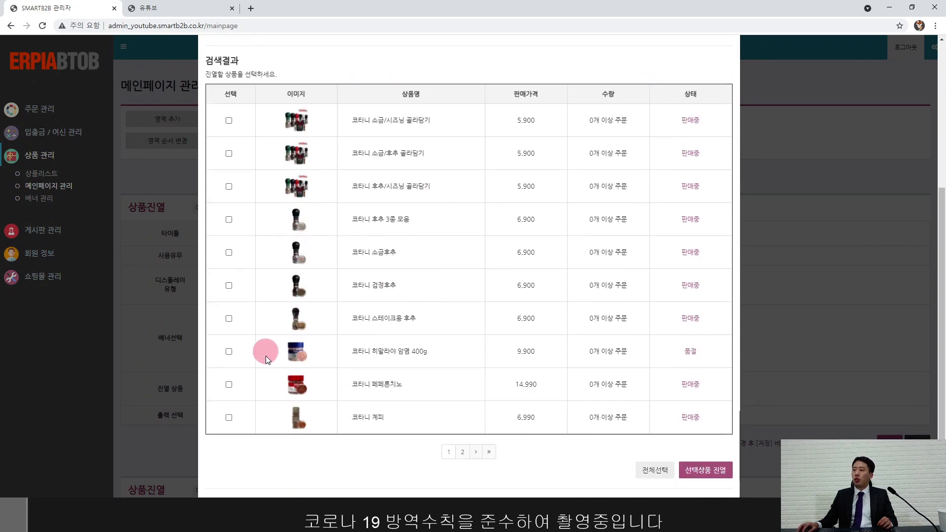
pyautogui.click(230, 353)
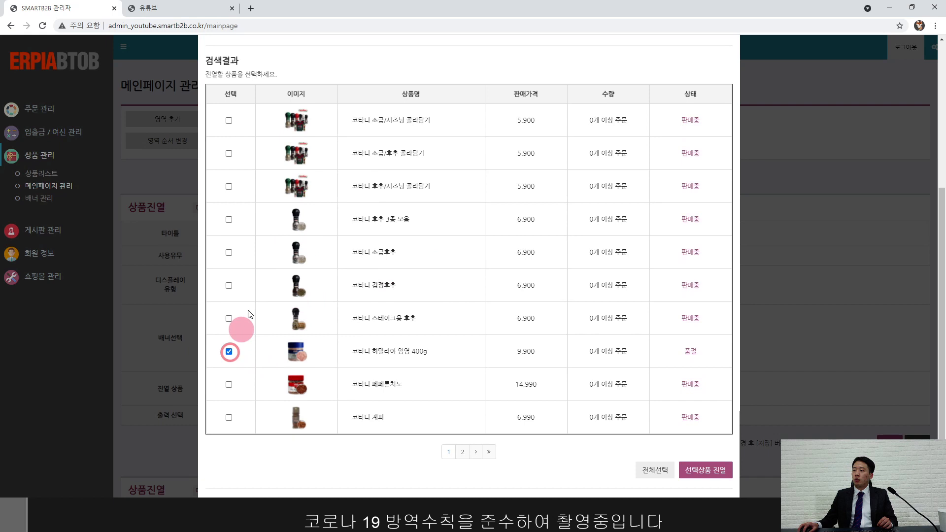
pyautogui.click(230, 386)
pyautogui.click(229, 285)
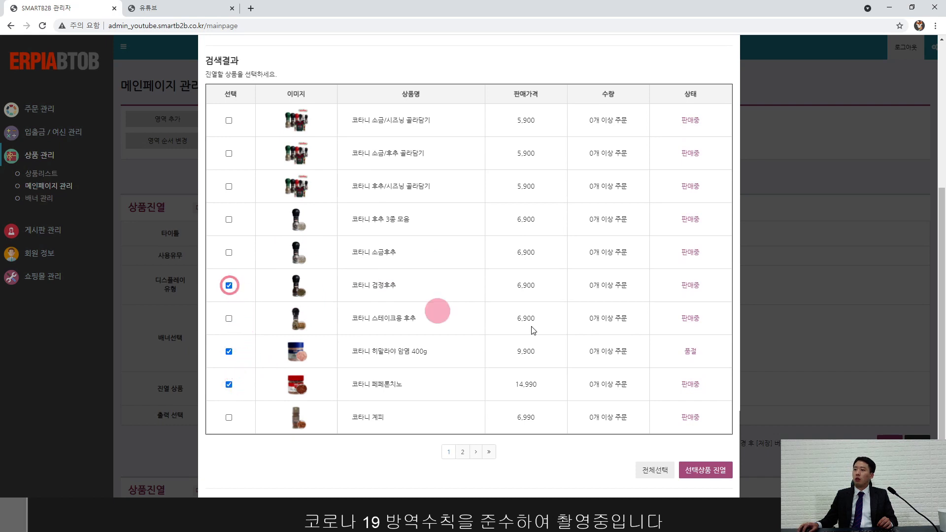
pyautogui.click(706, 480)
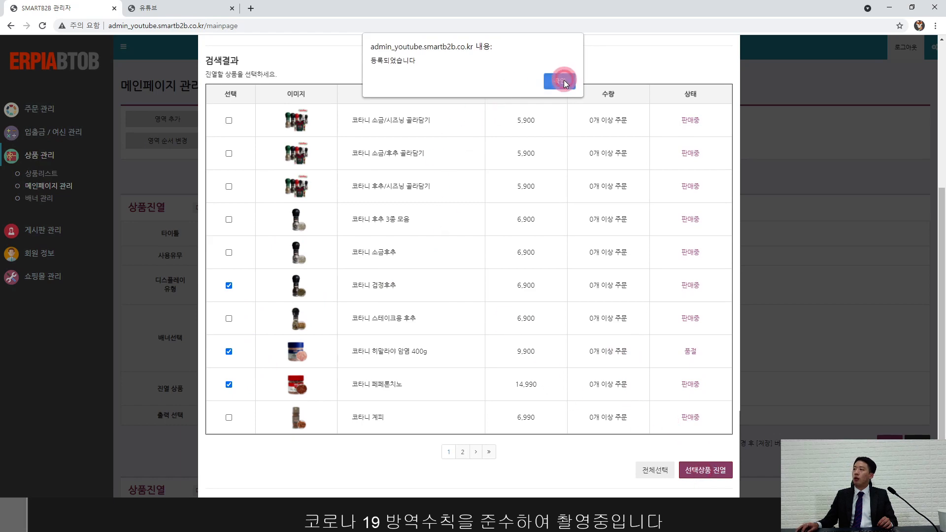
pyautogui.click(562, 81)
pyautogui.scroll(5, 567, 180)
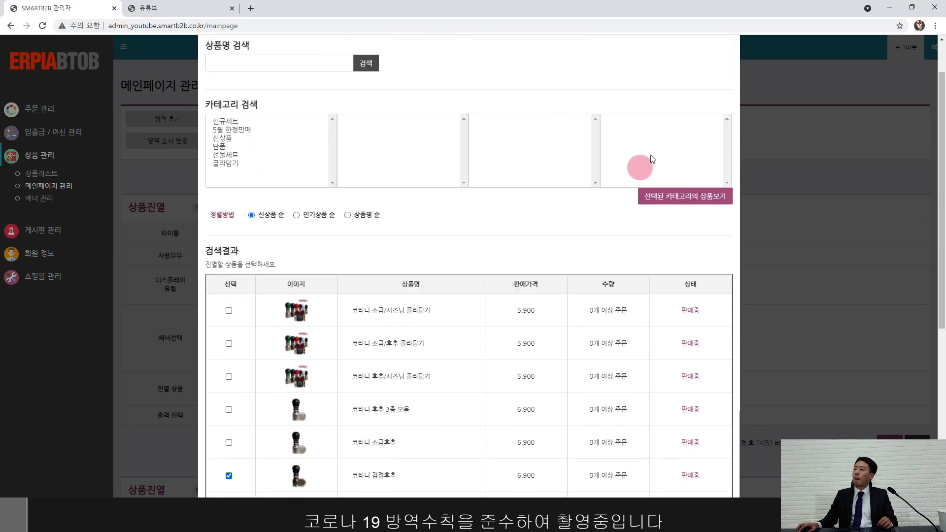
pyautogui.click(724, 77)
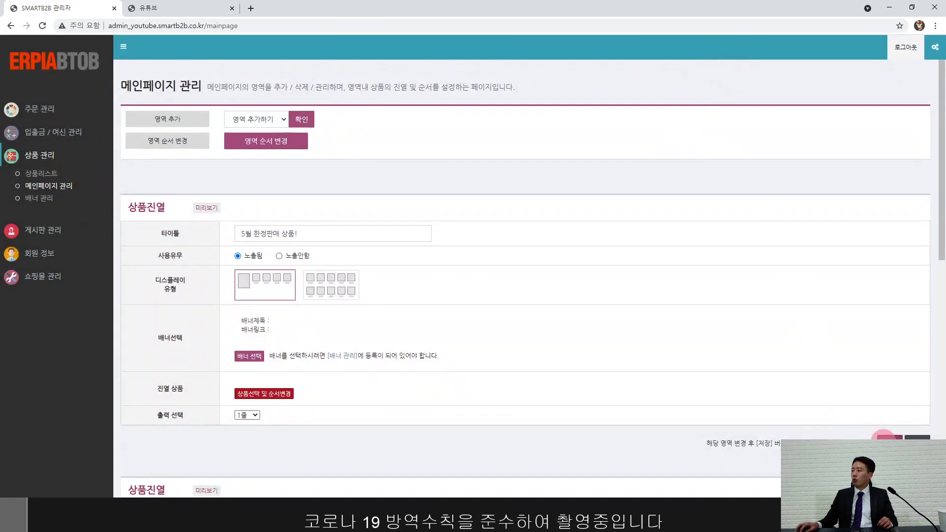
pyautogui.click(887, 437)
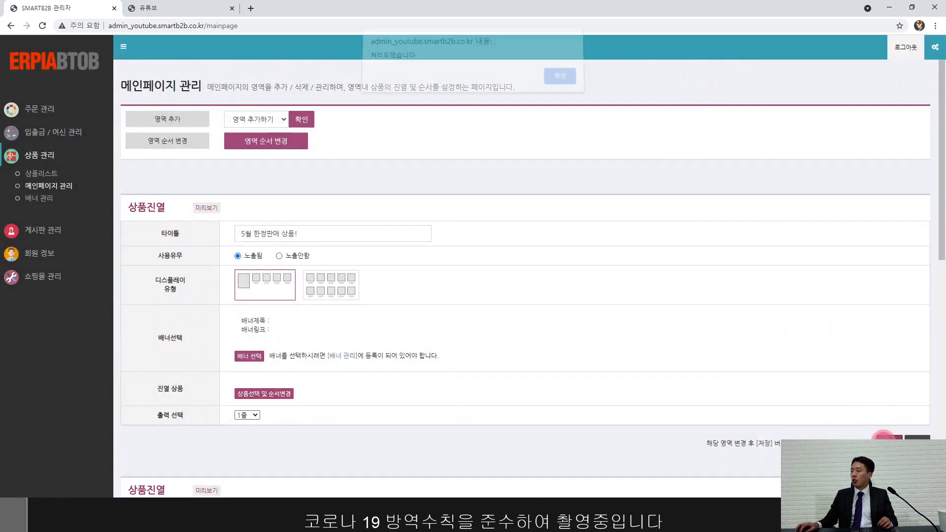
# Step: Start a new slide banner titled '이벤트 배너' using the image 배너3.jpg
pyautogui.click(555, 79)
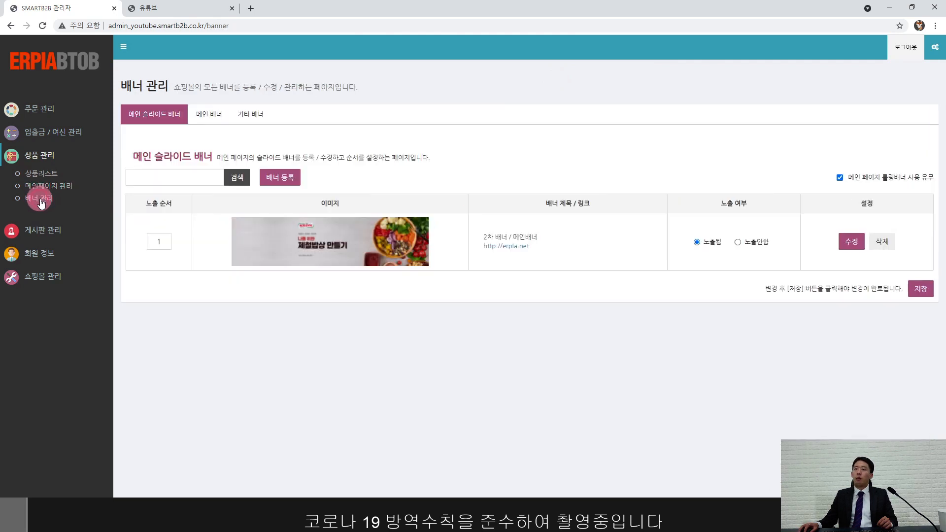
pyautogui.click(288, 183)
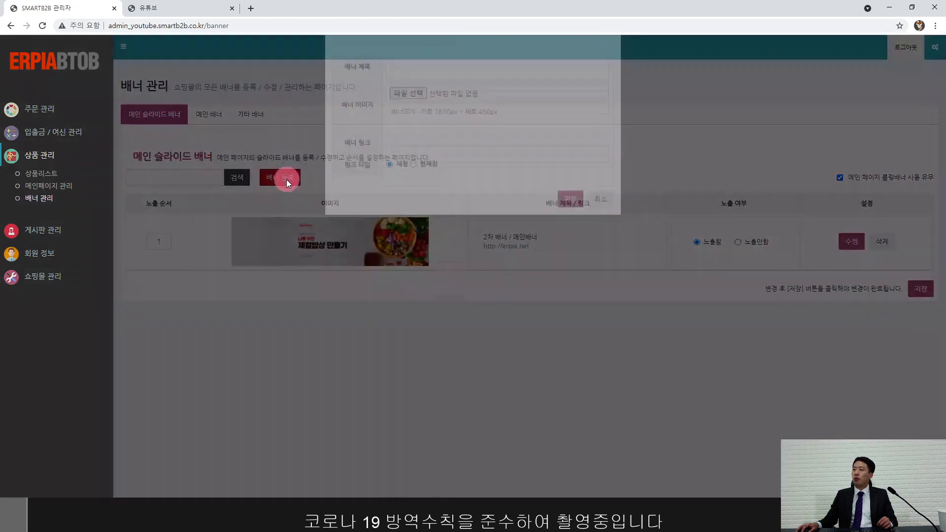
pyautogui.click(415, 109)
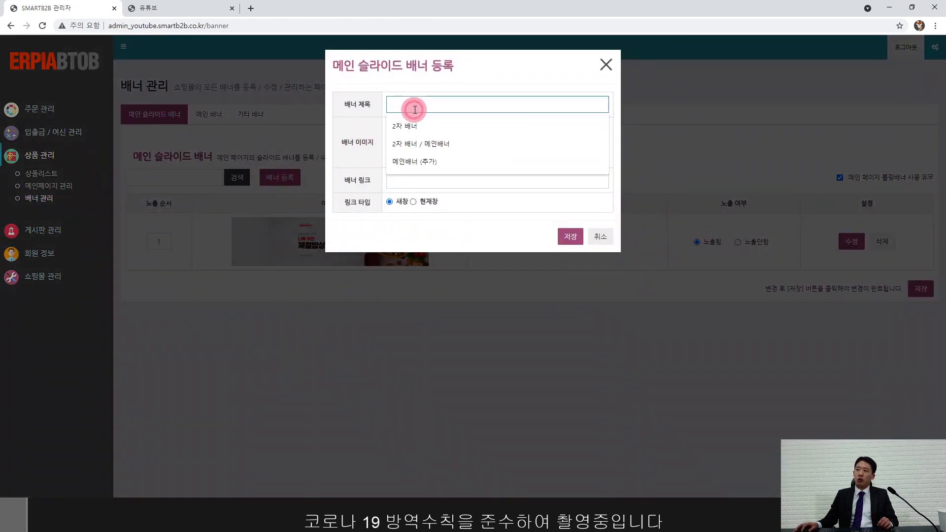
pyautogui.write('이벤트')
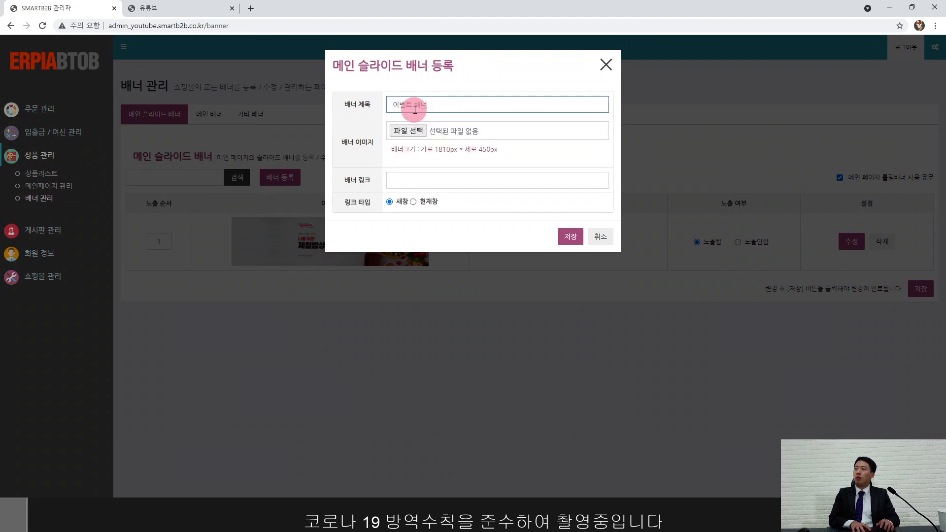
pyautogui.write(' 배너')
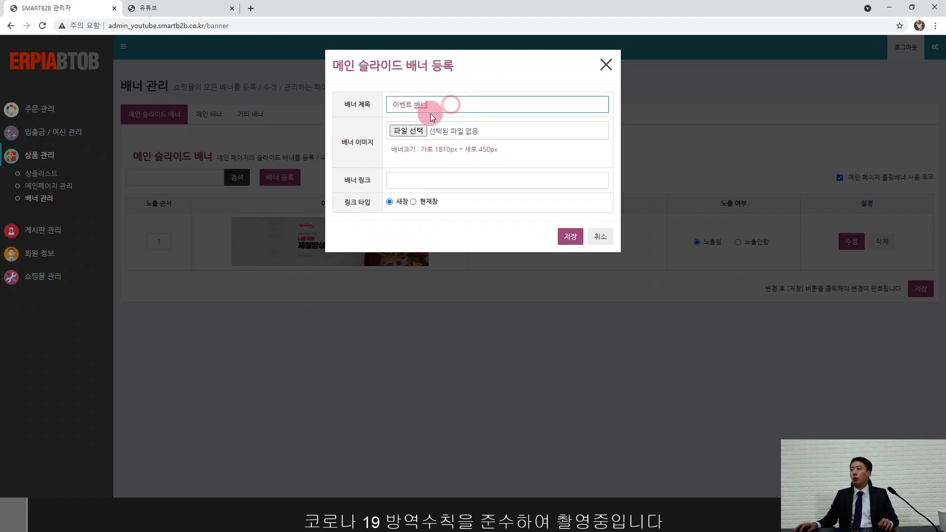
pyautogui.click(416, 131)
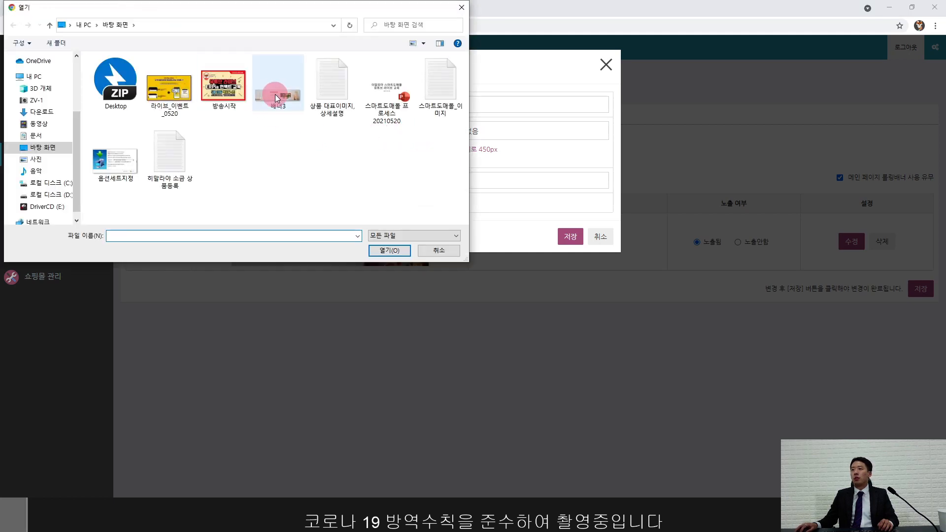
pyautogui.click(275, 94)
pyautogui.click(377, 250)
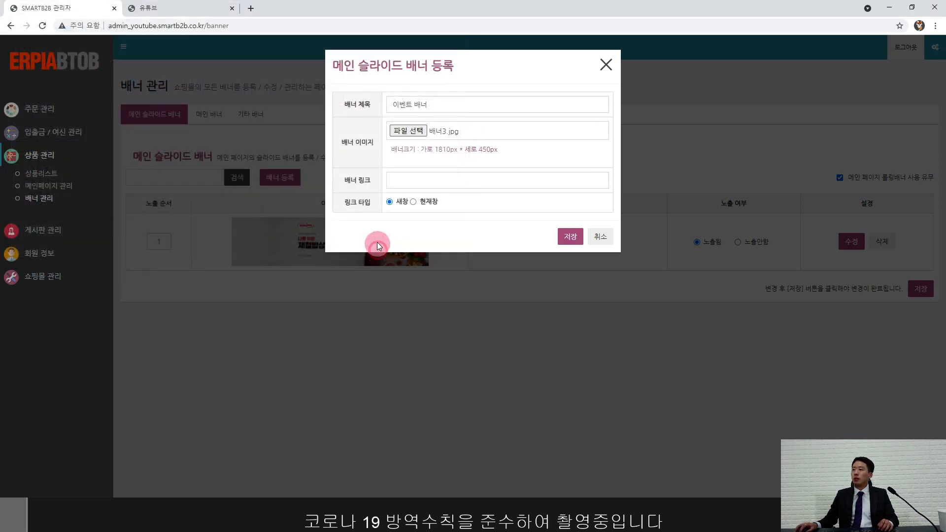
pyautogui.click(423, 181)
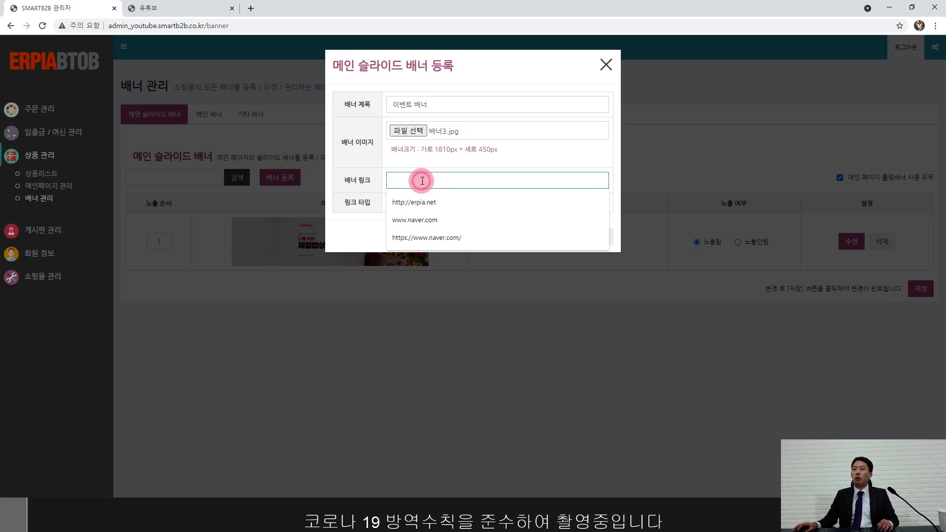
pyautogui.click(443, 202)
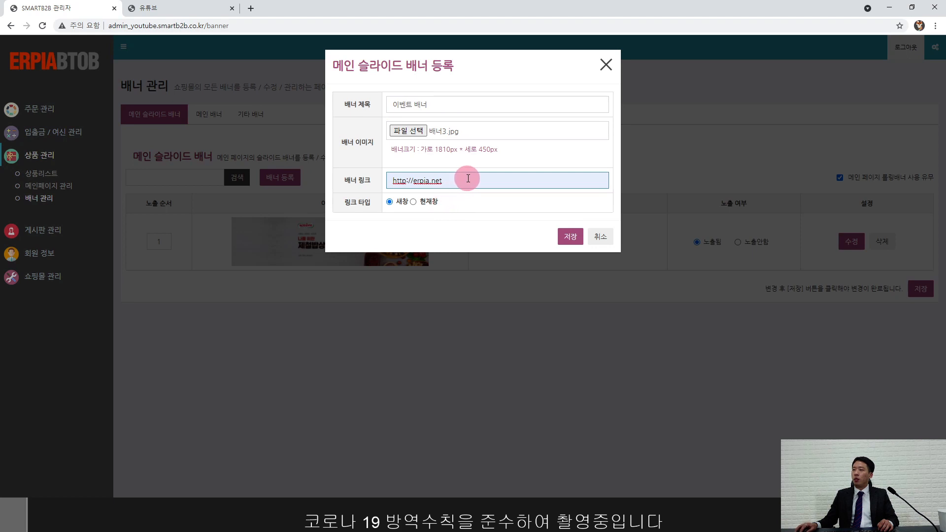
pyautogui.click(566, 242)
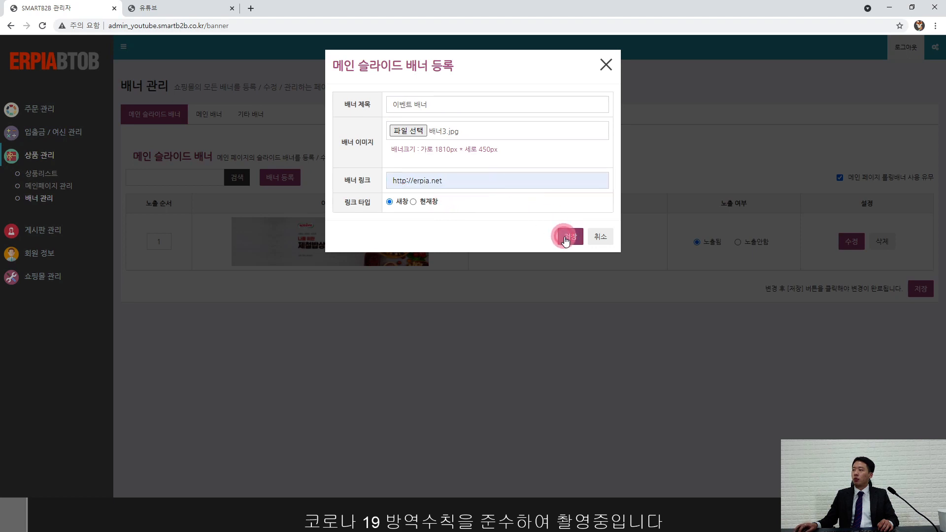
pyautogui.click(551, 81)
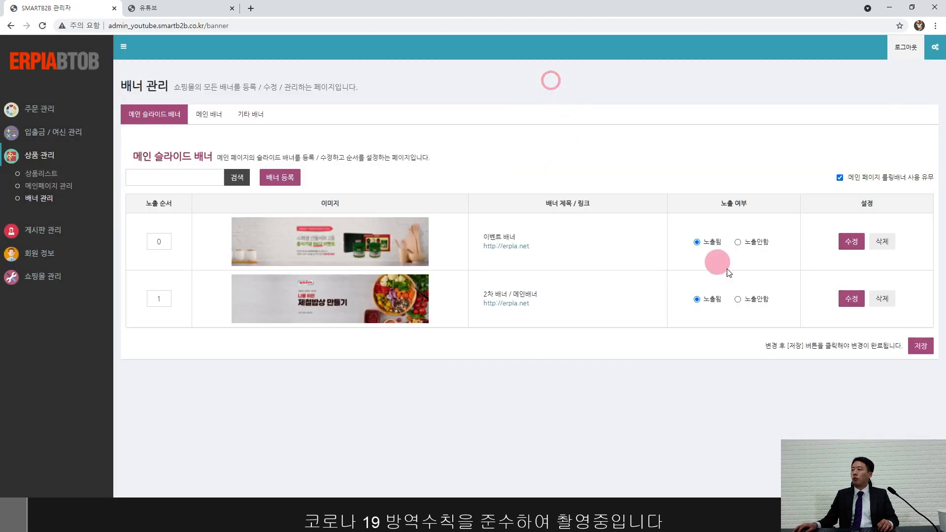
pyautogui.click(922, 347)
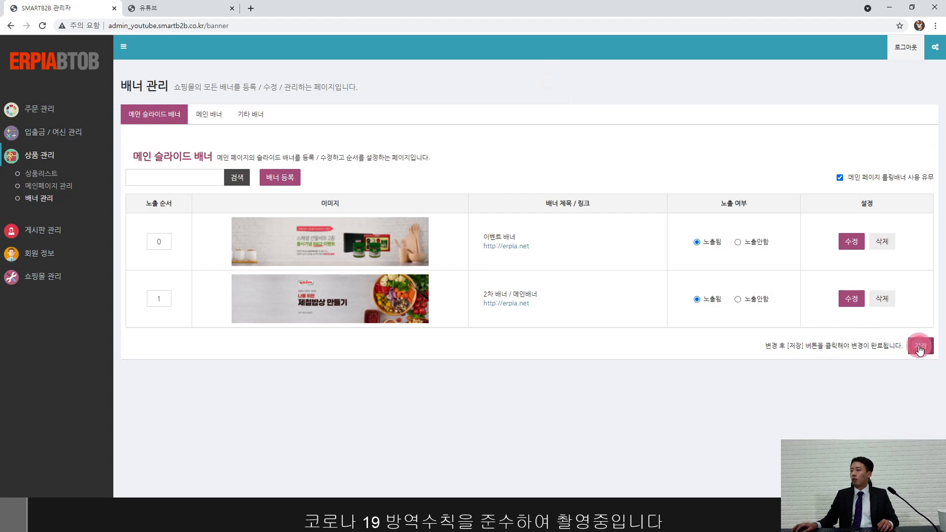
pyautogui.click(554, 83)
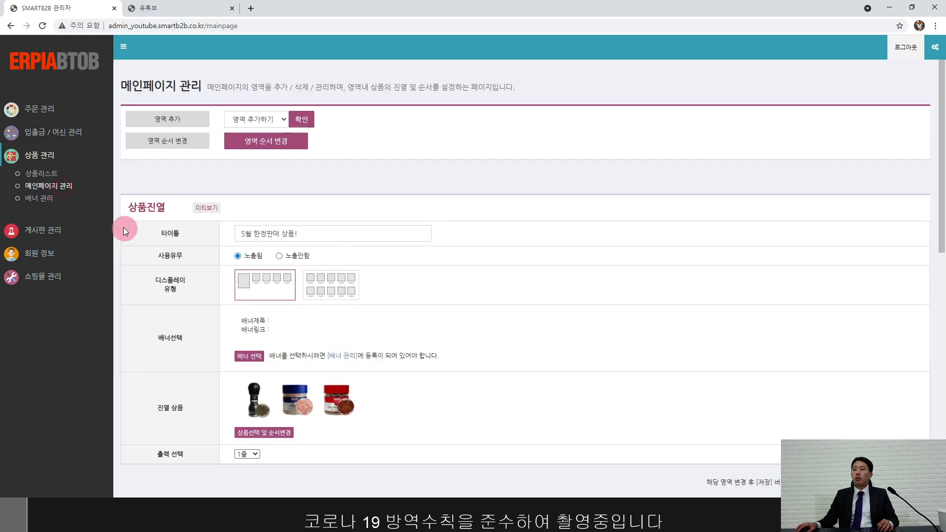
# Step: Return to the 배너 관리 list, now led by 이벤트 배너 above 2차 배너
pyautogui.click(49, 199)
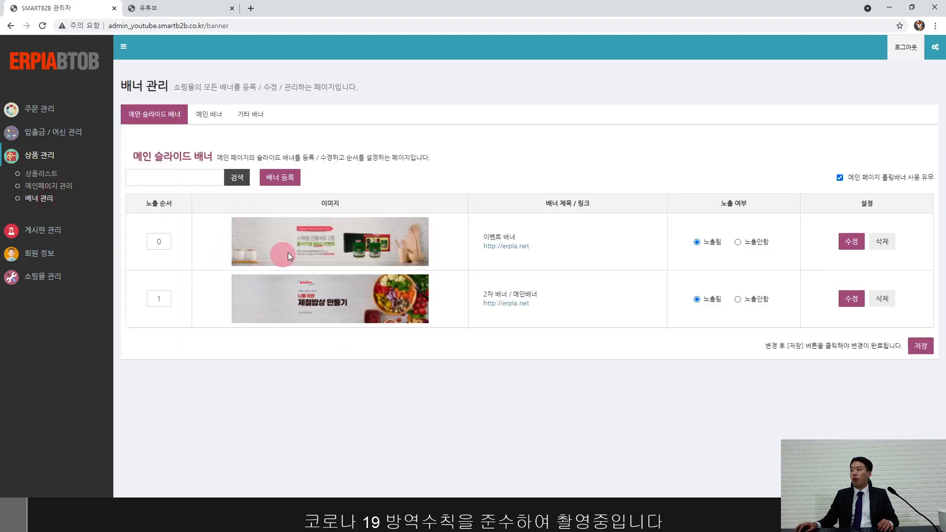
# Step: Reload the storefront, test the event banner's link, then return to main page management in admin
pyautogui.click(173, 7)
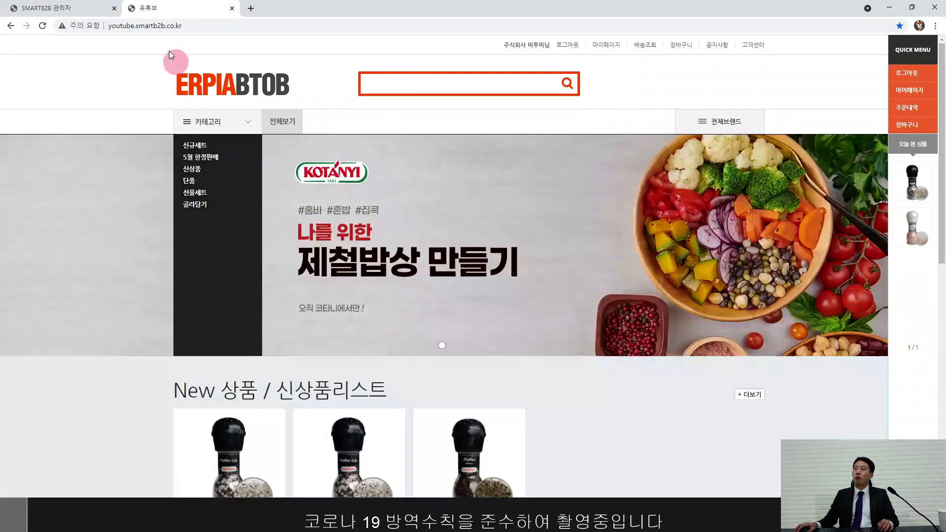
pyautogui.click(42, 26)
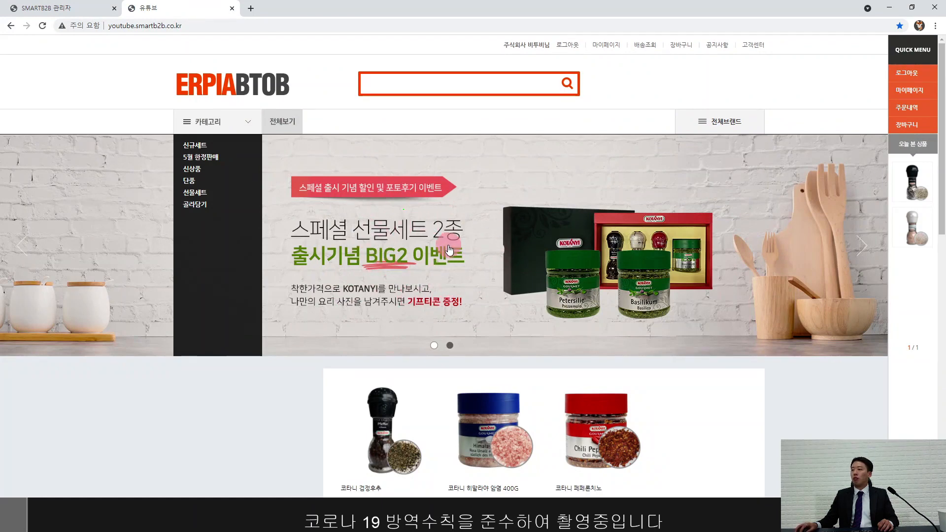
pyautogui.click(417, 238)
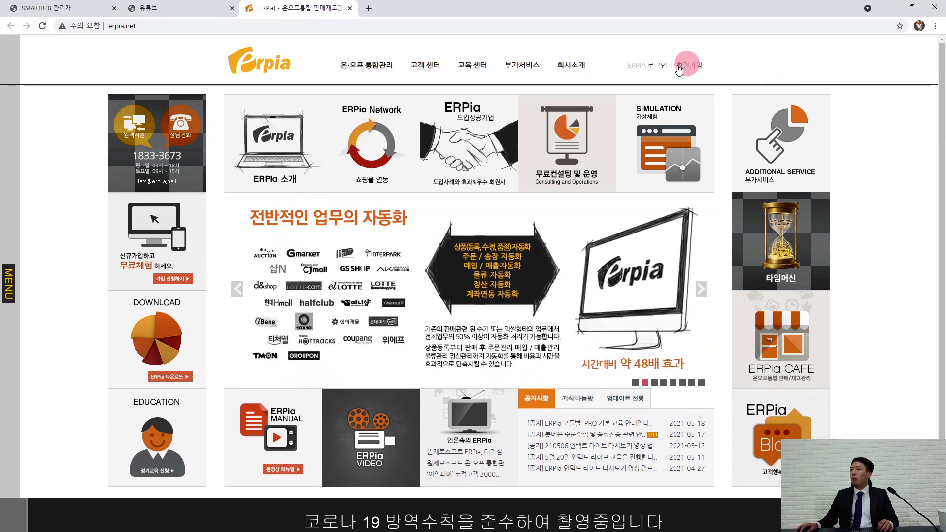
pyautogui.click(349, 10)
pyautogui.scroll(-4, 367, 255)
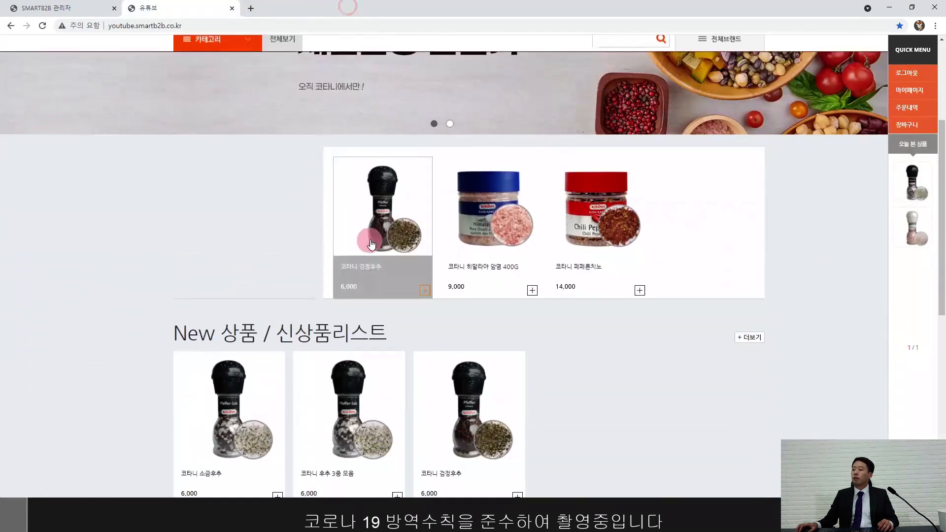
pyautogui.click(81, 9)
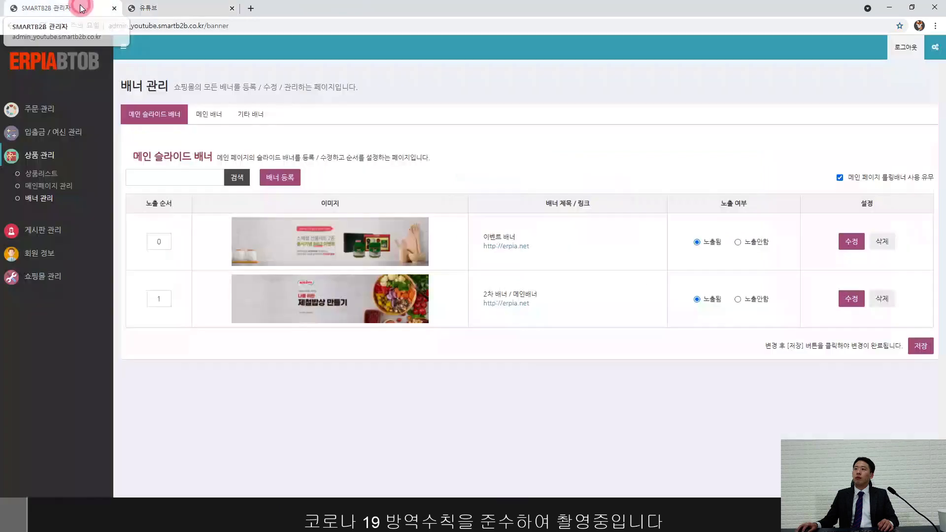
pyautogui.click(47, 187)
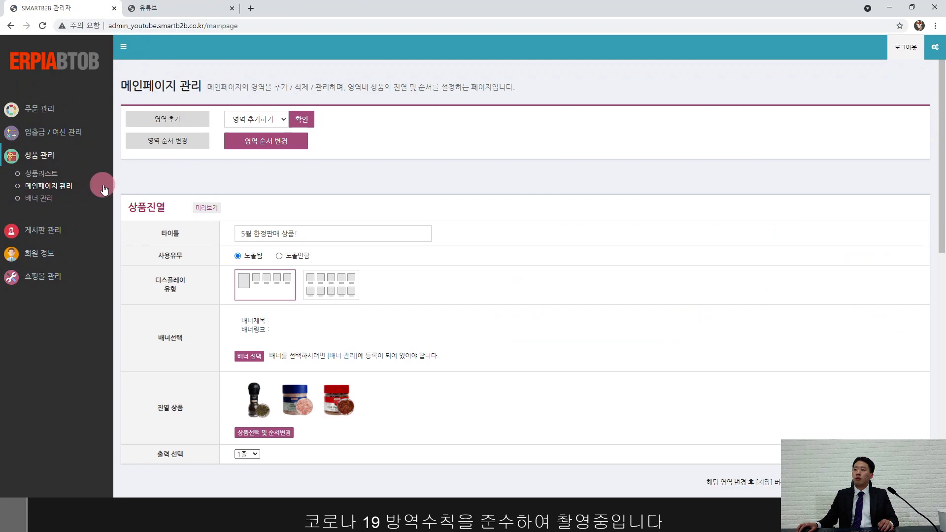
# Step: Open the second New item, 코타니 후추 3종 모음 (6,000원, stock 462), in the storefront
pyautogui.click(181, 8)
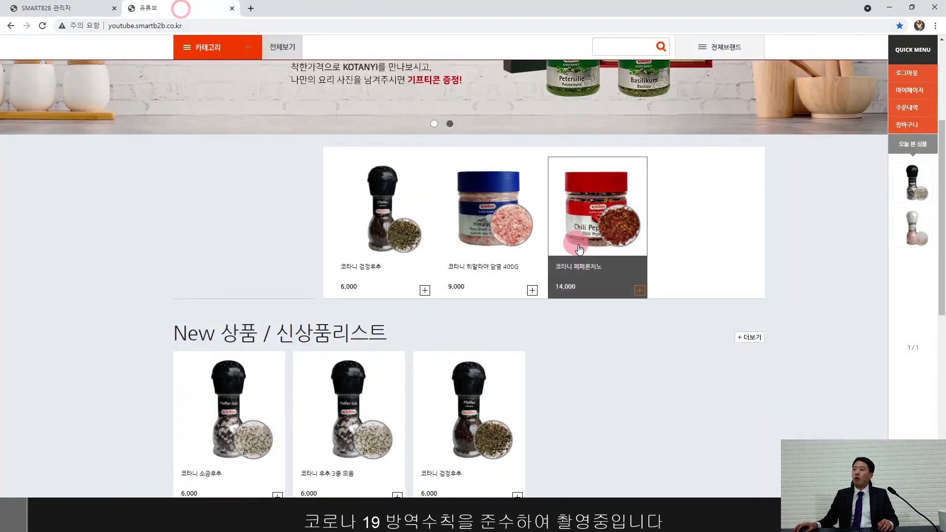
pyautogui.scroll(-7, 520, 330)
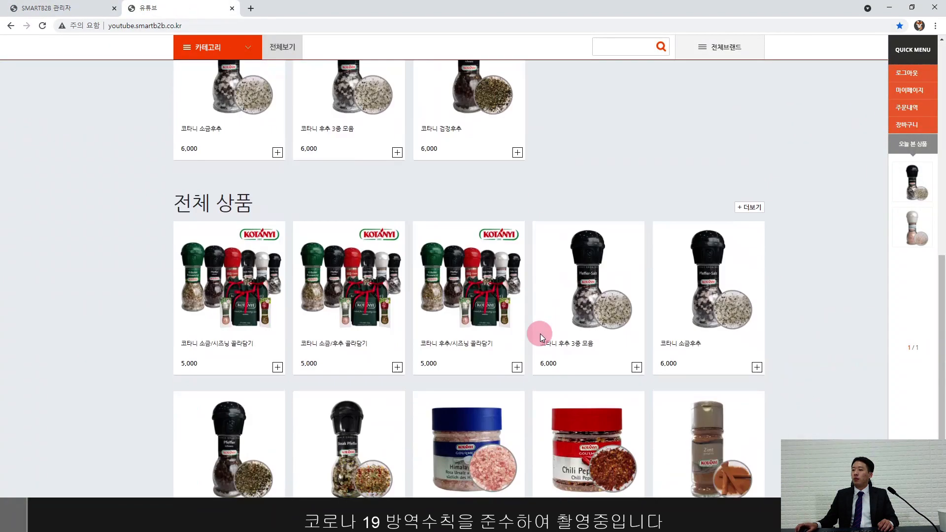
pyautogui.scroll(8, 540, 336)
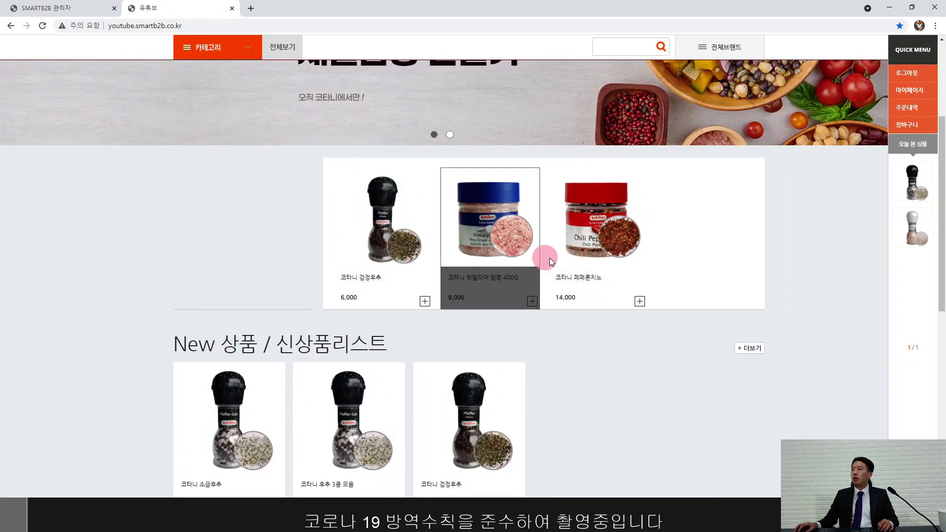
pyautogui.scroll(4, 458, 256)
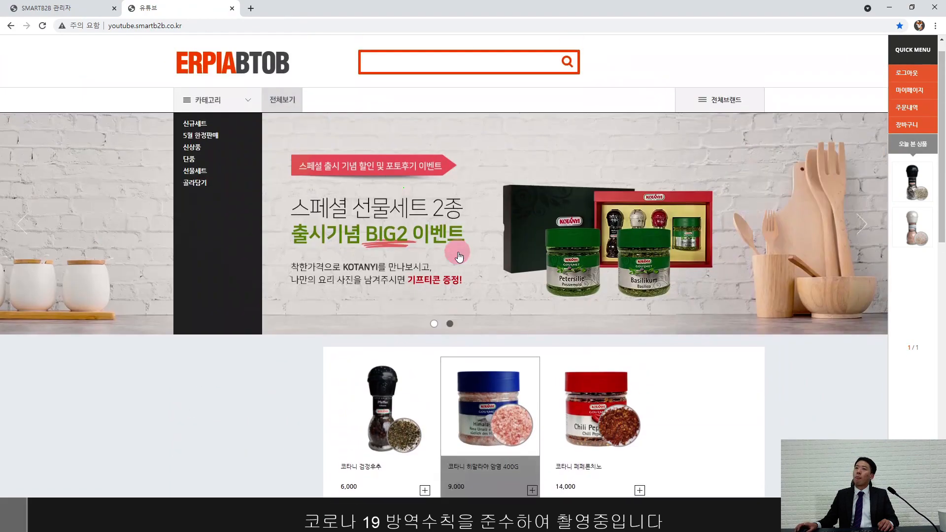
pyautogui.scroll(1, 458, 255)
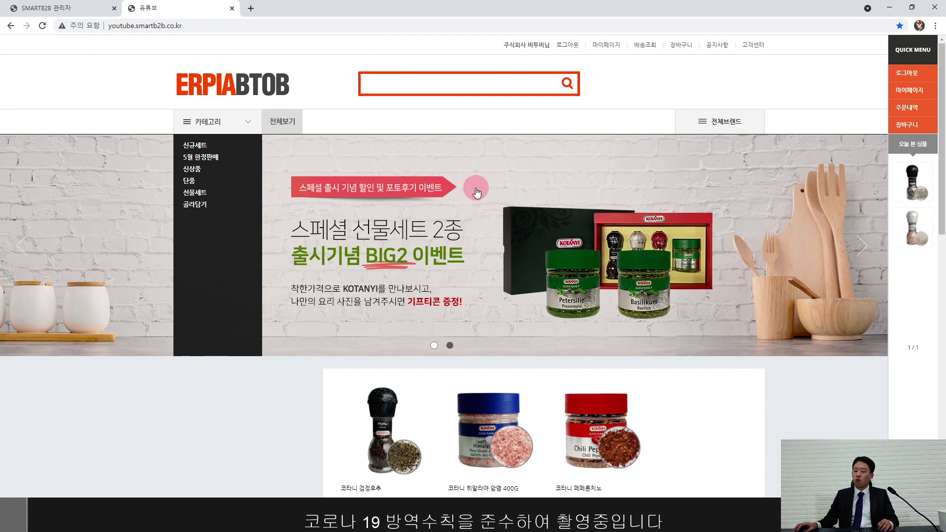
pyautogui.scroll(-3, 510, 162)
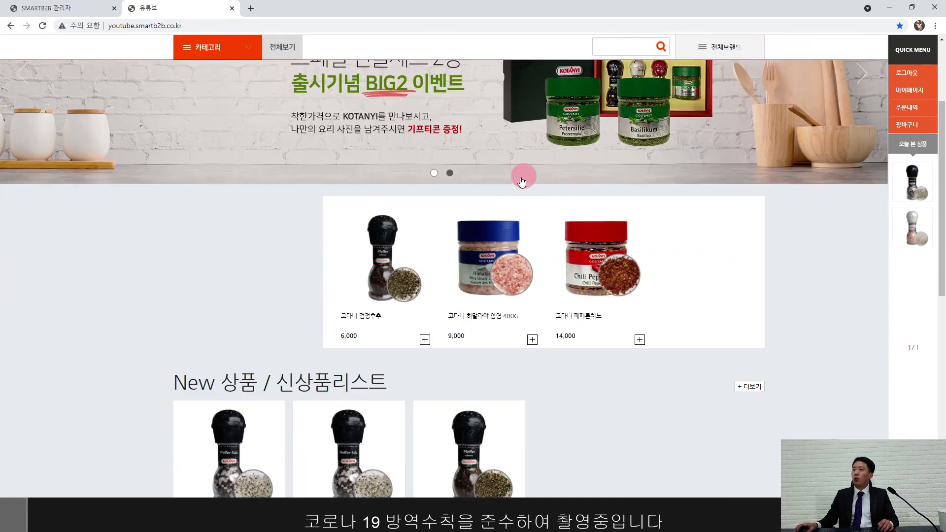
pyautogui.scroll(-3, 522, 182)
pyautogui.click(377, 300)
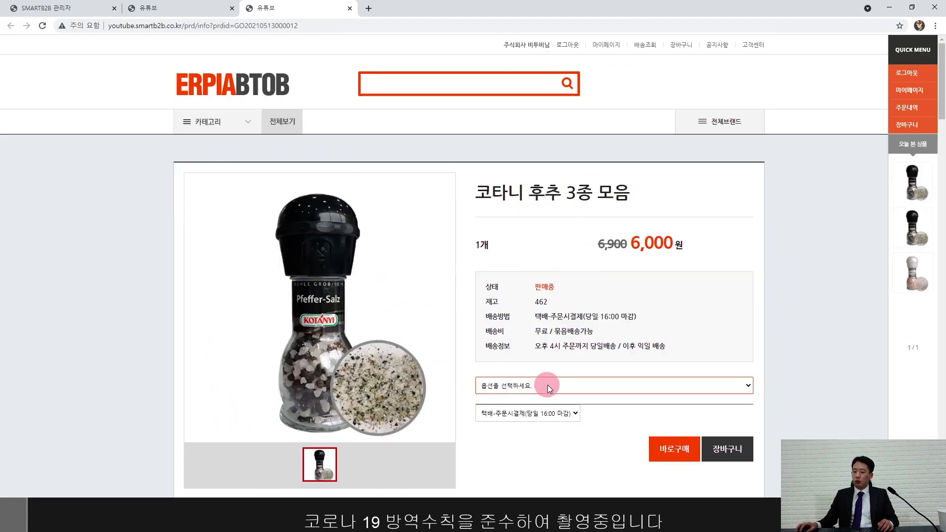
pyautogui.scroll(-1, 584, 362)
pyautogui.scroll(1, 589, 360)
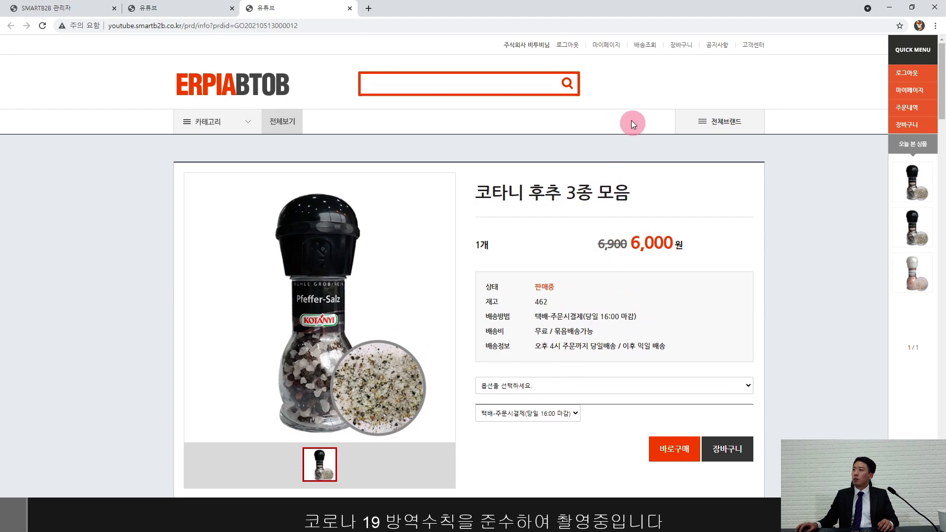
# Step: Log out of the shop and look over the login page's ID field
pyautogui.click(565, 49)
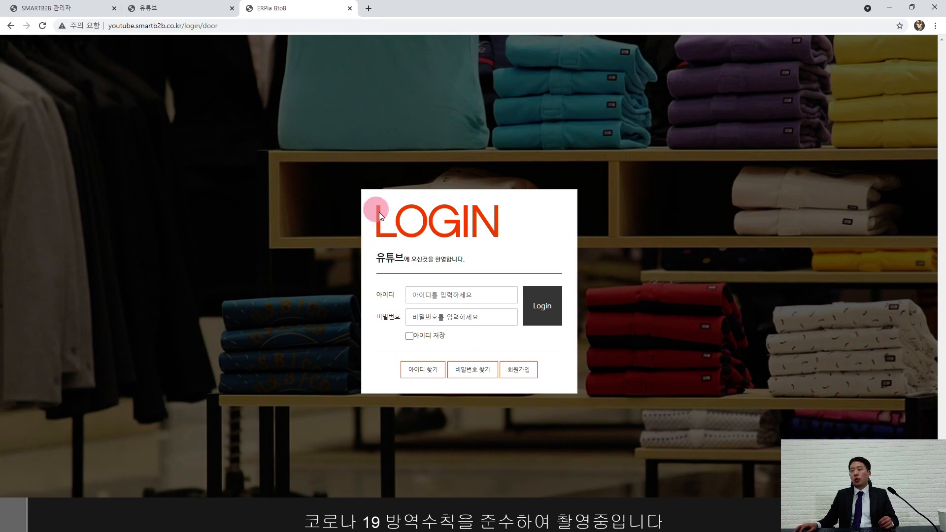
pyautogui.click(433, 295)
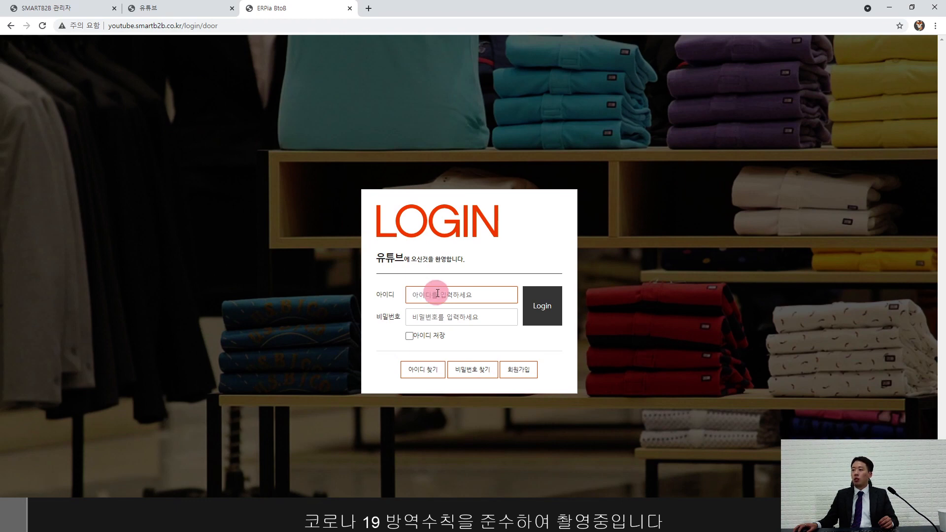
pyautogui.click(459, 285)
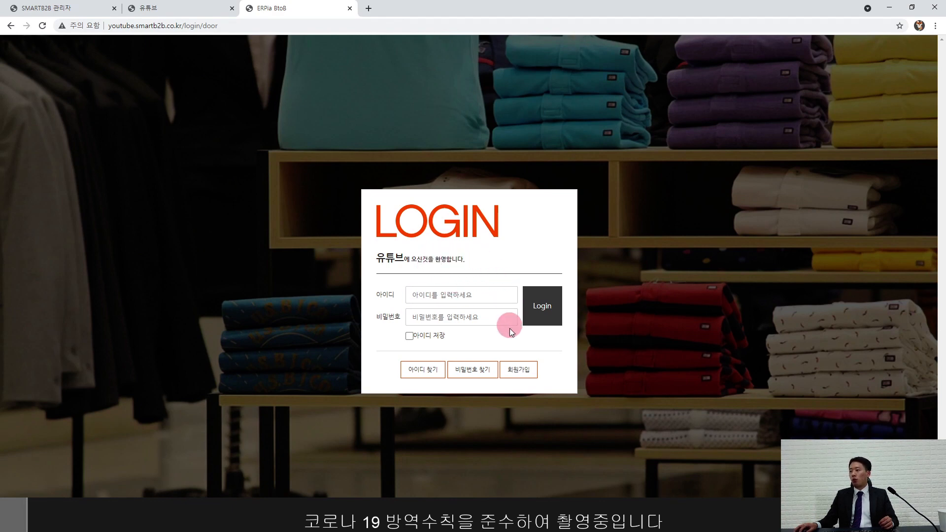
# Step: Start a new member sign-up, agreeing to all terms with 모두 동의, and continue
pyautogui.click(515, 374)
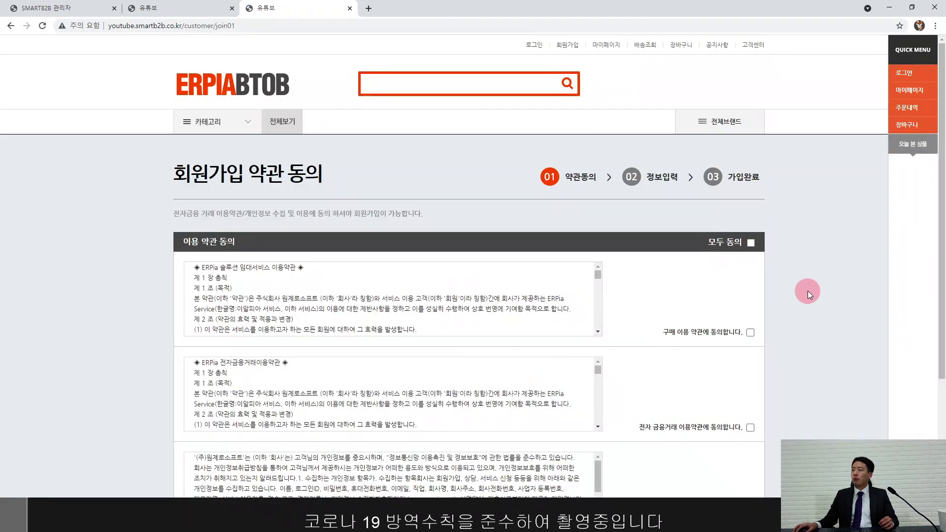
pyautogui.scroll(-1, 809, 288)
pyautogui.click(751, 193)
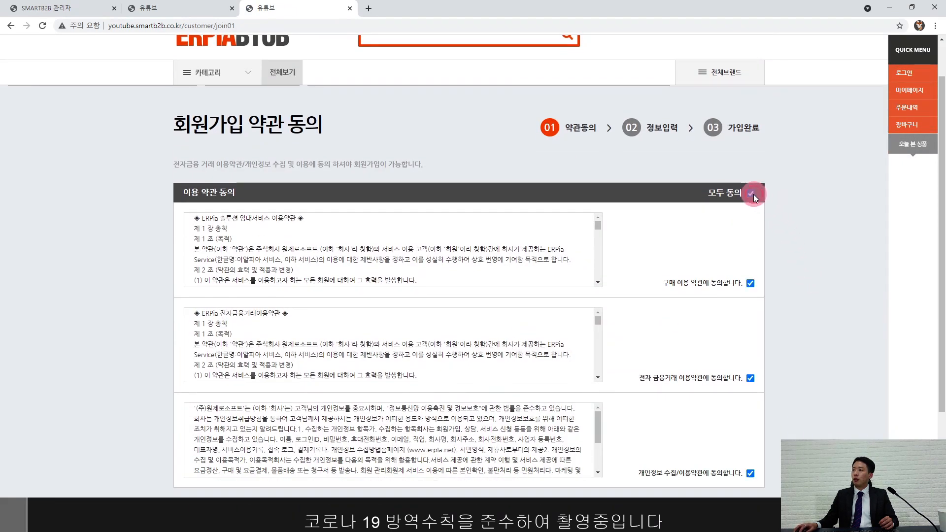
pyautogui.scroll(-3, 797, 267)
pyautogui.click(447, 409)
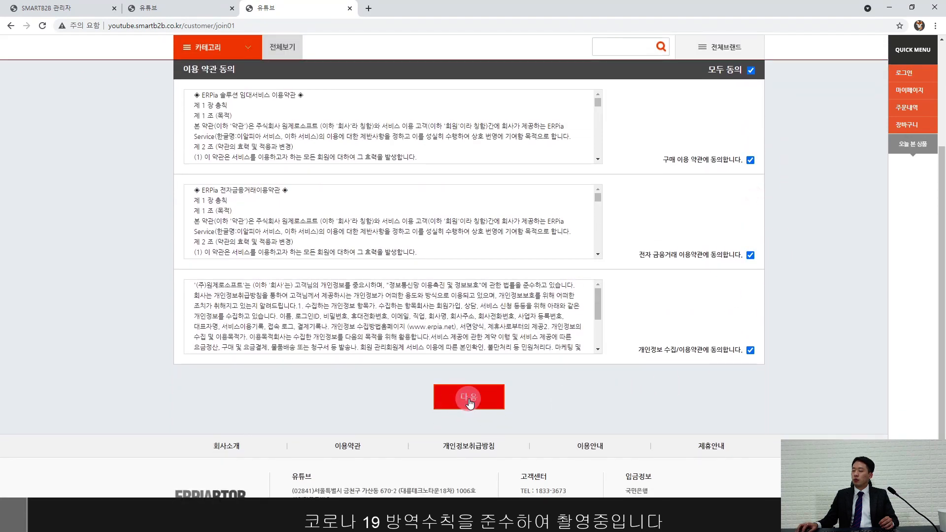
# Step: Enter the company name 주식회사 아이톤 and the business registration number
pyautogui.click(444, 276)
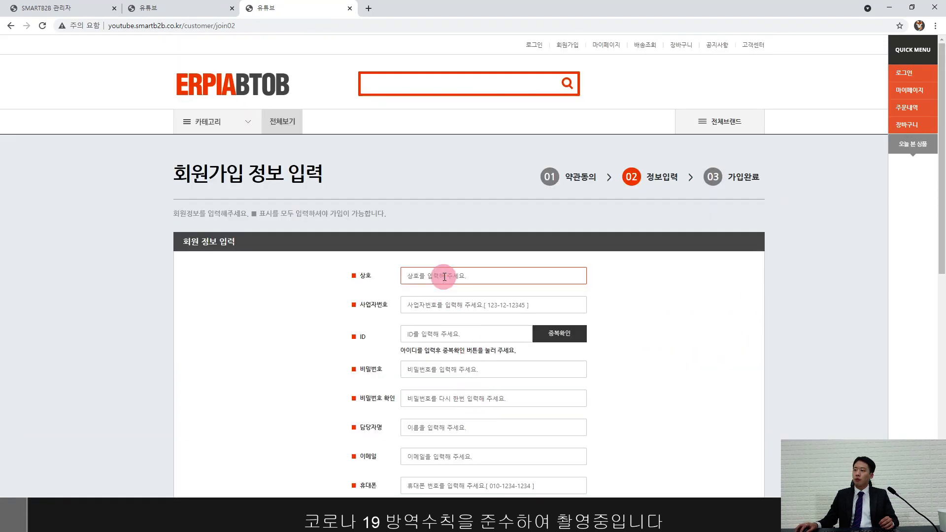
pyautogui.write('주식회사')
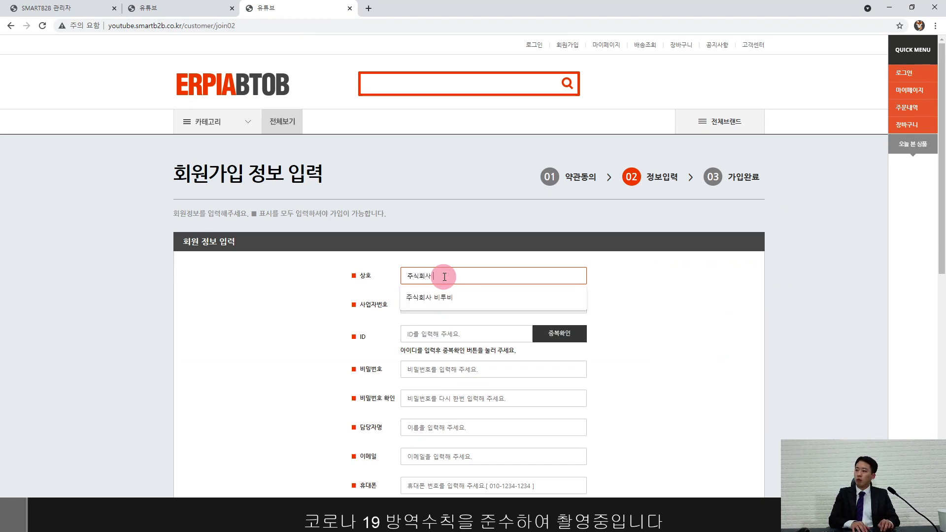
pyautogui.write(' 아이톤')
pyautogui.click(452, 306)
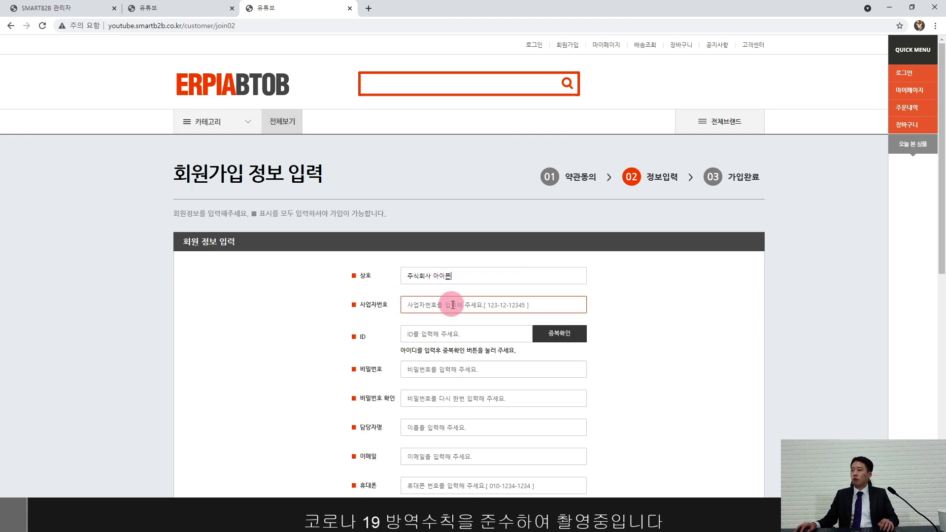
pyautogui.click(453, 323)
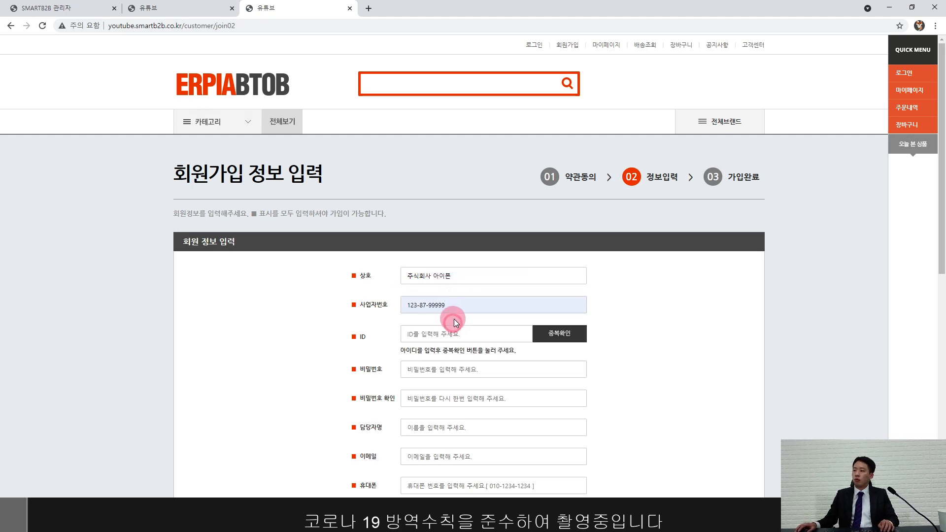
pyautogui.press('BackSpace')
pyautogui.press('BackSpace')
pyautogui.press('BackSpace')
pyautogui.press('BackSpace')
pyautogui.write('8191')
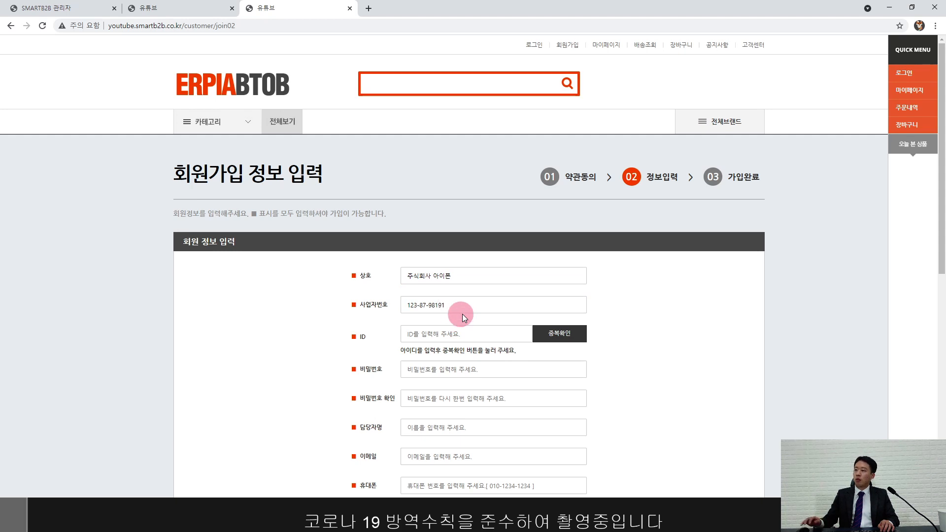
# Step: Choose a login ID, confirm it is available, and enter the password twice
pyautogui.scroll(-2, 462, 314)
pyautogui.click(459, 235)
pyautogui.write('d')
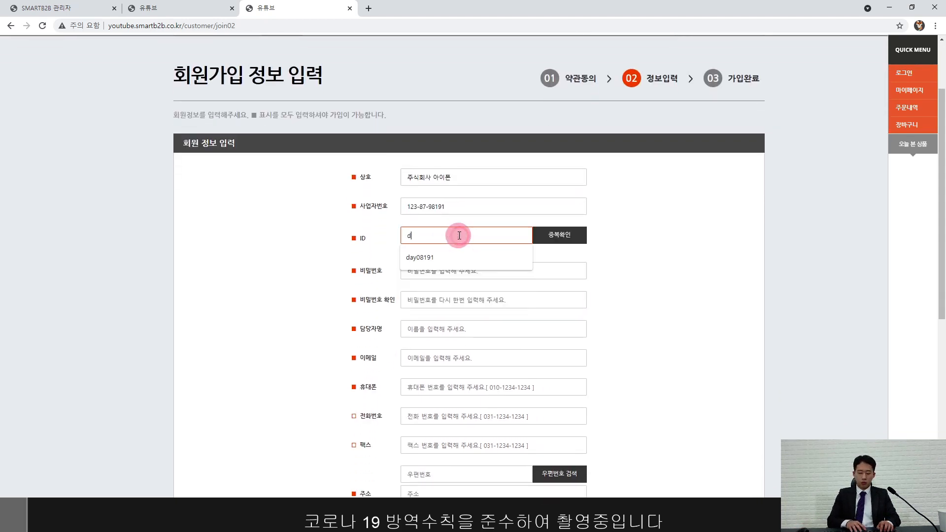
pyautogui.write('ay970819')
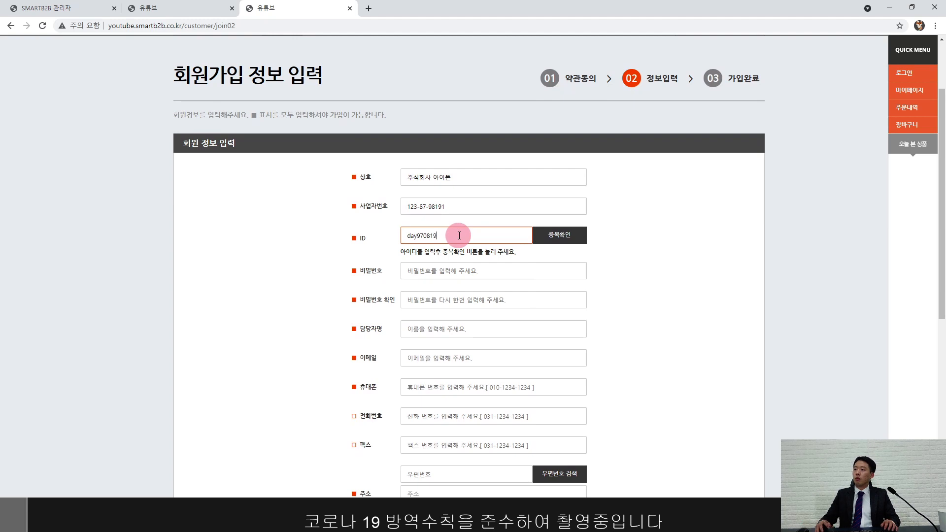
pyautogui.click(553, 236)
pyautogui.click(463, 271)
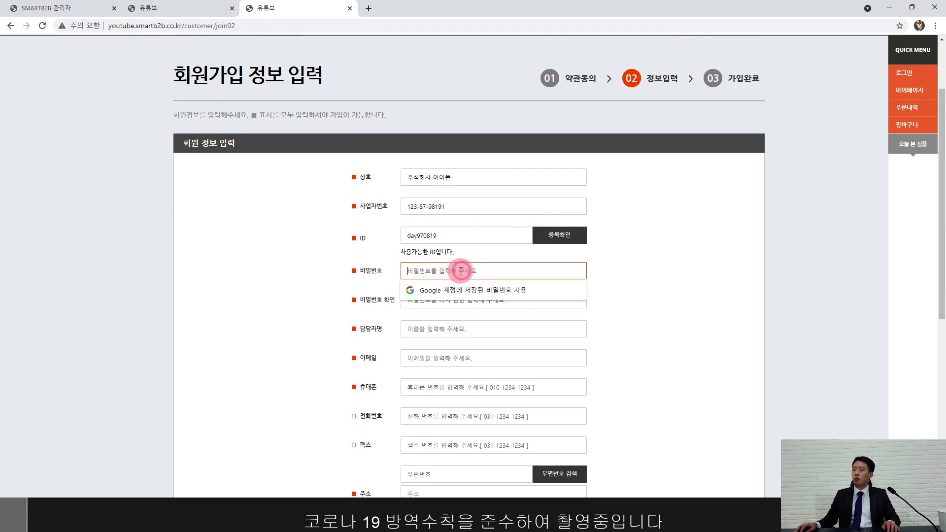
pyautogui.write('••••••••••')
pyautogui.click(461, 298)
pyautogui.write('•••')
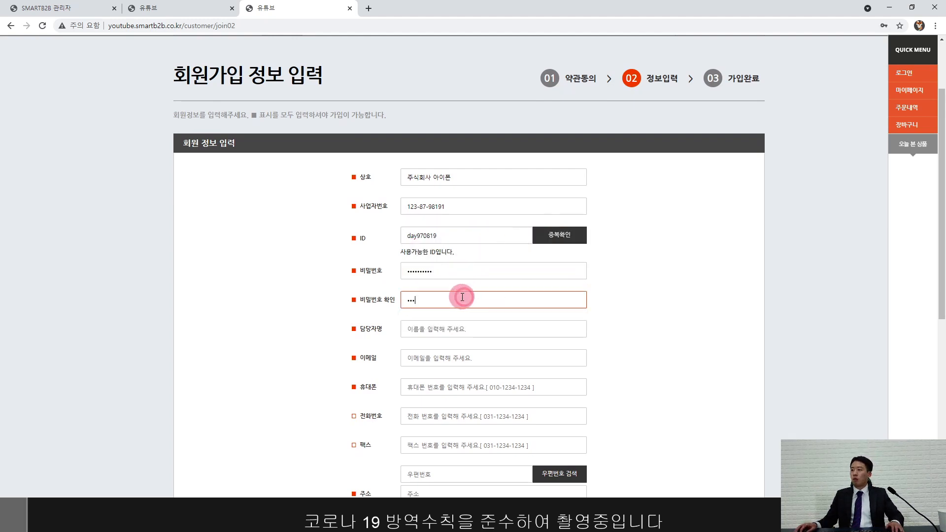
pyautogui.write('•••••••')
# Step: Fill in the contact person's name, e-mail address and mobile phone number
pyautogui.click(450, 327)
pyautogui.click(444, 358)
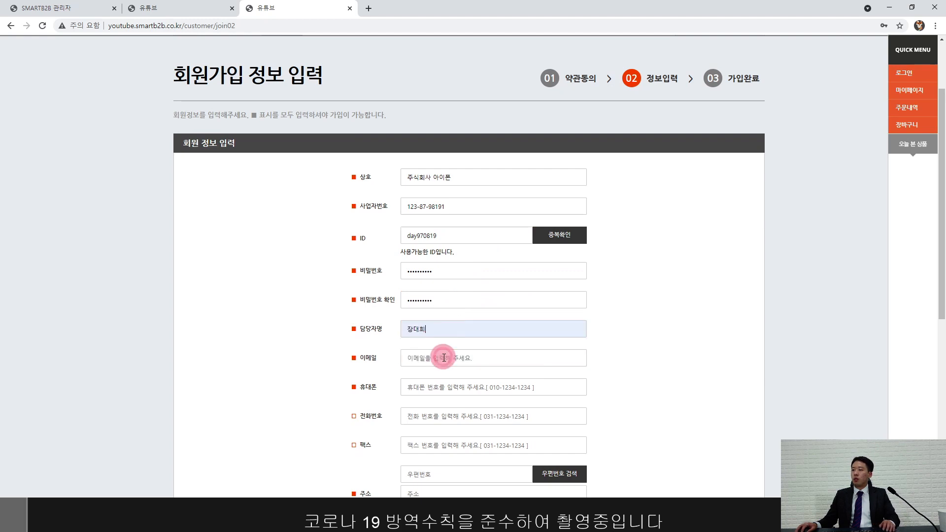
pyautogui.click(444, 358)
pyautogui.click(443, 397)
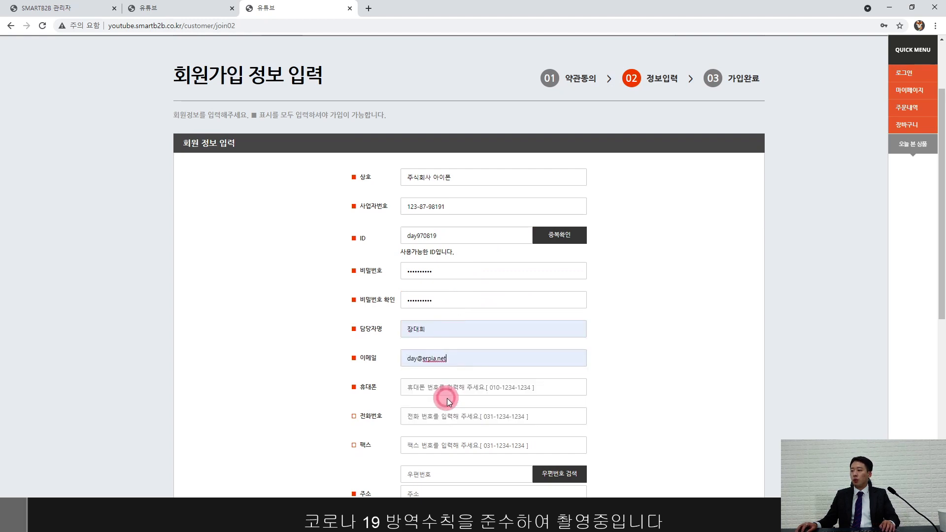
pyautogui.scroll(-3, 443, 392)
pyautogui.click(433, 264)
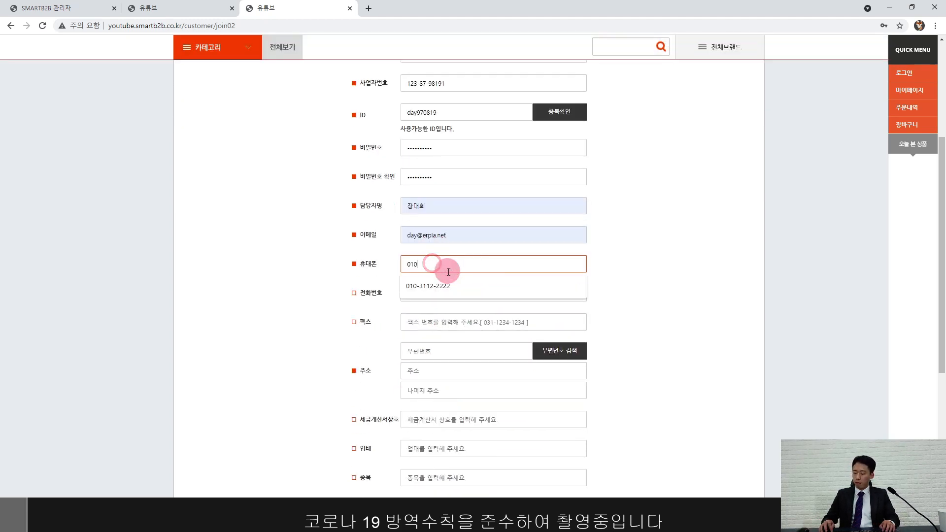
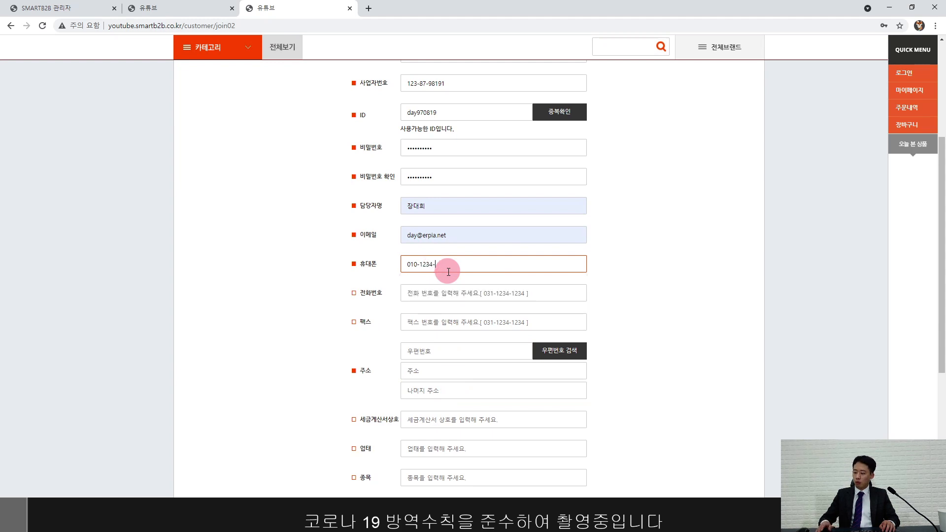
pyautogui.scroll(-2, 449, 271)
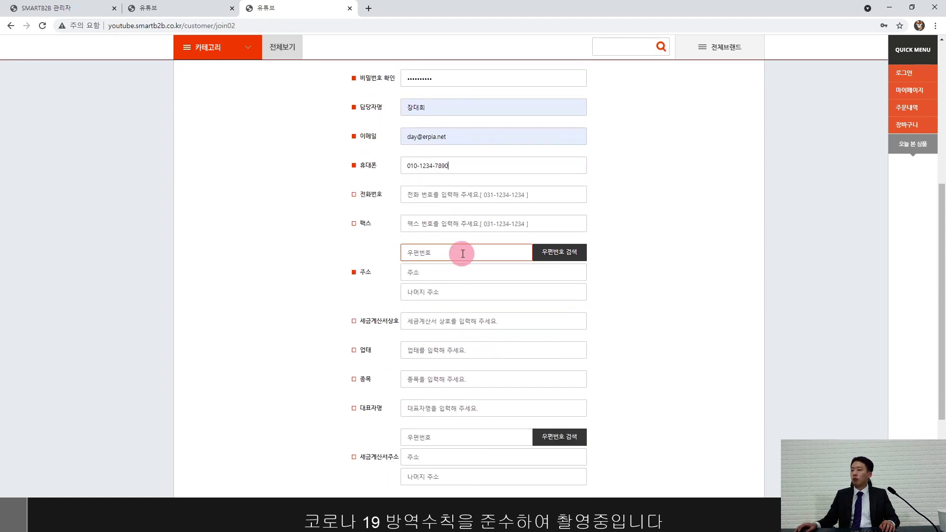
# Step: Fill in the company address through the postcode search, including the detailed address
pyautogui.click(580, 252)
pyautogui.click(92, 67)
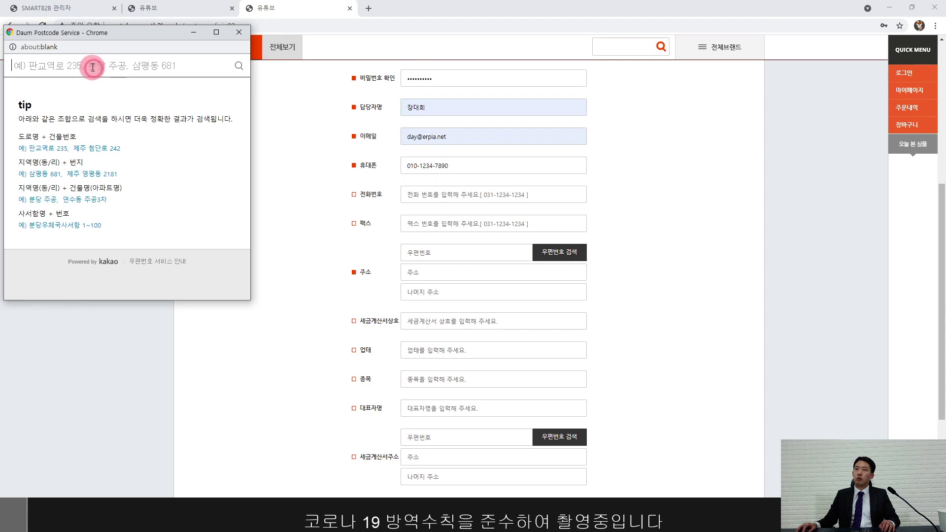
pyautogui.write('dlscj')
pyautogui.press('BackSpace')
pyautogui.press('BackSpace')
pyautogui.press('BackSpace')
pyautogui.press('BackSpace')
pyautogui.press('BackSpace')
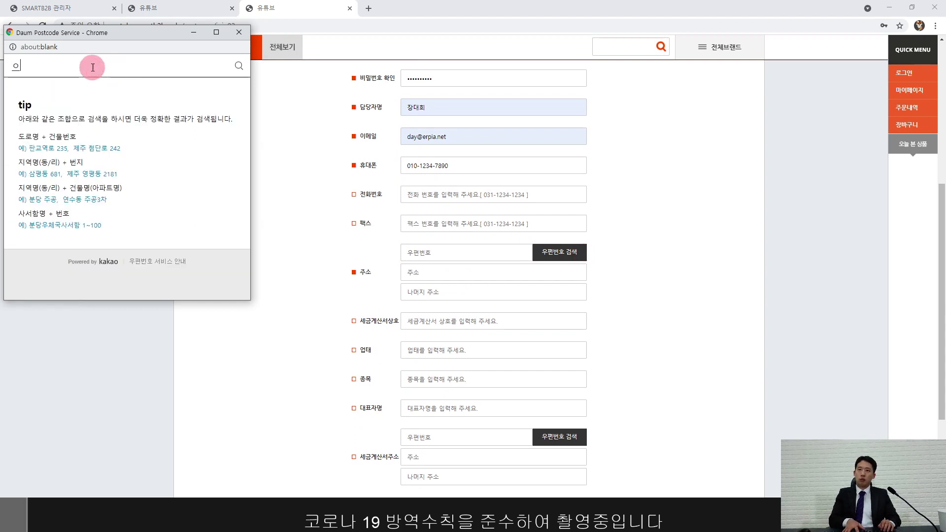
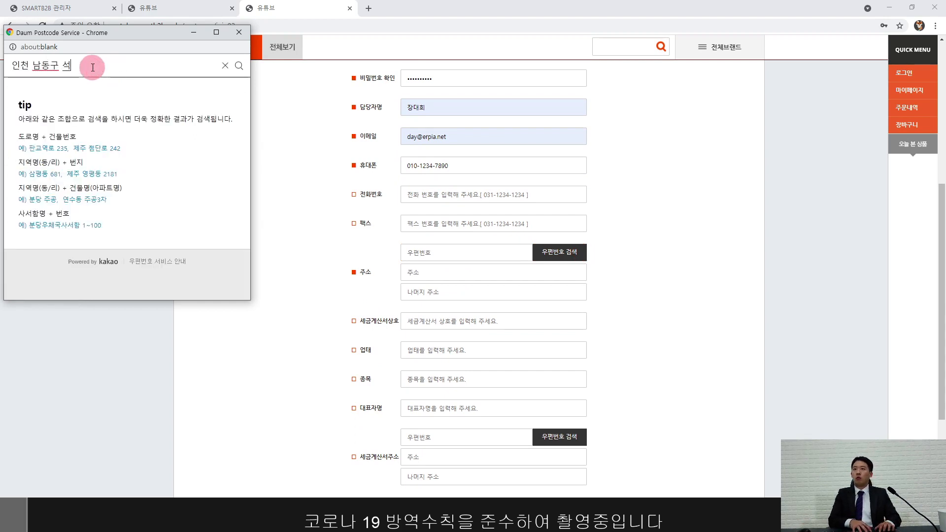
pyautogui.press('Return')
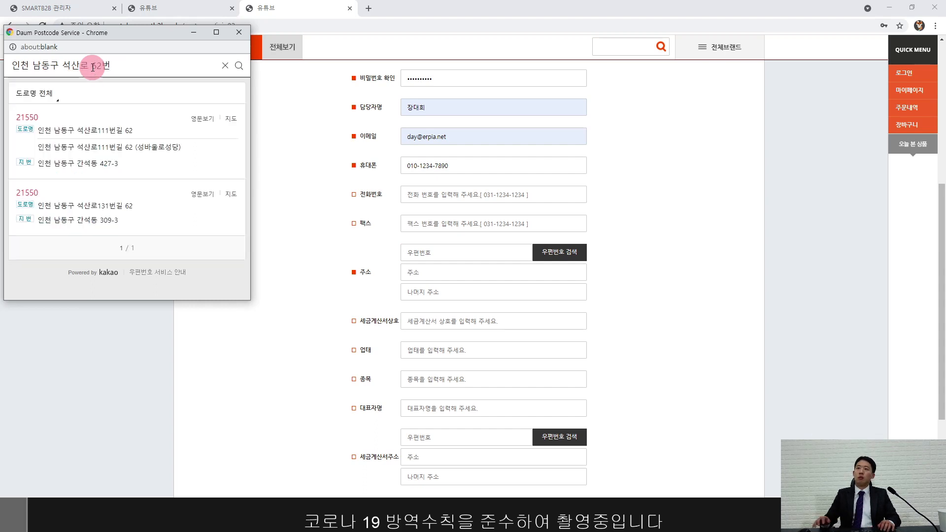
pyautogui.click(124, 131)
pyautogui.click(467, 293)
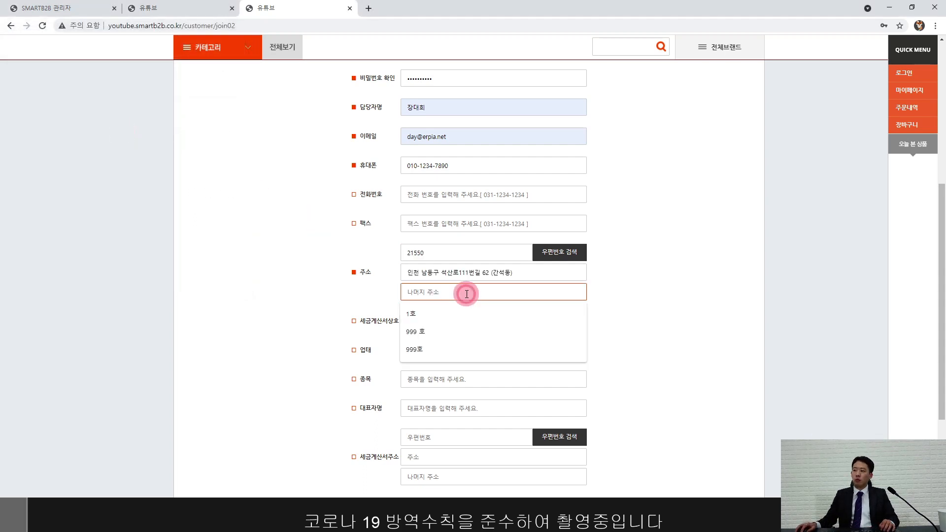
pyautogui.write('980호')
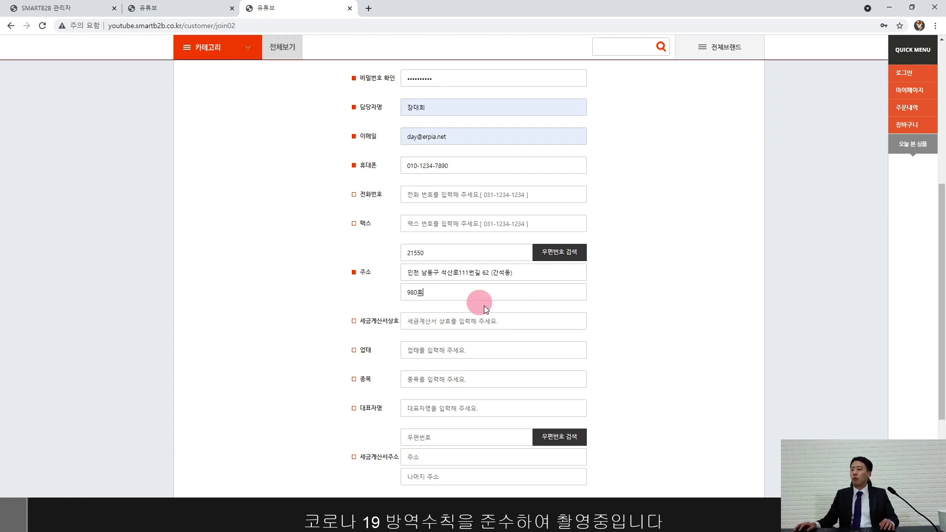
pyautogui.click(687, 362)
# Step: Enter tax-invoice company 주식회사 아이톤 and business item 도매, and consent to e-mail and SMS
pyautogui.scroll(-2, 629, 363)
pyautogui.click(507, 253)
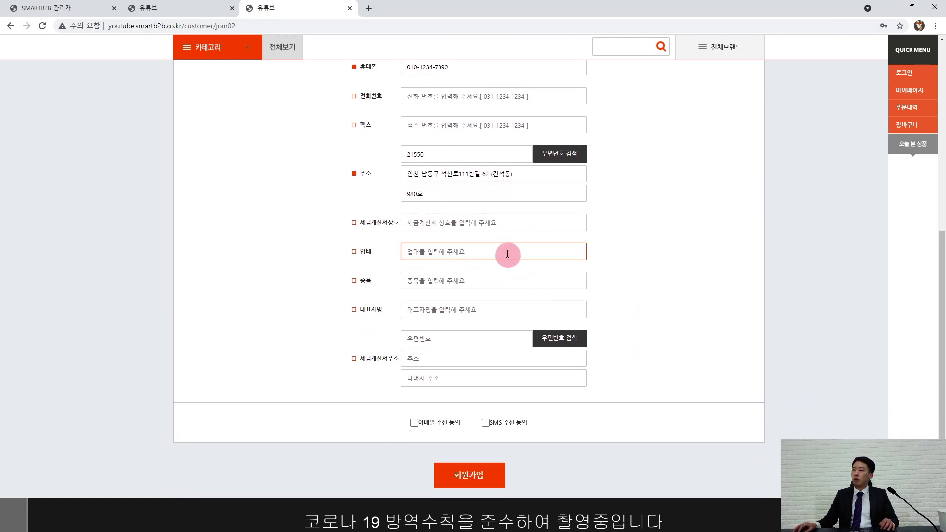
pyautogui.click(490, 227)
pyautogui.write('ㅈ')
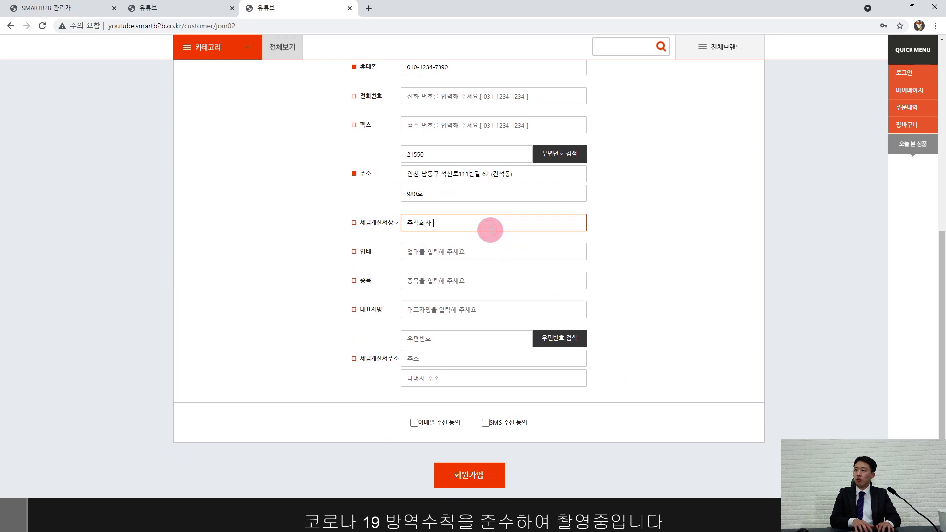
pyautogui.click(476, 276)
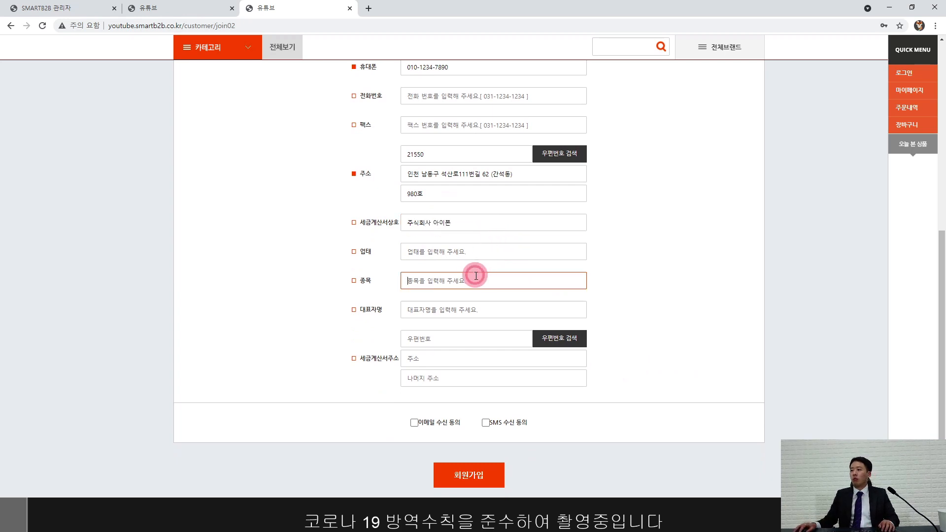
pyautogui.write('되매')
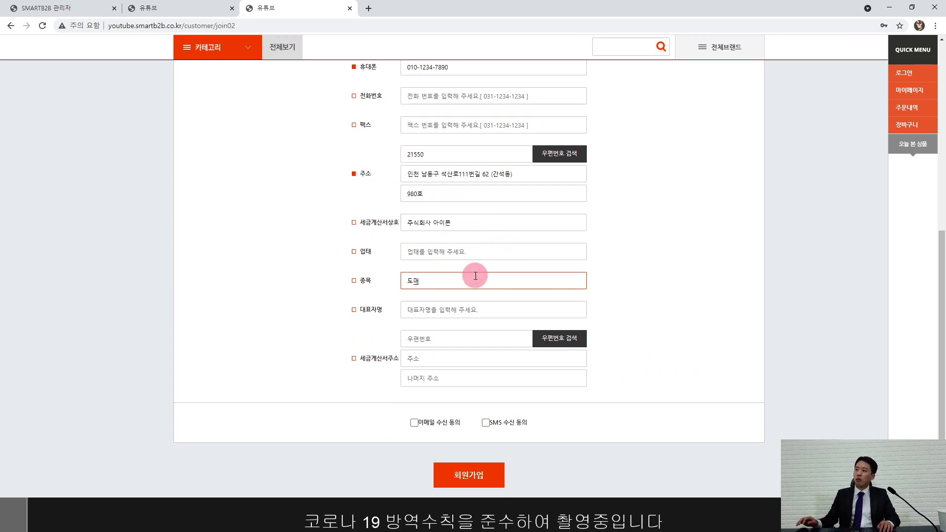
pyautogui.click(414, 423)
pyautogui.click(486, 423)
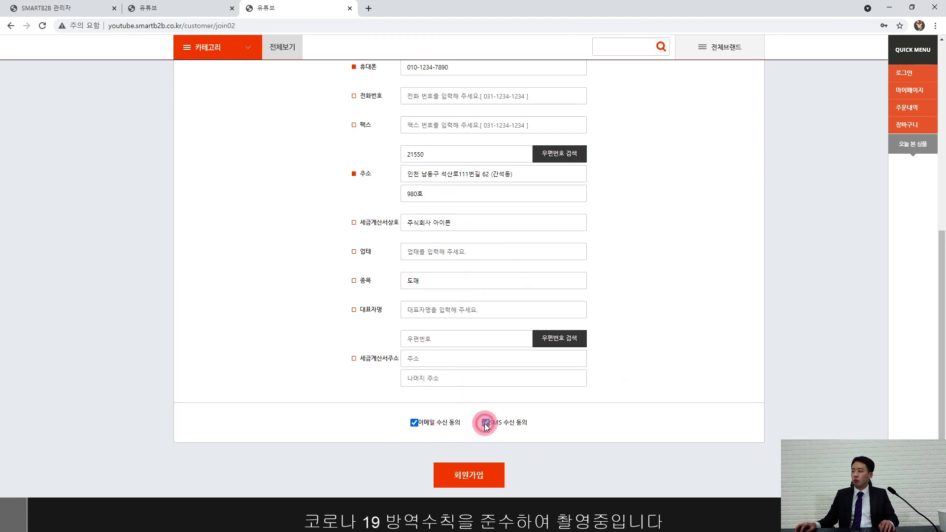
# Step: Submit the sign-up and acknowledge the notice that use begins after approval
pyautogui.click(472, 476)
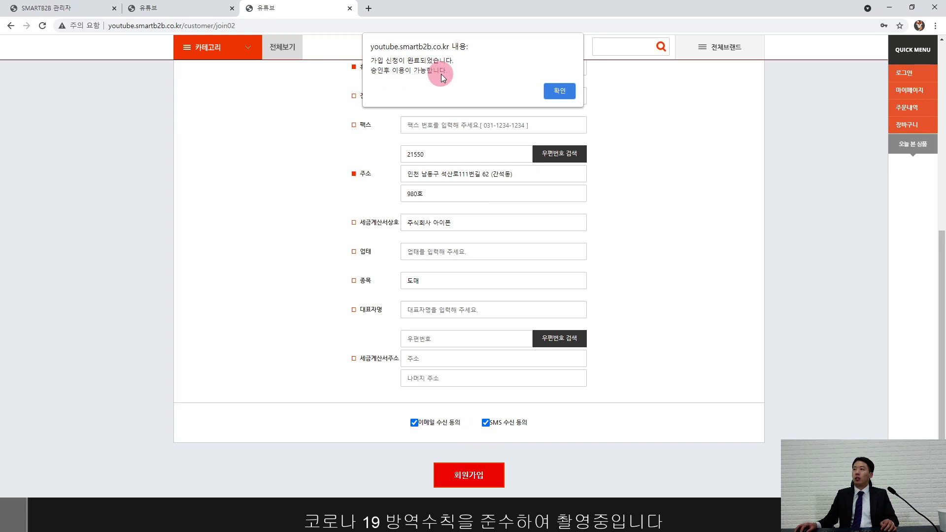
pyautogui.click(563, 91)
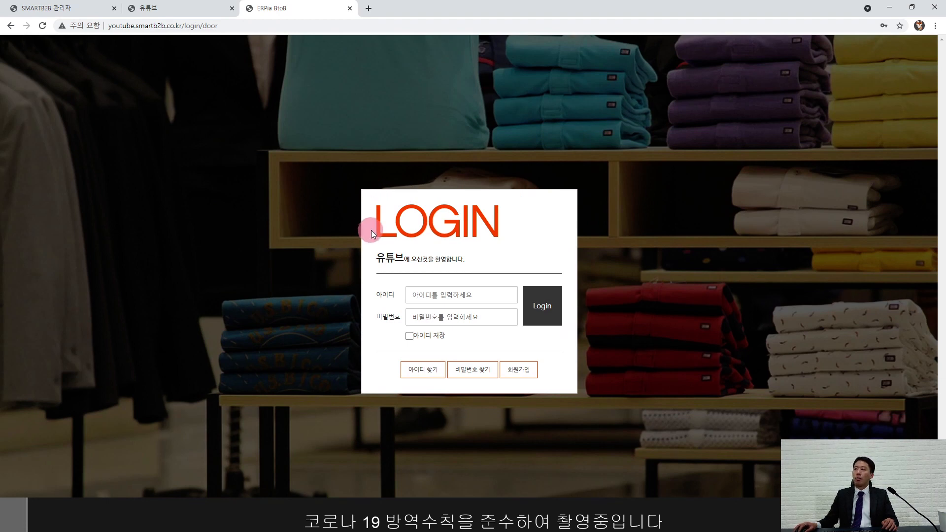
# Step: Close the store tab and open SmartB2B 도매몰관리 from ERPia's 온라인 menu
pyautogui.click(233, 8)
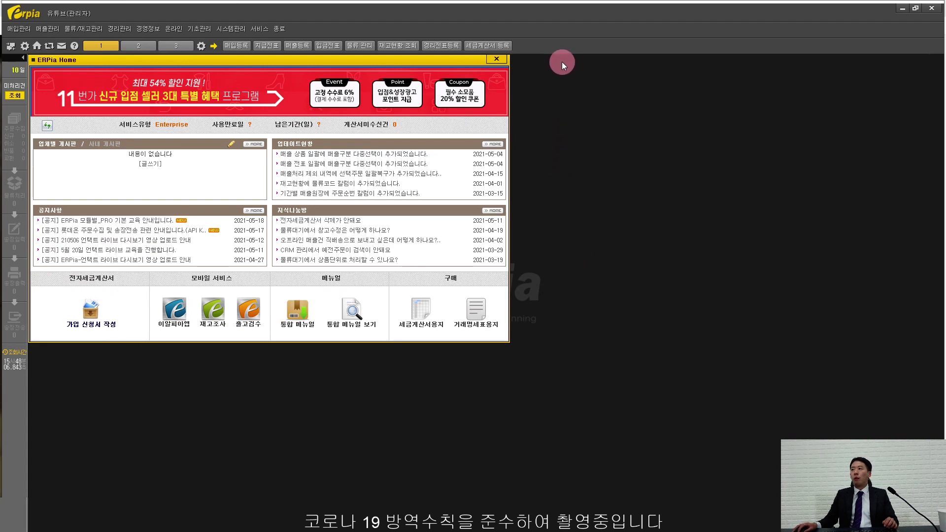
pyautogui.click(176, 29)
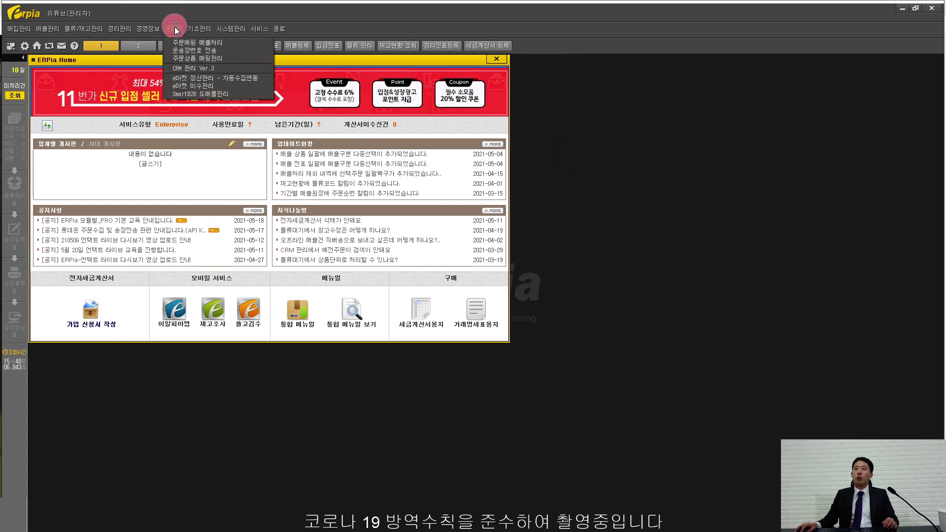
pyautogui.click(196, 94)
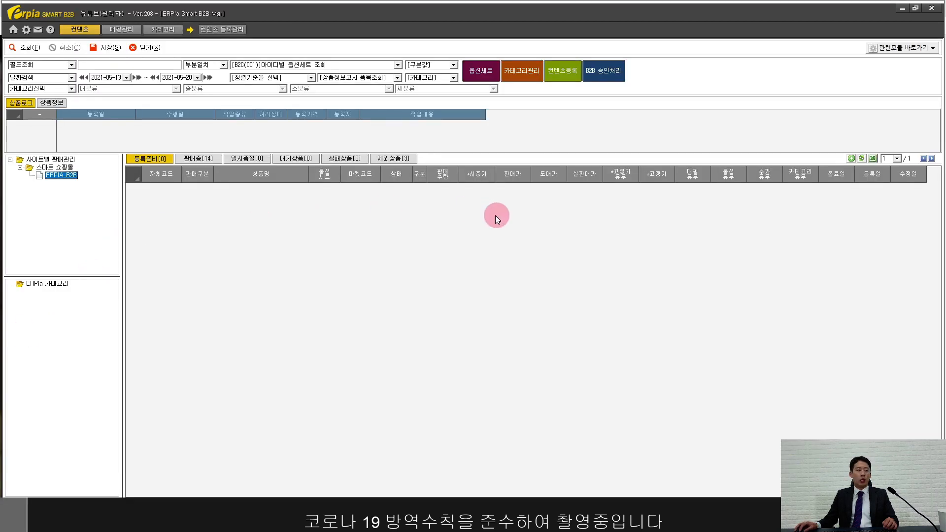
# Step: Show the 판매중 [14] products and select all 14 product rows
pyautogui.click(190, 157)
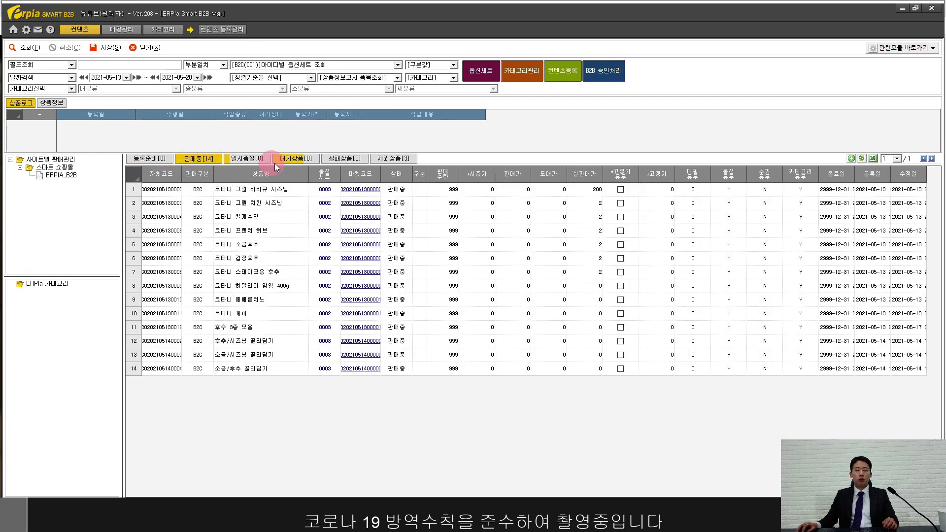
pyautogui.moveTo(245, 186); pyautogui.dragTo(262, 366)
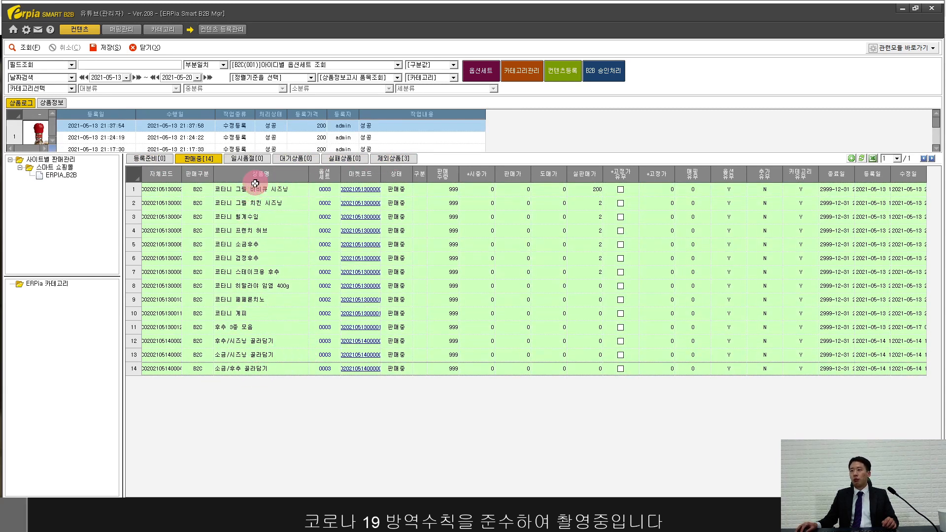
# Step: In B2B 승인처리, approve the pending 주식회사 아이톤 sign-up with 사용처리
pyautogui.click(605, 73)
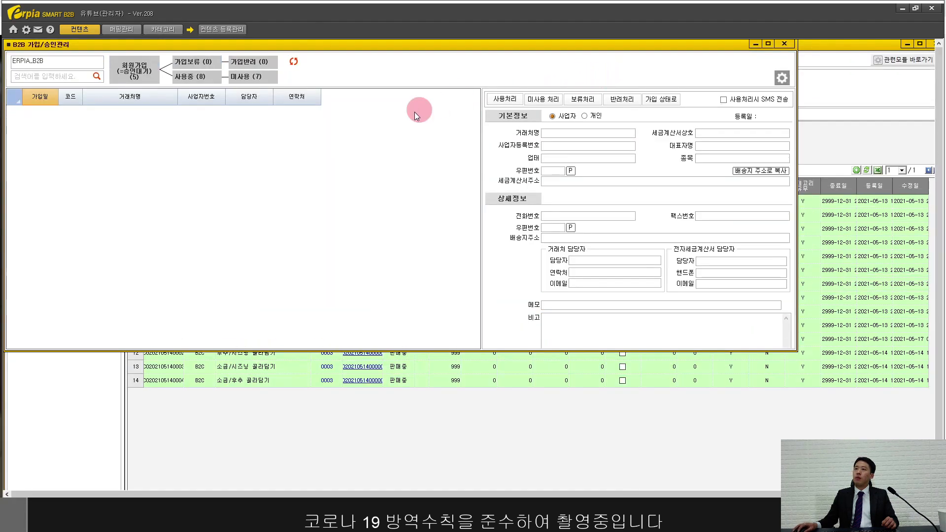
pyautogui.doubleClick(164, 48)
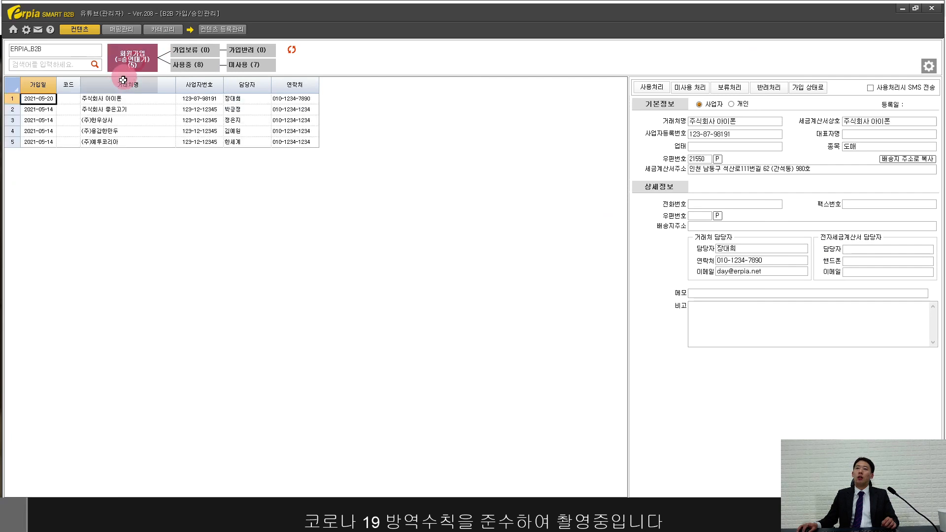
pyautogui.click(109, 99)
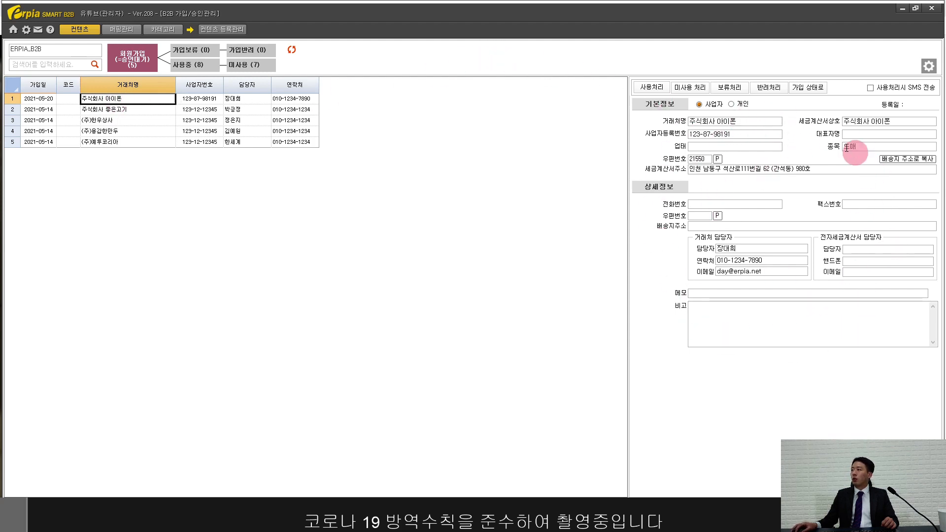
pyautogui.click(656, 93)
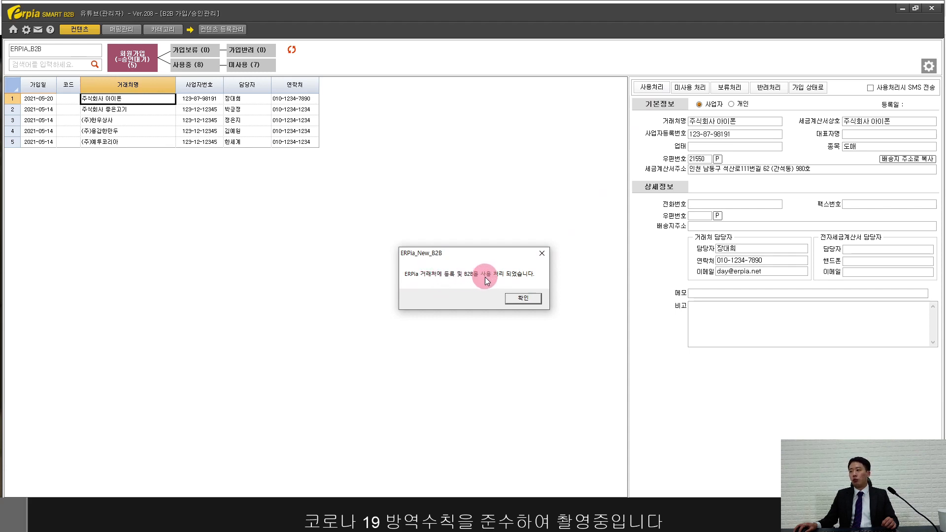
# Step: Confirm approval, verify 주식회사 아이톤 among the 9 in-use members, and close the B2B windows
pyautogui.click(539, 300)
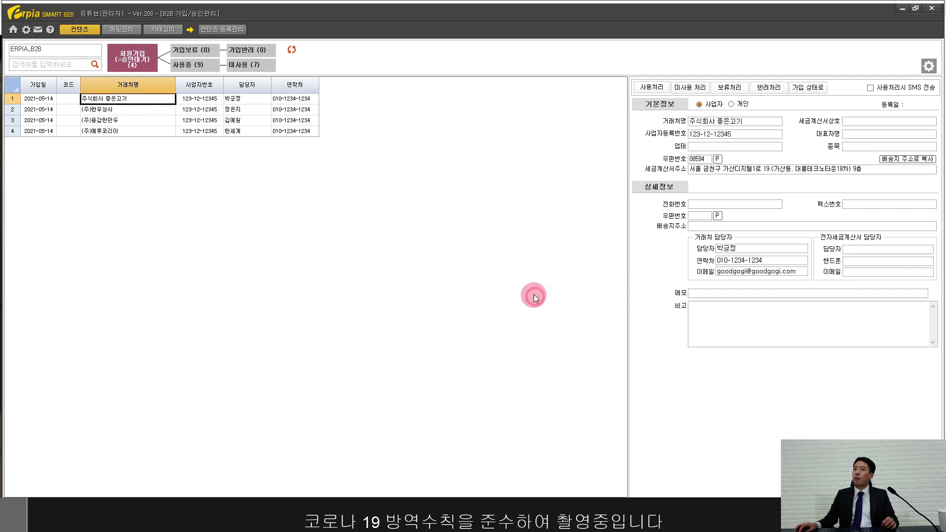
pyautogui.click(136, 59)
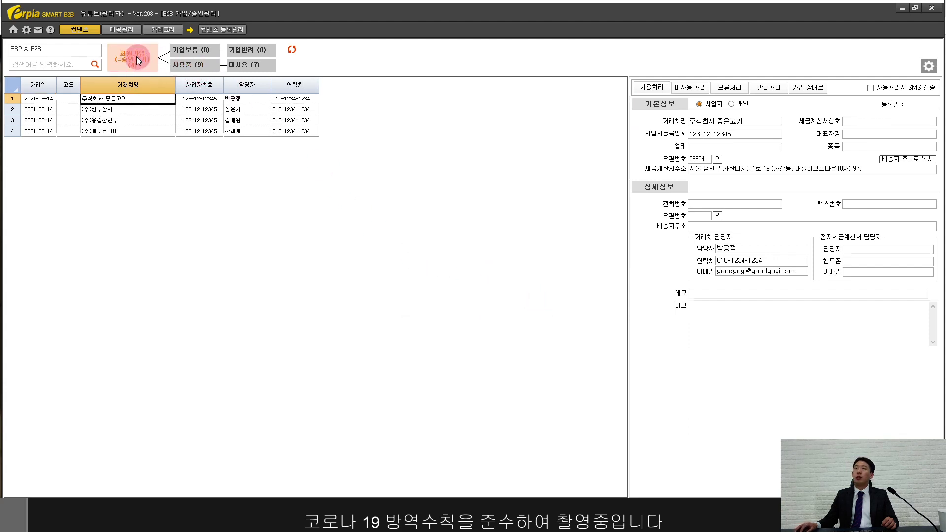
pyautogui.click(188, 67)
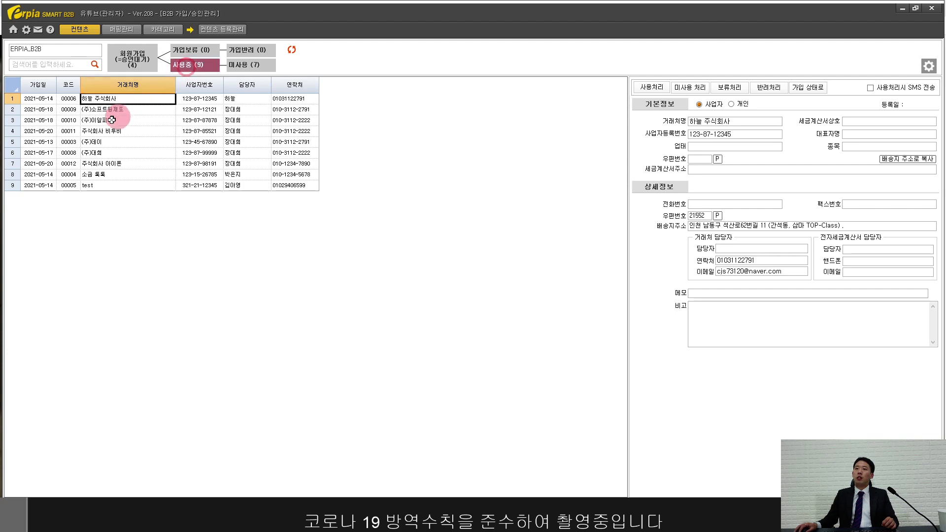
pyautogui.click(25, 163)
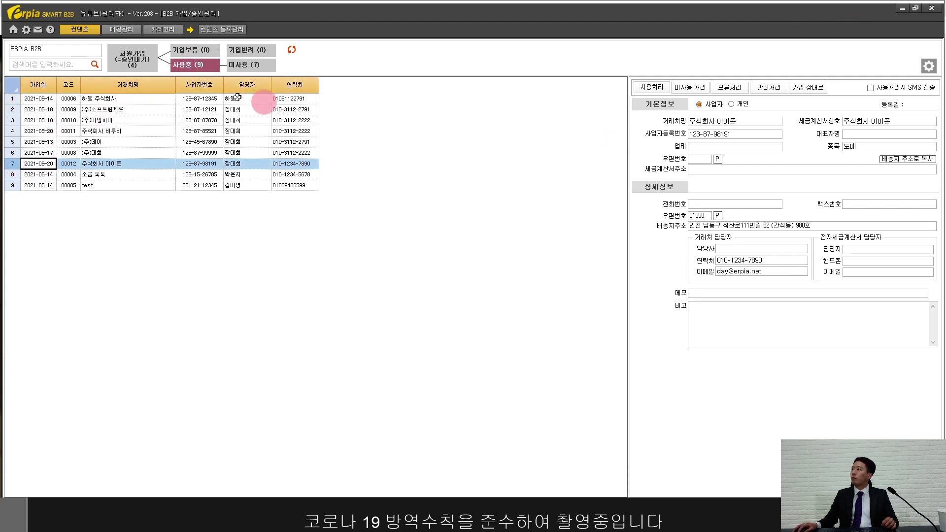
pyautogui.click(36, 29)
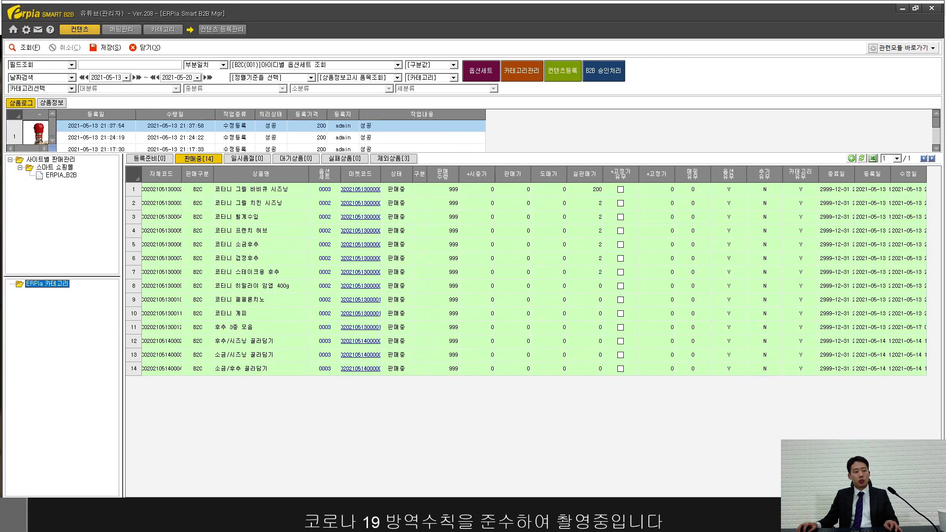
pyautogui.hotkey('alt', 'Tab')
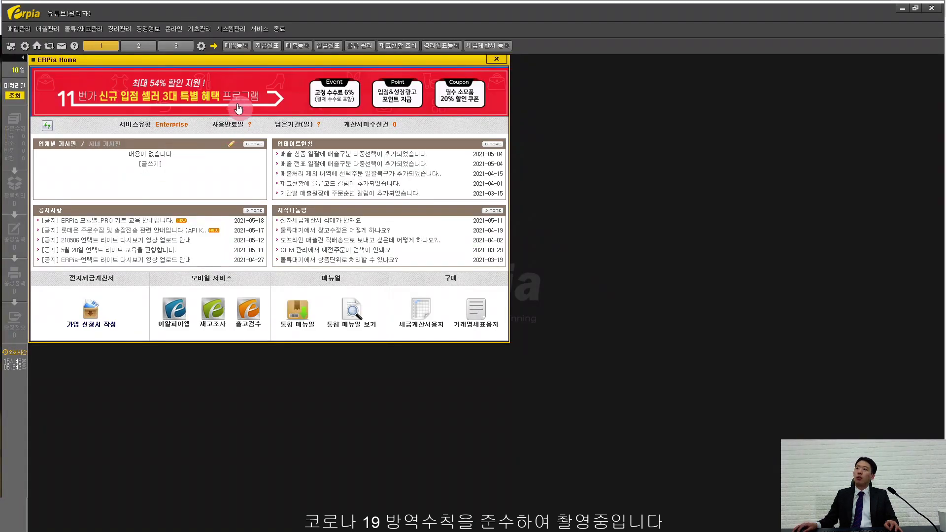
# Step: Open 거래처 등록 full-size, list clients sorted by code, and view 주식회사 아이톤's details
pyautogui.click(202, 29)
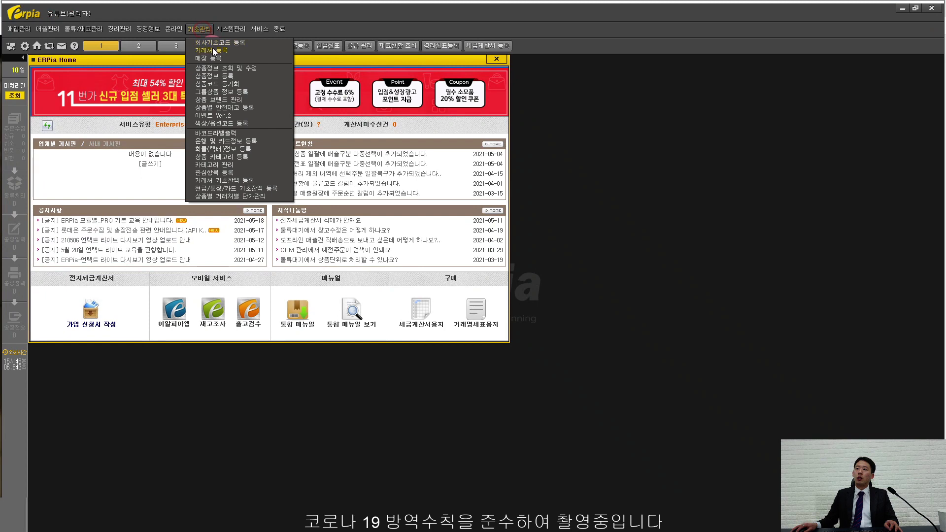
pyautogui.click(211, 49)
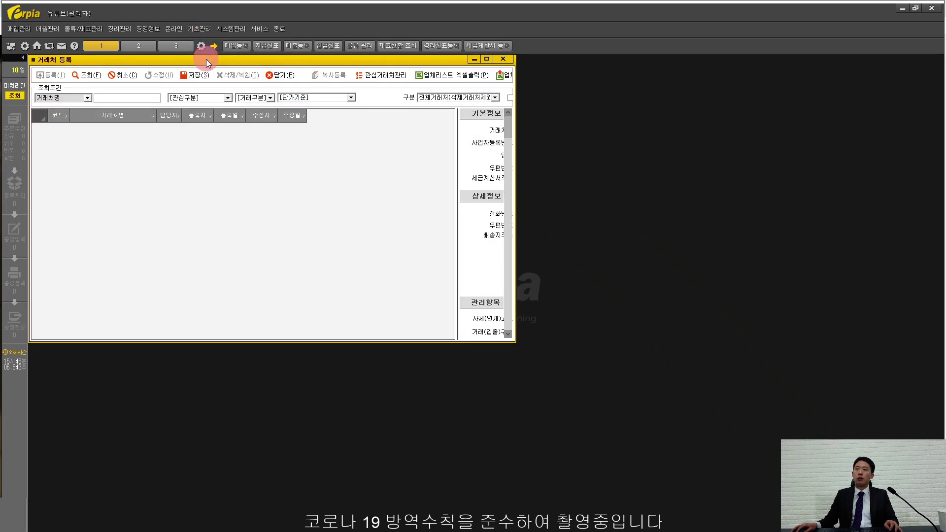
pyautogui.doubleClick(206, 60)
pyautogui.click(72, 63)
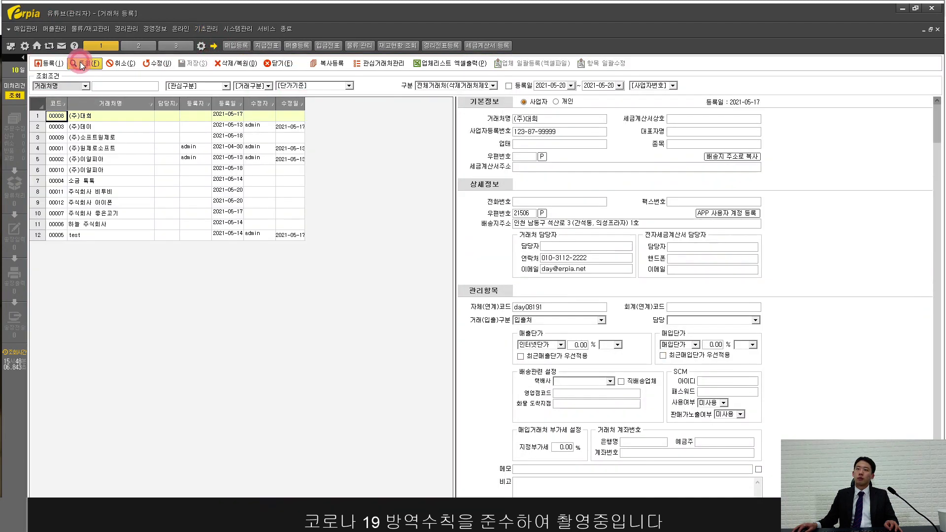
pyautogui.click(40, 104)
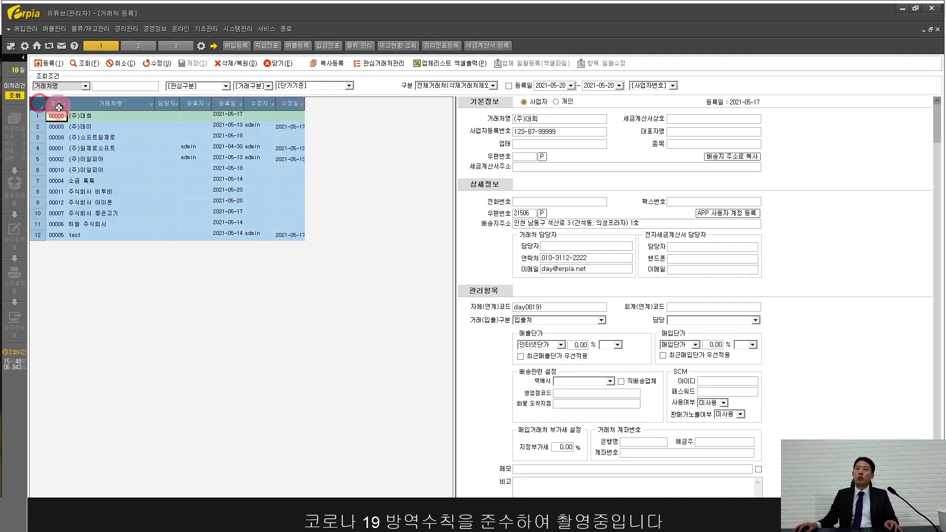
pyautogui.click(54, 102)
pyautogui.click(92, 116)
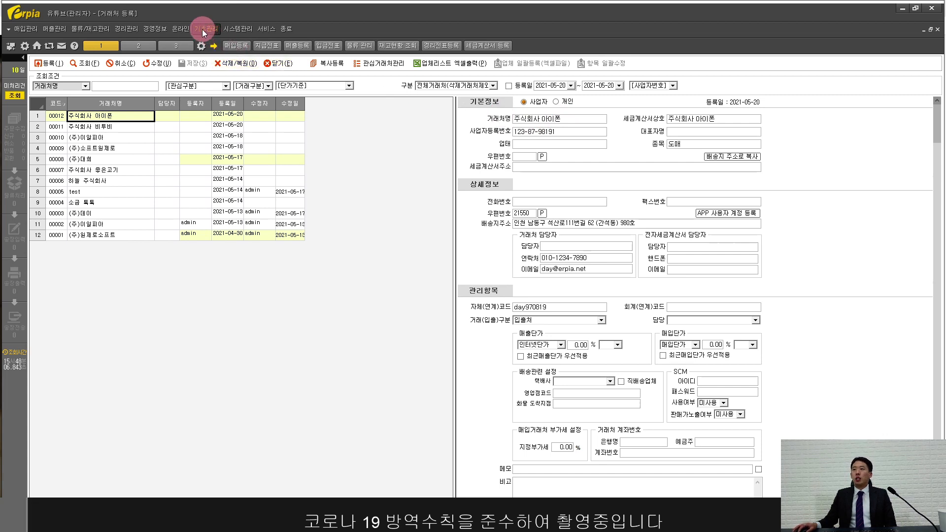
# Step: Open client credit management full-screen and load the six clients' limits, totalling 120,530,000
pyautogui.click(156, 28)
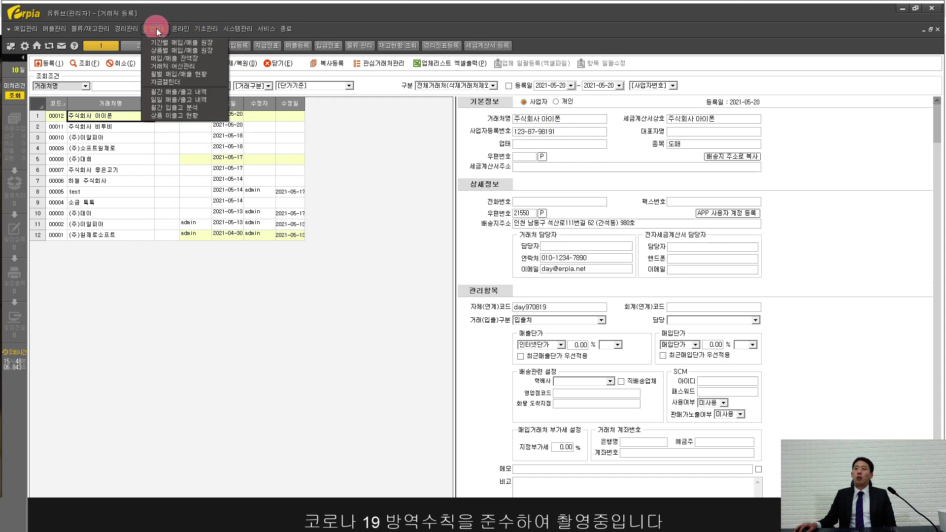
pyautogui.click(171, 66)
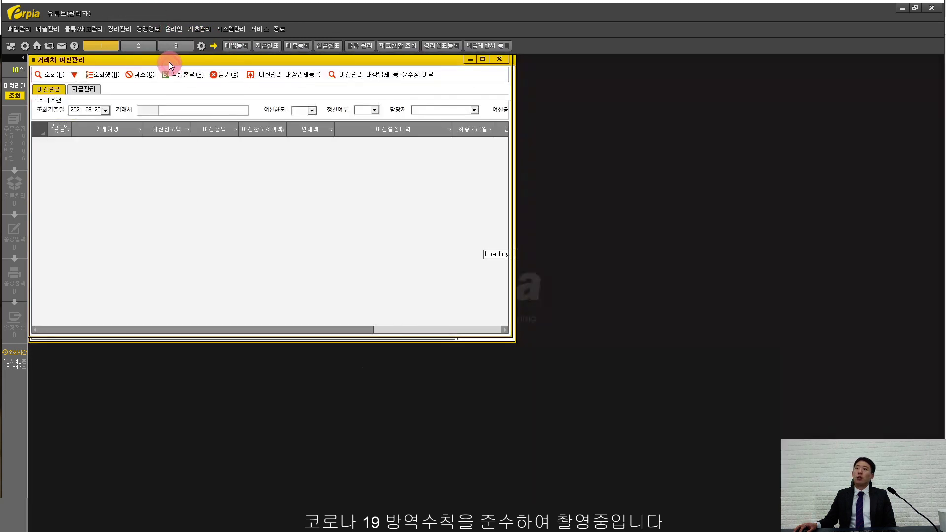
pyautogui.doubleClick(170, 60)
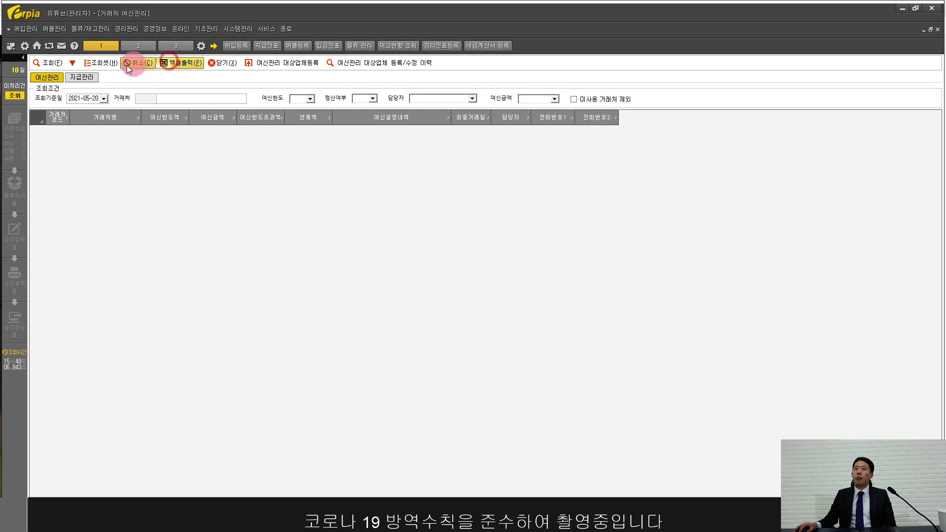
pyautogui.click(54, 62)
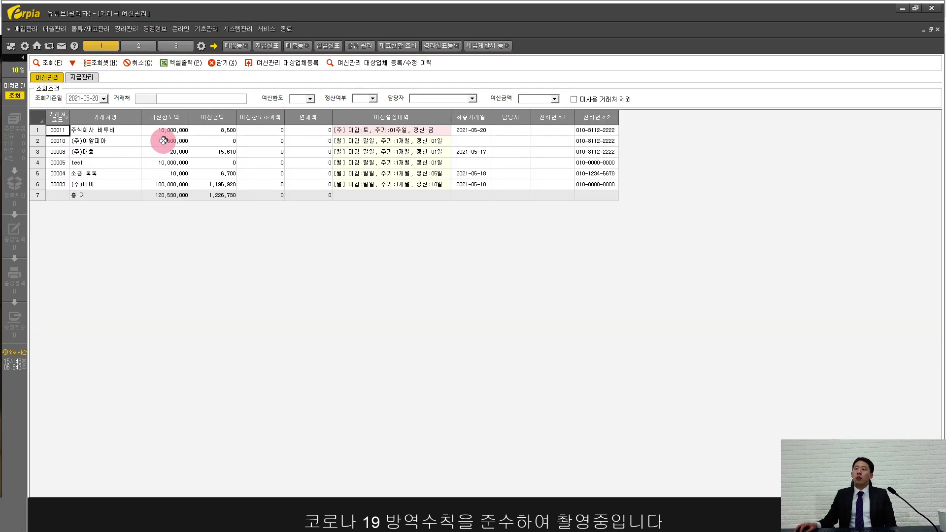
pyautogui.moveTo(163, 131); pyautogui.dragTo(180, 205)
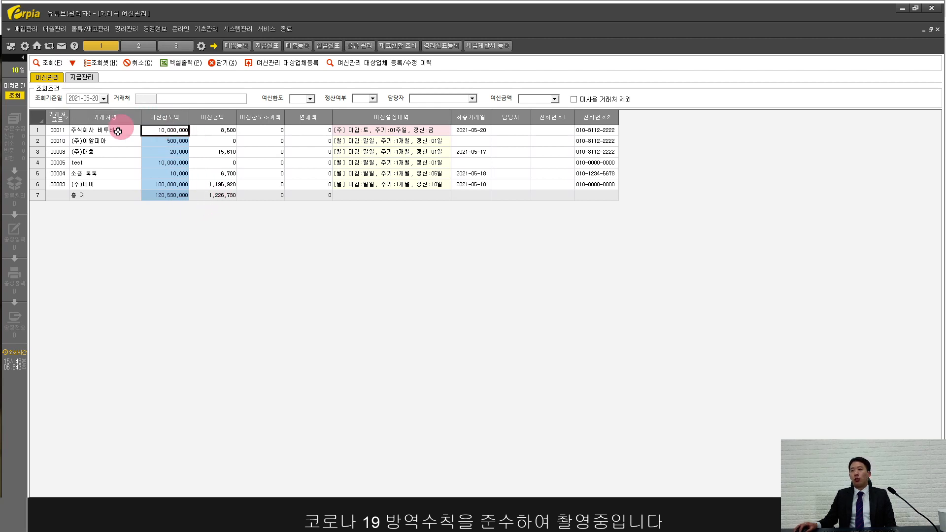
pyautogui.click(124, 196)
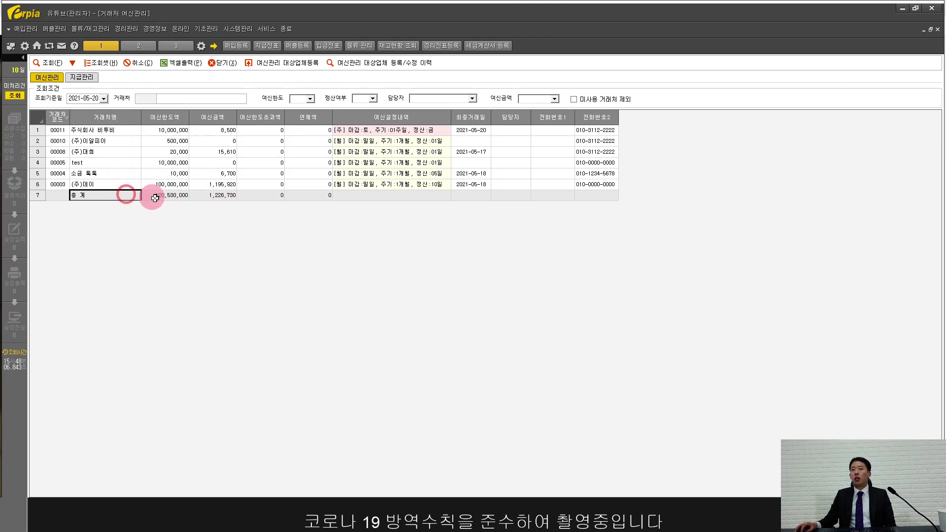
pyautogui.click(154, 197)
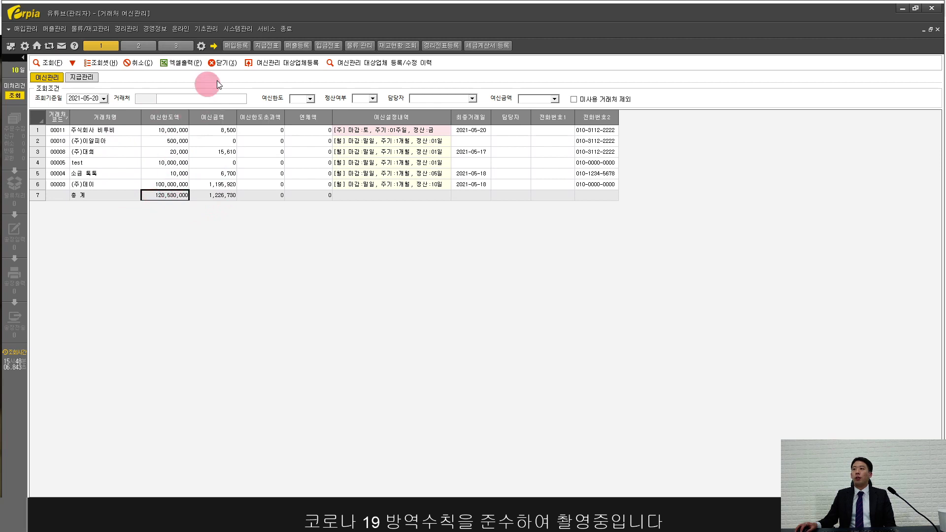
# Step: Enable credit management for 주식회사 아이폰 with a 5,000,000 credit limit
pyautogui.click(268, 63)
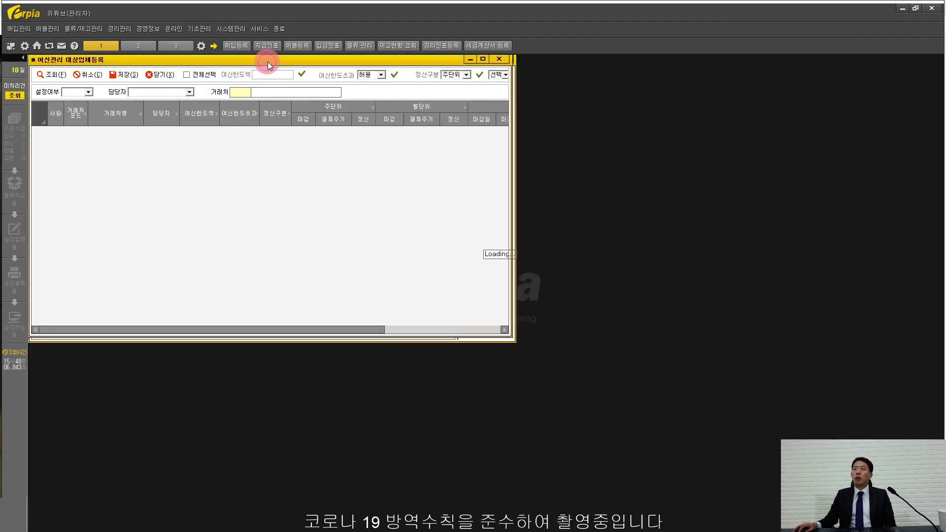
pyautogui.doubleClick(264, 60)
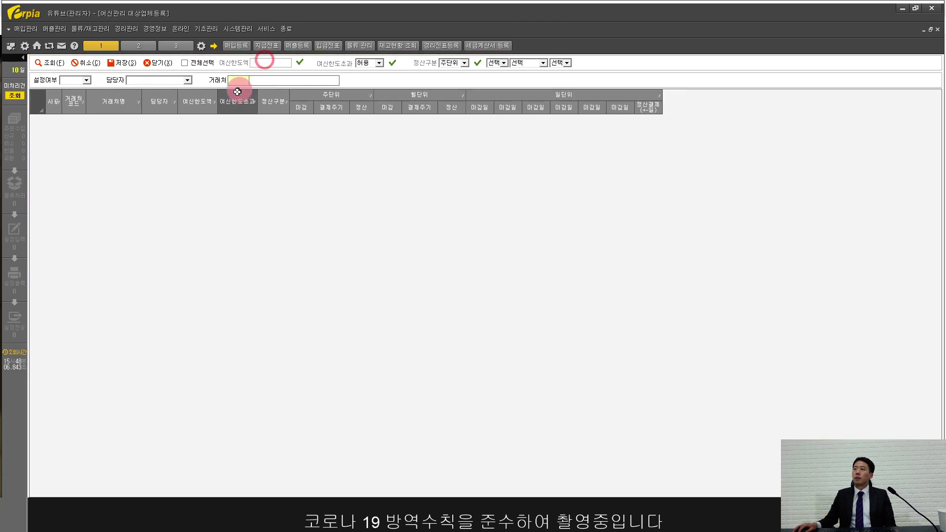
pyautogui.click(47, 64)
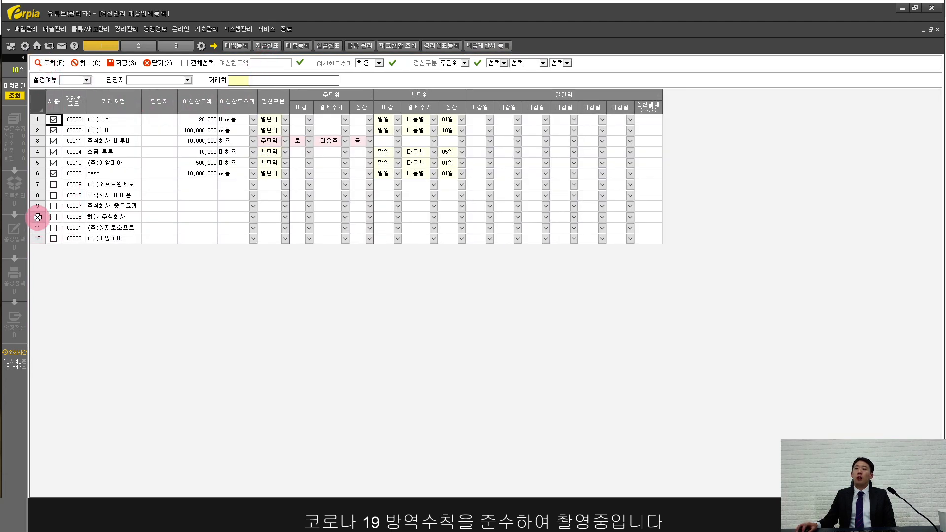
pyautogui.click(36, 194)
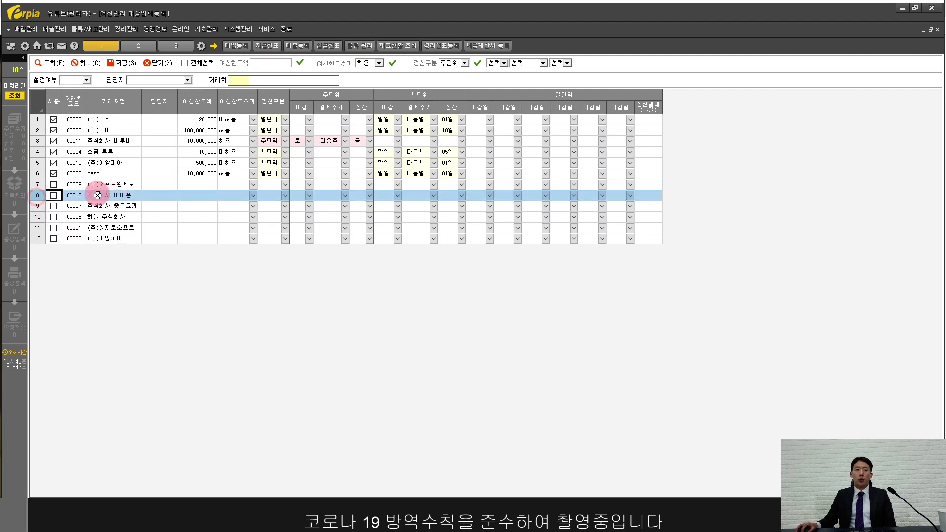
pyautogui.click(53, 196)
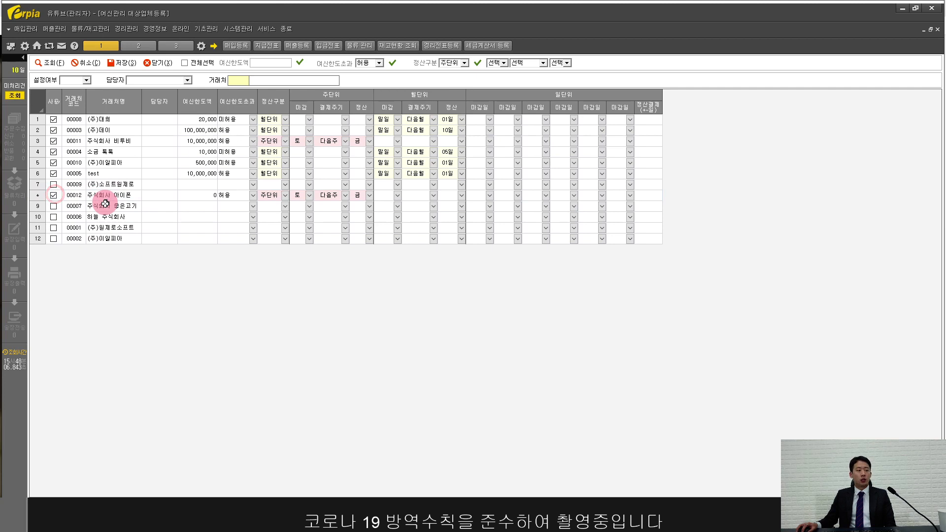
pyautogui.click(202, 201)
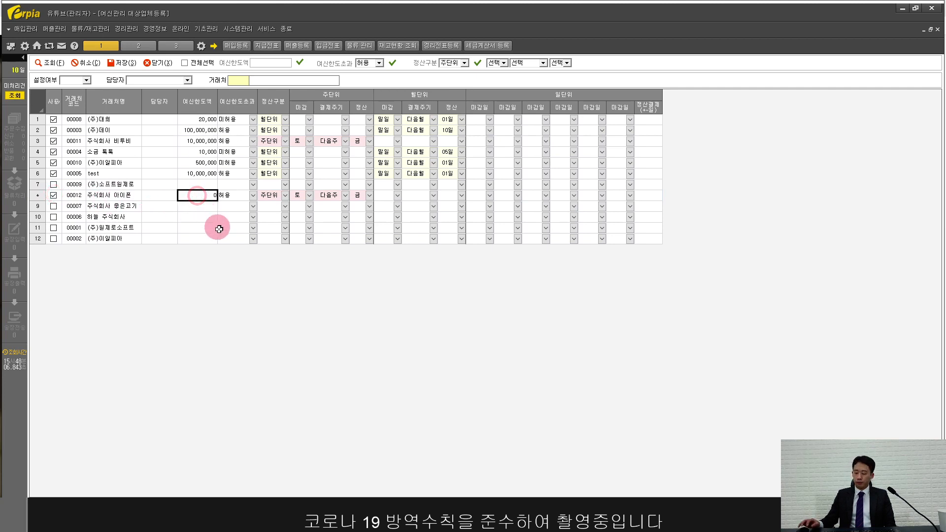
pyautogui.write('500')
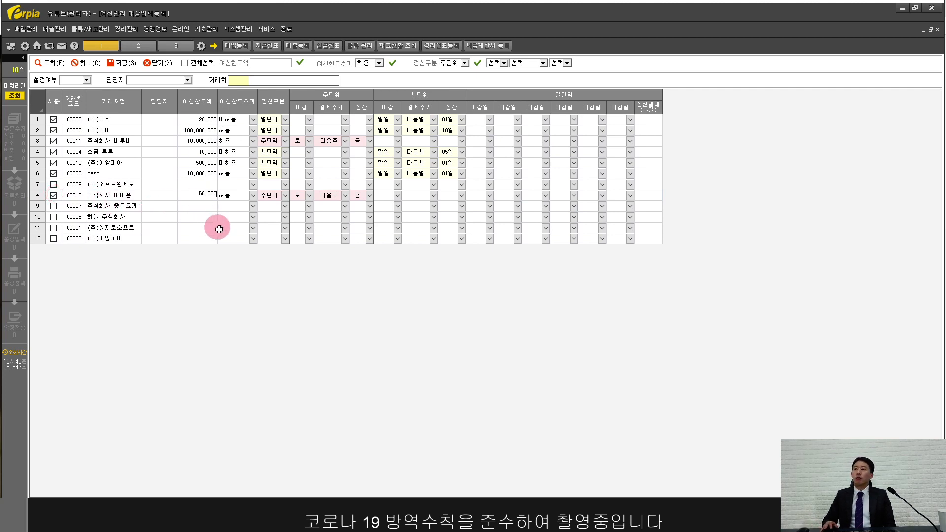
pyautogui.press('Return')
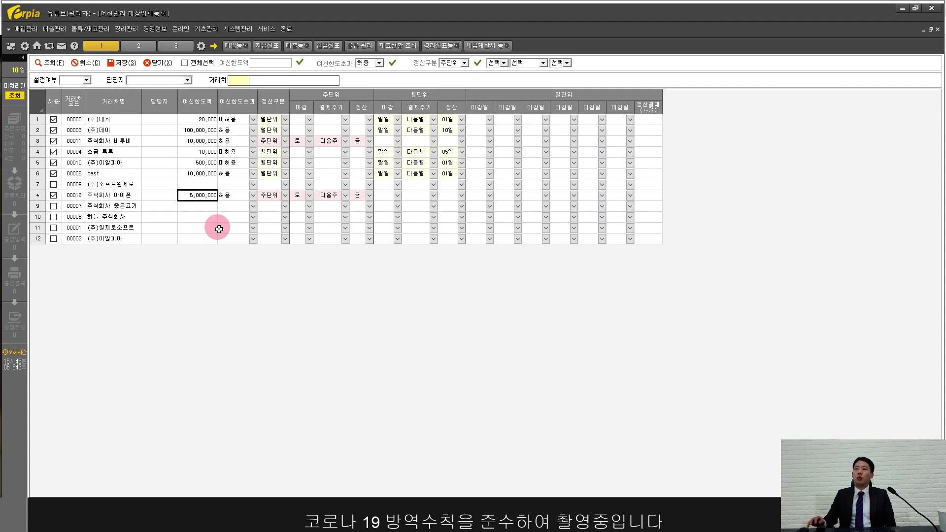
# Step: Set over-limit handling to 허용, save 주식회사 아이폰's credit settings, and close registration
pyautogui.click(236, 197)
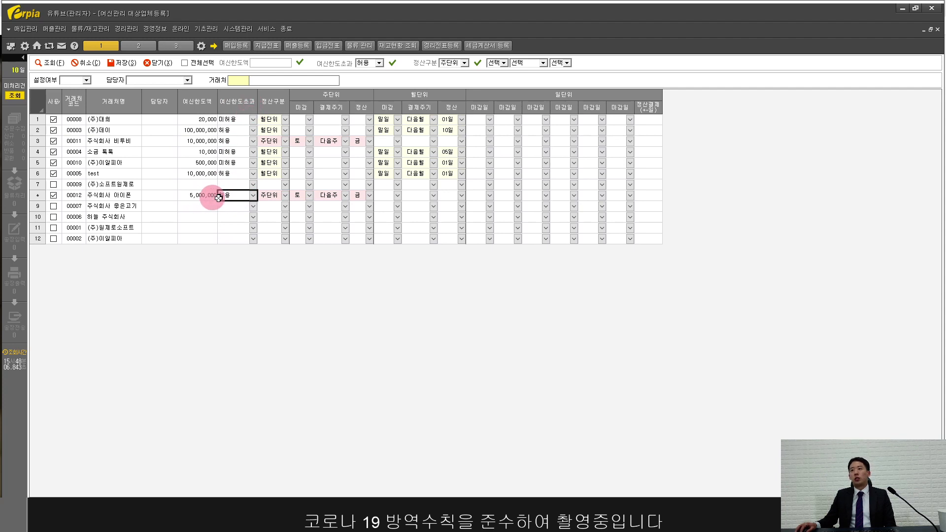
pyautogui.click(253, 196)
pyautogui.click(249, 204)
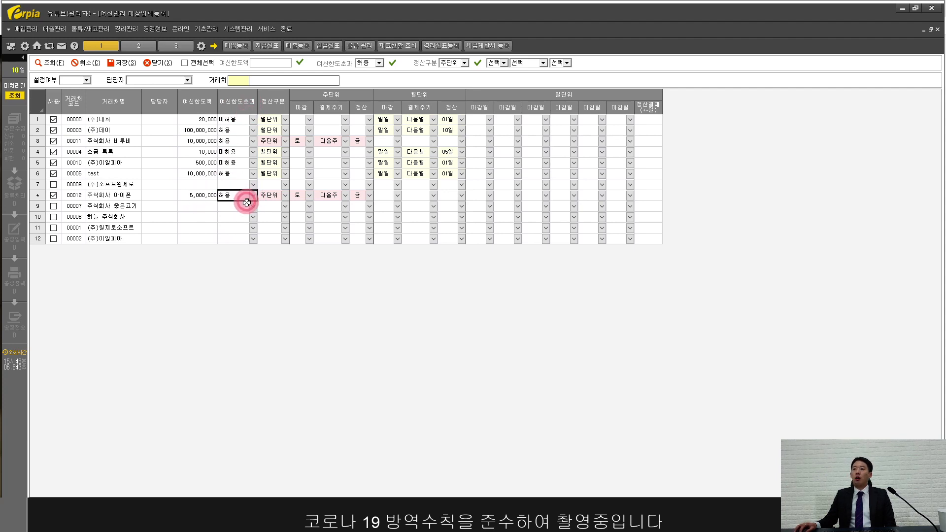
pyautogui.click(235, 198)
pyautogui.click(252, 197)
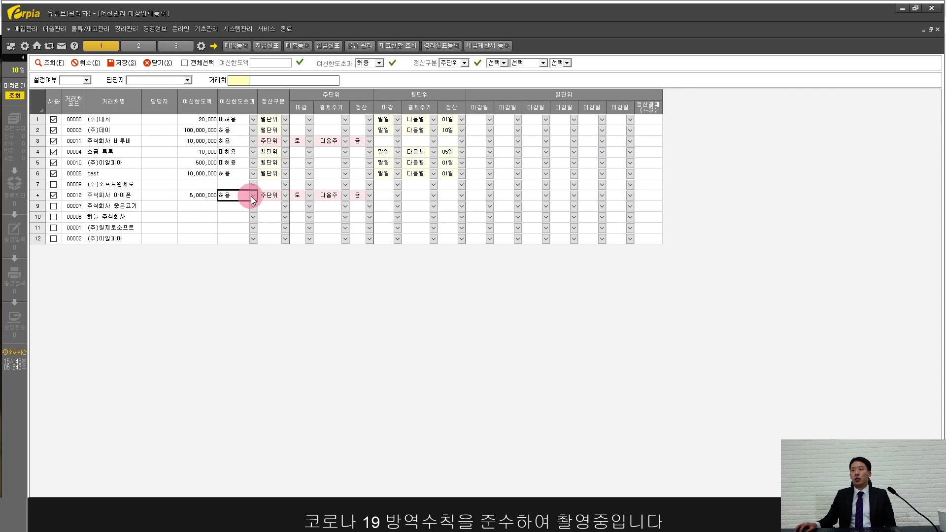
pyautogui.click(250, 197)
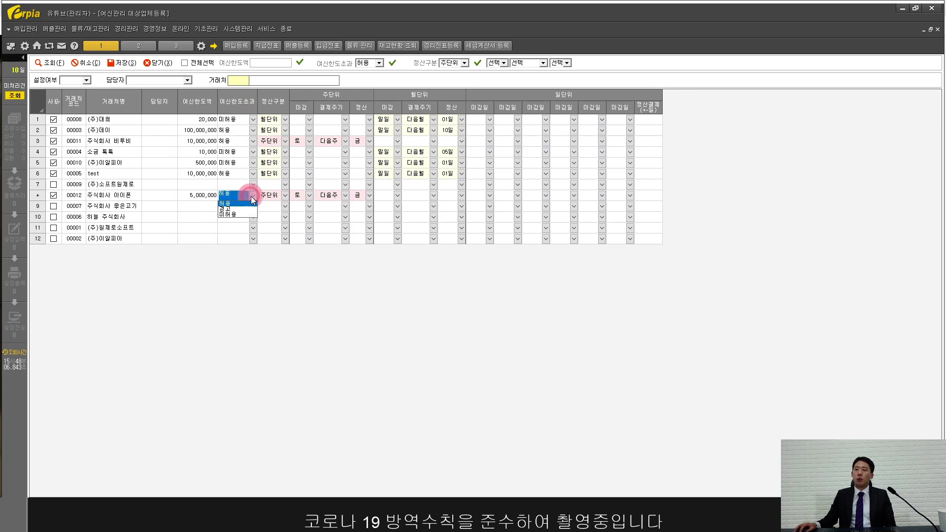
pyautogui.click(241, 213)
pyautogui.click(245, 196)
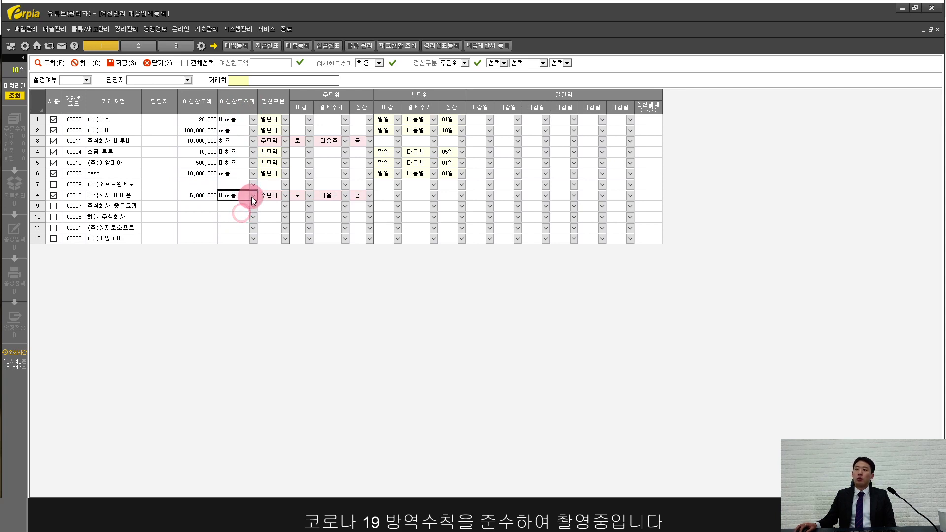
pyautogui.click(204, 197)
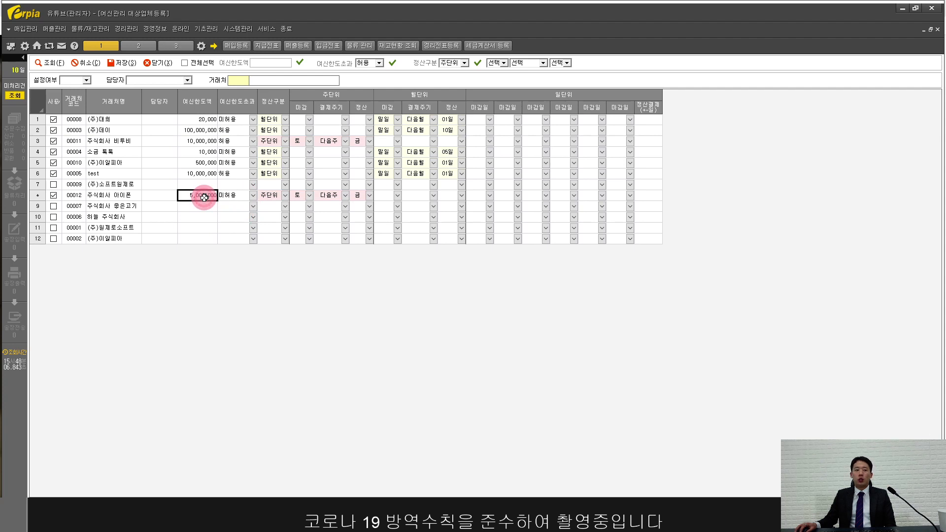
pyautogui.click(252, 196)
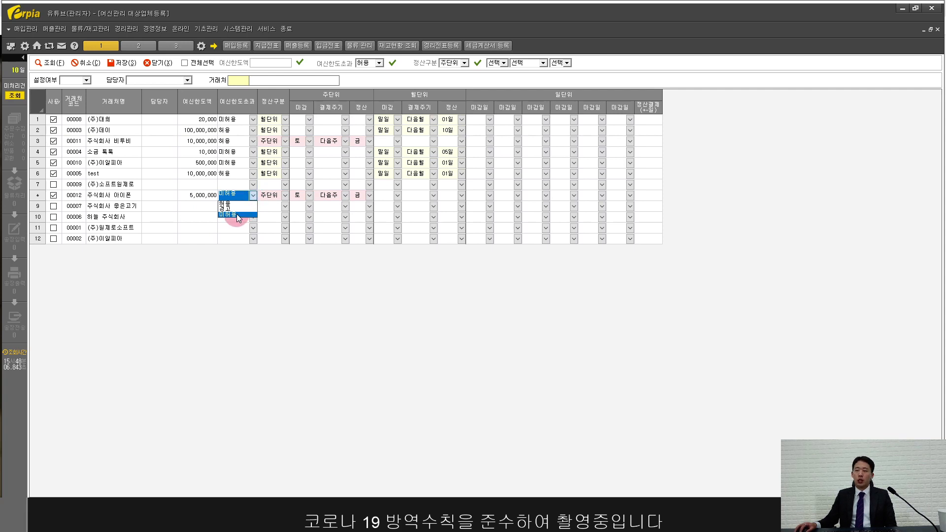
pyautogui.click(231, 204)
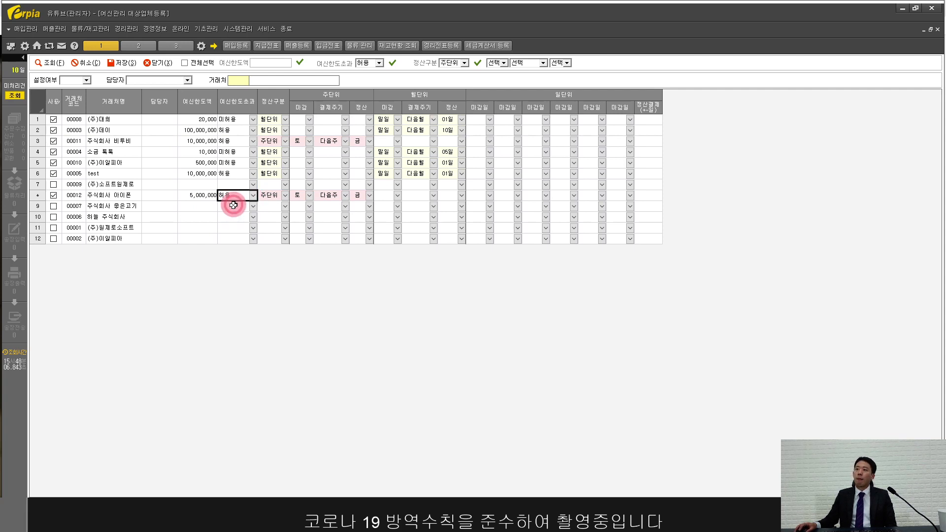
pyautogui.click(119, 63)
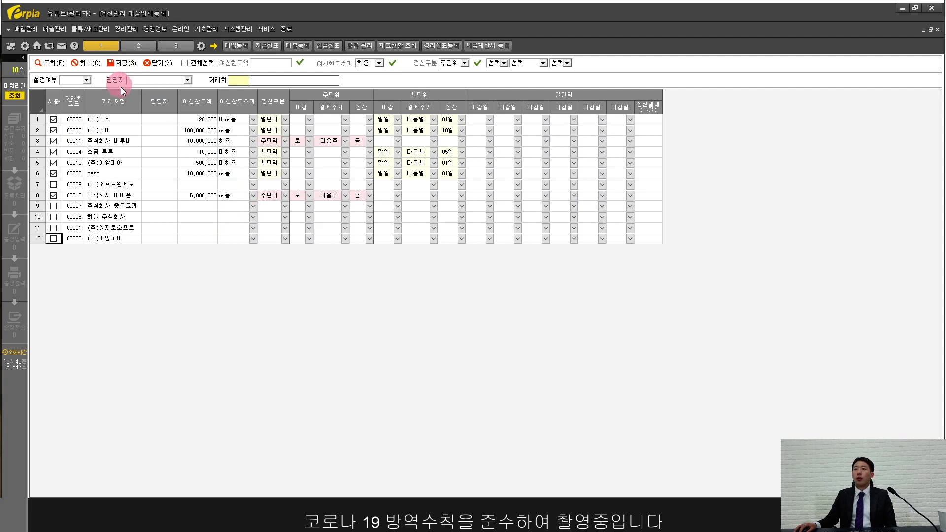
pyautogui.click(158, 63)
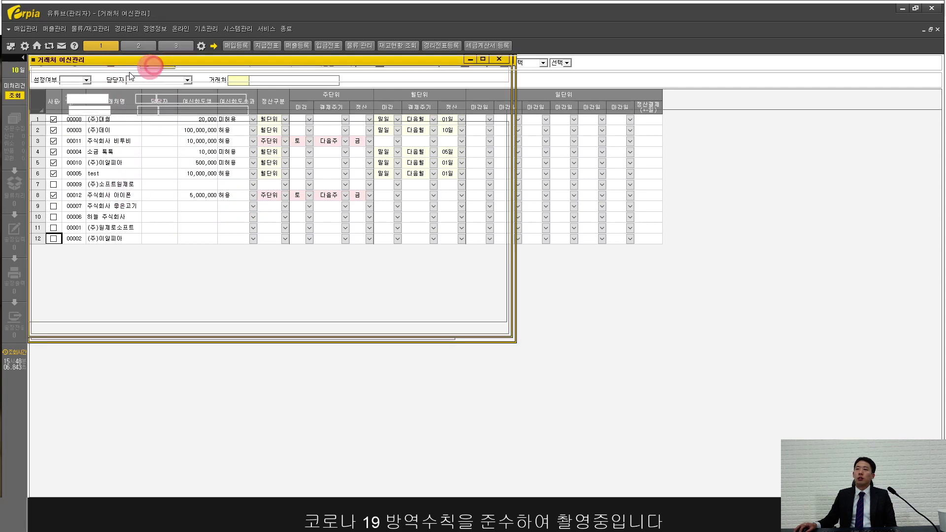
# Step: Refresh the credit list so 주식회사 아이폰 appears and the total reaches 125,530,000
pyautogui.click(49, 64)
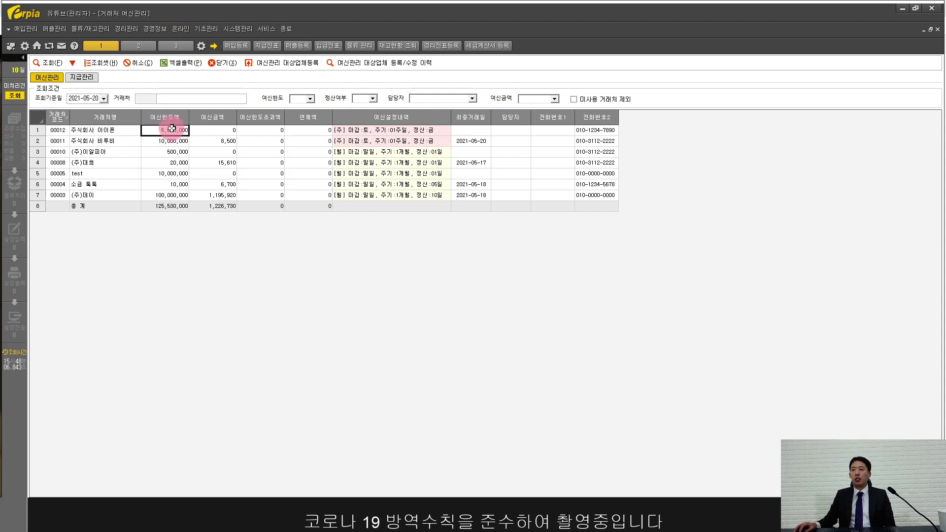
# Step: Open the interest item registration screen full-size and review the 도매몰 판매상품 products
pyautogui.click(209, 29)
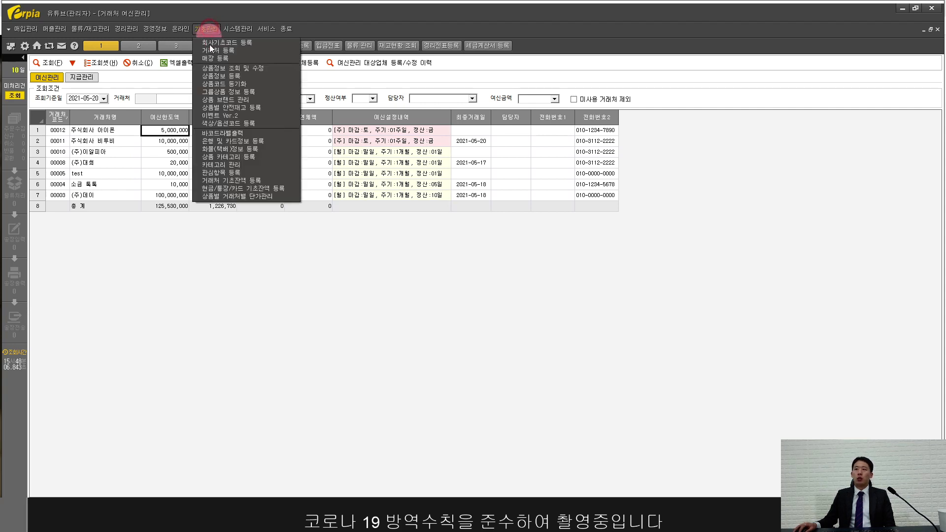
pyautogui.click(223, 173)
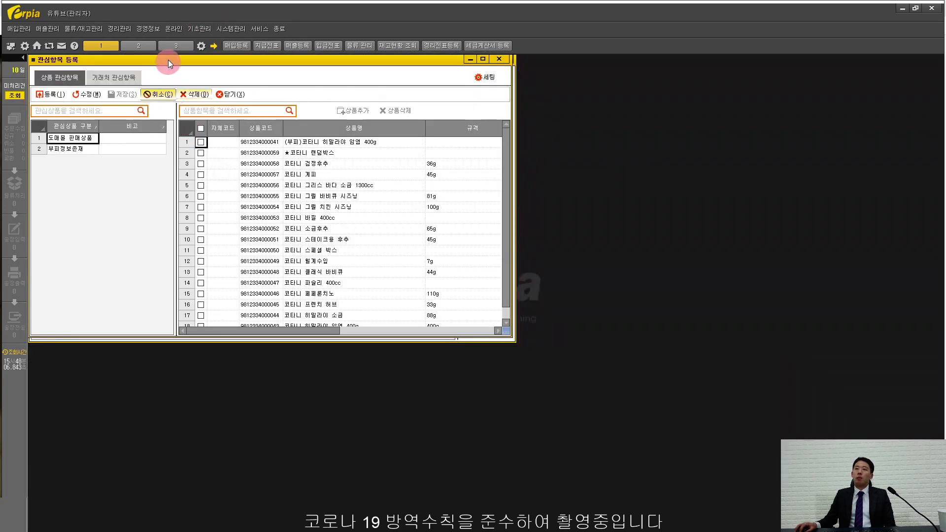
pyautogui.doubleClick(170, 57)
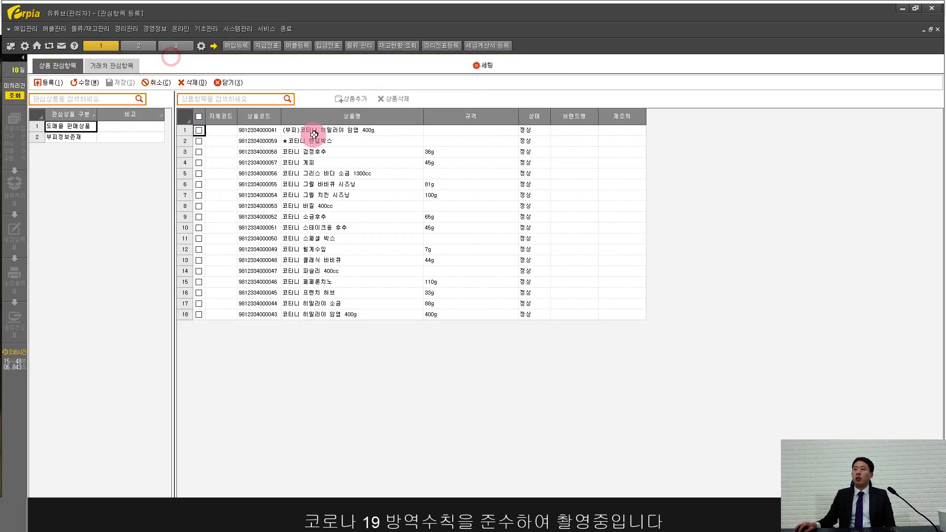
pyautogui.moveTo(313, 130); pyautogui.dragTo(328, 317)
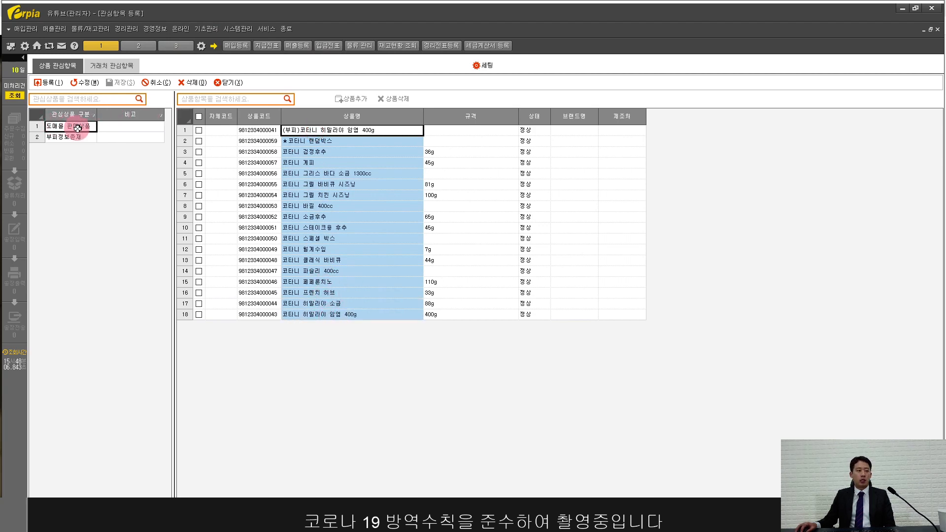
pyautogui.click(347, 159)
pyautogui.click(347, 232)
pyautogui.click(348, 269)
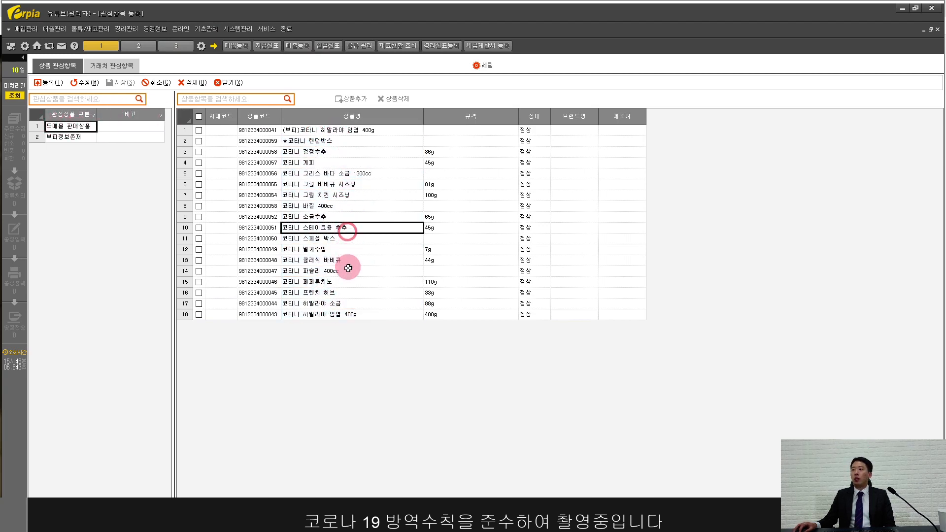
# Step: Add the navy 체크 파자마 셔츠 product to the 도매몰 판매상품 list
pyautogui.click(92, 83)
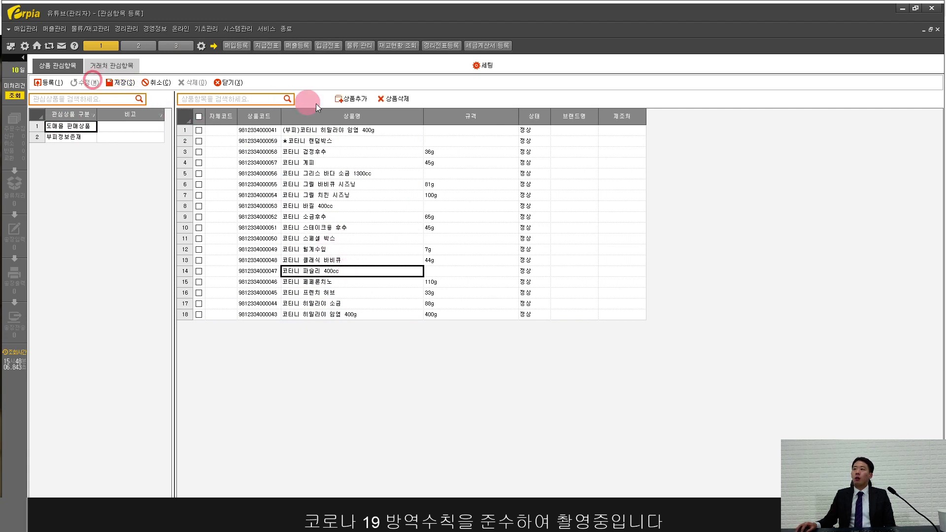
pyautogui.click(353, 101)
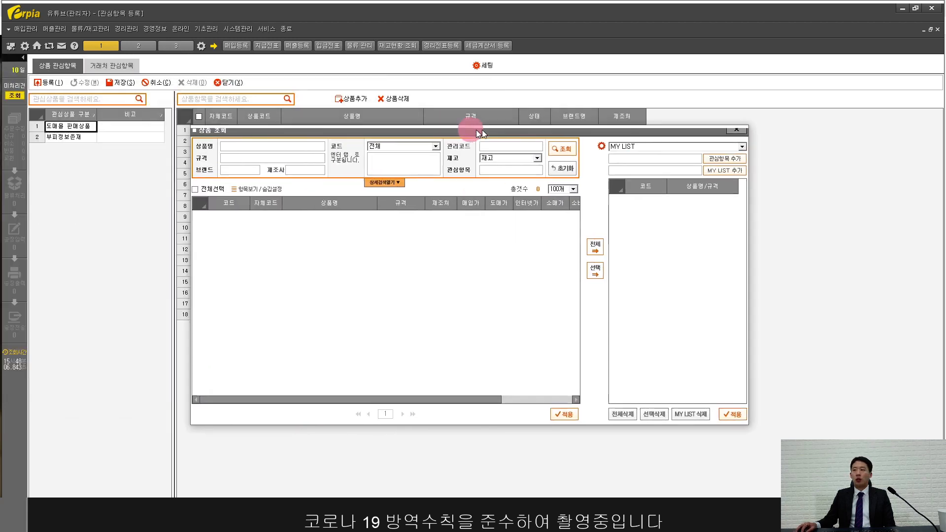
pyautogui.moveTo(476, 129); pyautogui.dragTo(675, 128)
pyautogui.click(489, 146)
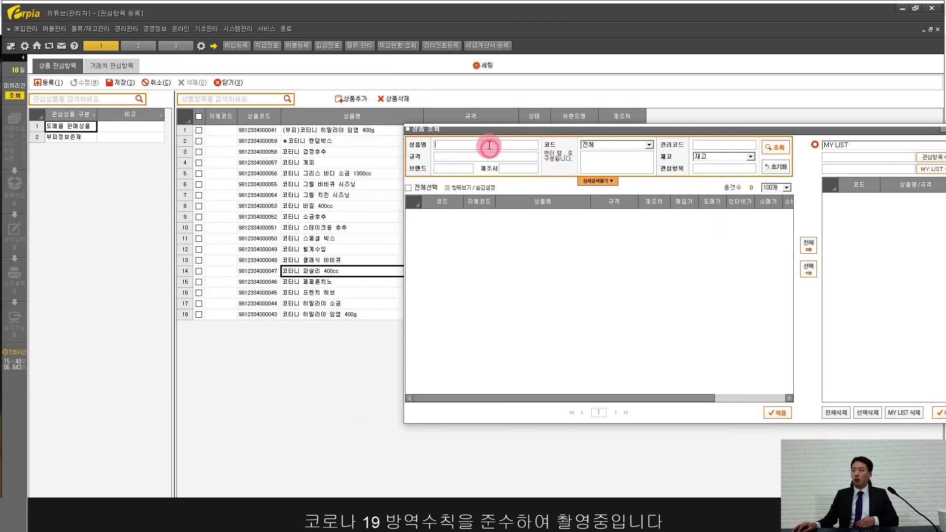
pyautogui.press('Return')
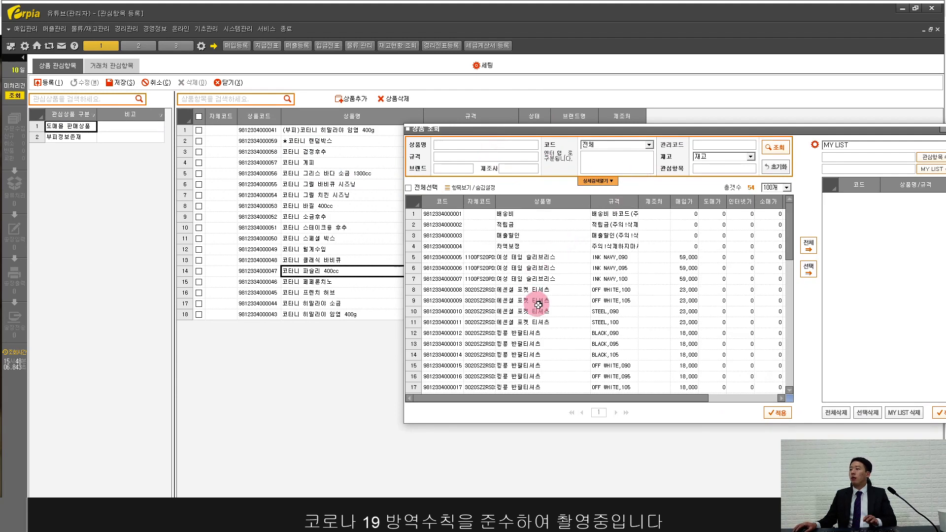
pyautogui.scroll(-4, 539, 305)
pyautogui.click(546, 333)
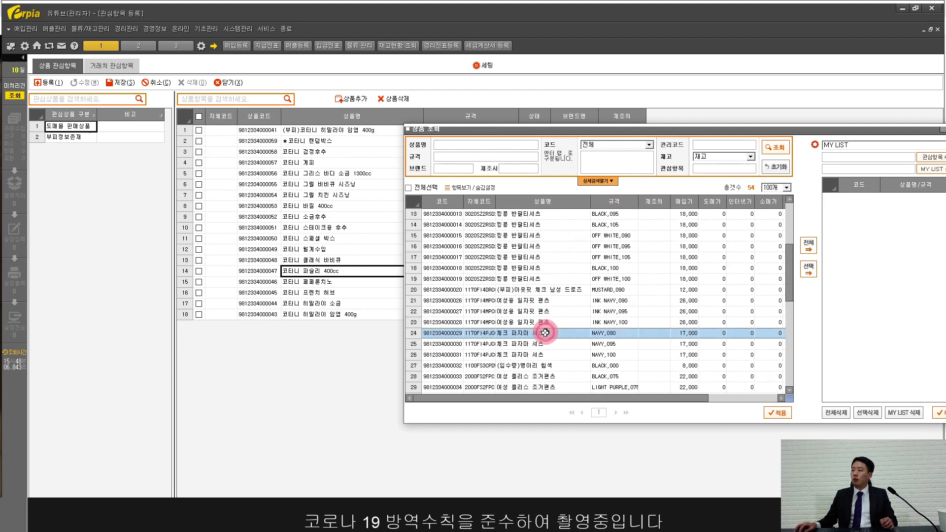
pyautogui.click(781, 416)
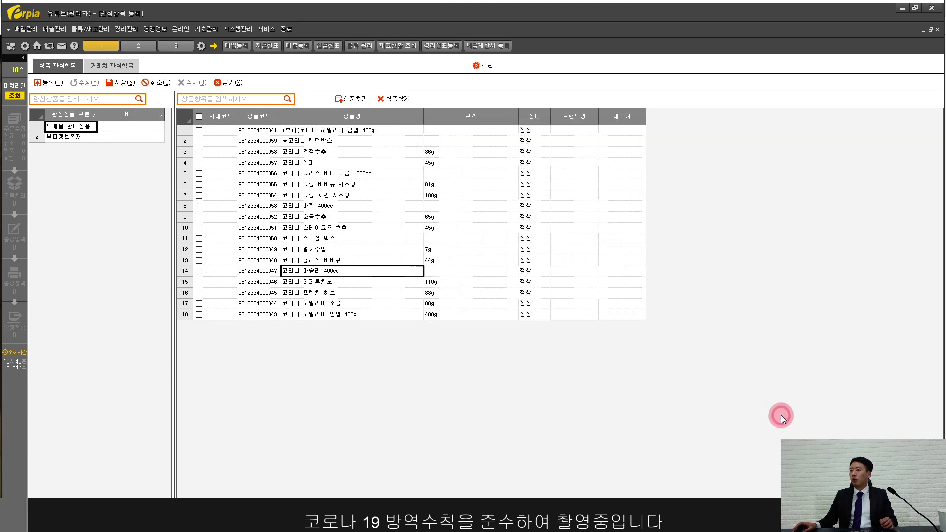
# Step: Delete the pajama shirt again, leaving the list at 18 products
pyautogui.click(187, 151)
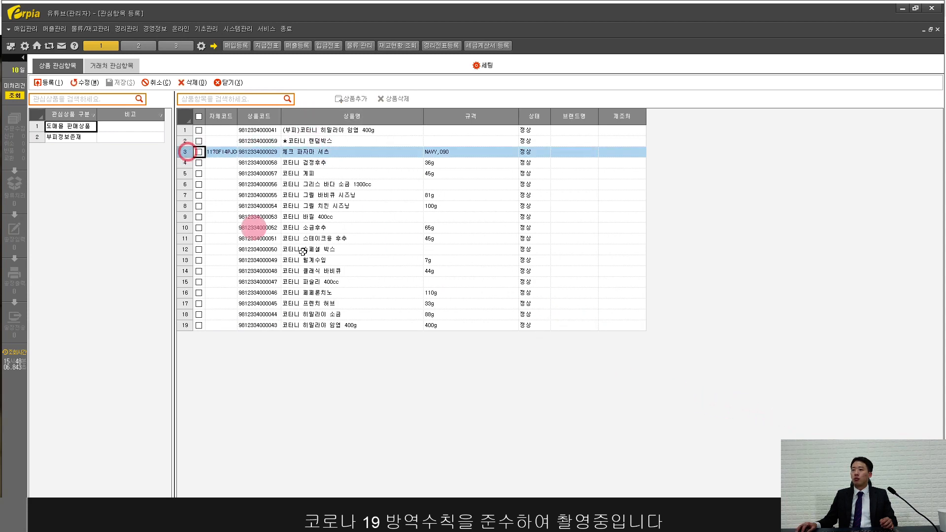
pyautogui.click(199, 151)
pyautogui.click(120, 85)
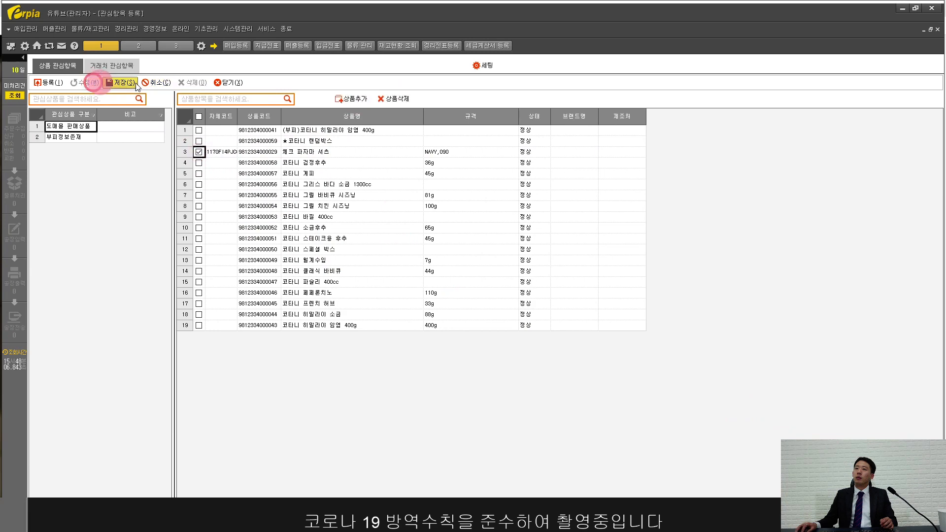
pyautogui.click(402, 97)
pyautogui.click(458, 298)
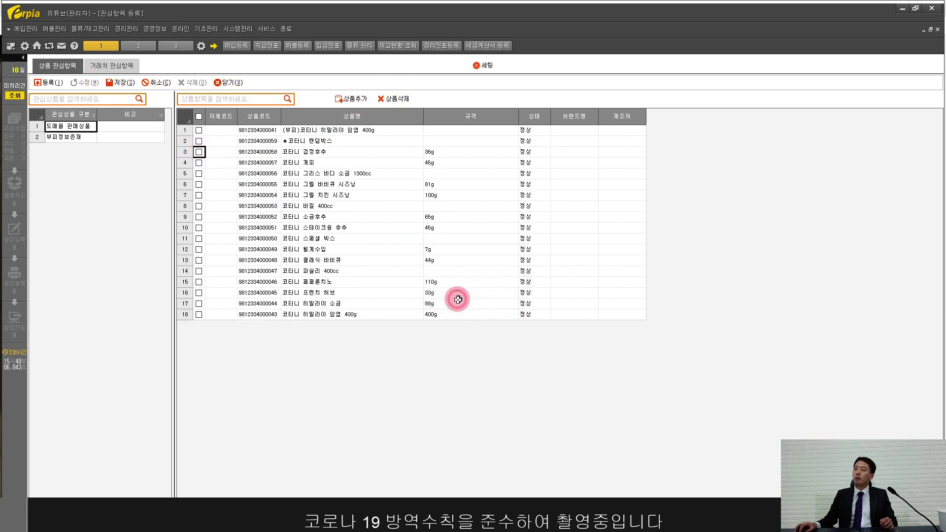
pyautogui.moveTo(298, 137); pyautogui.dragTo(335, 314)
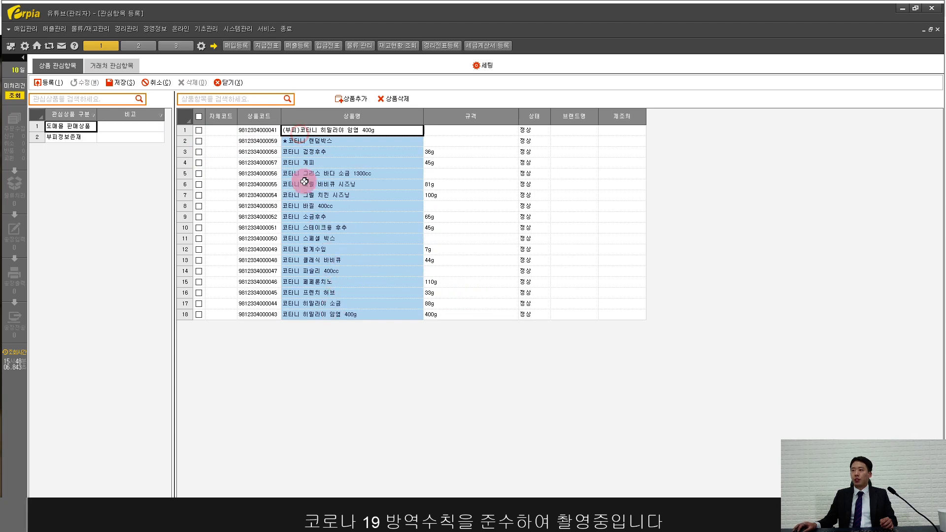
# Step: Review the clients in the 기본 / 도매몰 and VIP / 도매몰 customer interest groups
pyautogui.click(107, 66)
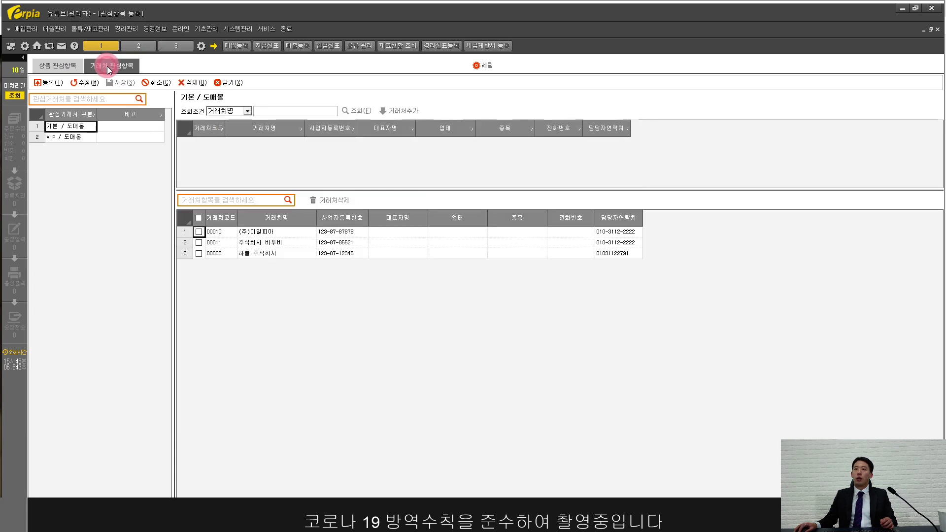
pyautogui.click(80, 126)
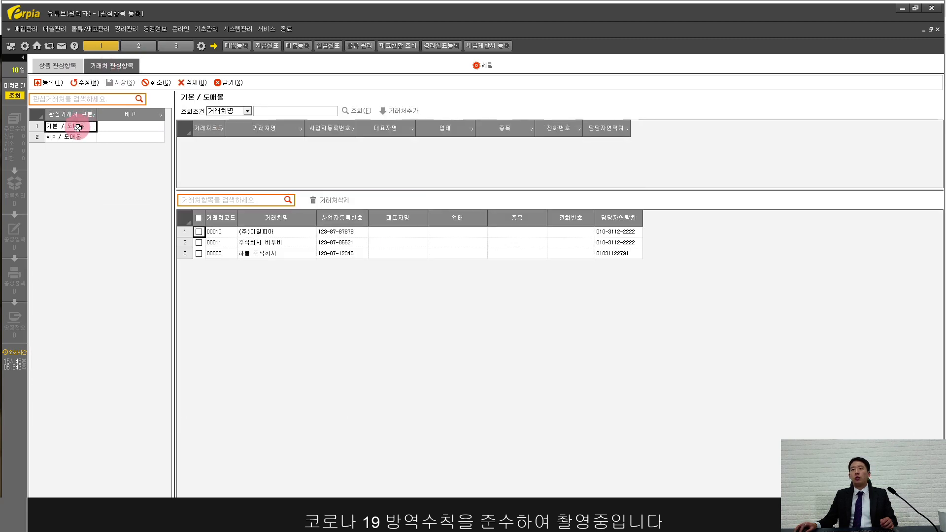
pyautogui.click(55, 141)
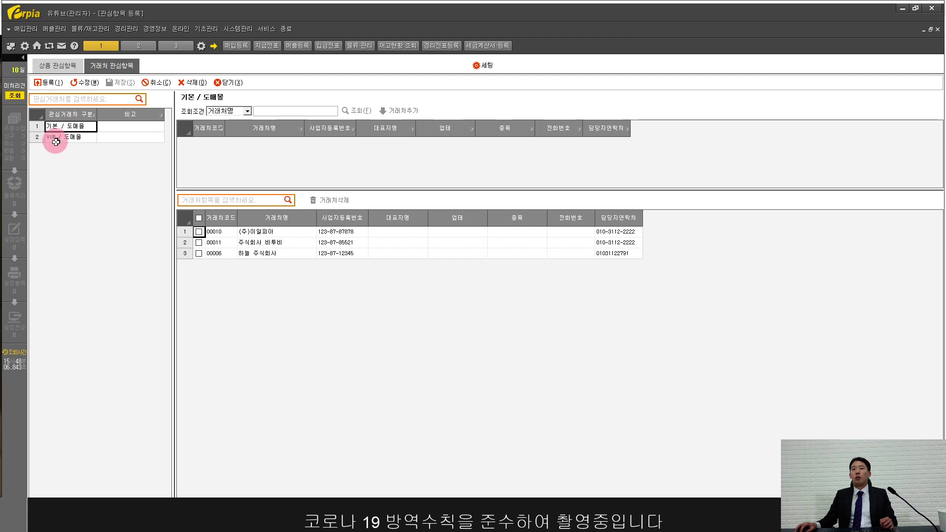
pyautogui.click(79, 127)
pyautogui.click(270, 230)
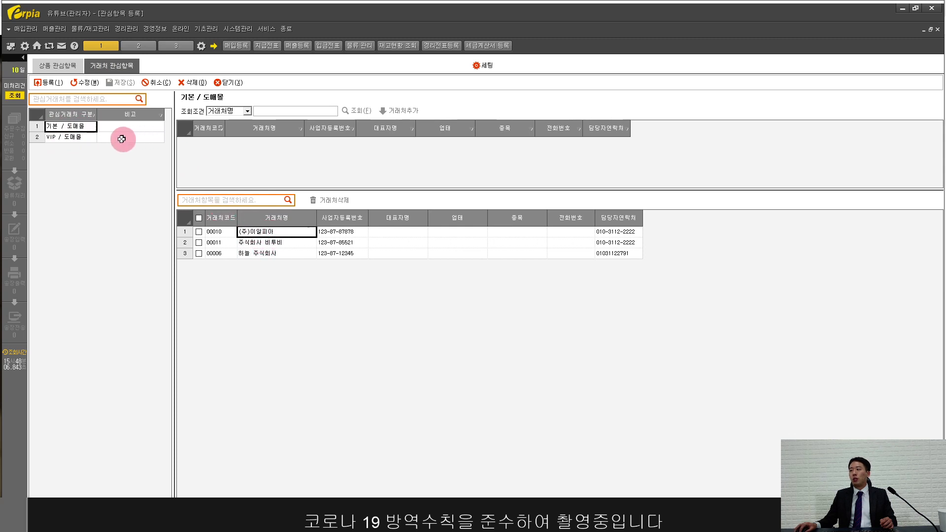
pyautogui.click(71, 138)
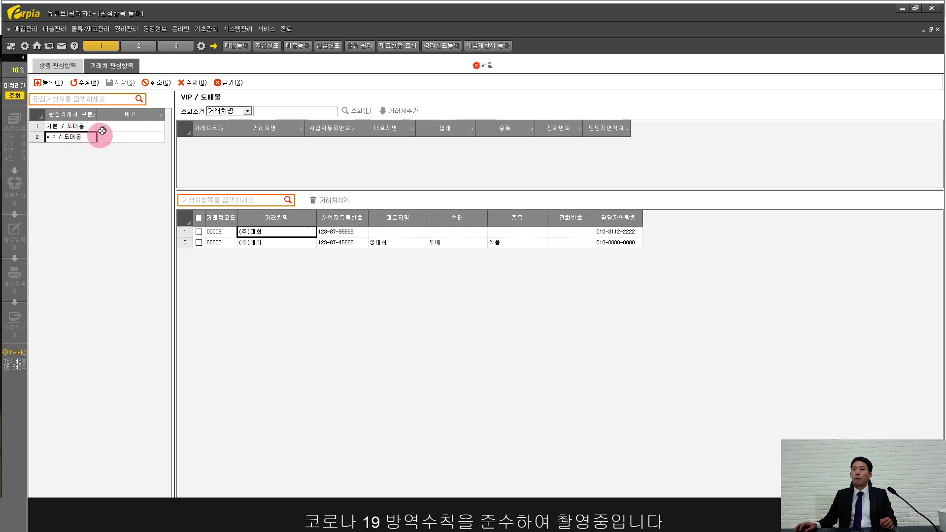
# Step: Add a third customer interest group named VVIP / 도매몰
pyautogui.click(53, 82)
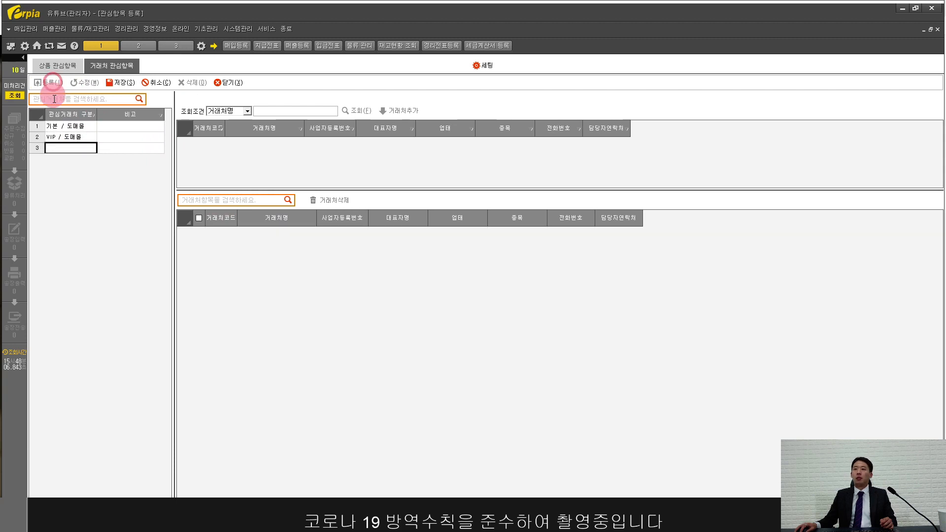
pyautogui.click(63, 148)
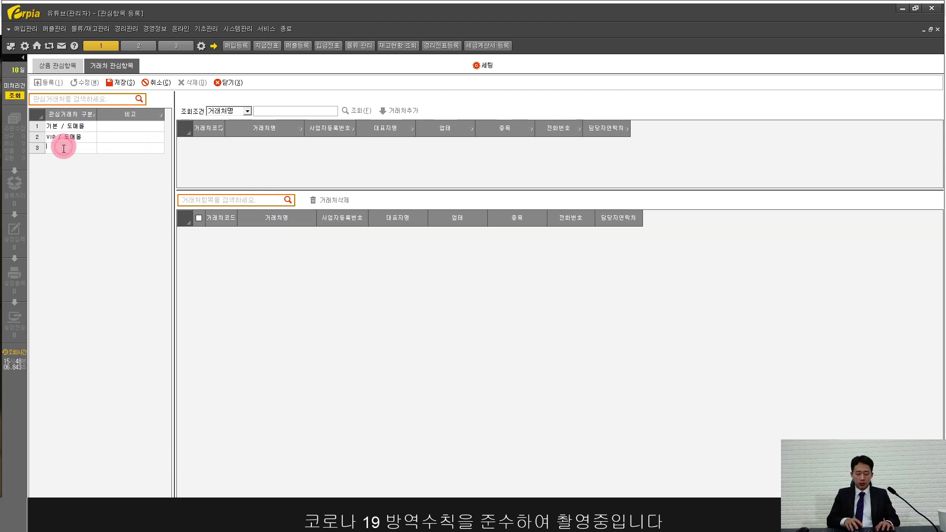
pyautogui.write('ㅍㅍ')
pyautogui.press('BackSpace')
pyautogui.press('BackSpace')
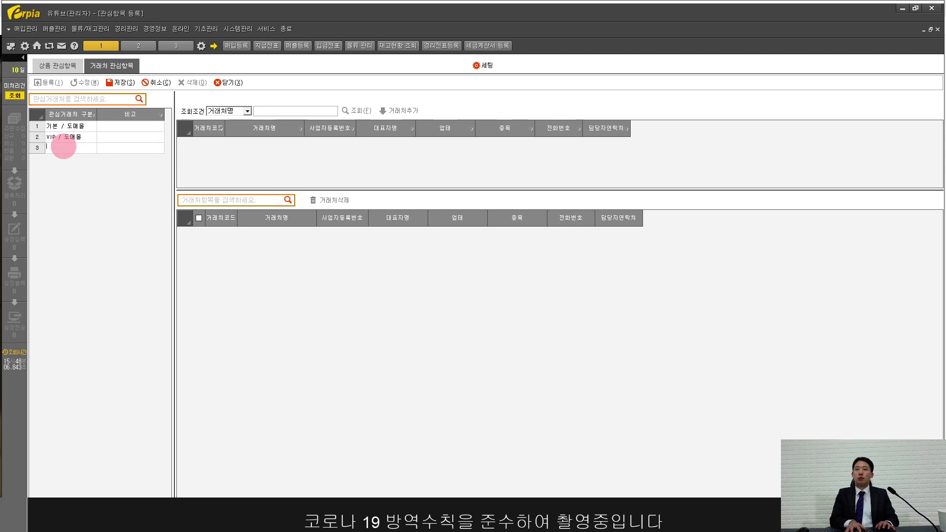
pyautogui.press('Hangul')
pyautogui.write('VIP /')
pyautogui.press('Hangul')
pyautogui.write('도매몰')
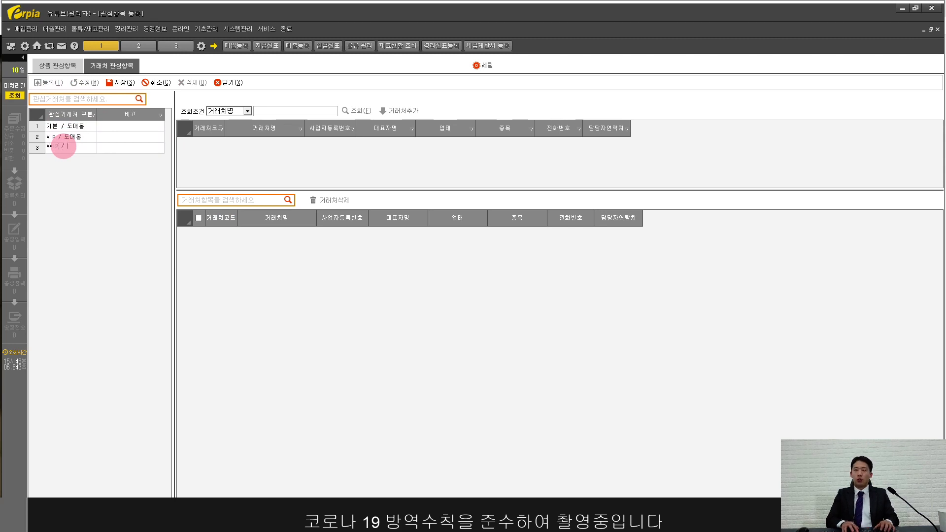
pyautogui.press('Return')
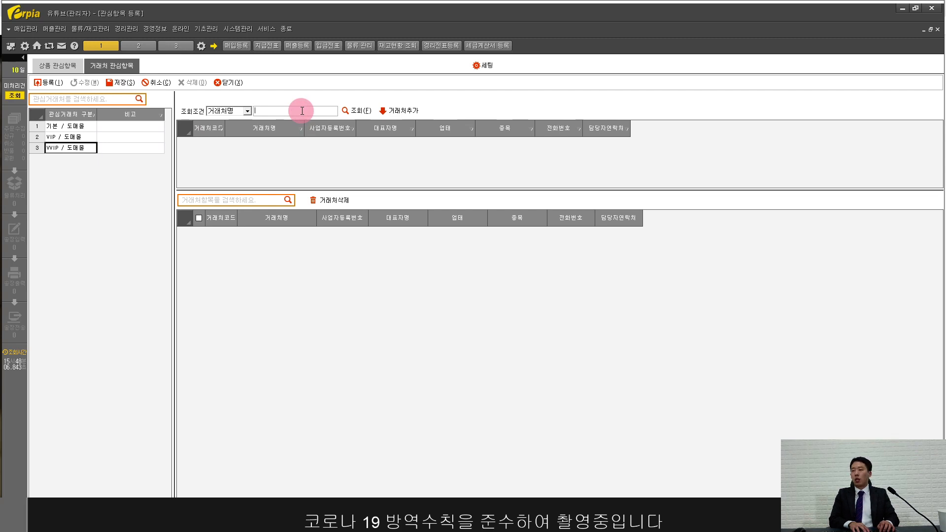
# Step: Search for 아이폰 and add 주식회사 아이폰 to the VVIP / 도매몰 group
pyautogui.write('폰')
pyautogui.press('Return')
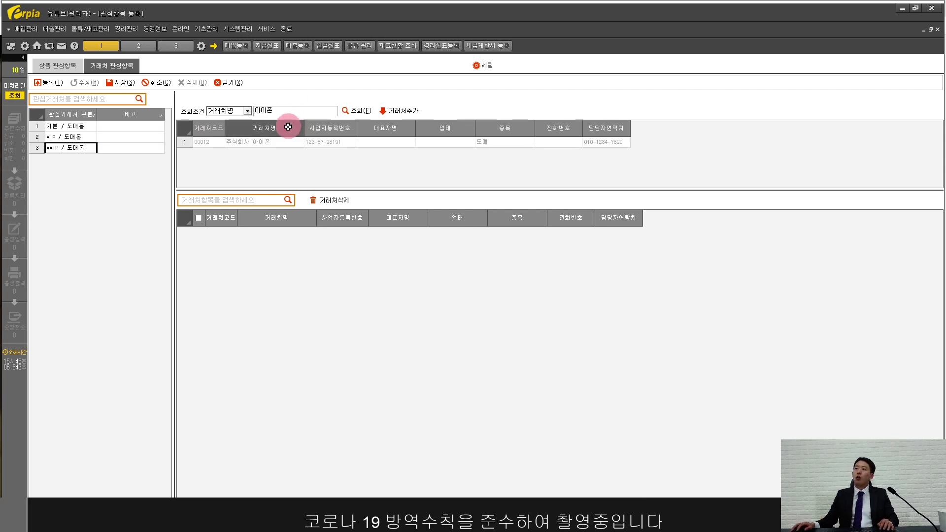
pyautogui.click(276, 142)
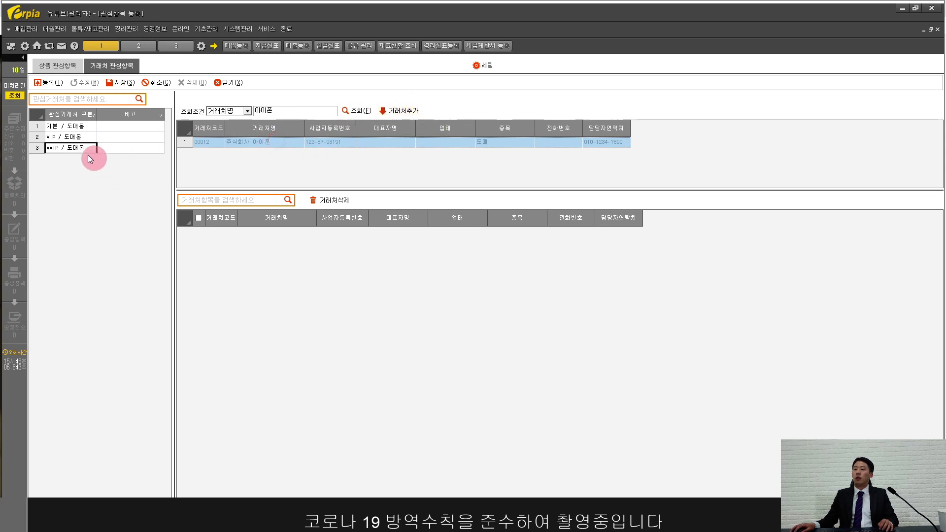
pyautogui.click(389, 114)
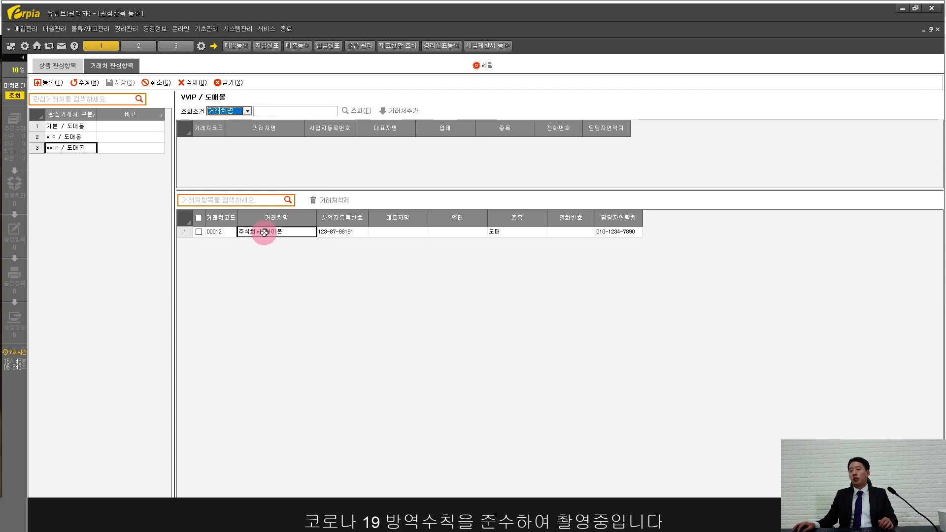
# Step: Show VVIP / 도매몰's 18 도매몰 판매상품 products, all at 0.00% discount
pyautogui.click(480, 66)
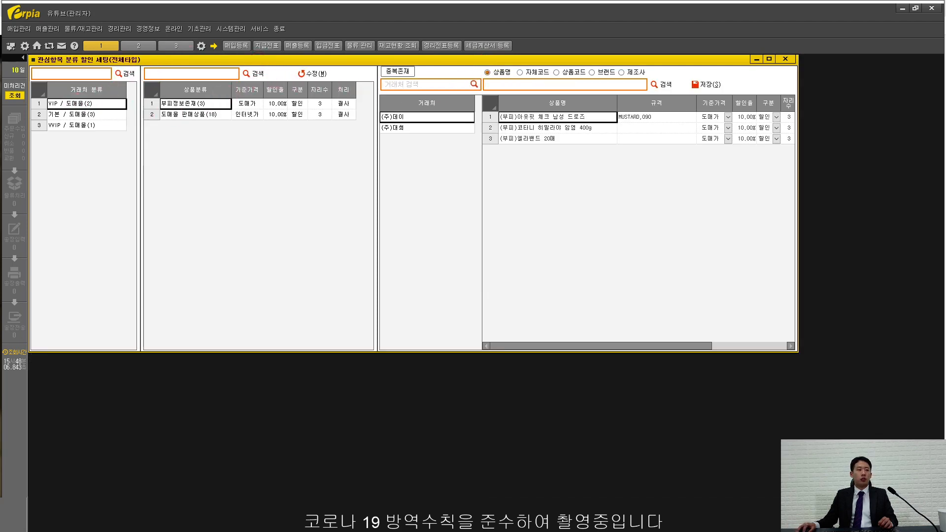
pyautogui.doubleClick(191, 63)
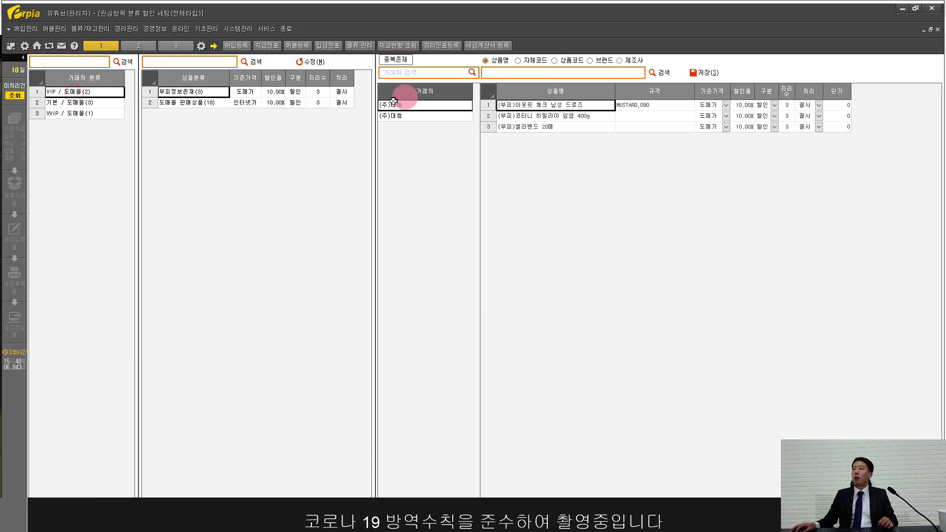
pyautogui.click(79, 114)
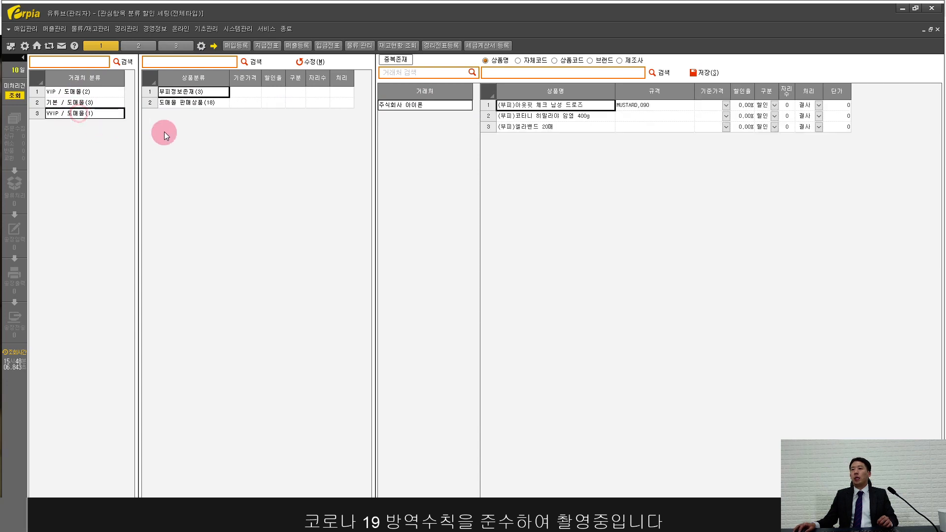
pyautogui.click(211, 106)
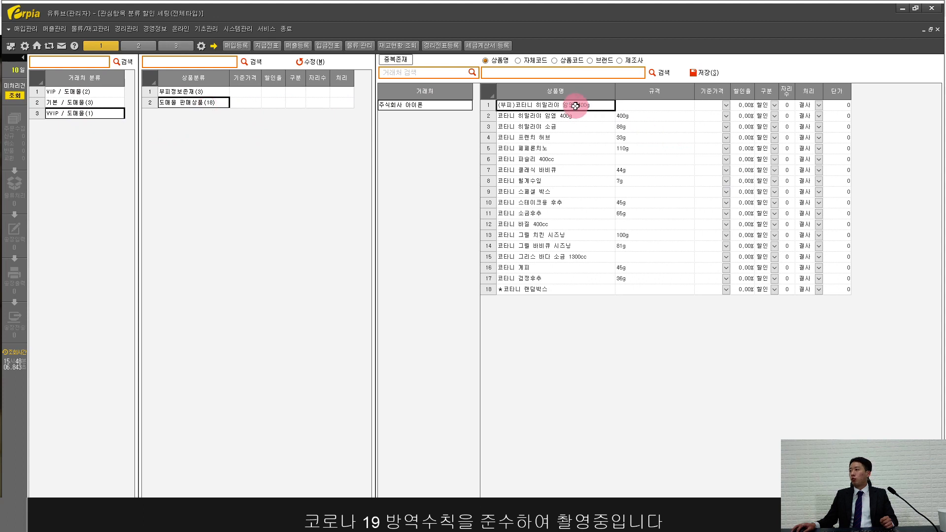
pyautogui.moveTo(576, 105); pyautogui.dragTo(582, 292)
pyautogui.moveTo(745, 105); pyautogui.dragTo(751, 289)
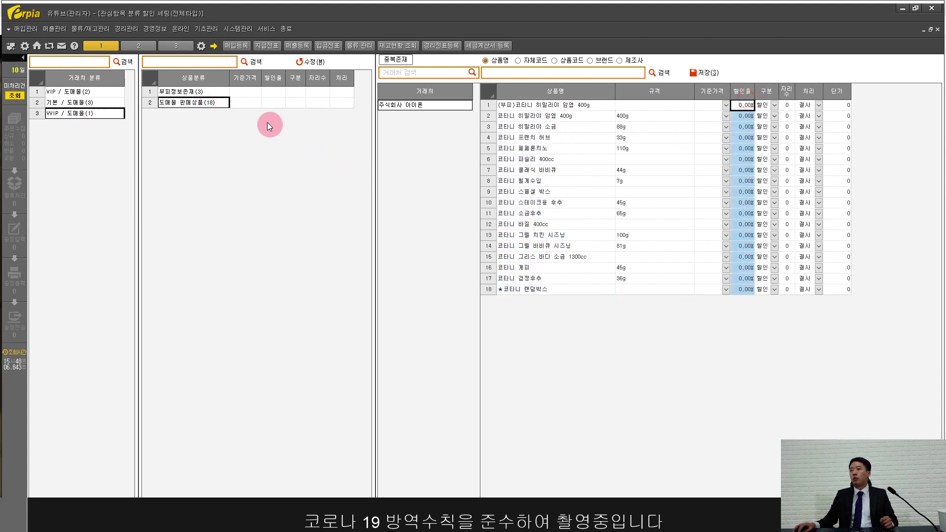
pyautogui.click(245, 103)
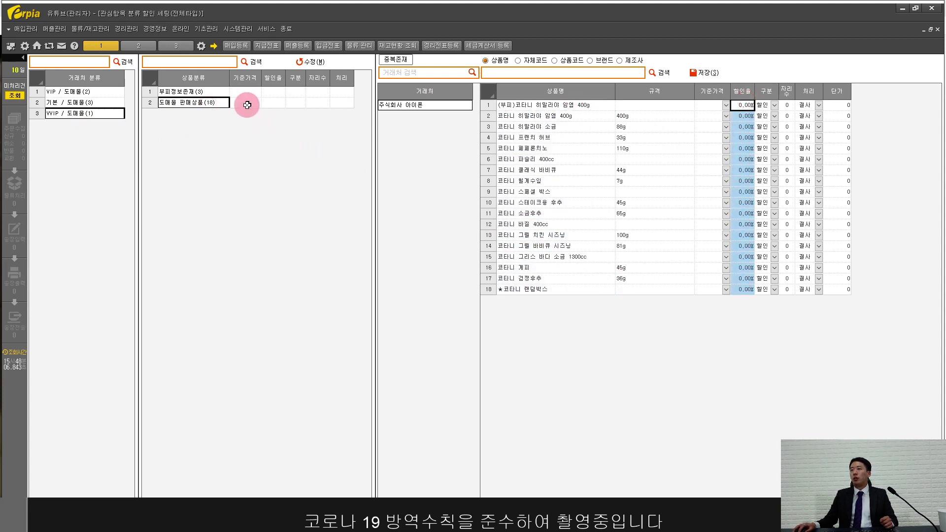
# Step: Apply a 15% discount off 인터넷가 to 도매몰 판매상품 and save it to all 18 products
pyautogui.click(315, 62)
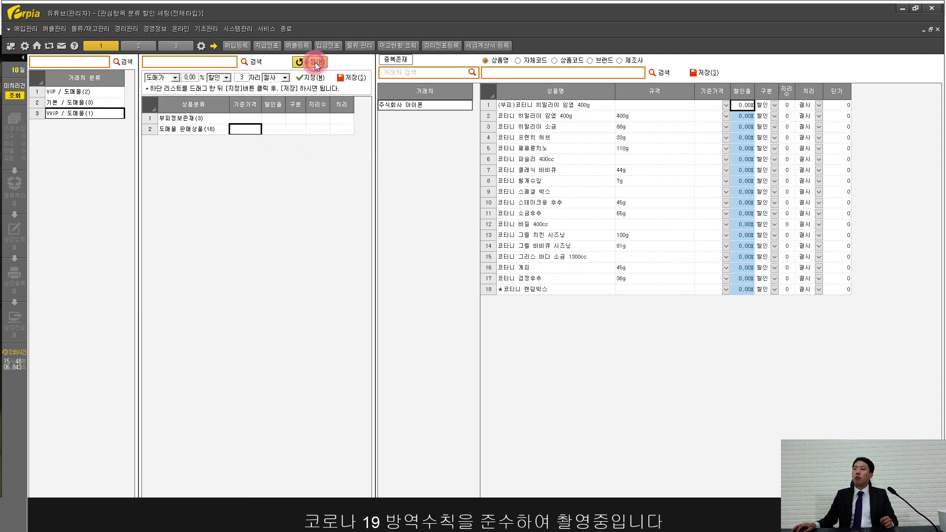
pyautogui.click(177, 79)
pyautogui.click(170, 96)
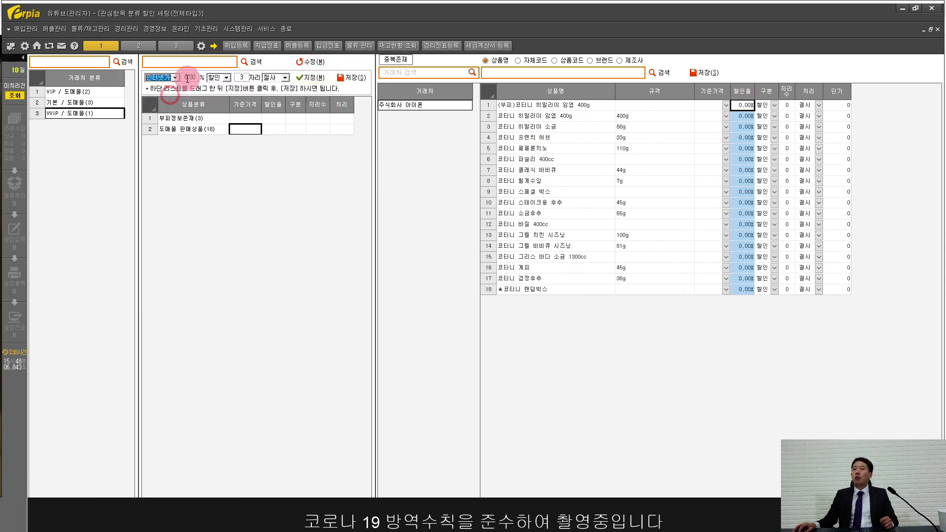
pyautogui.click(187, 77)
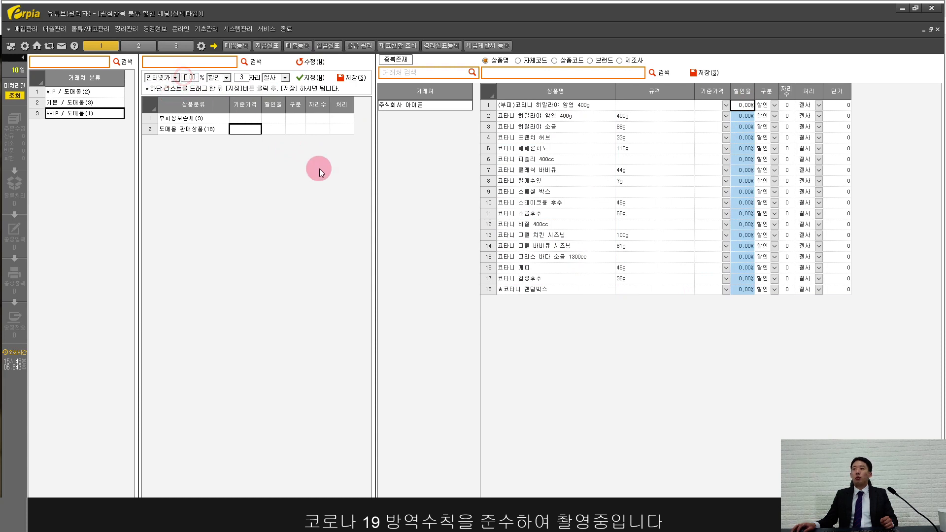
pyautogui.write('15')
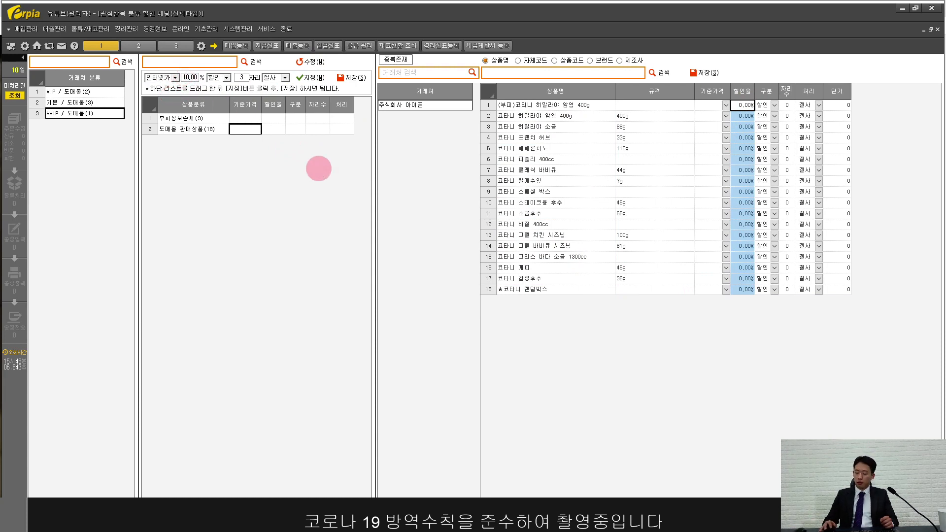
pyautogui.press('Delete')
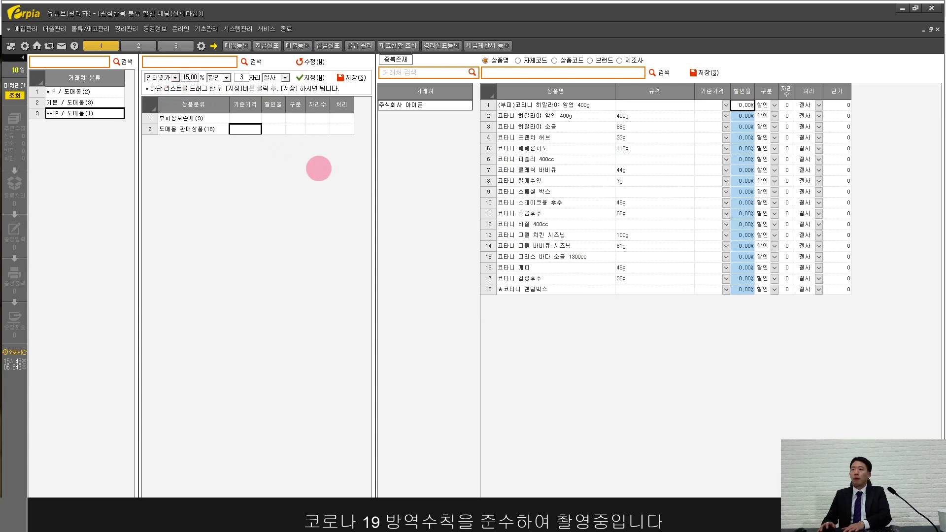
pyautogui.click(306, 77)
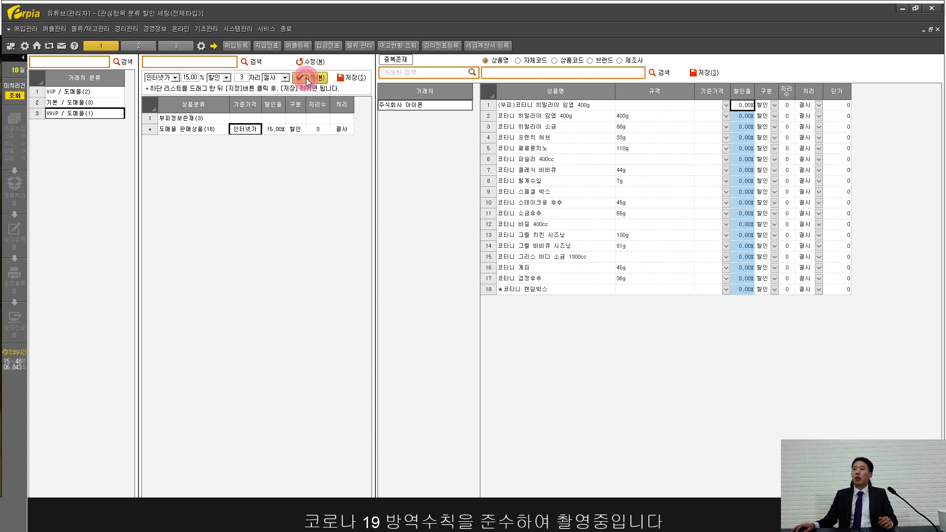
pyautogui.click(353, 79)
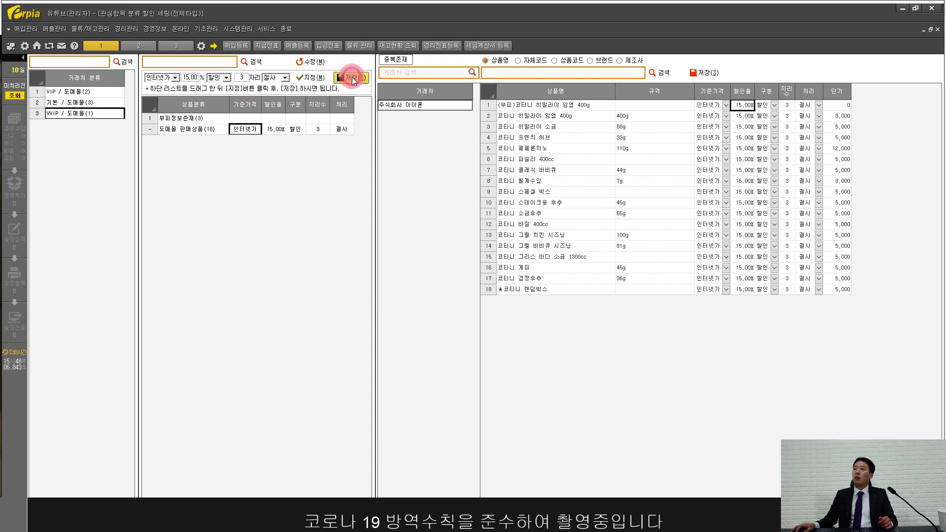
pyautogui.moveTo(744, 105); pyautogui.dragTo(751, 291)
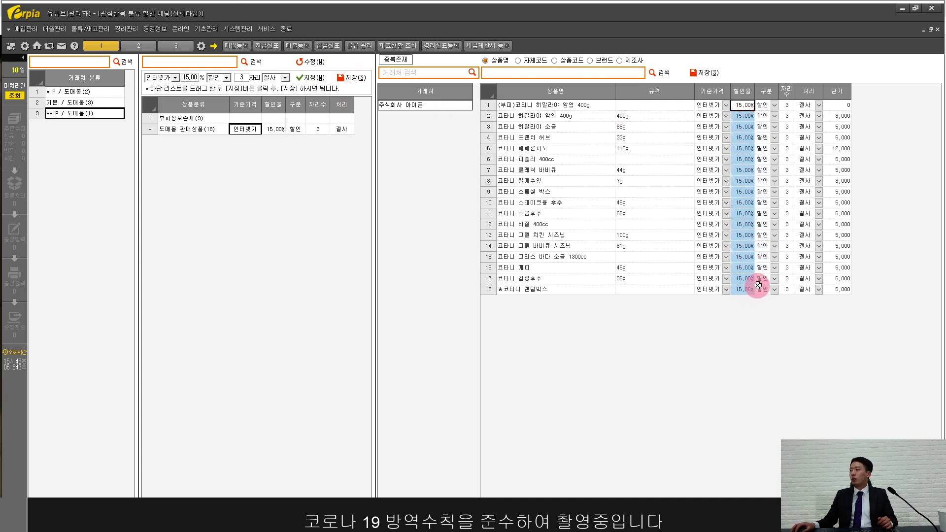
# Step: Give row 15, 코타니 그릭스 바디 소금 1300cc, its own saved 30% discount
pyautogui.click(743, 258)
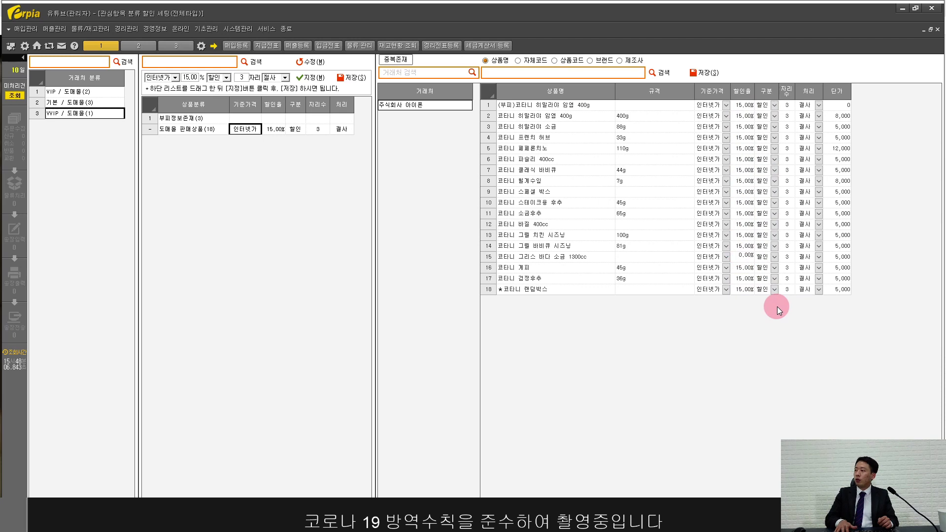
pyautogui.write('30')
pyautogui.press('Return')
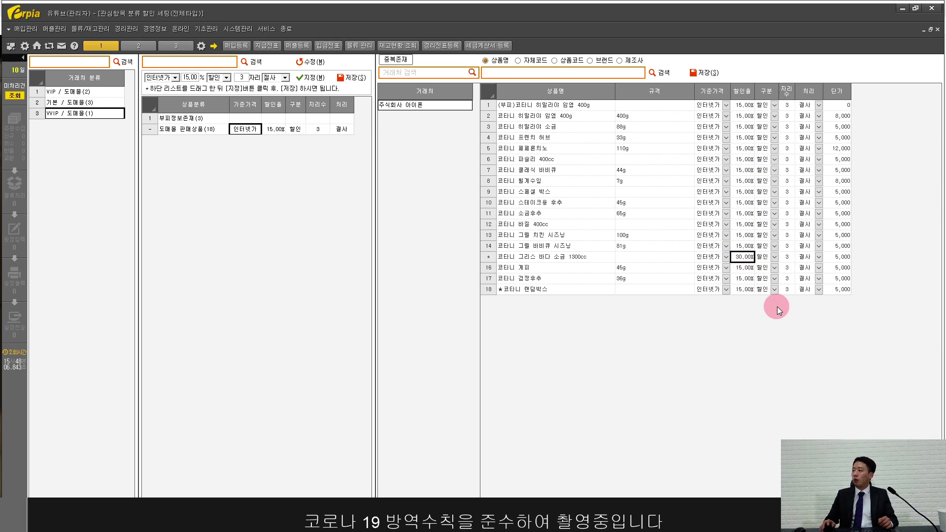
pyautogui.click(702, 73)
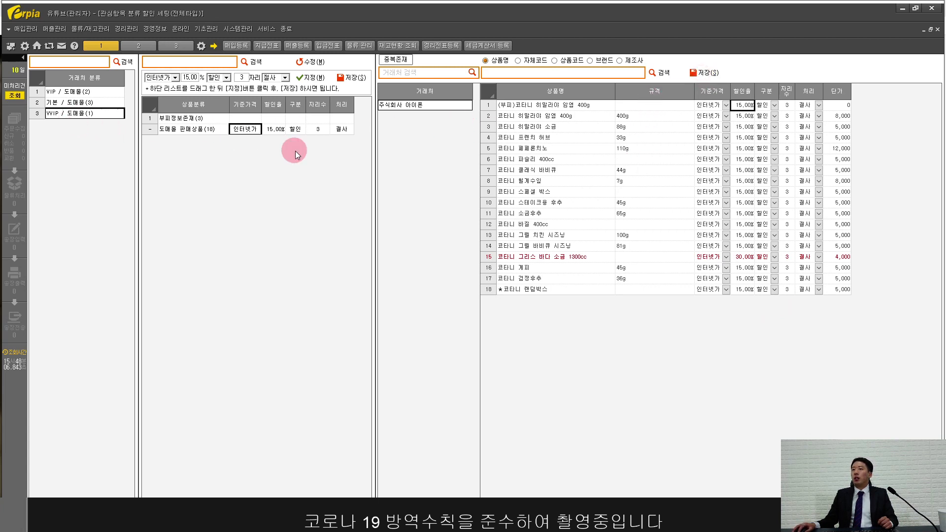
# Step: Review the other products' 15% discounts and the category's 인터넷가 base price
pyautogui.moveTo(400, 112); pyautogui.dragTo(744, 170)
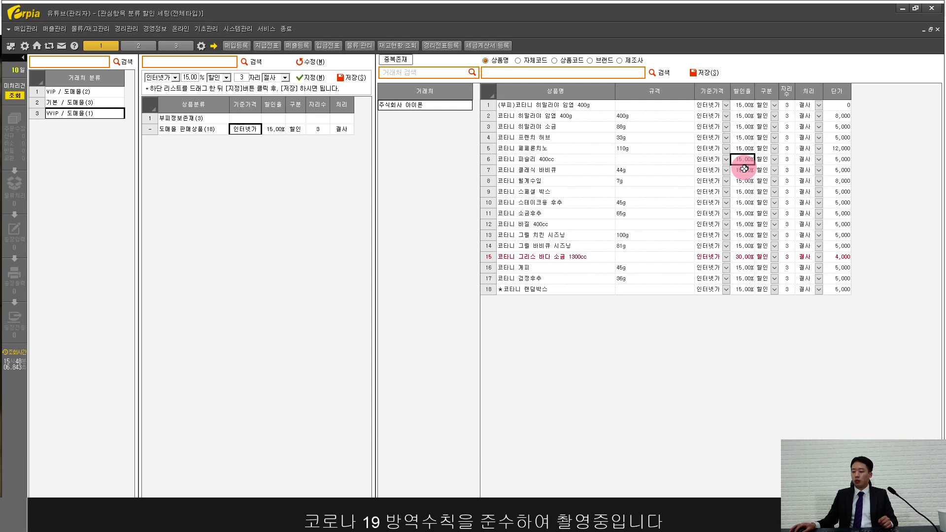
pyautogui.moveTo(744, 169); pyautogui.dragTo(743, 169)
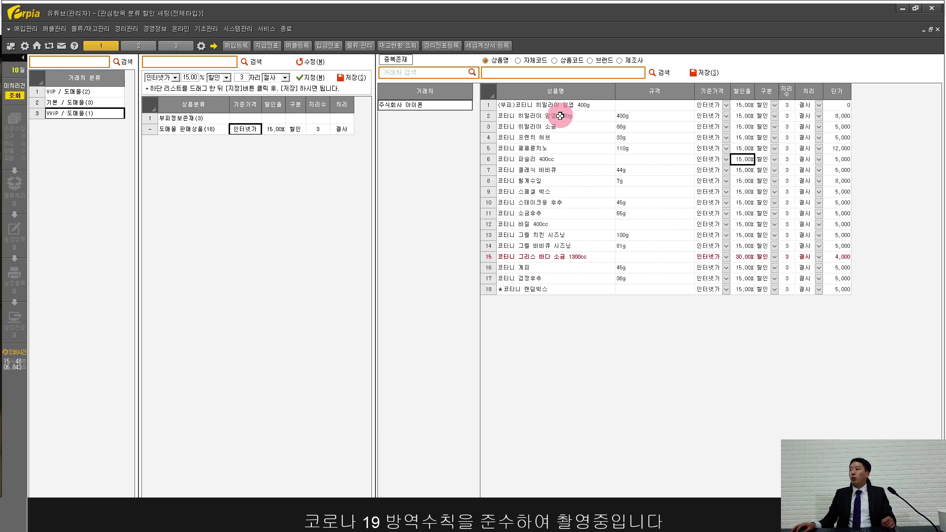
pyautogui.moveTo(560, 116); pyautogui.dragTo(558, 288)
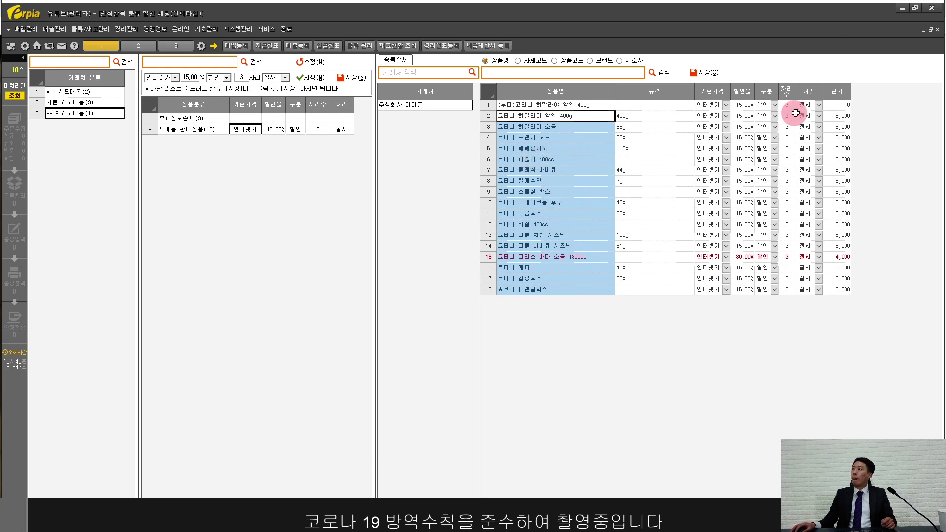
pyautogui.click(244, 132)
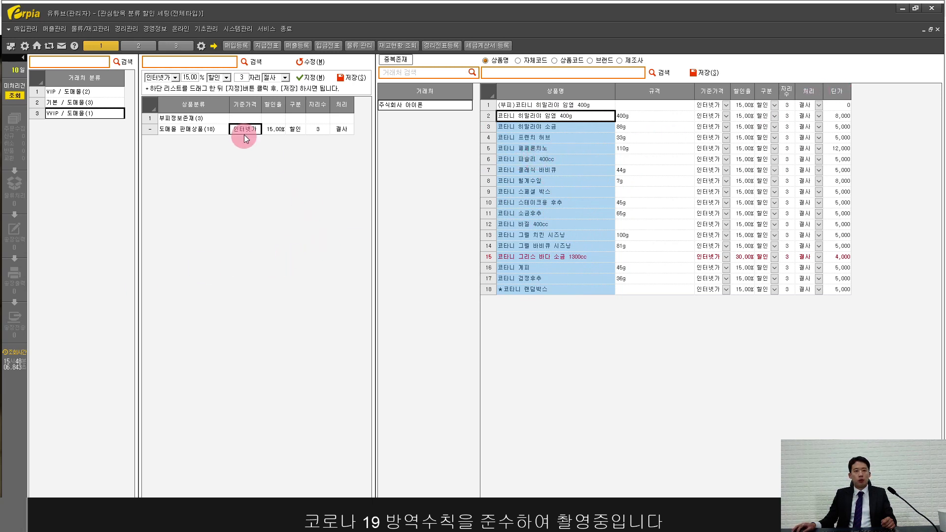
pyautogui.click(180, 28)
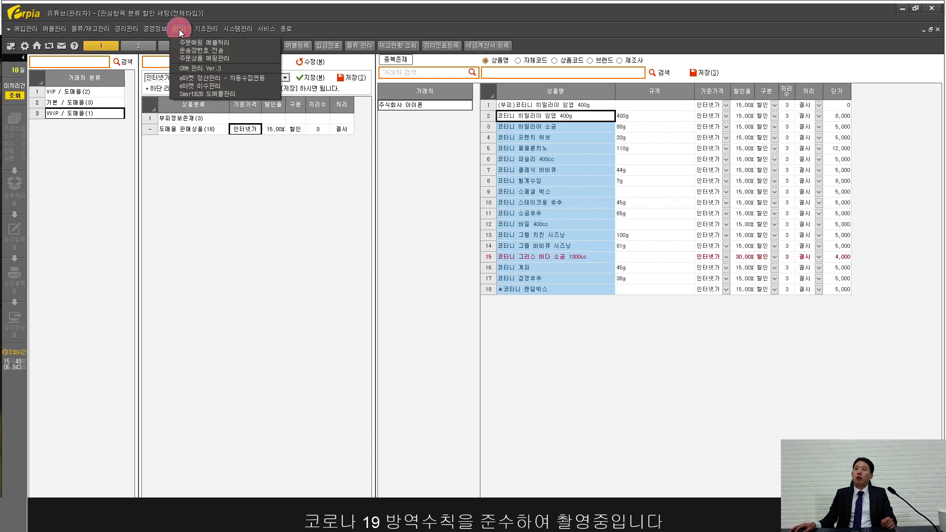
# Step: Open the SmartB2B wholesale mall manager and select the first of its 14 on-sale products
pyautogui.click(202, 94)
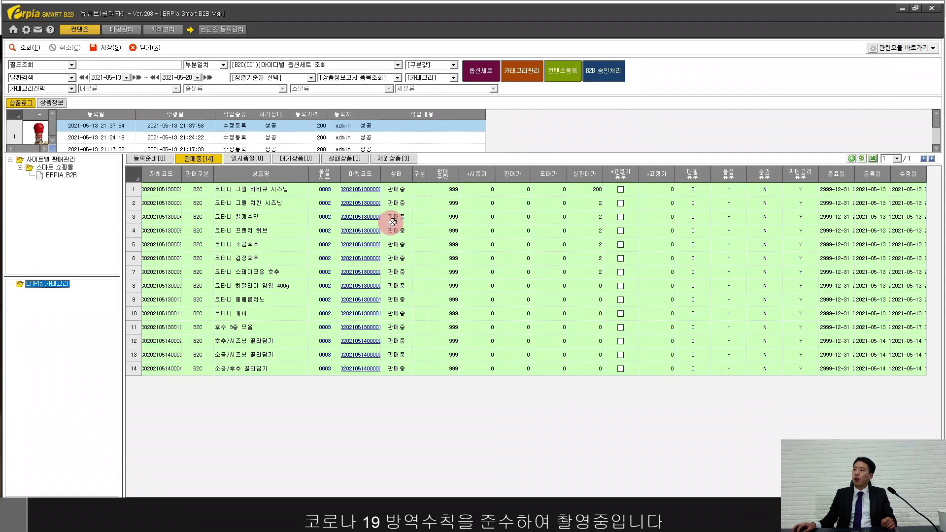
pyautogui.click(429, 196)
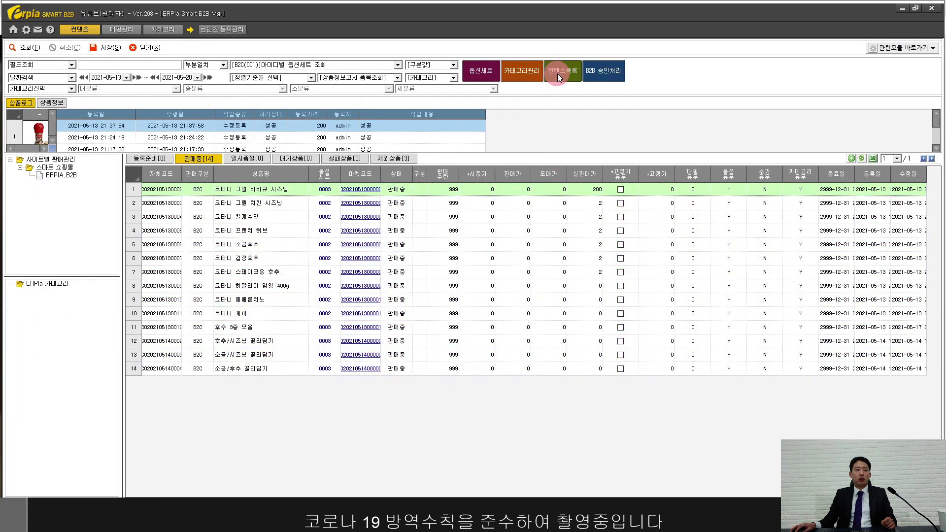
# Step: In the option set manager, correct the third set's name to '기본옵션 / 50만원 이상 구매 시 무료배송'
pyautogui.click(484, 72)
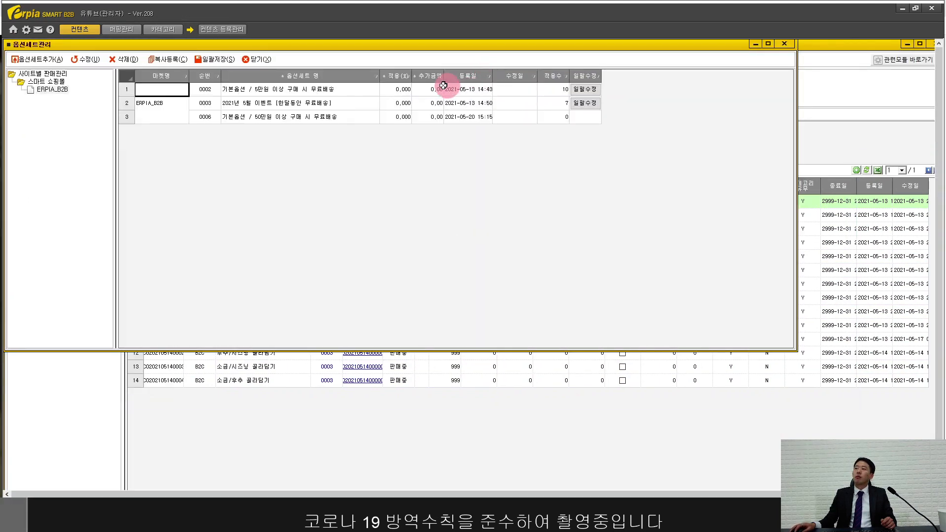
pyautogui.click(260, 118)
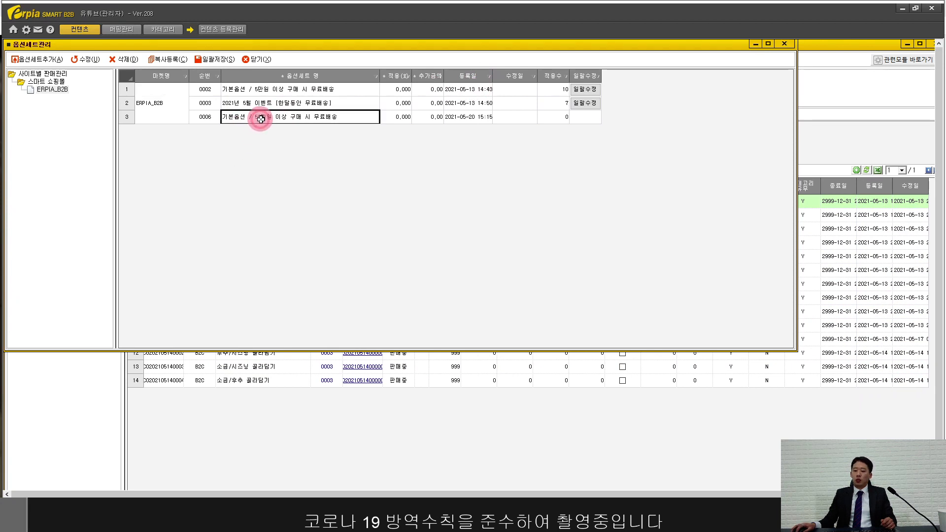
pyautogui.write('0')
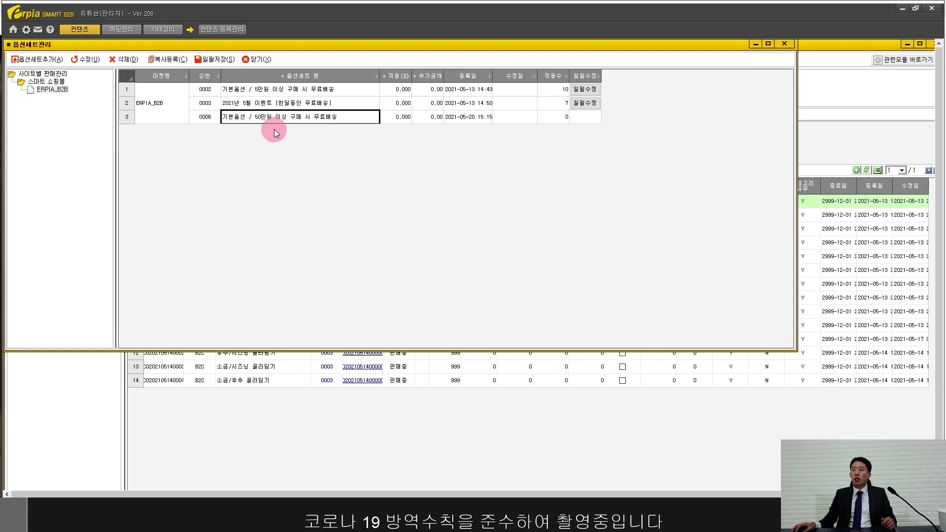
pyautogui.click(50, 59)
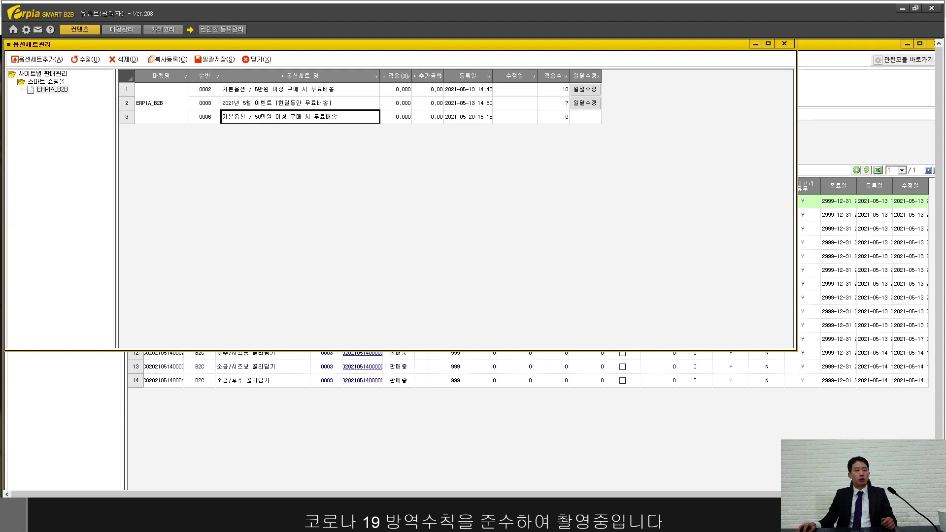
# Step: Name the set '이알피아 기본옵션 / 100만원 이상 구매 시 무료배송', seller 이알피아, and add contact person and phone
pyautogui.moveTo(451, 76); pyautogui.dragTo(471, 83)
pyautogui.click(391, 121)
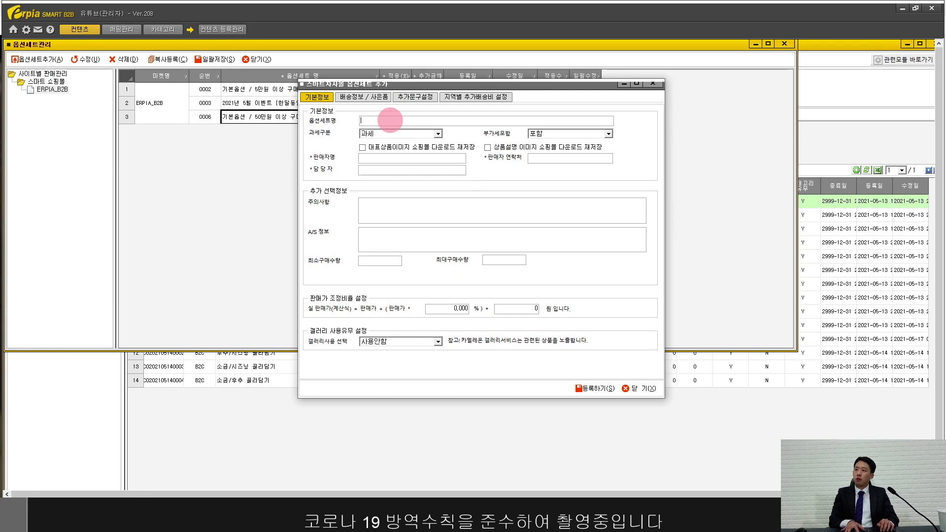
pyautogui.write('이알피아')
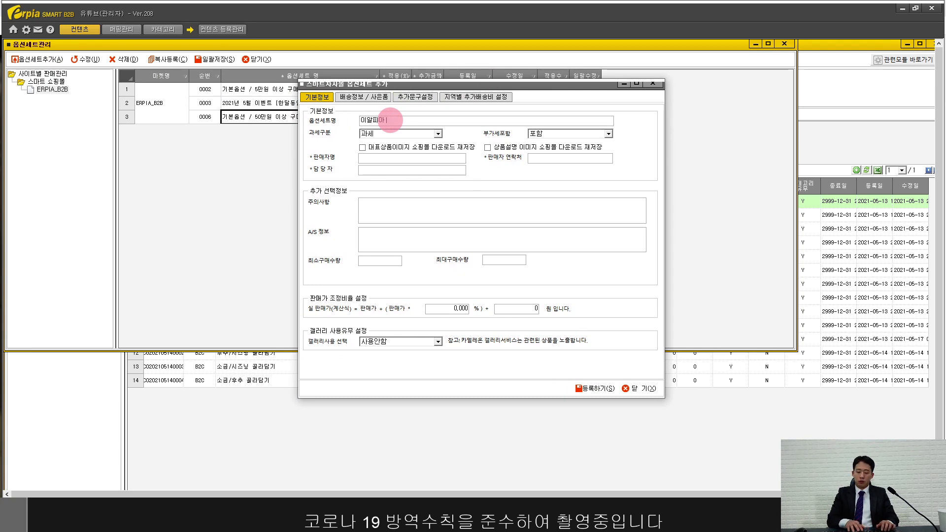
pyautogui.write(' 기본옵션 / 1')
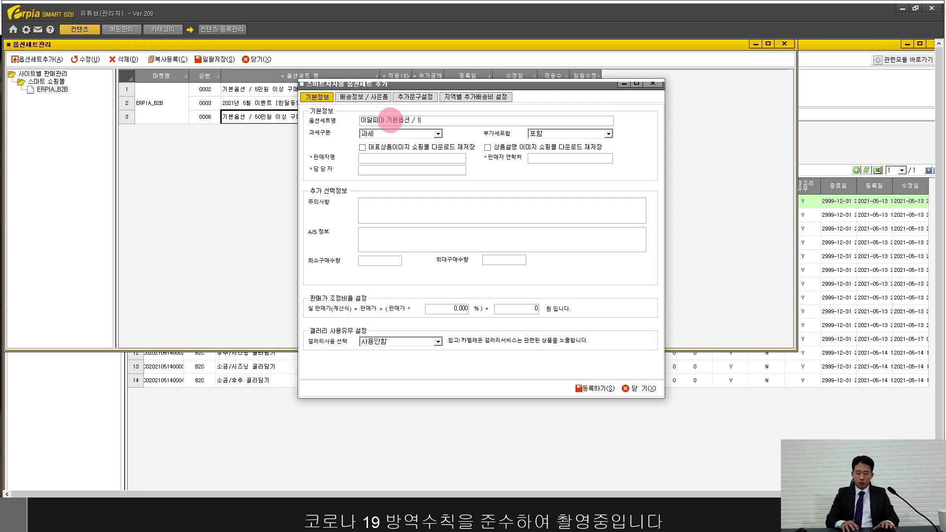
pyautogui.write('00만원 이상 구매 시')
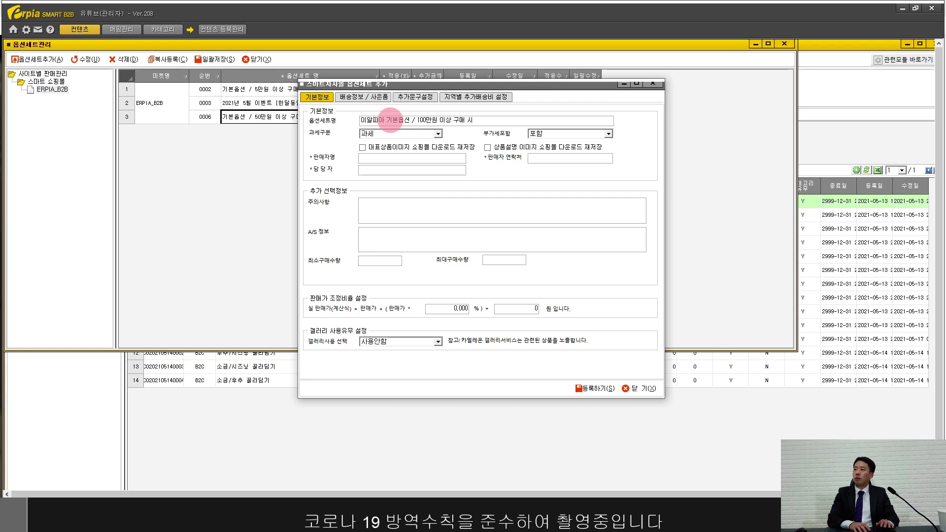
pyautogui.write(' 무료배송')
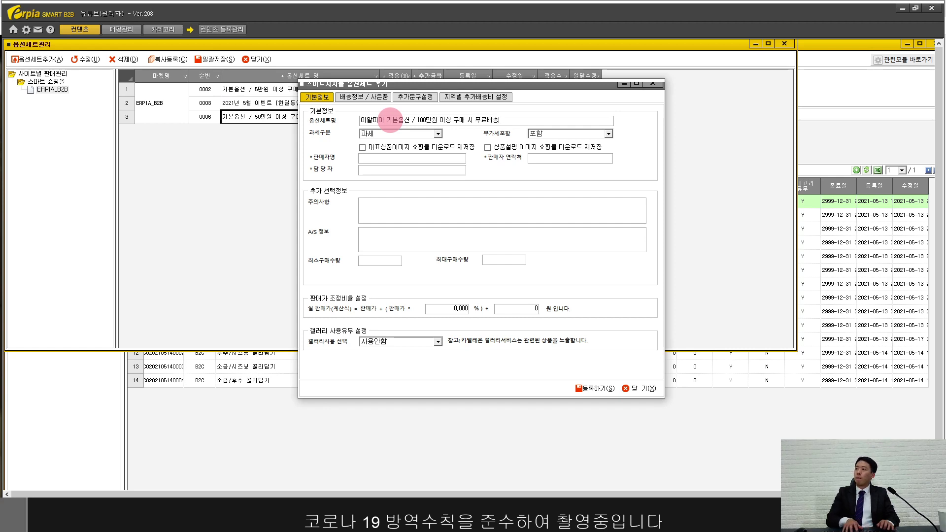
pyautogui.click(376, 158)
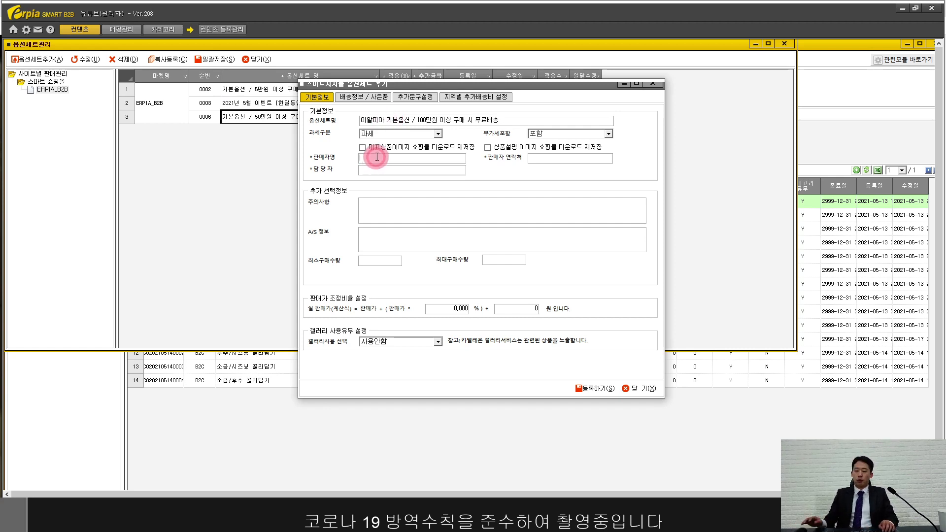
pyautogui.write('이알피아')
pyautogui.press('Tab')
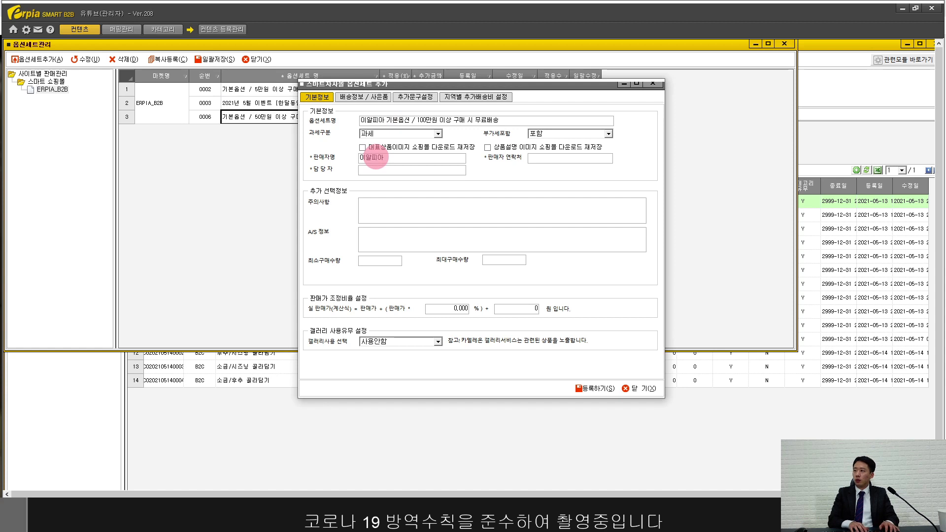
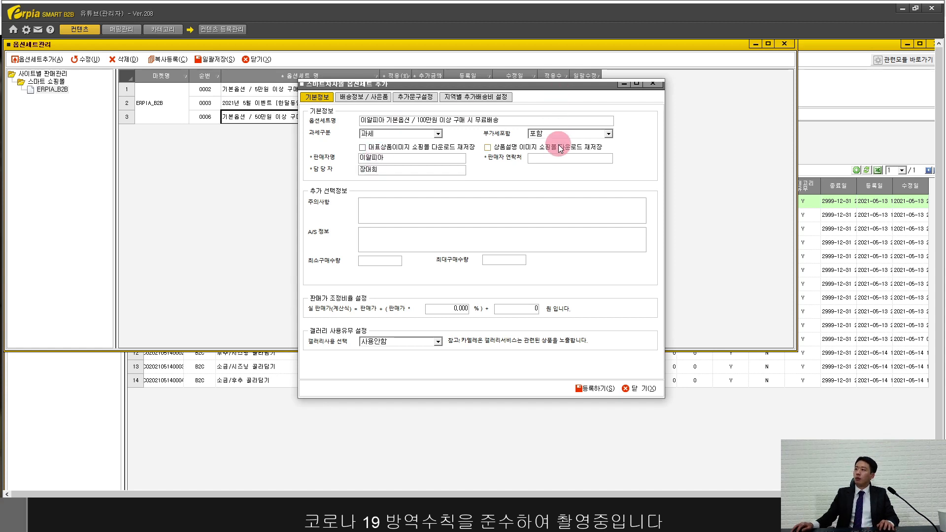
pyautogui.click(560, 157)
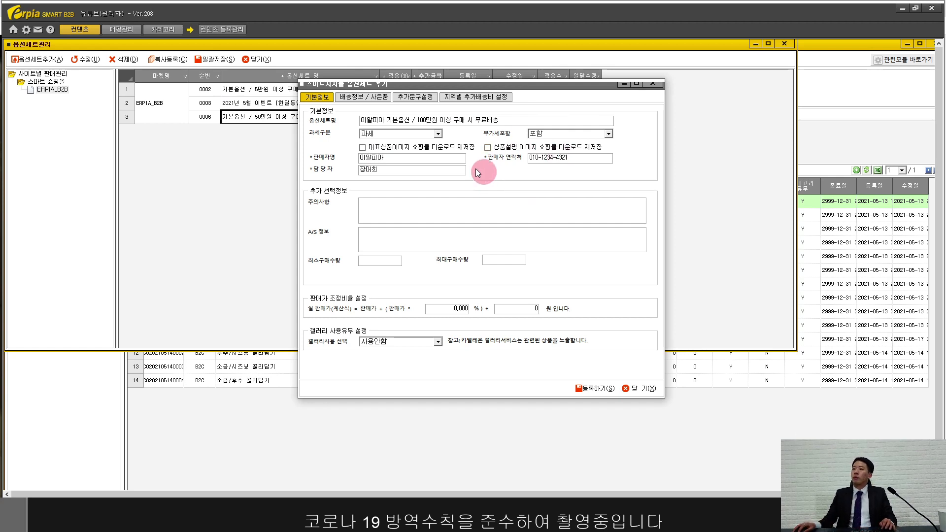
# Step: Set the deliverable region to 전국 with a 2500 shipping fee
pyautogui.click(363, 98)
pyautogui.click(439, 125)
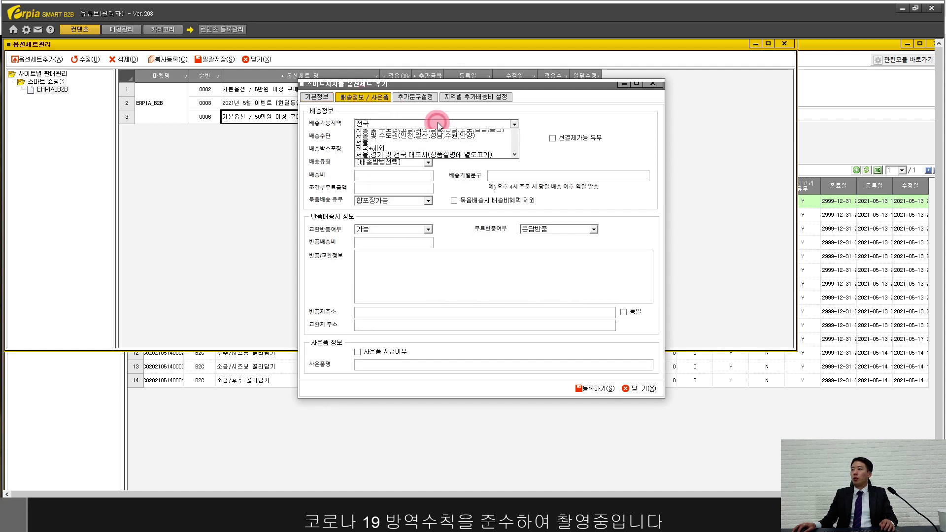
pyautogui.click(436, 121)
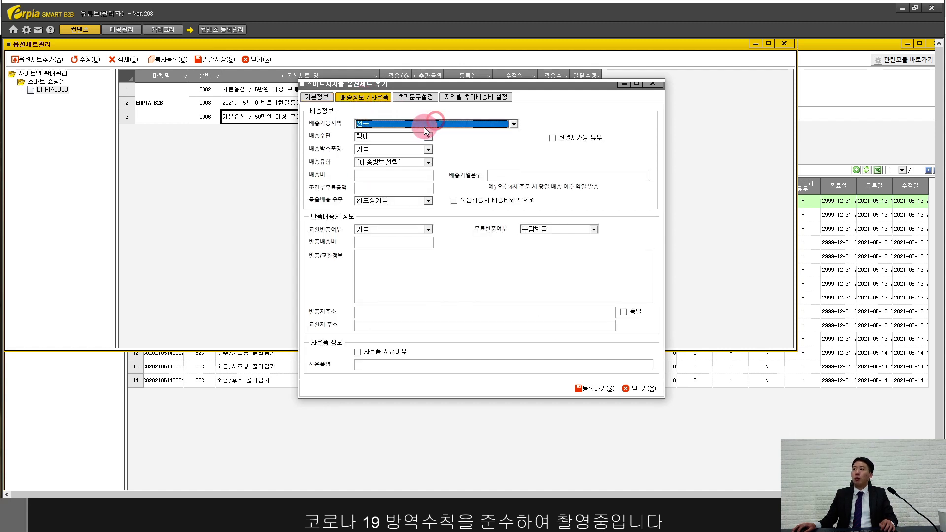
pyautogui.click(419, 178)
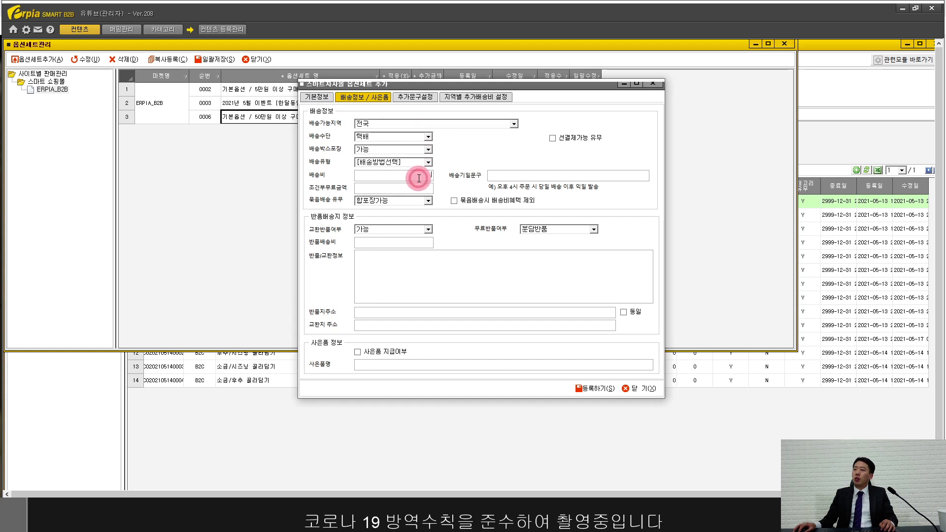
pyautogui.write('2500')
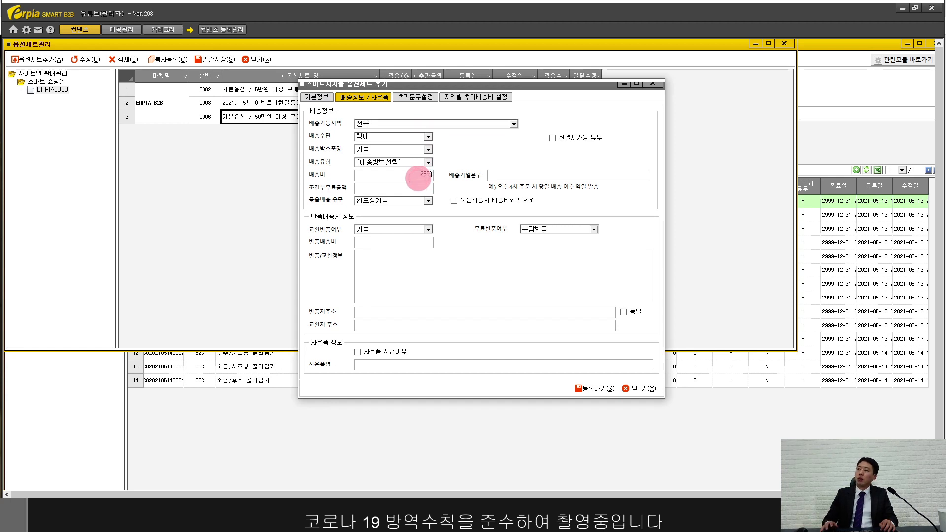
pyautogui.click(405, 187)
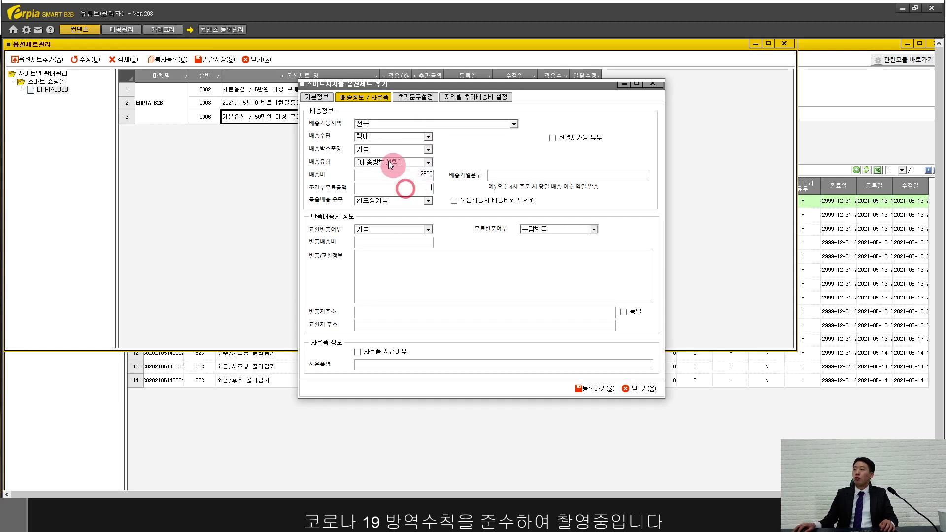
# Step: Set free shipping above 1,000,000 and the delivery note '당일배송 오후4시 주문마감'
pyautogui.click(314, 96)
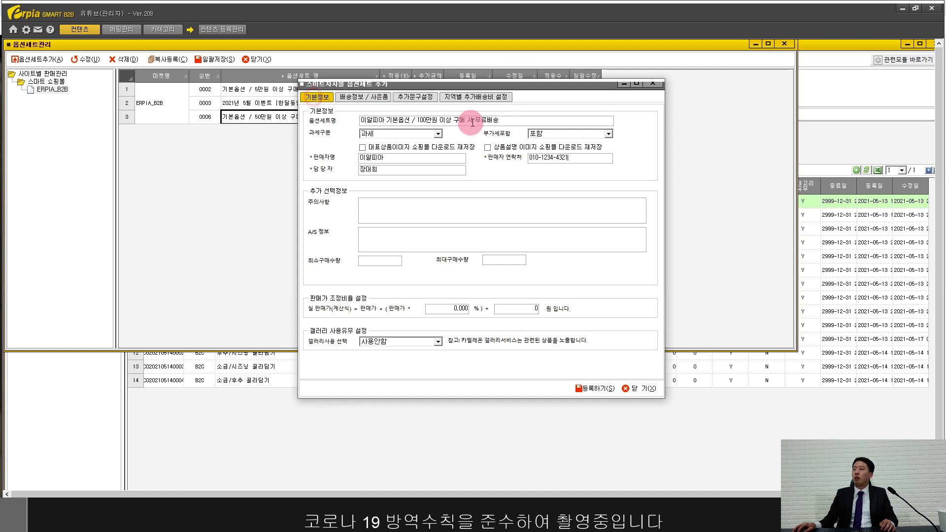
pyautogui.click(370, 96)
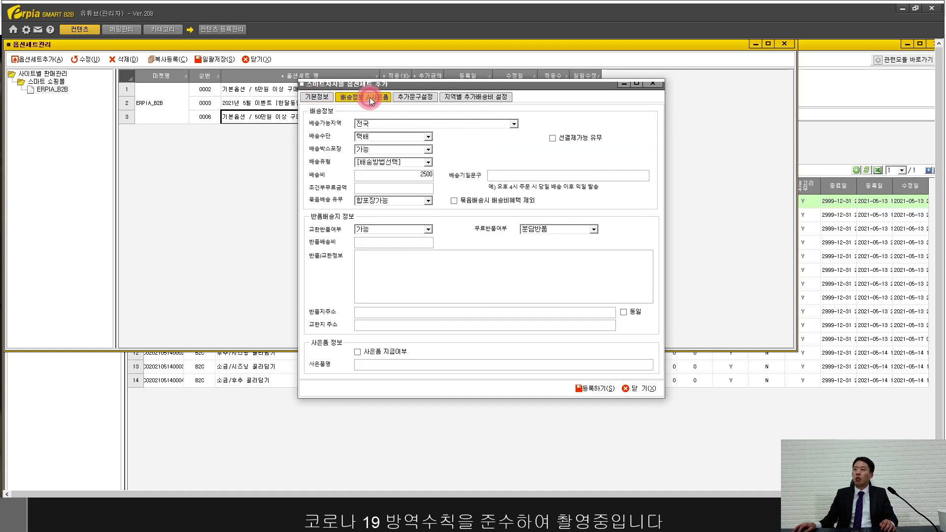
pyautogui.click(383, 190)
pyautogui.click(391, 188)
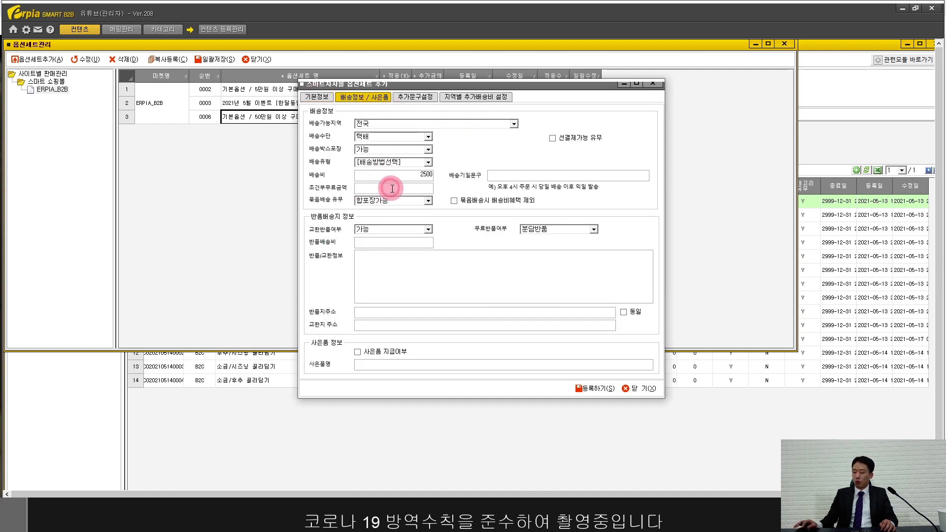
pyautogui.write('1000000')
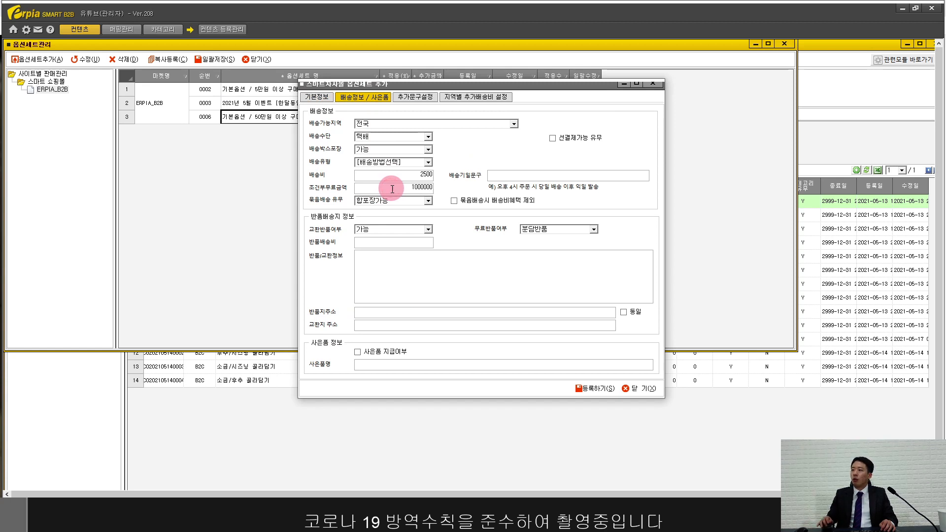
pyautogui.click(543, 178)
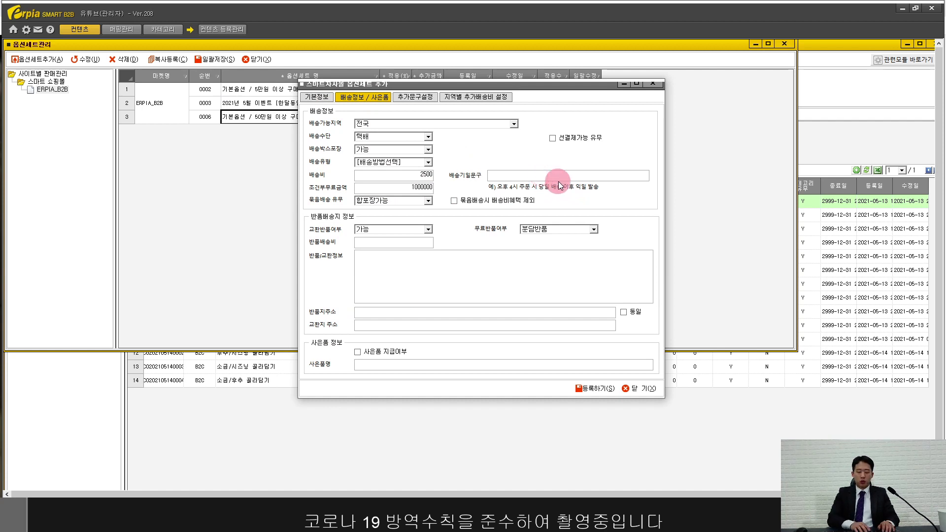
pyautogui.write('당일배송')
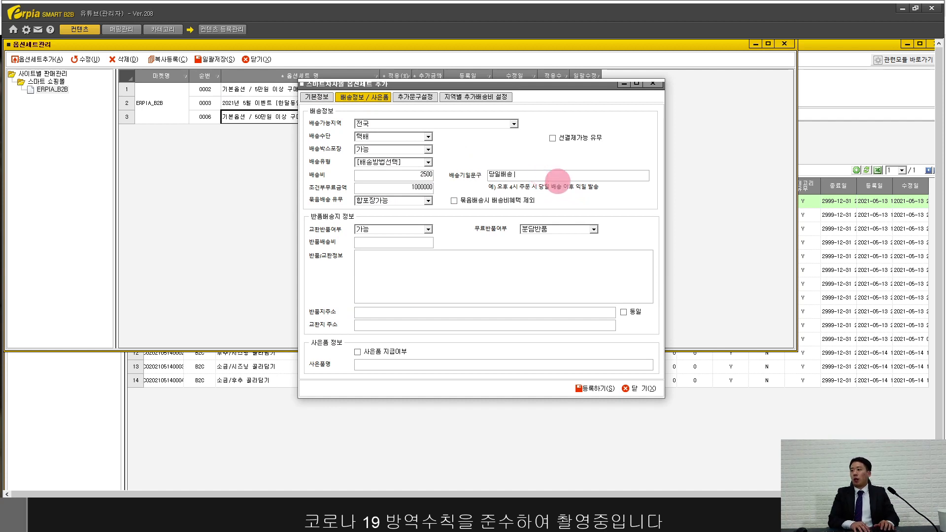
pyautogui.write(' 오후4시 주문마감')
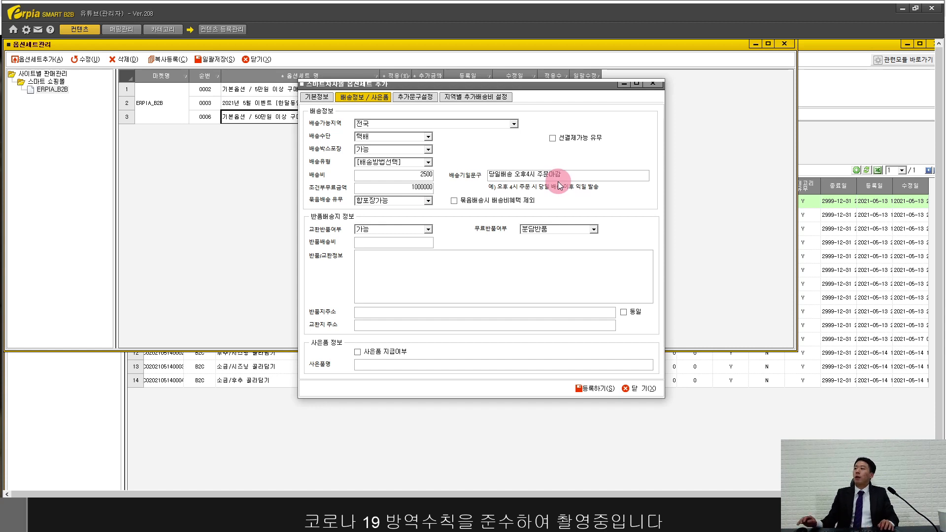
# Step: Add the note '제품 포장 개봉 및 파손 시 반품/교환 불가능합니다', enter the return address, and copy it to the exchange address
pyautogui.click(441, 279)
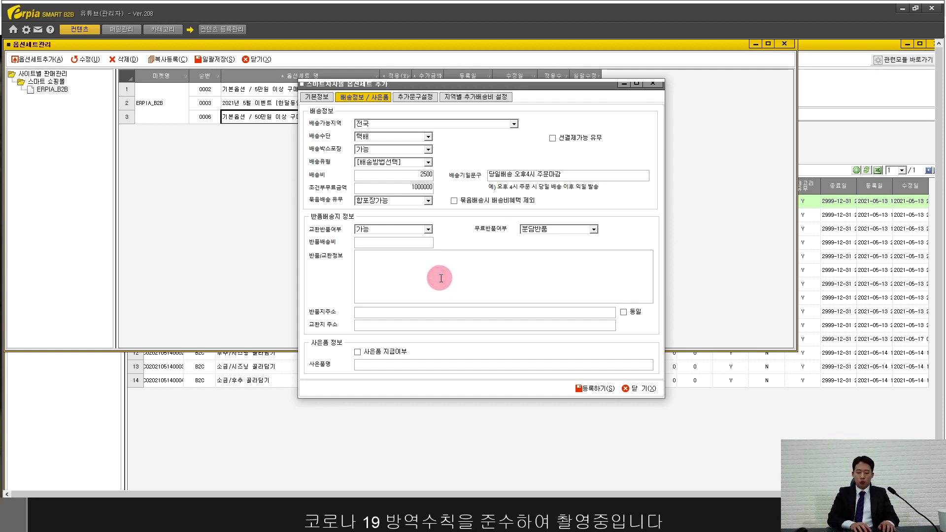
pyautogui.write('제품 포장 개봉 및 ㅍ')
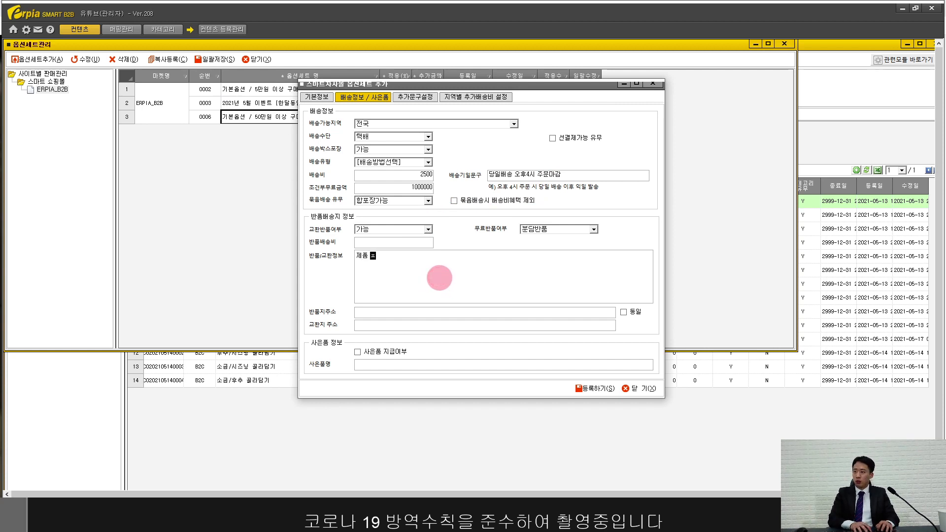
pyautogui.write('파손')
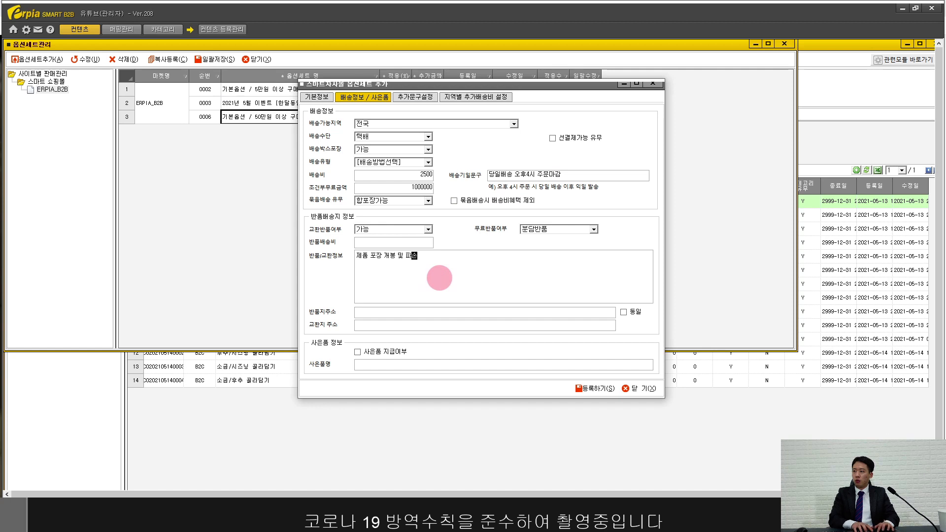
pyautogui.write(' 시 ')
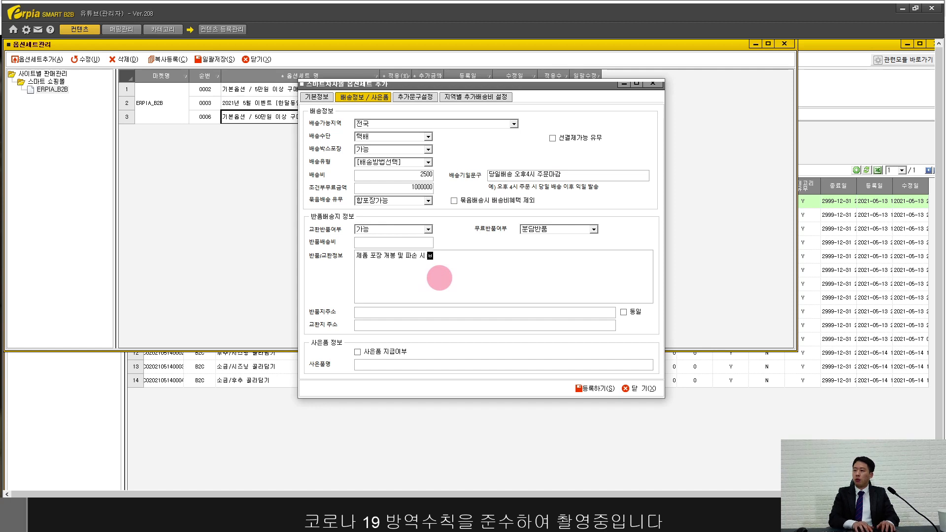
pyautogui.write('반품/교환')
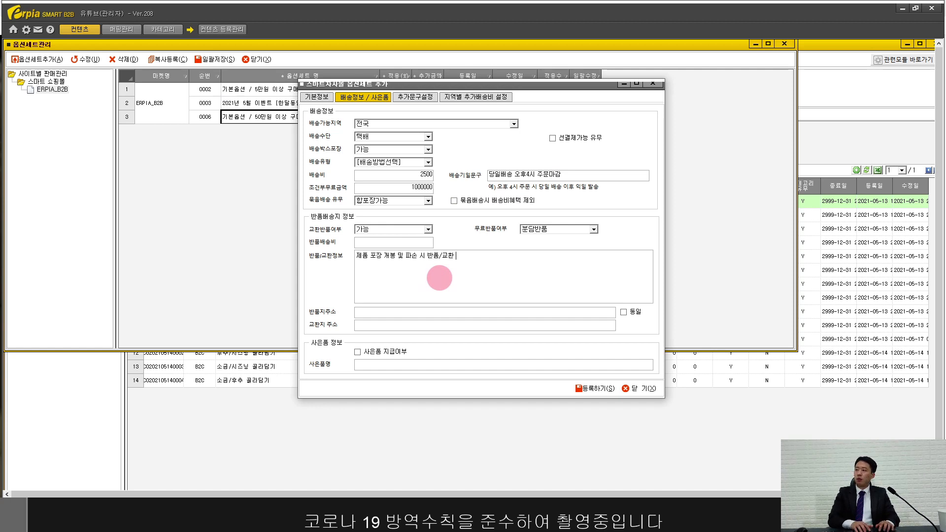
pyautogui.write(' 불가능합니다')
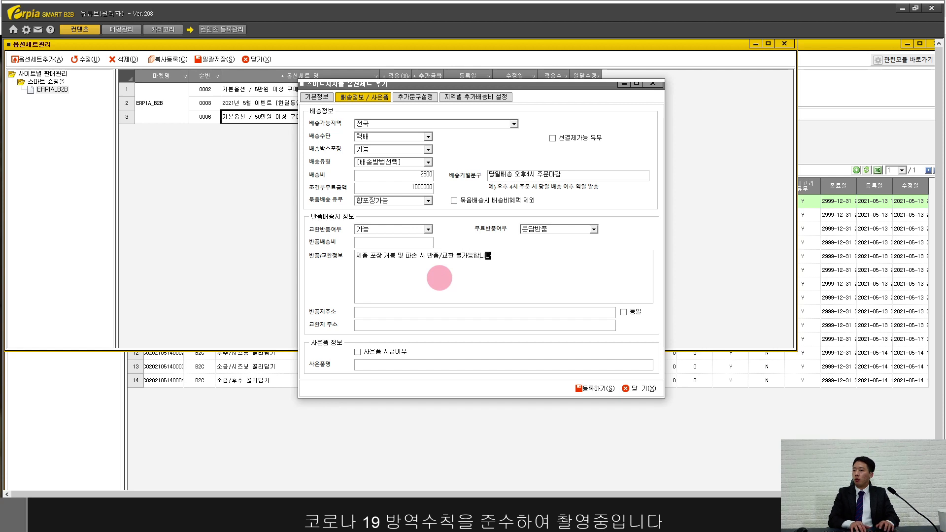
pyautogui.click(429, 309)
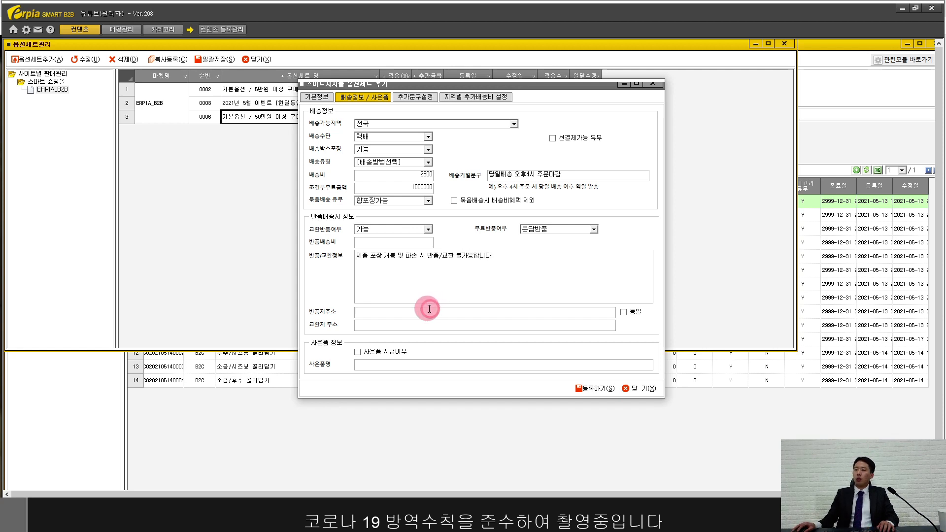
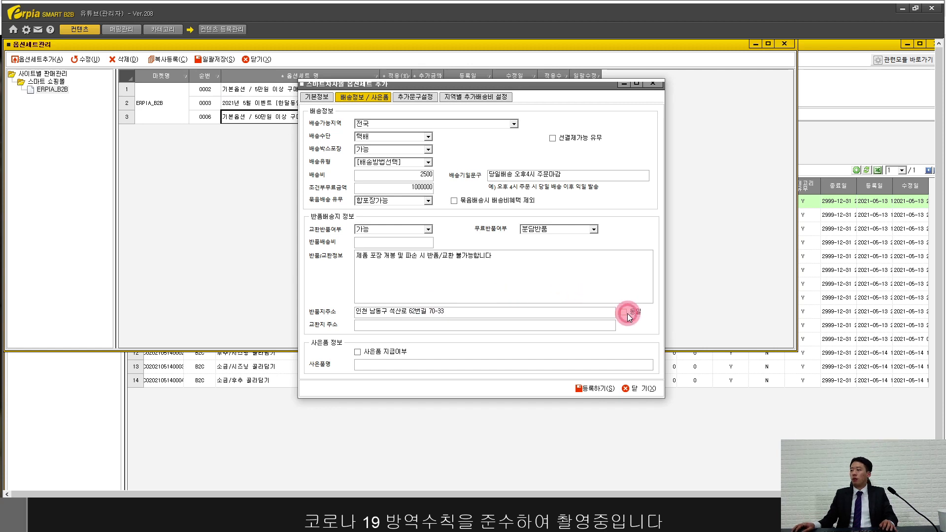
pyautogui.click(625, 312)
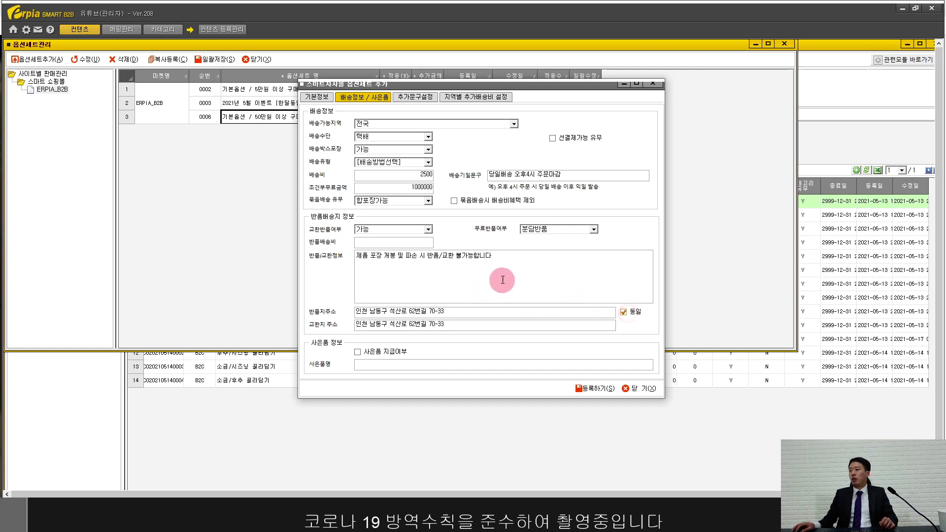
# Step: Go to the 추가문구설정 page and place the cursor in the product-name prefix field
pyautogui.click(410, 98)
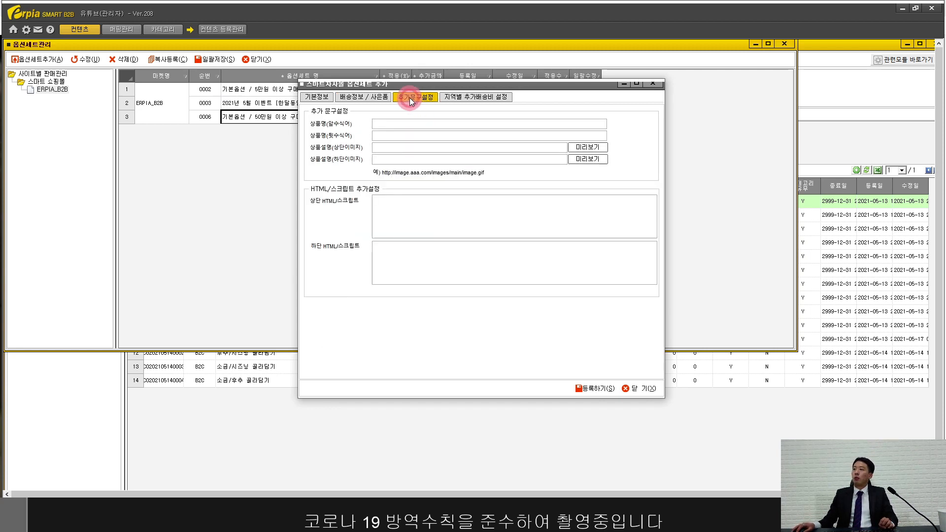
pyautogui.click(387, 126)
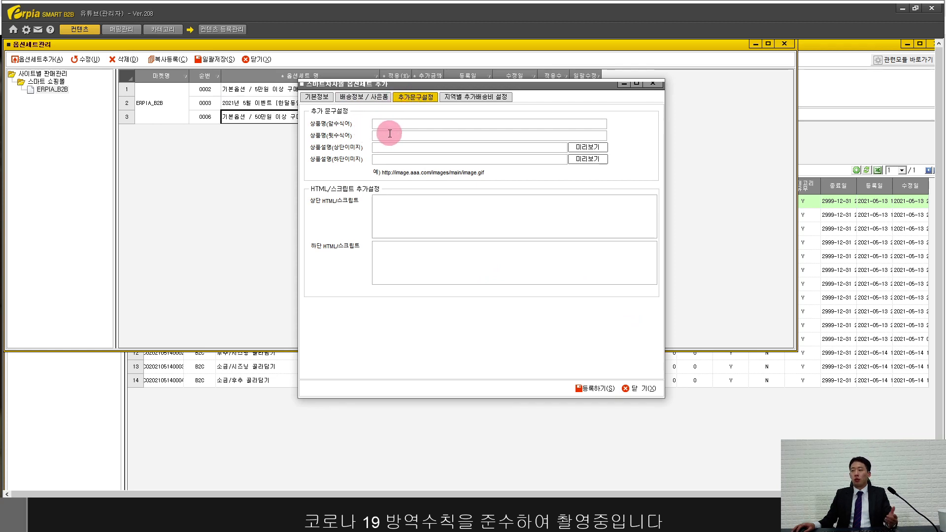
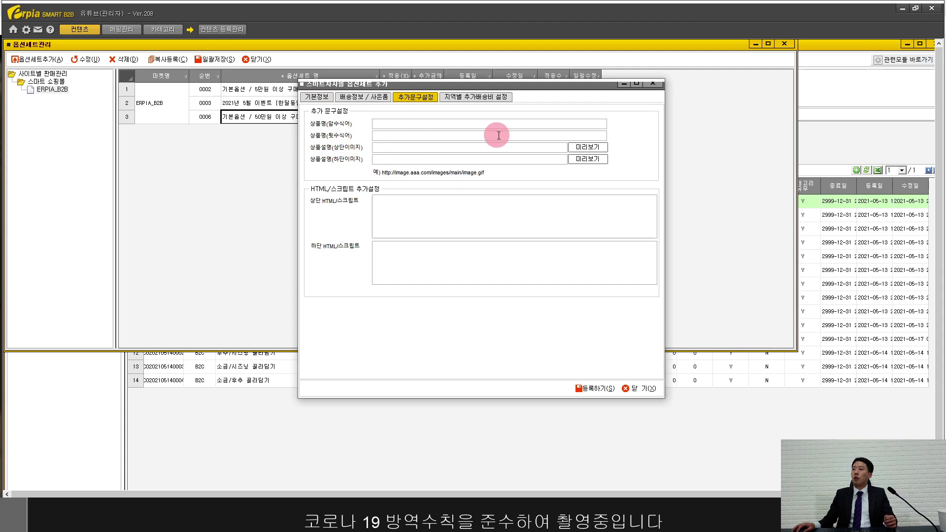
# Step: Name a new regional surcharge '제주도 추가배송비' and choose 제주특별자치도 서귀포시
pyautogui.click(478, 97)
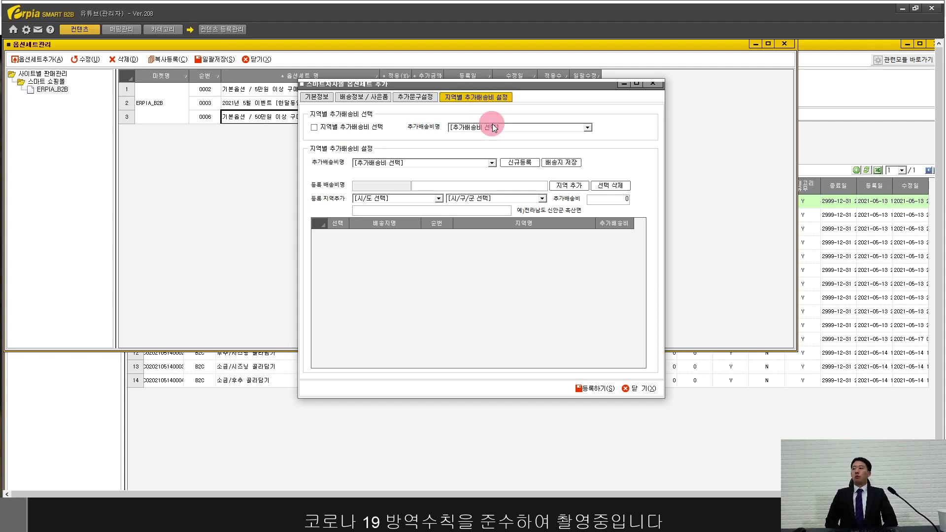
pyautogui.click(457, 162)
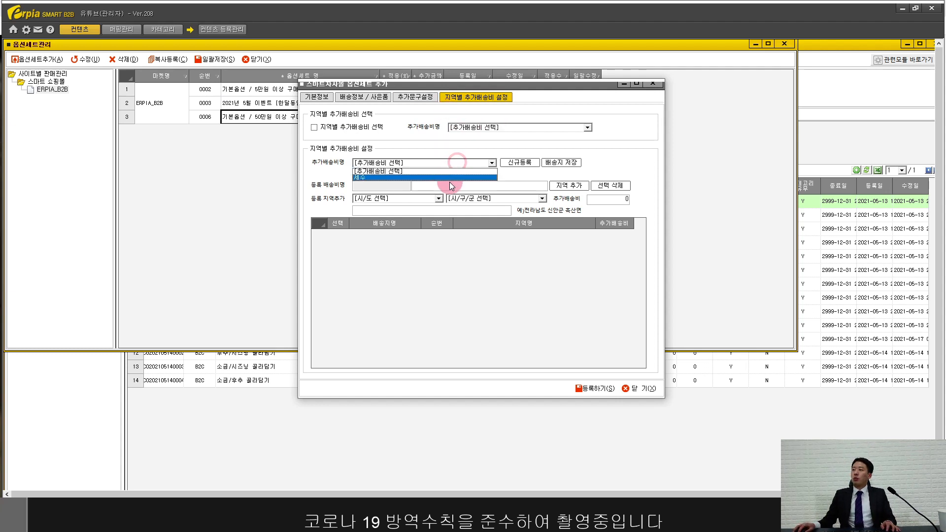
pyautogui.click(451, 187)
pyautogui.write('제')
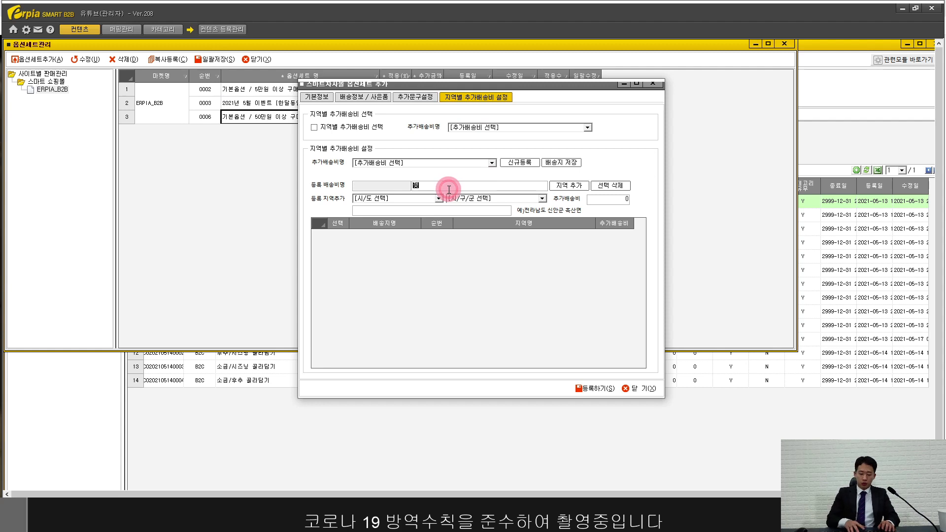
pyautogui.write('주도 추가배송비 발생')
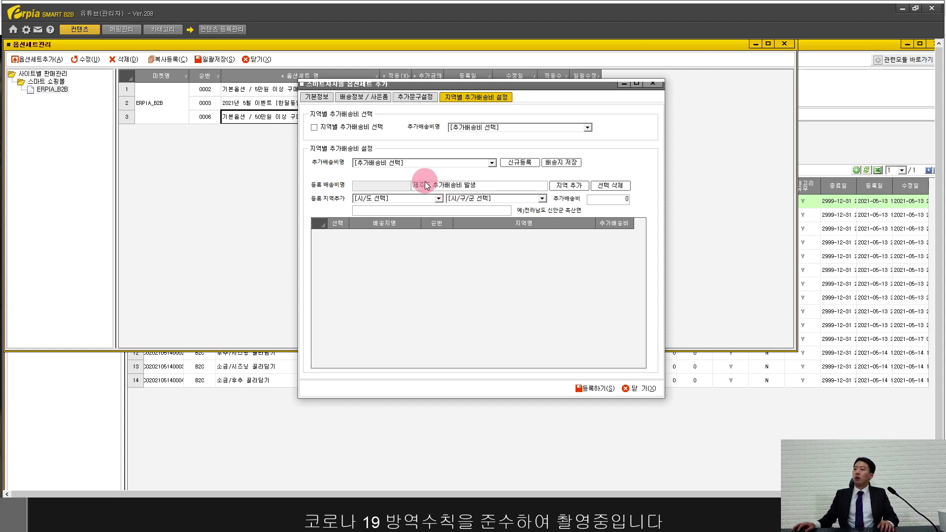
pyautogui.click(433, 199)
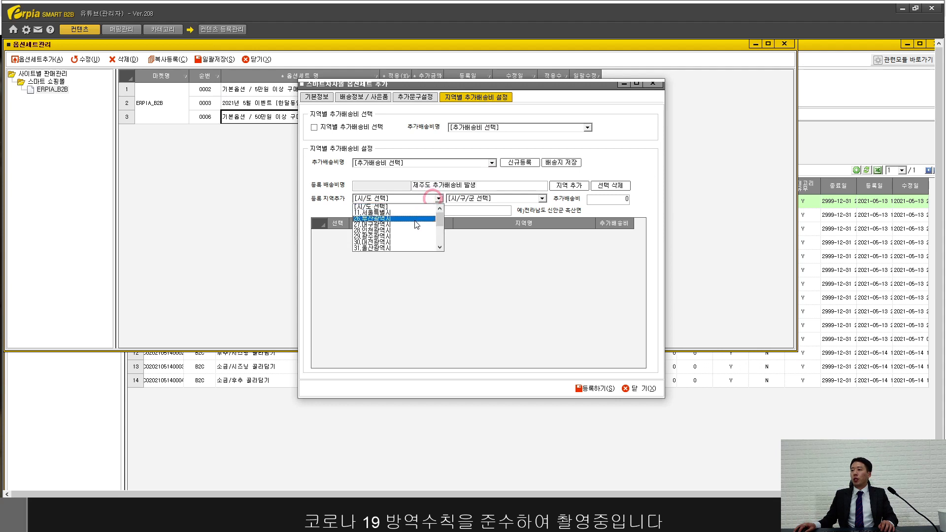
pyautogui.scroll(-1, 416, 228)
pyautogui.scroll(-3, 415, 228)
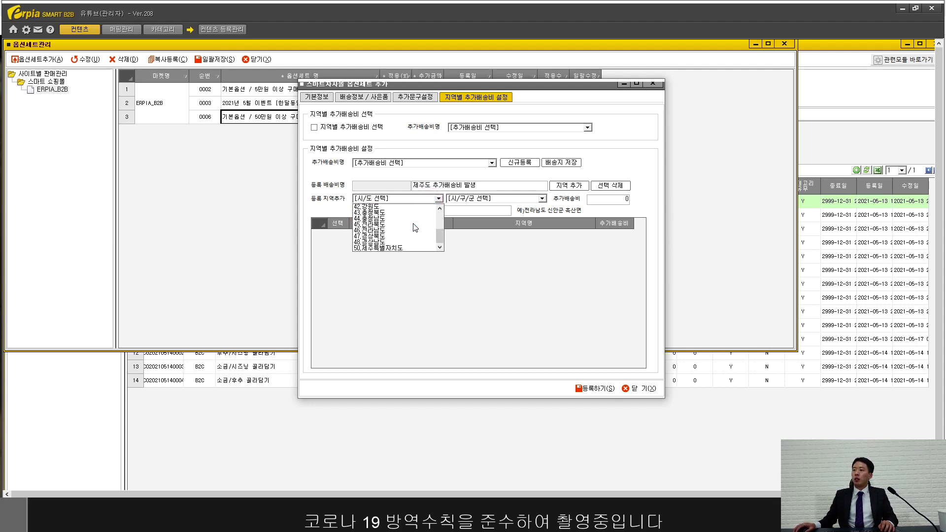
pyautogui.click(403, 249)
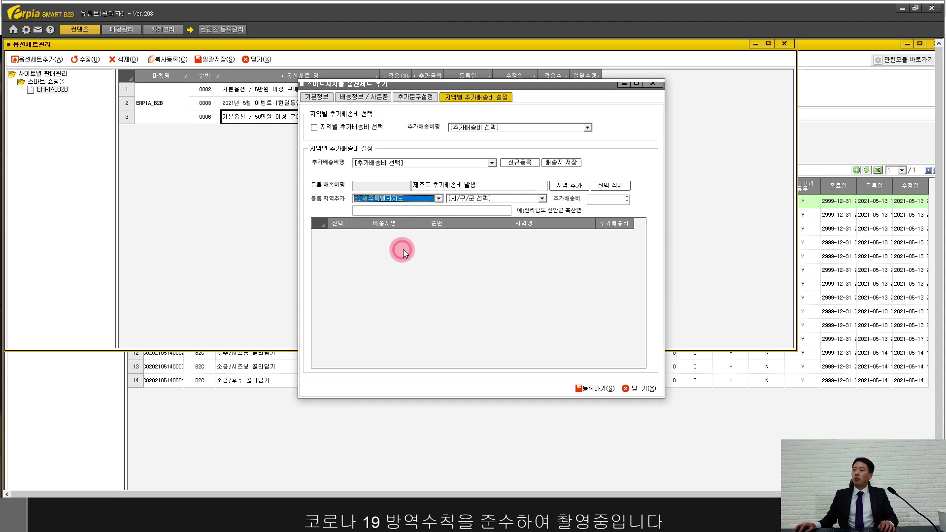
pyautogui.click(490, 197)
pyautogui.click(490, 214)
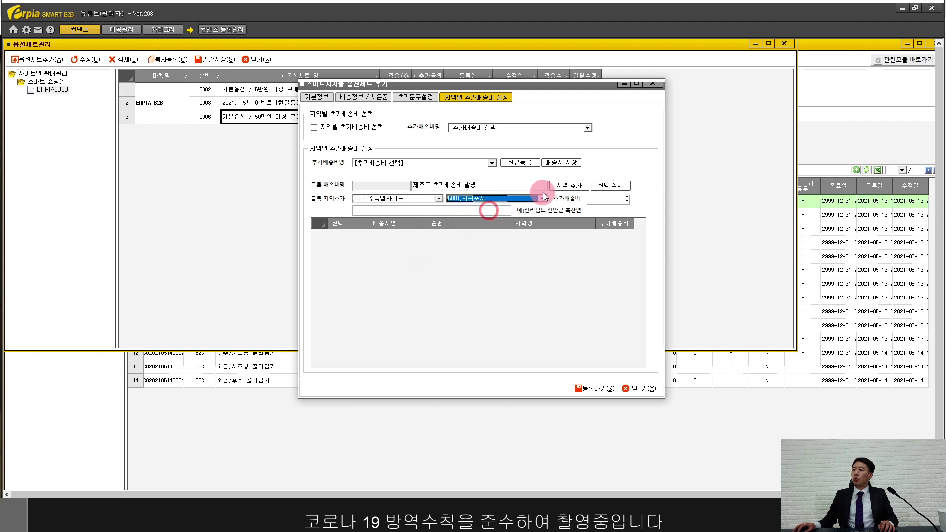
# Step: Add 서귀포시 to the surcharge regions with a 3000 fee
pyautogui.click(562, 186)
pyautogui.click(492, 298)
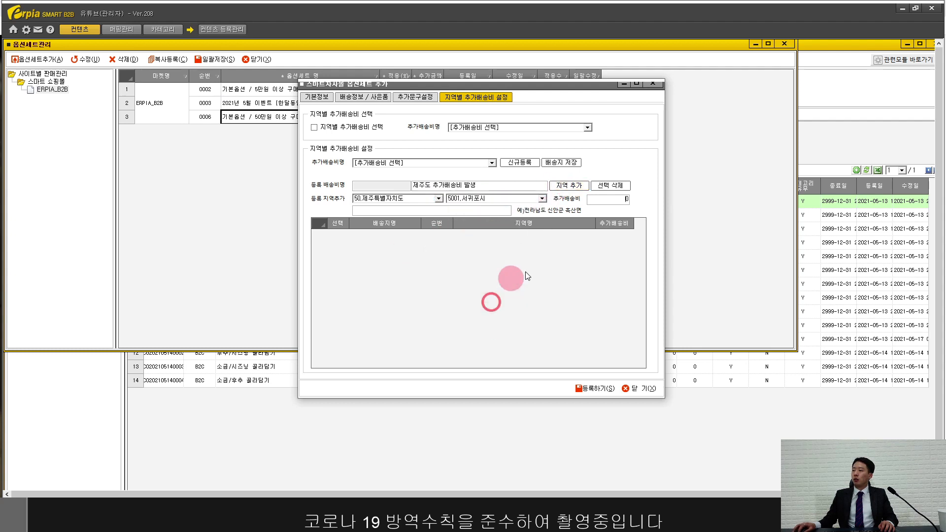
pyautogui.click(594, 199)
pyautogui.write('3000')
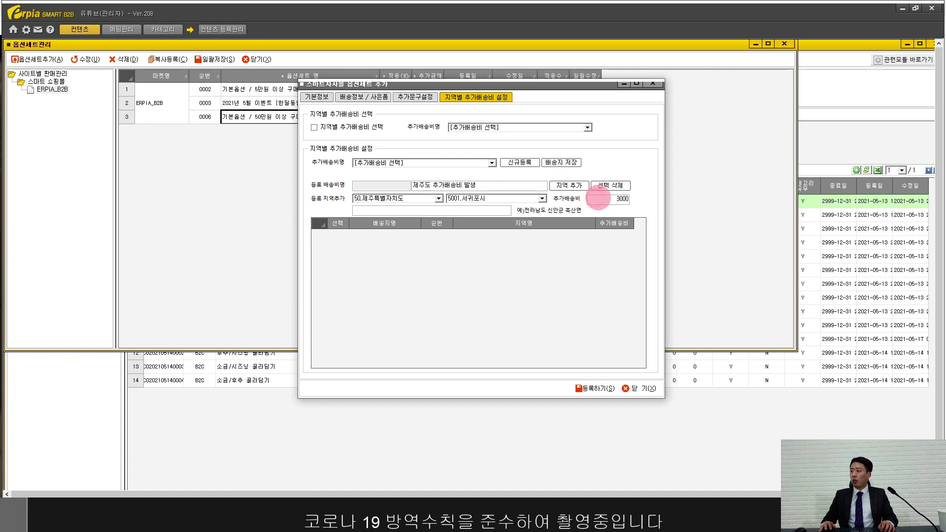
pyautogui.click(575, 187)
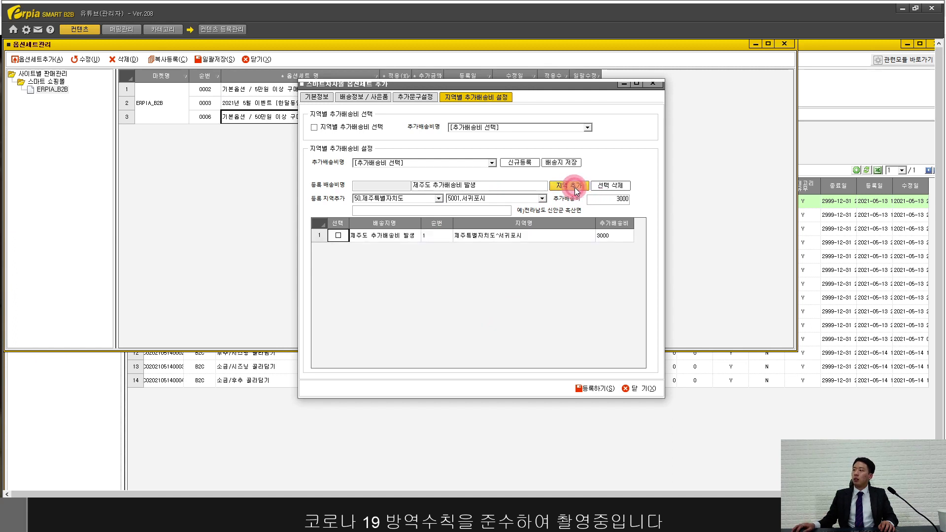
# Step: Add 제주시 at 3000 as well and tick both region rows
pyautogui.click(531, 198)
pyautogui.click(499, 219)
pyautogui.click(566, 185)
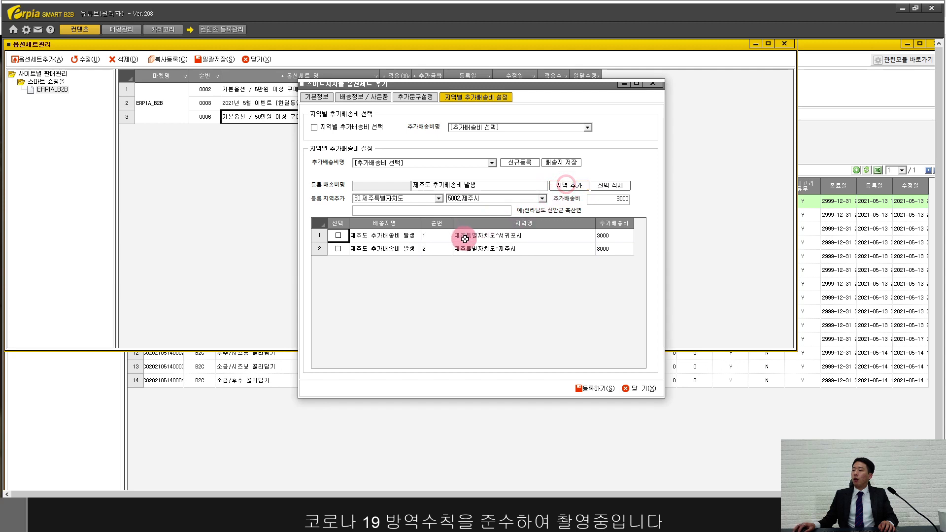
pyautogui.click(340, 237)
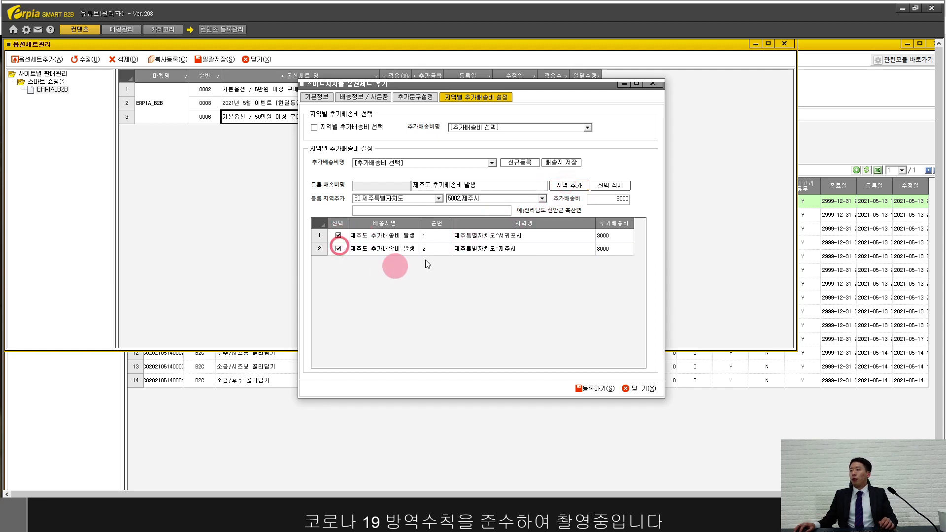
pyautogui.click(338, 249)
pyautogui.click(499, 239)
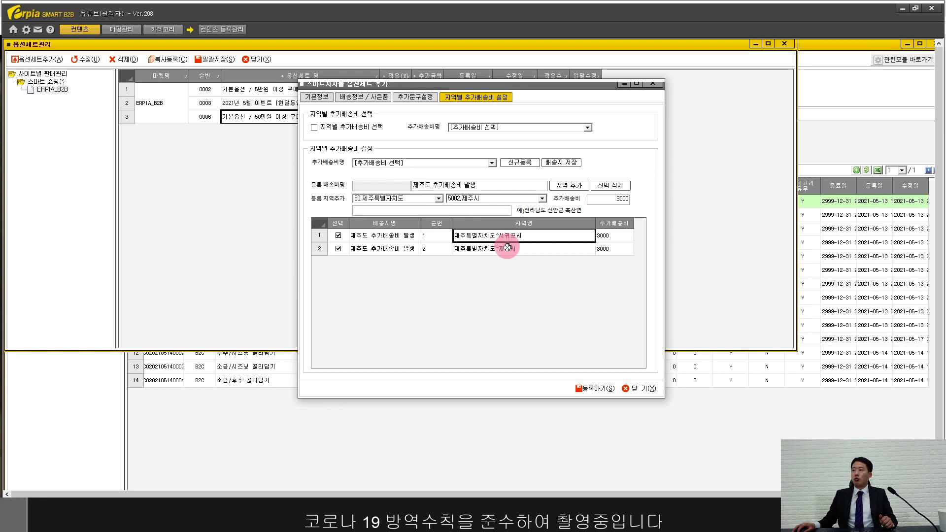
pyautogui.click(616, 237)
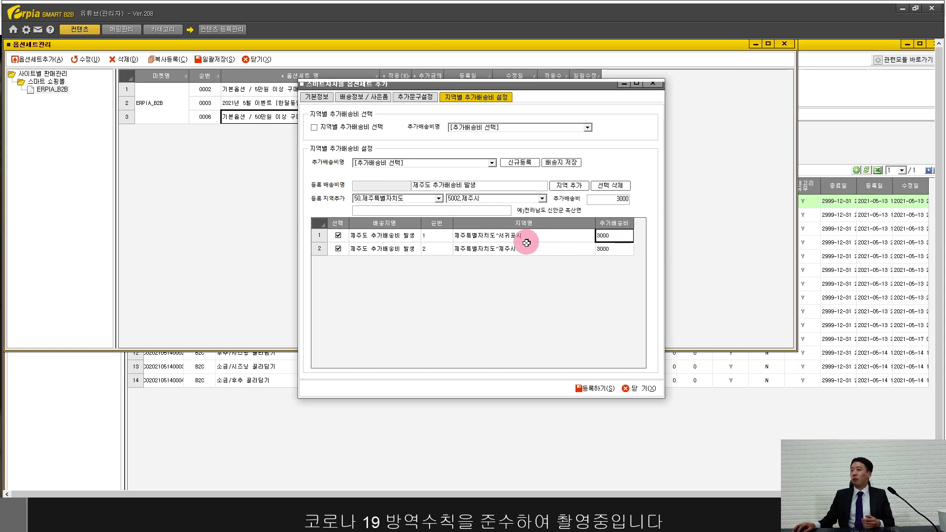
# Step: Save the Jeju surcharge, apply it, and register the option set for free shipping over 100만원
pyautogui.click(560, 161)
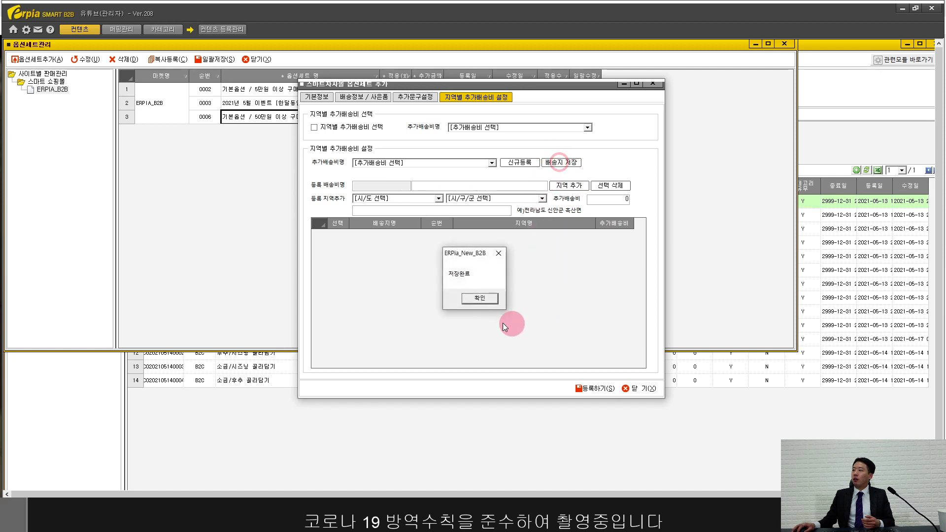
pyautogui.click(489, 299)
pyautogui.click(430, 162)
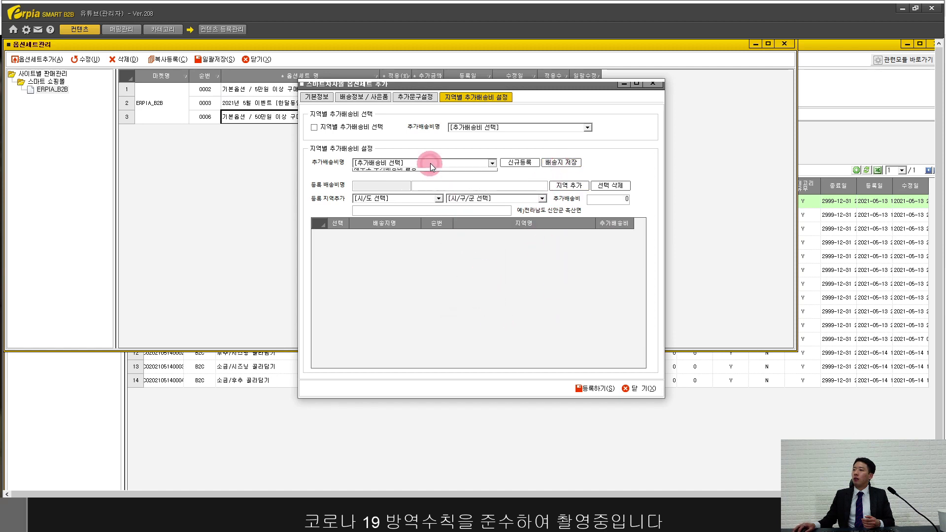
pyautogui.click(421, 182)
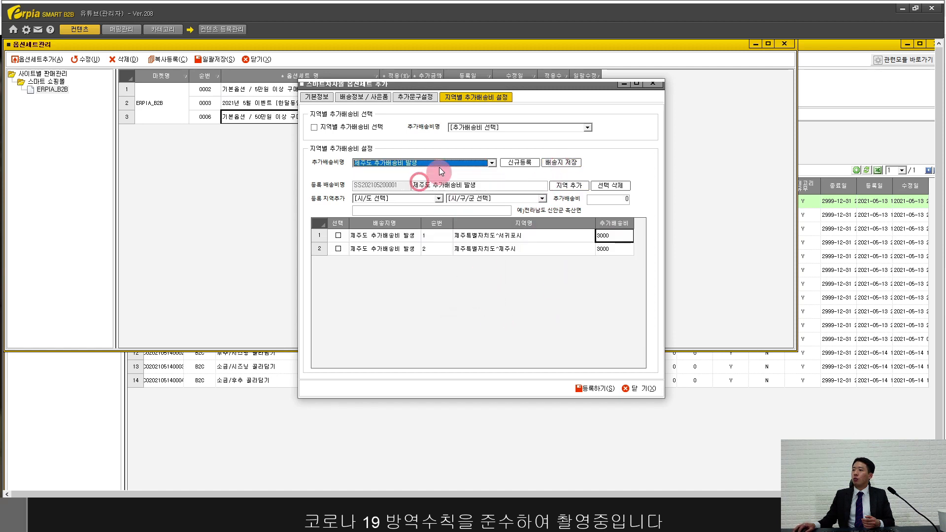
pyautogui.click(593, 391)
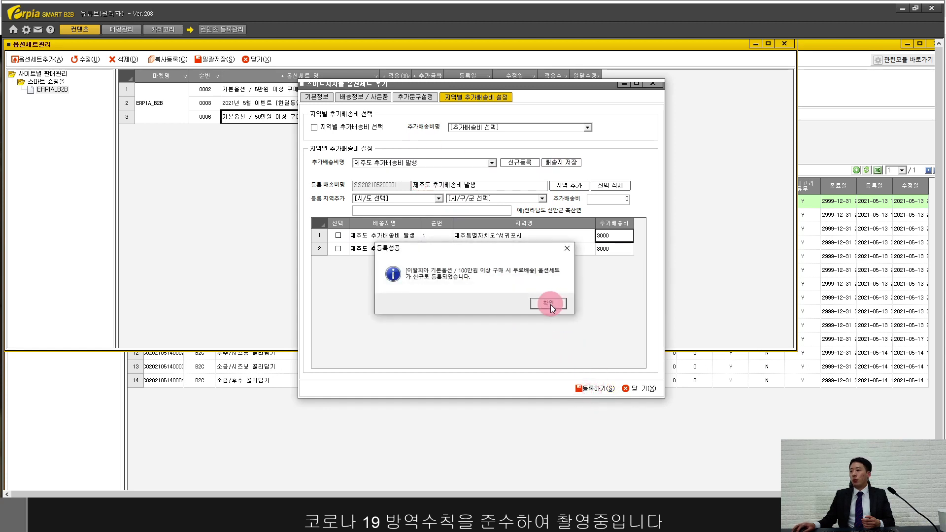
pyautogui.click(551, 304)
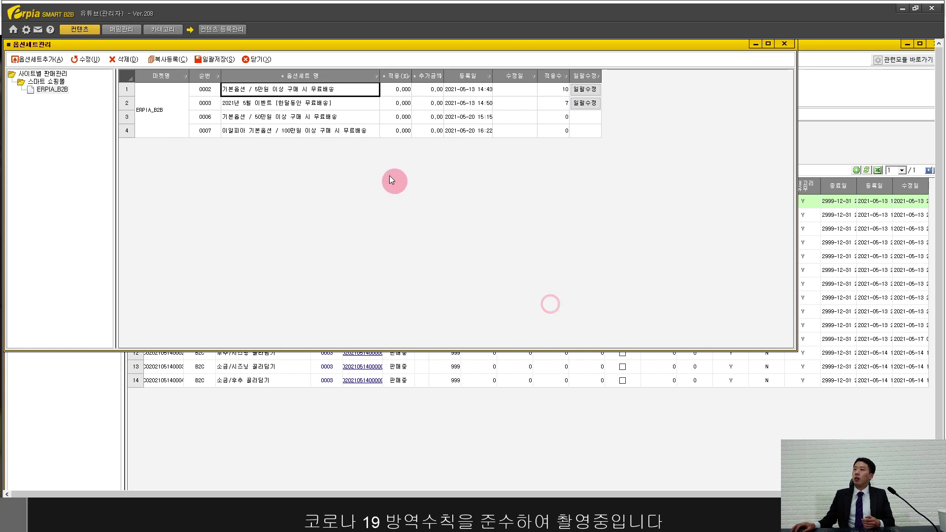
# Step: Review new option set 0007's name and product count, then close option set management
pyautogui.click(304, 131)
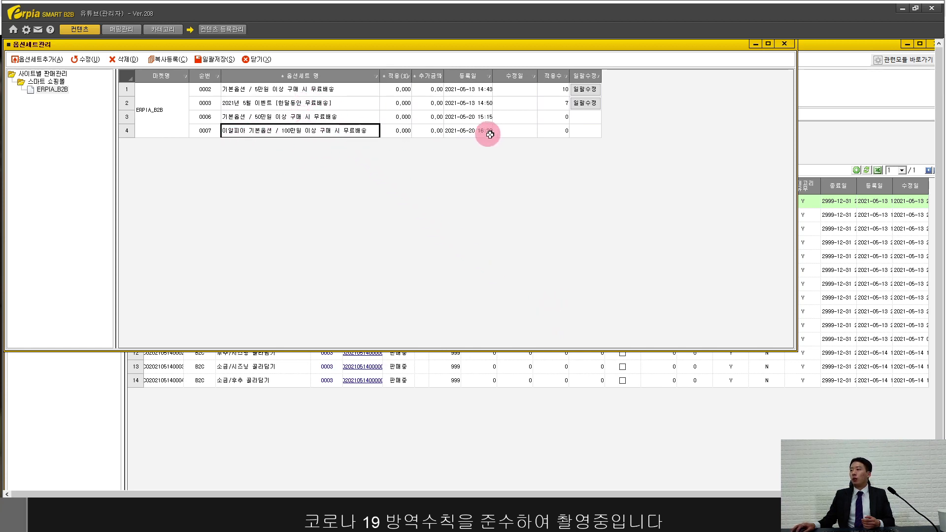
pyautogui.click(554, 130)
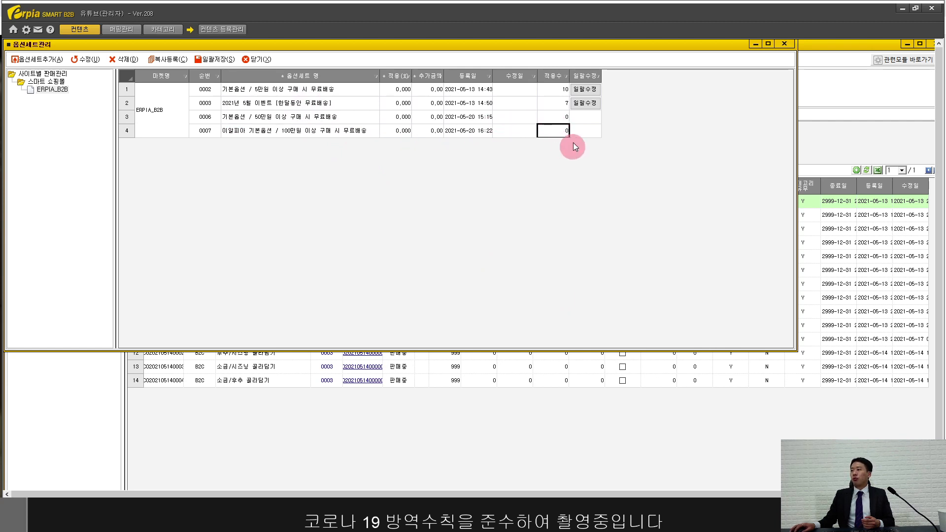
pyautogui.click(269, 131)
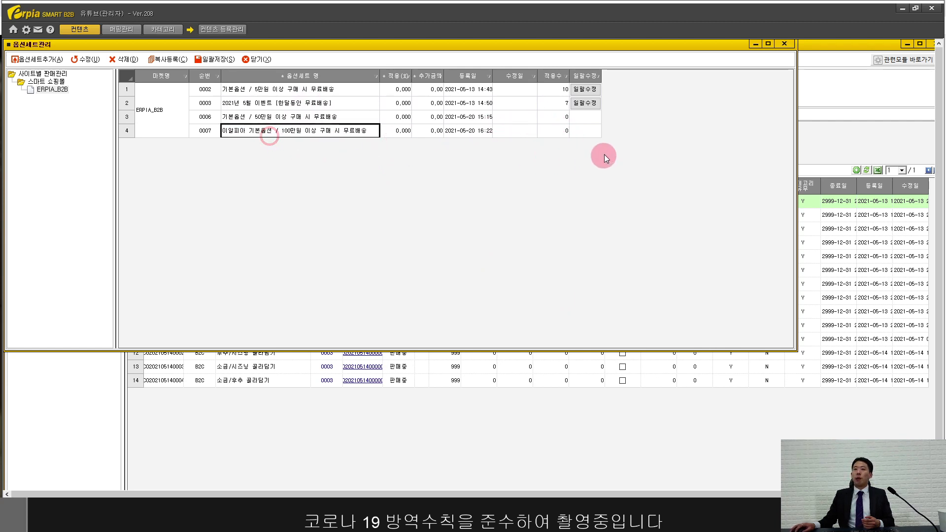
pyautogui.click(558, 135)
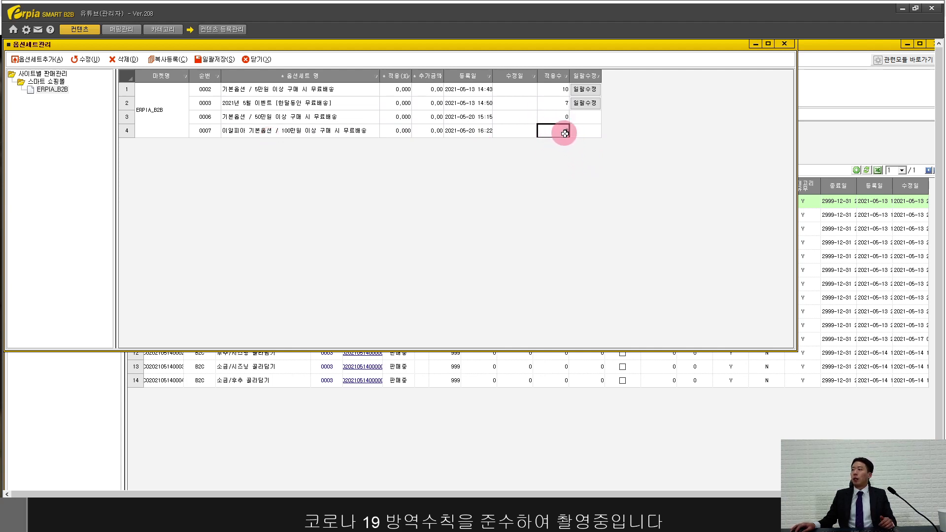
pyautogui.click(344, 133)
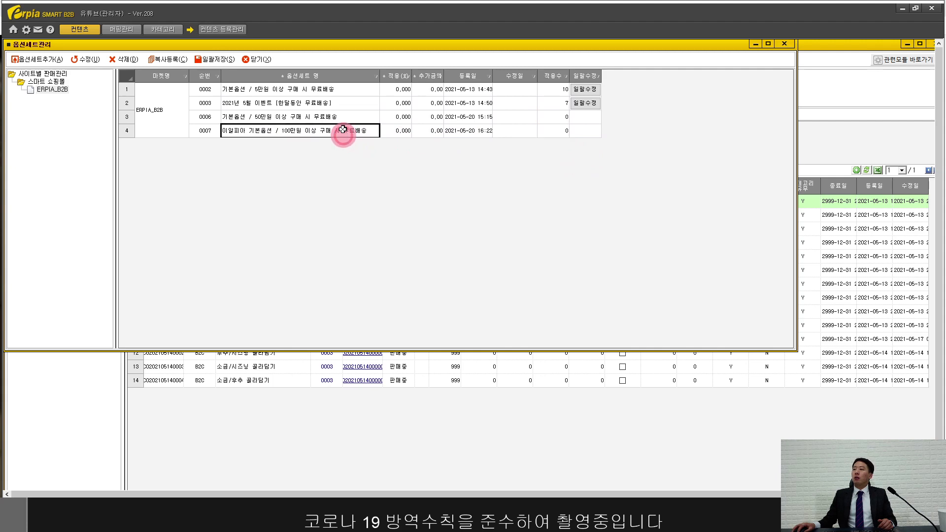
pyautogui.click(263, 59)
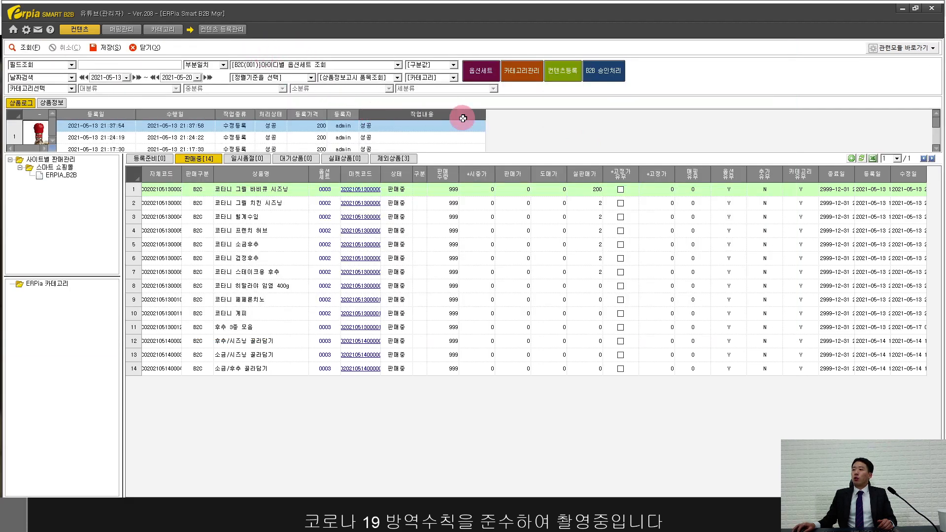
# Step: Load the existing content entries in content management and start a blank new entry
pyautogui.click(557, 72)
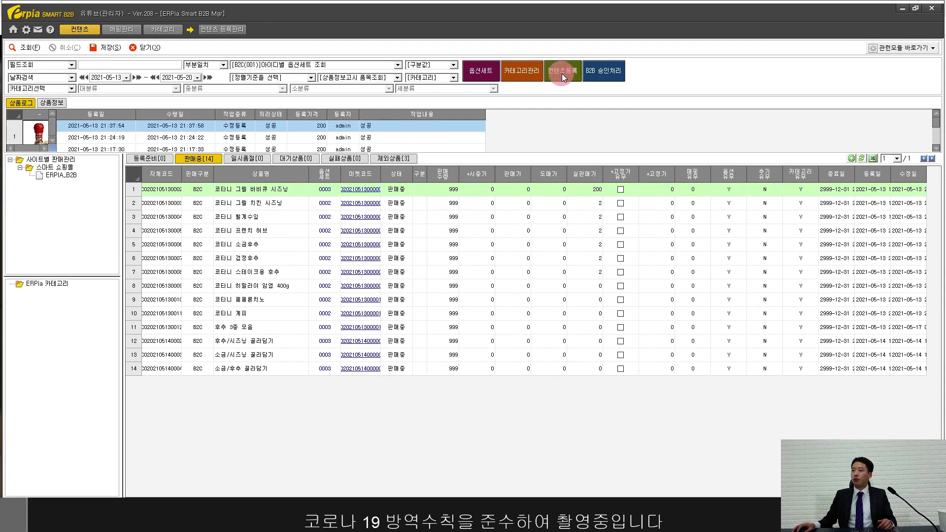
pyautogui.click(562, 73)
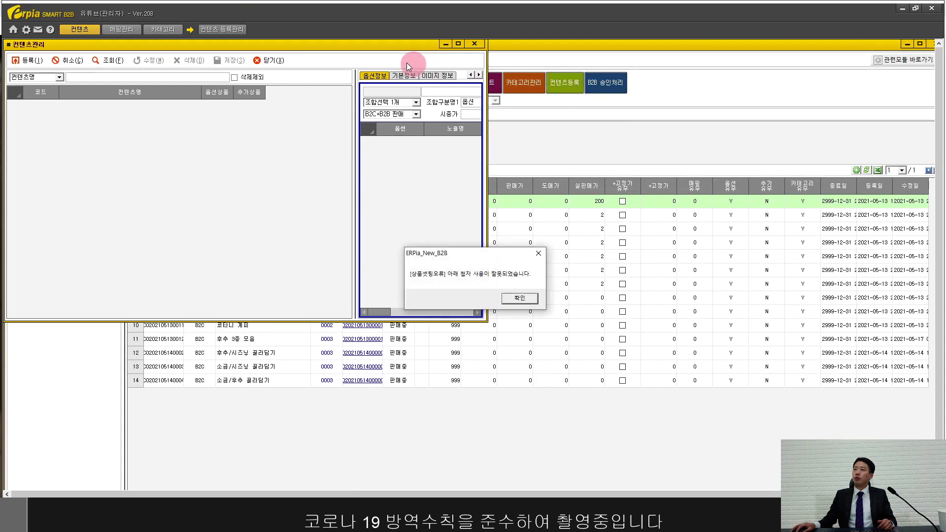
pyautogui.click(519, 298)
pyautogui.doubleClick(325, 44)
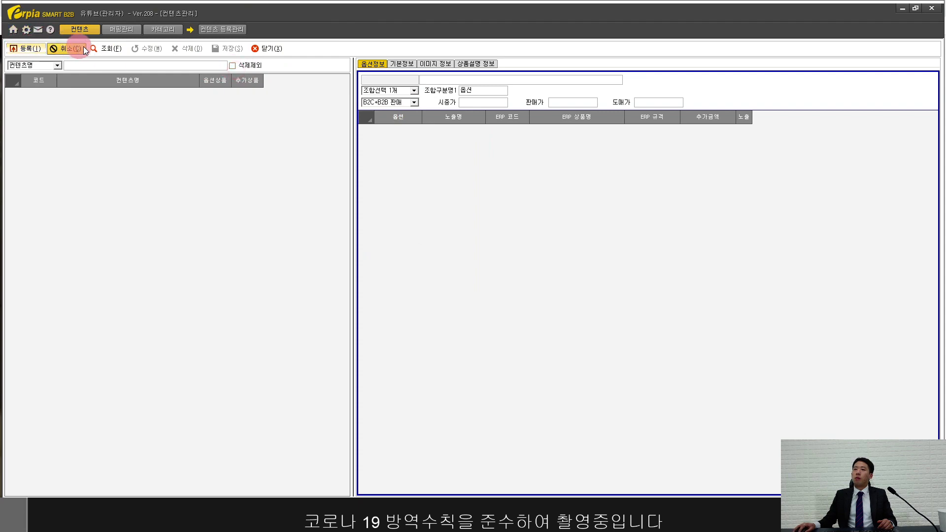
pyautogui.click(97, 47)
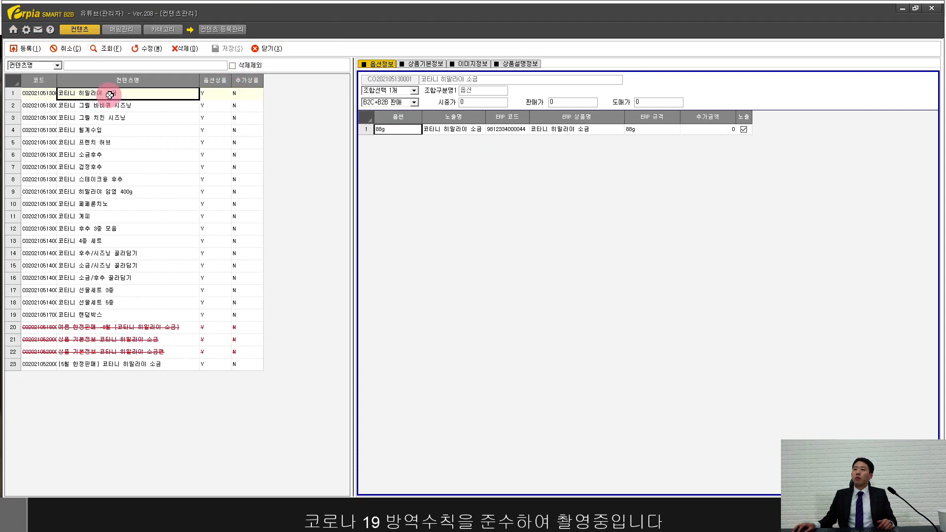
pyautogui.moveTo(109, 94); pyautogui.dragTo(148, 310)
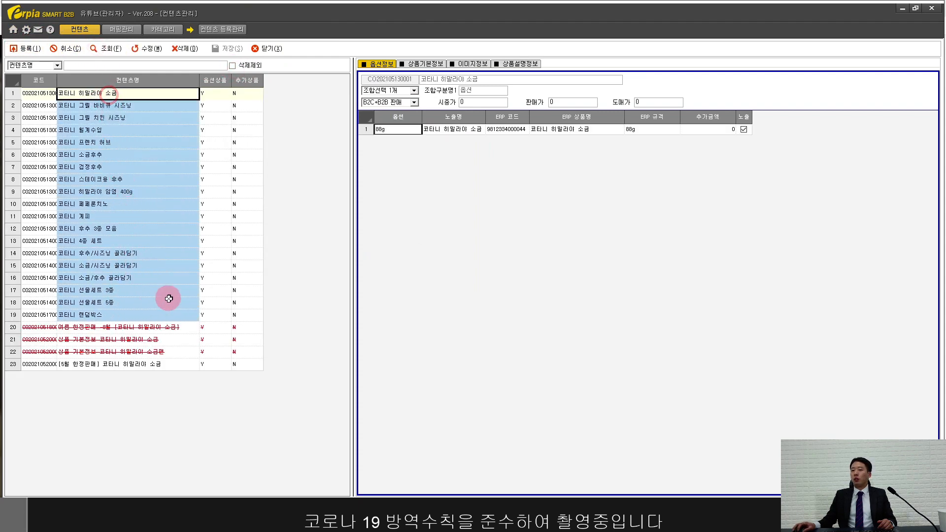
pyautogui.click(34, 49)
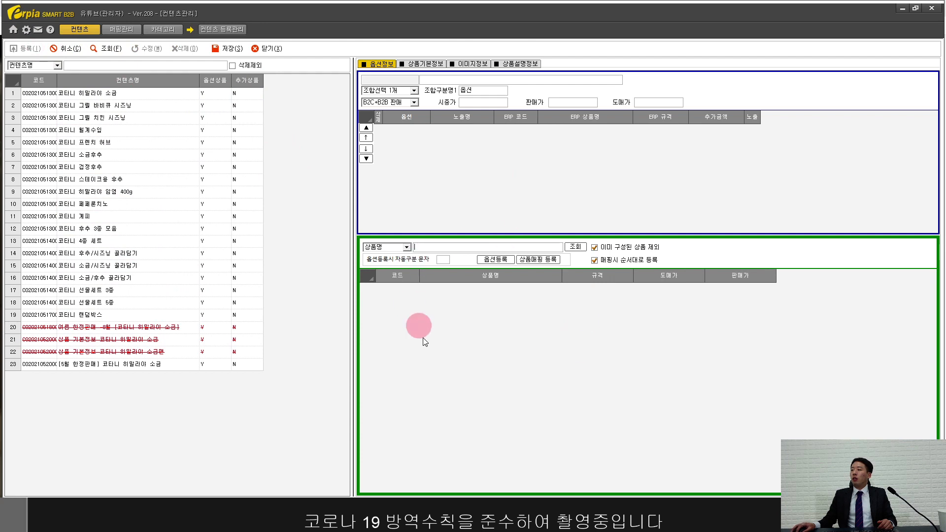
# Step: Search for 히말라야 소금 and add 코타니 히말라야 소금 as an option row
pyautogui.click(455, 248)
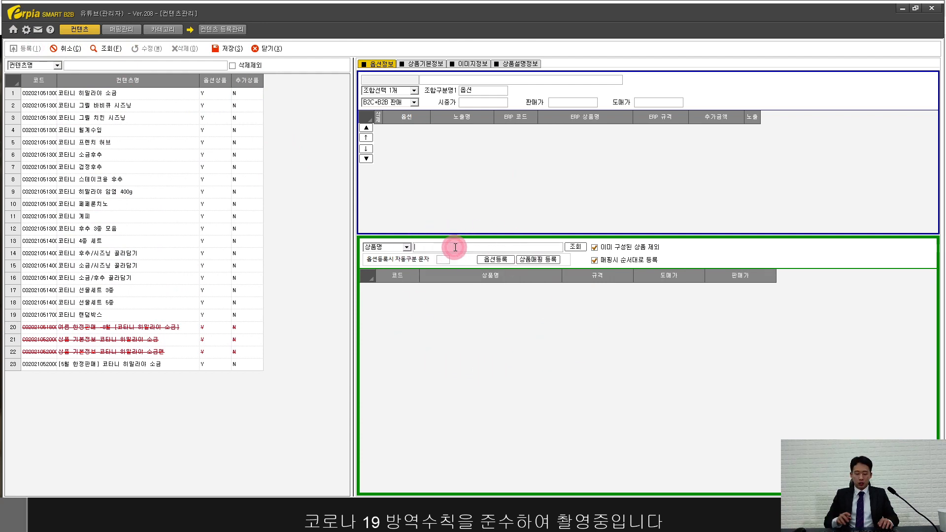
pyautogui.write('히말라야 소금')
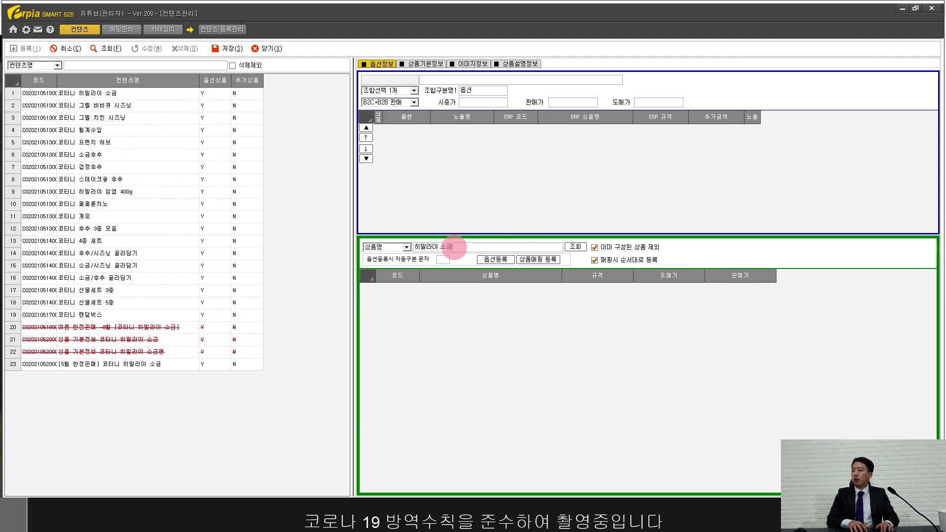
pyautogui.press('Return')
pyautogui.click(464, 289)
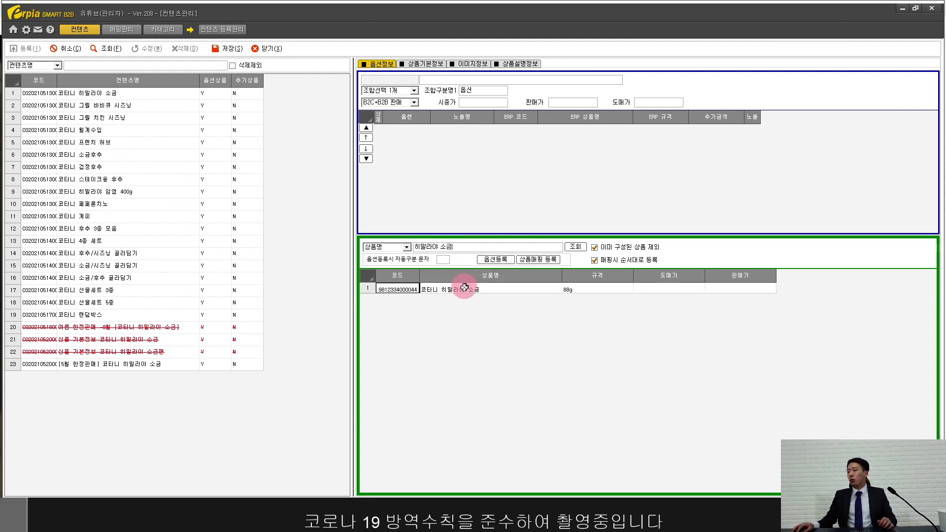
pyautogui.click(492, 260)
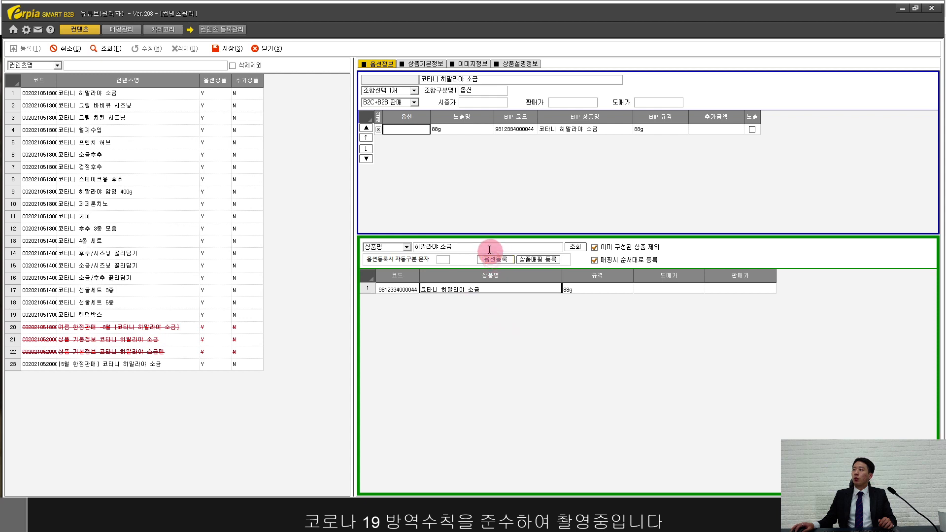
# Step: Set the option's display name to '[코타니 히말라야 소금' and its option value to 88g
pyautogui.click(574, 131)
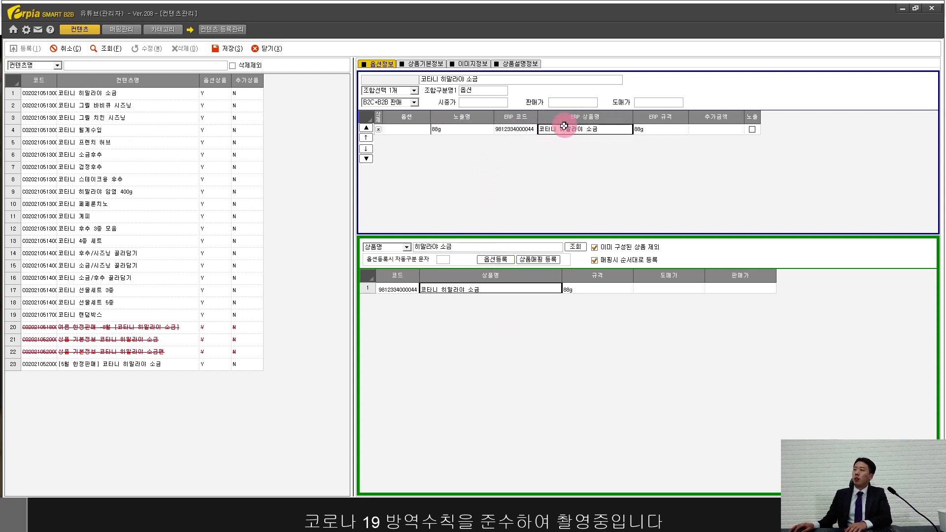
pyautogui.click(517, 130)
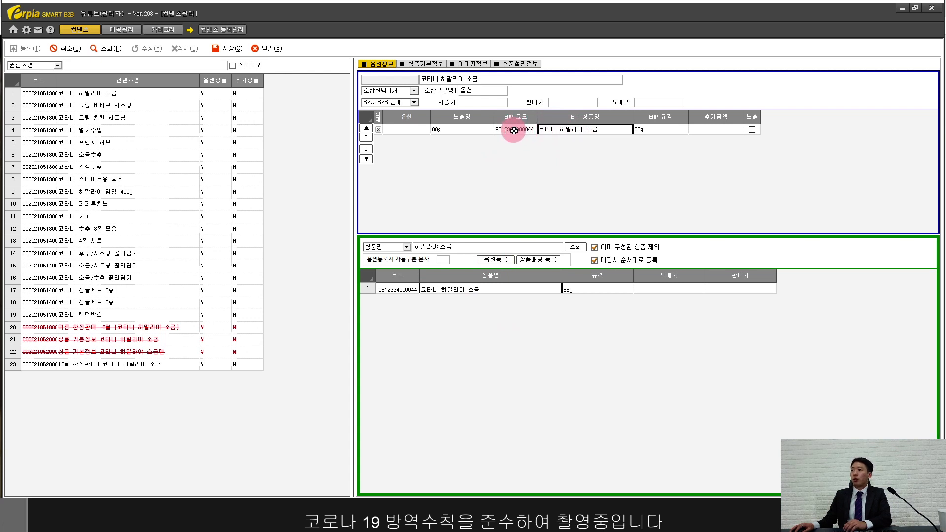
pyautogui.click(565, 130)
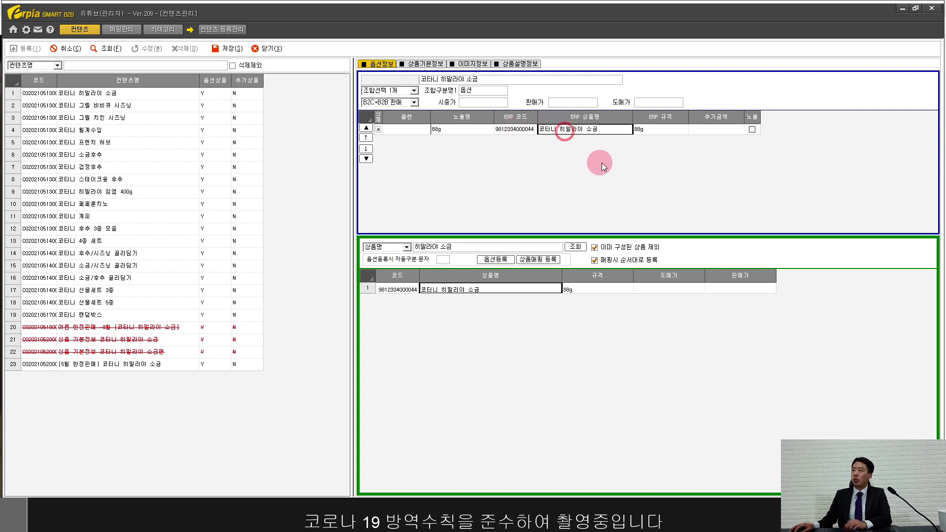
pyautogui.click(648, 132)
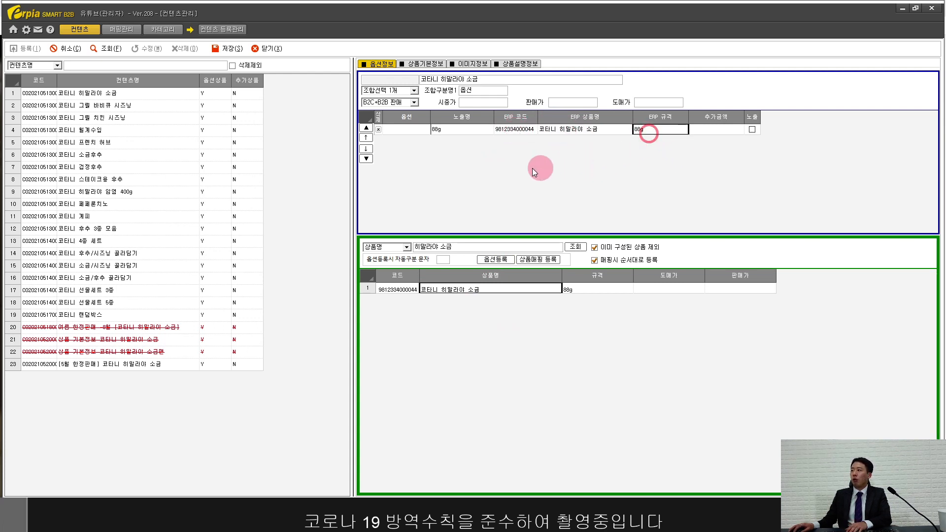
pyautogui.click(450, 129)
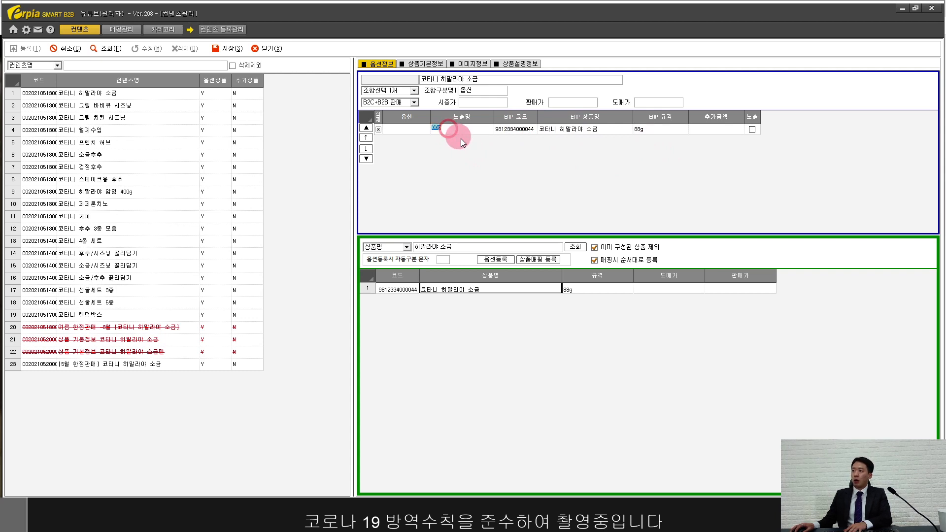
pyautogui.press('Delete')
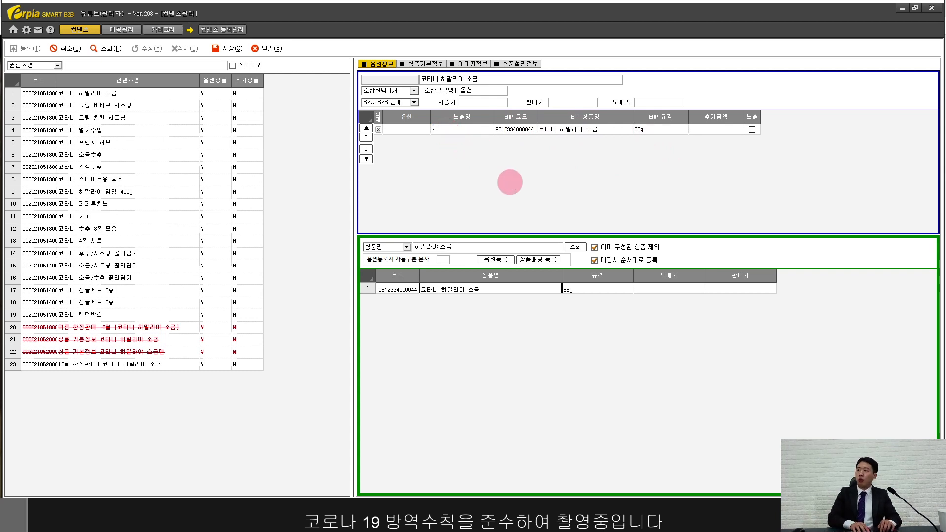
pyautogui.write('[코타니')
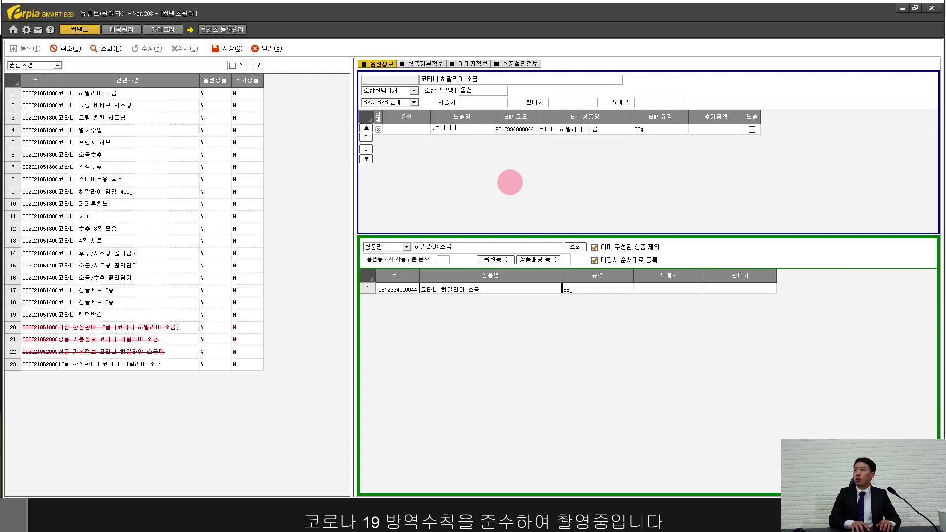
pyautogui.write(' 히말라야 ')
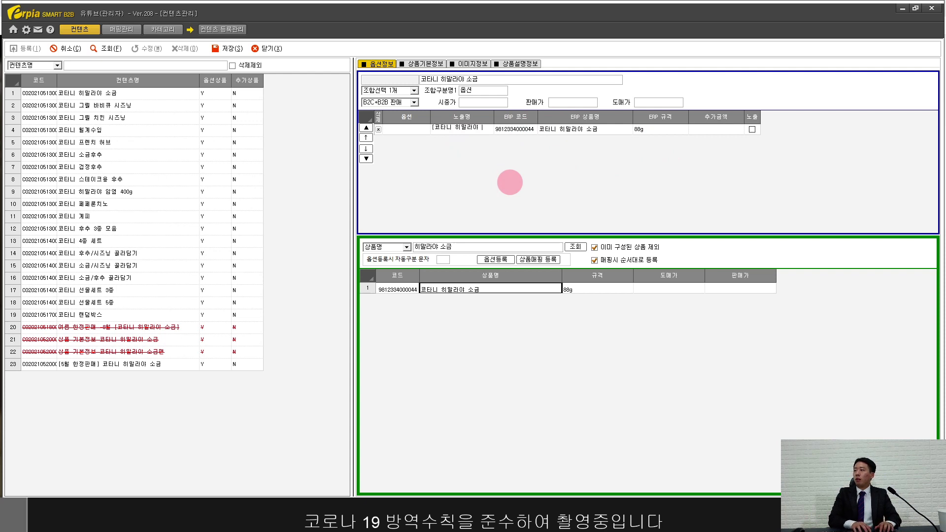
pyautogui.write('소금')
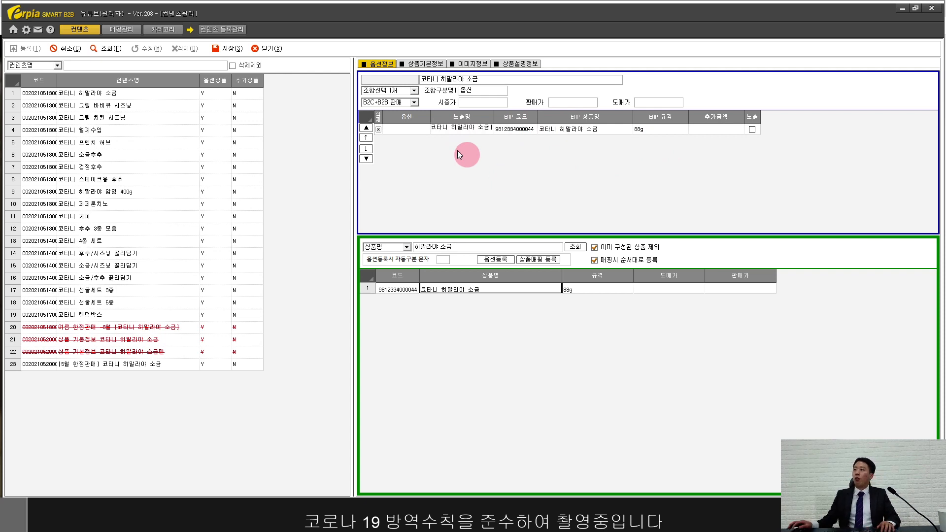
pyautogui.click(413, 130)
pyautogui.write('88')
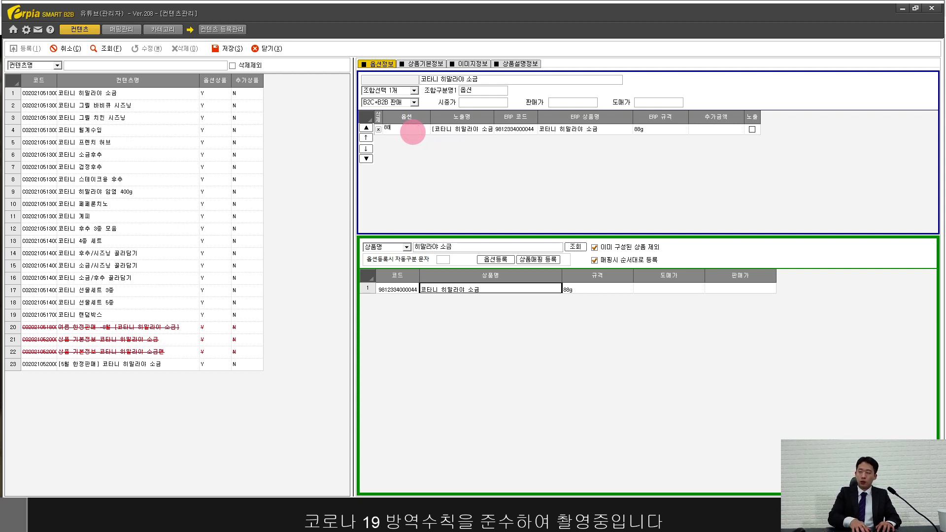
pyautogui.write('g')
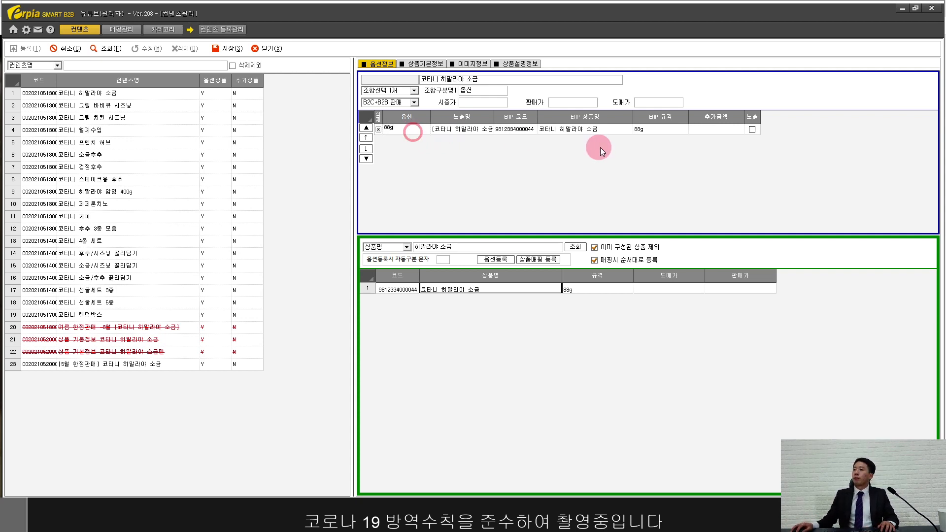
pyautogui.click(602, 131)
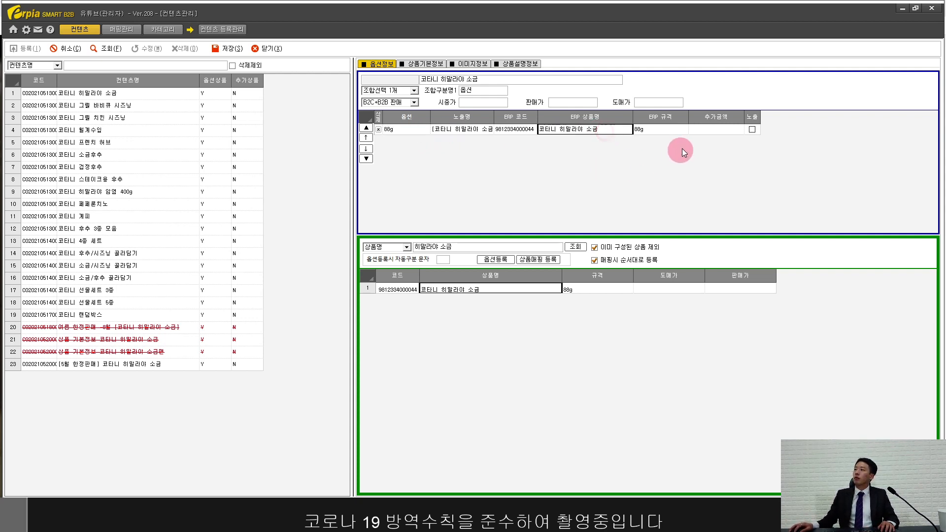
# Step: Prefix the product name with '6월 예약판매', giving 6월 예약판매 히말라야 소금
pyautogui.click(424, 63)
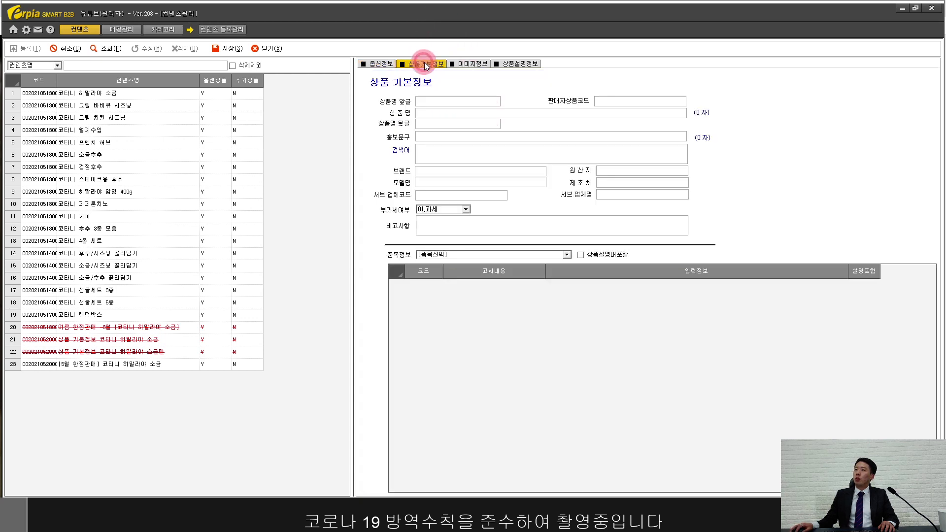
pyautogui.click(424, 98)
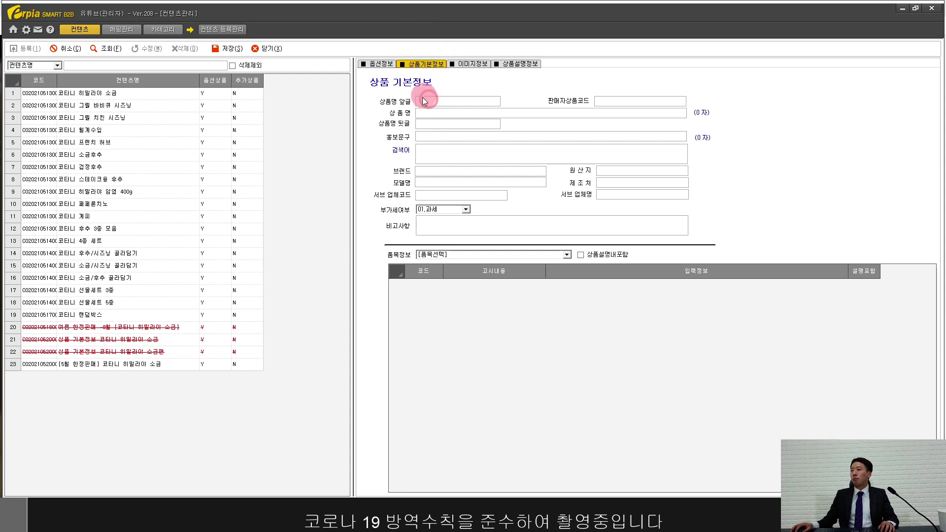
pyautogui.click(427, 113)
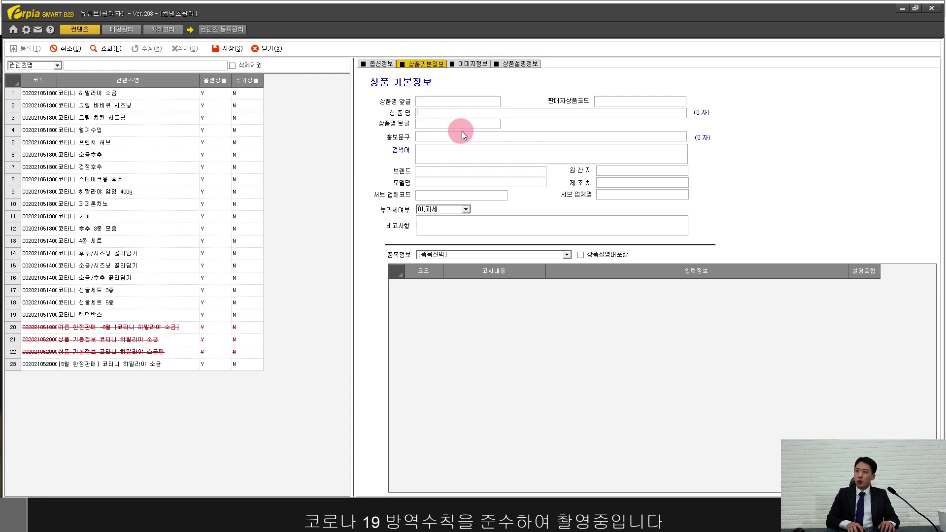
pyautogui.write('z')
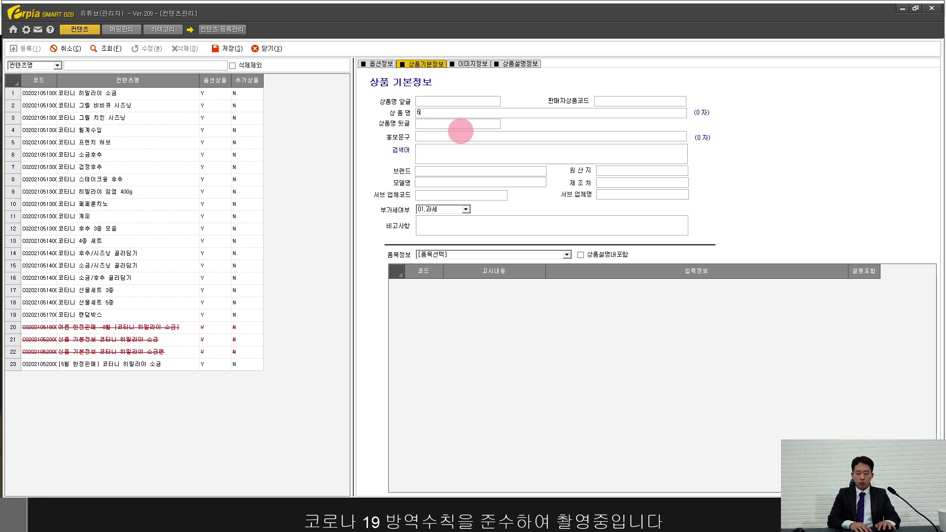
pyautogui.write('월 ㅇ')
pyautogui.write('약')
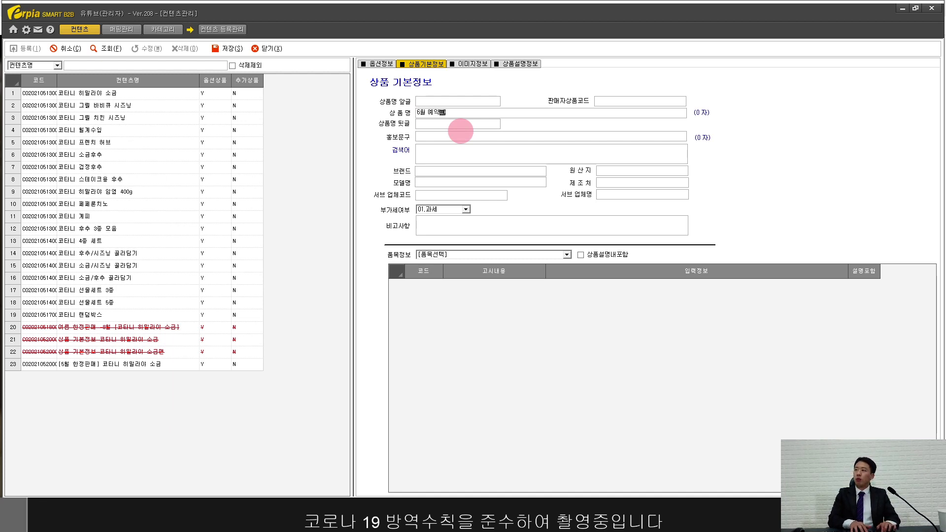
pyautogui.write('판ㅁ')
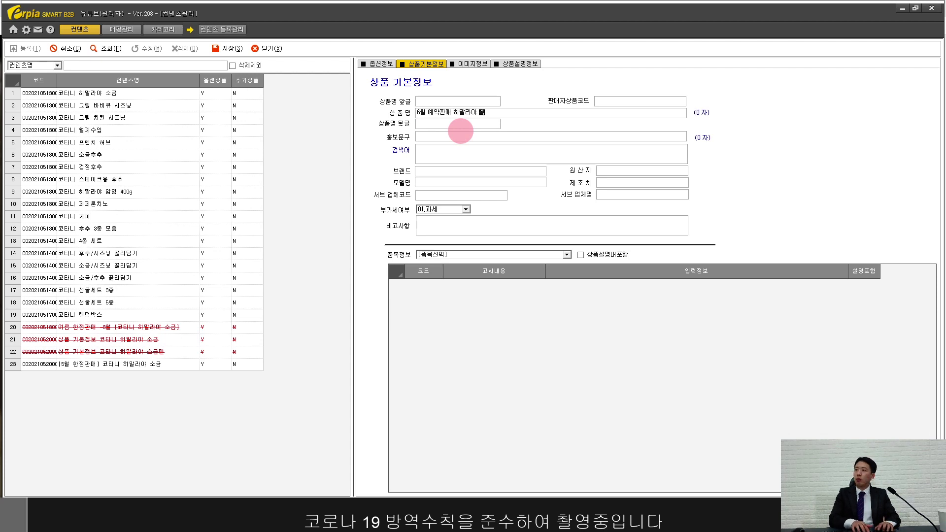
pyautogui.click(441, 135)
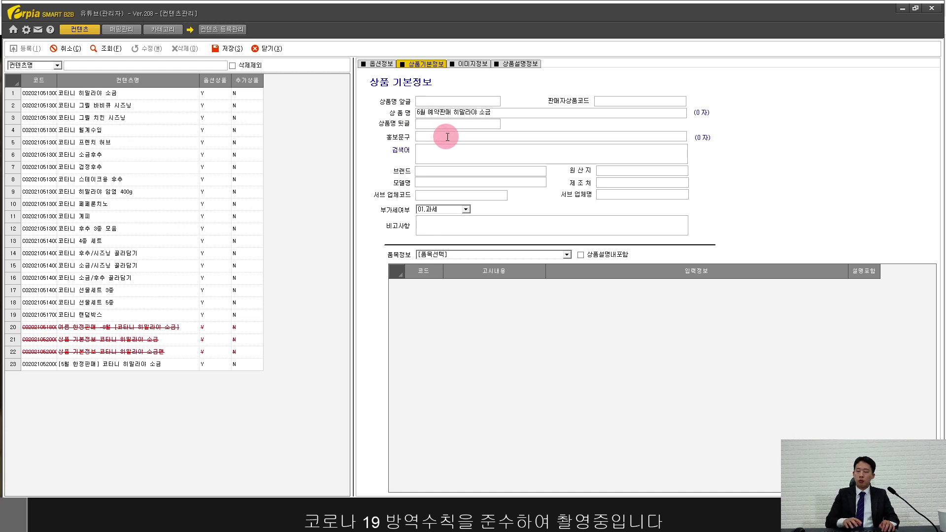
pyautogui.click(426, 151)
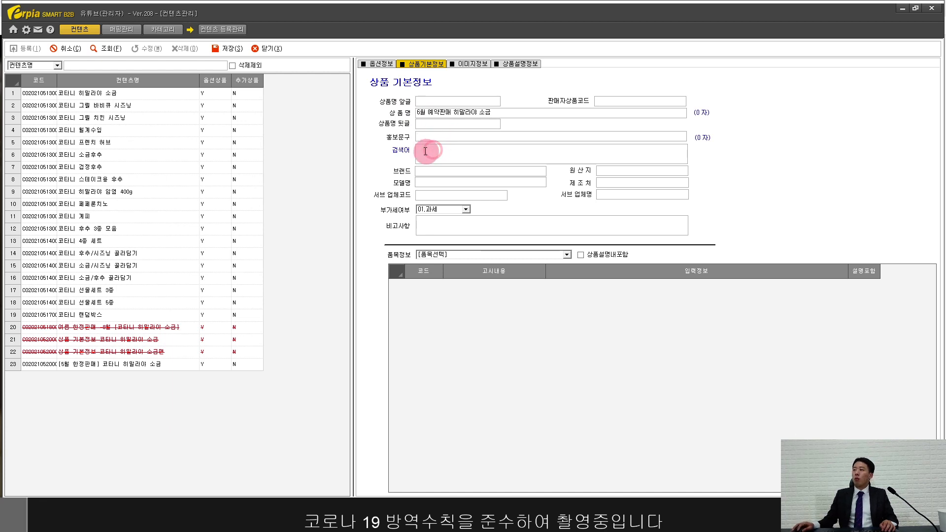
pyautogui.click(434, 126)
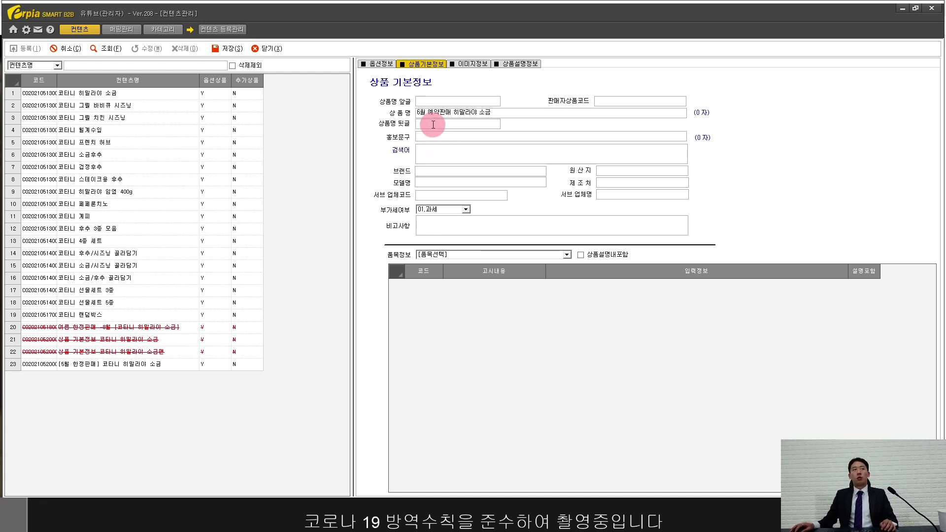
pyautogui.click(457, 152)
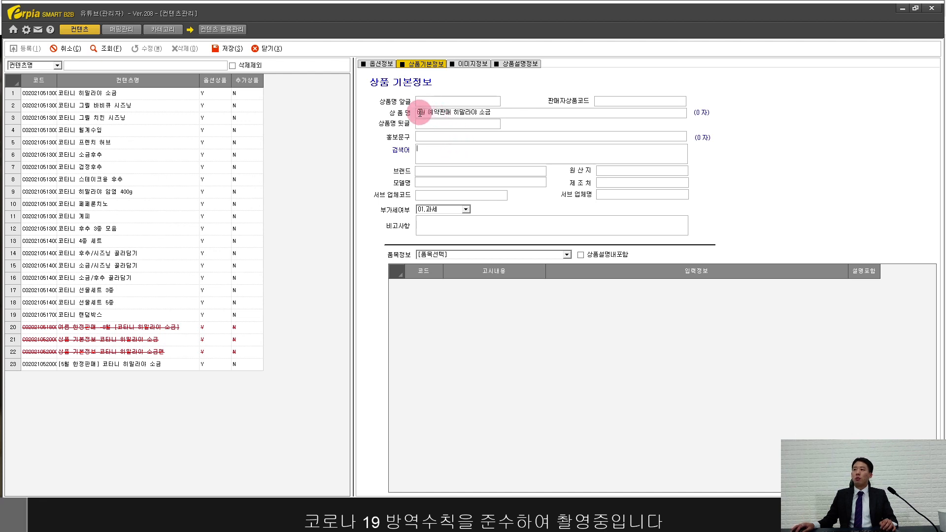
pyautogui.moveTo(418, 112); pyautogui.dragTo(502, 113)
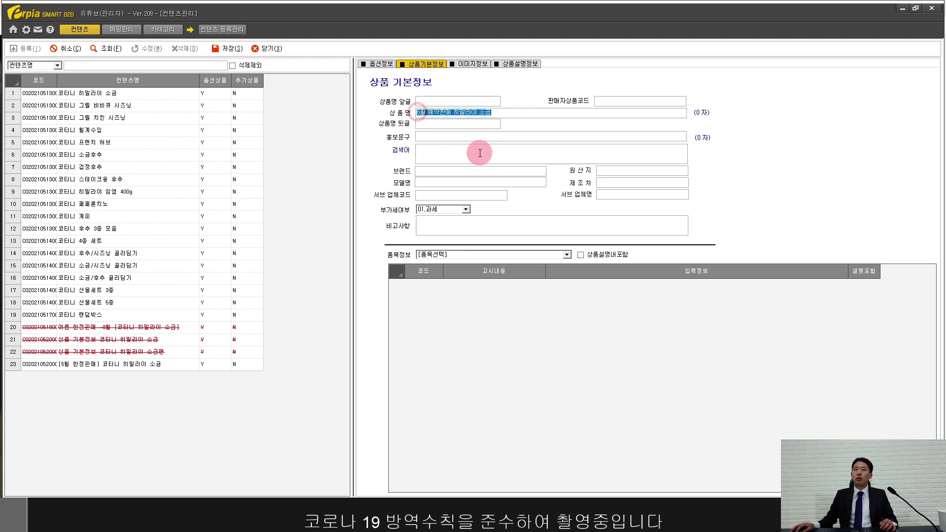
# Step: Enter search keywords 히말라야 and 후추, and 코타니 as brand and manufacturer
pyautogui.click(450, 153)
pyautogui.write('히')
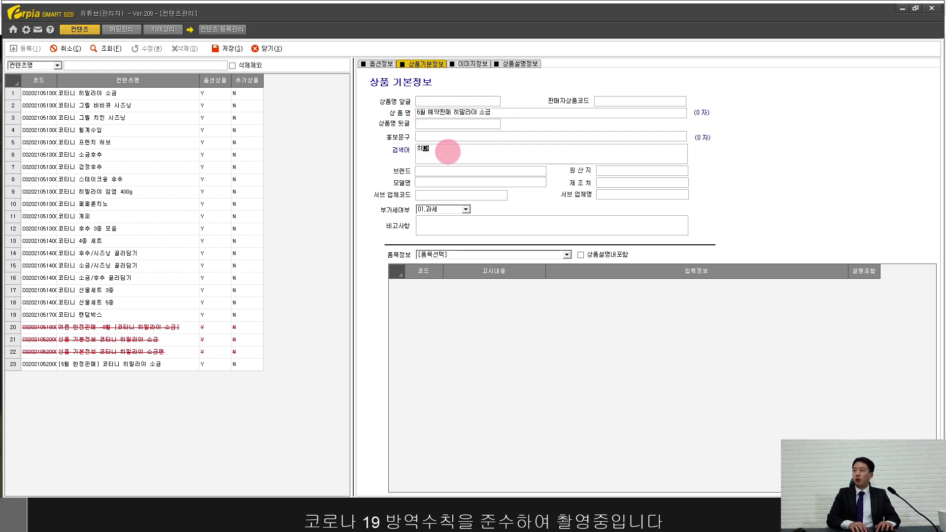
pyautogui.write('말라야, 소금, 코타니, 향신료')
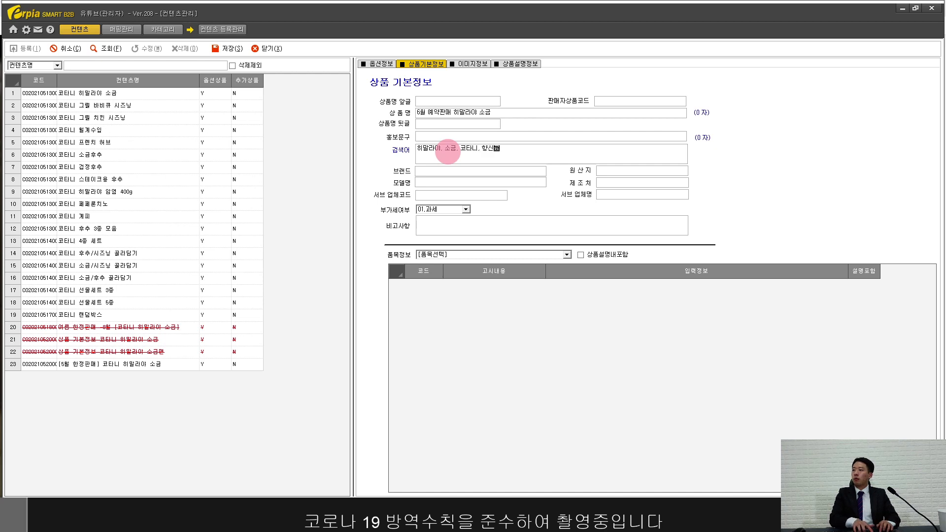
pyautogui.write('후추')
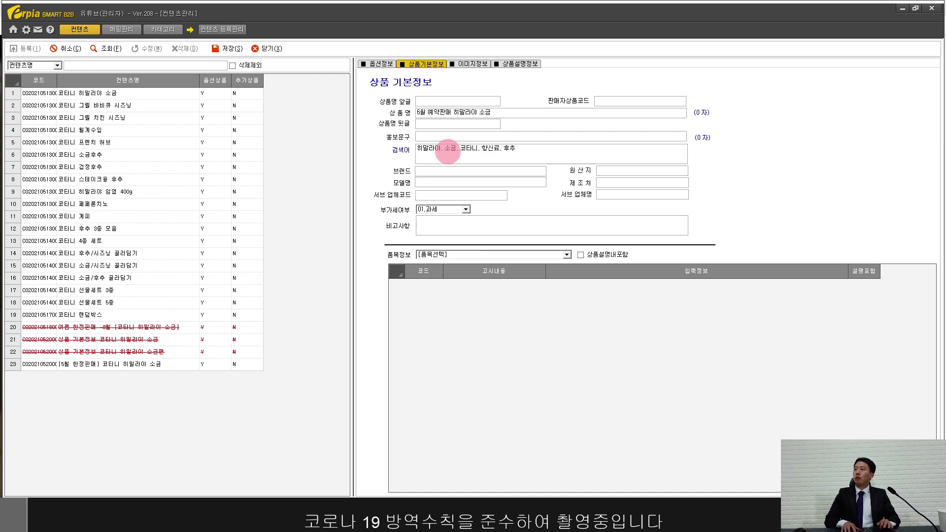
pyautogui.click(450, 168)
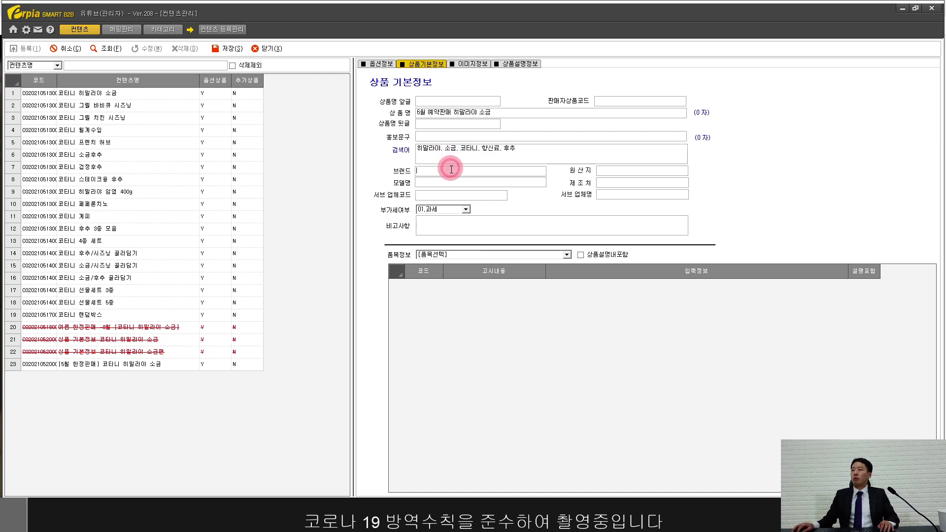
pyautogui.write('코타니')
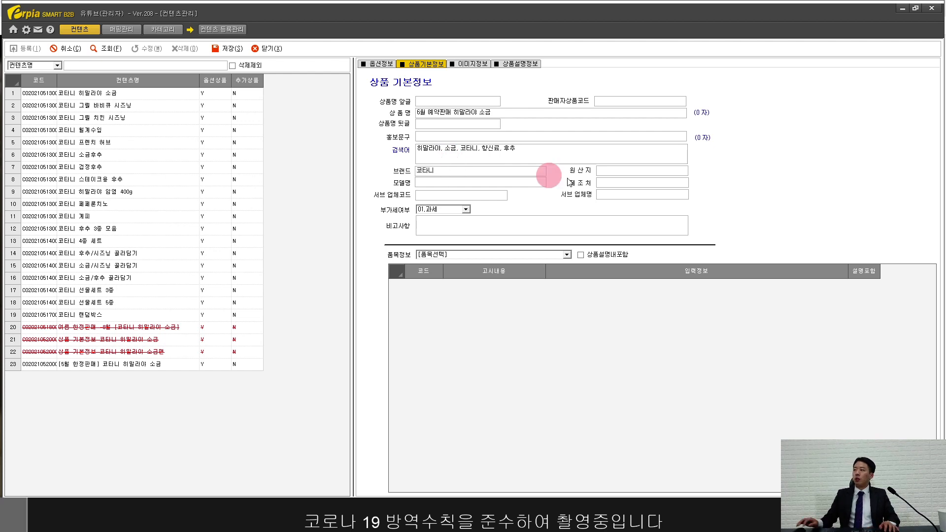
pyautogui.click(620, 172)
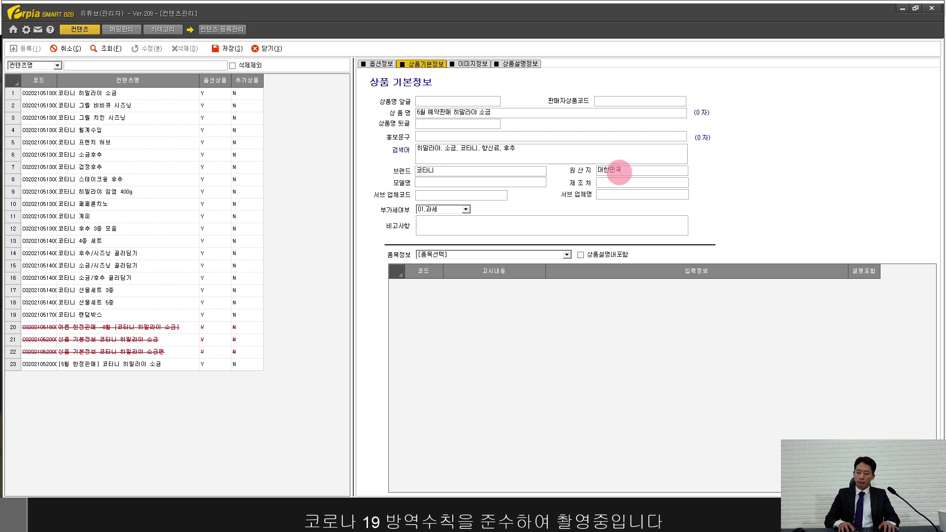
pyautogui.write('코타니')
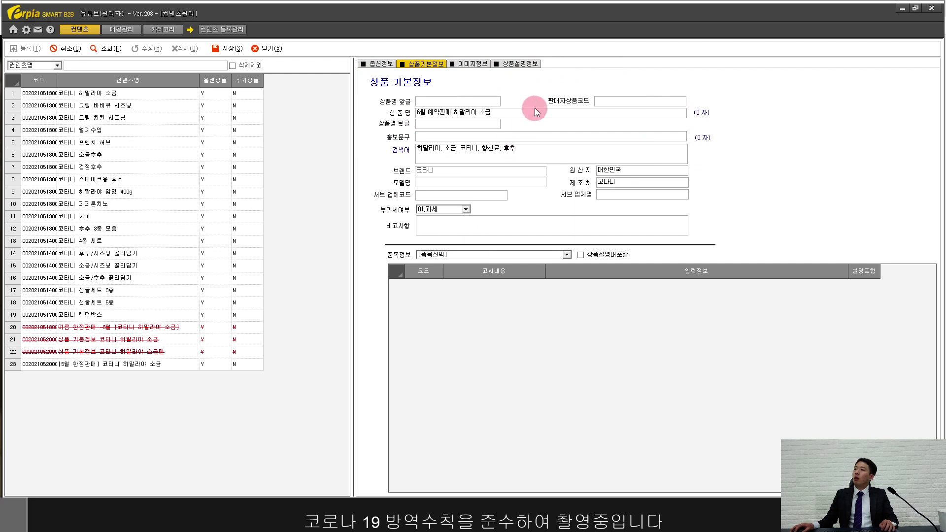
# Step: Choose 가공식품 as the product notice category
pyautogui.click(503, 255)
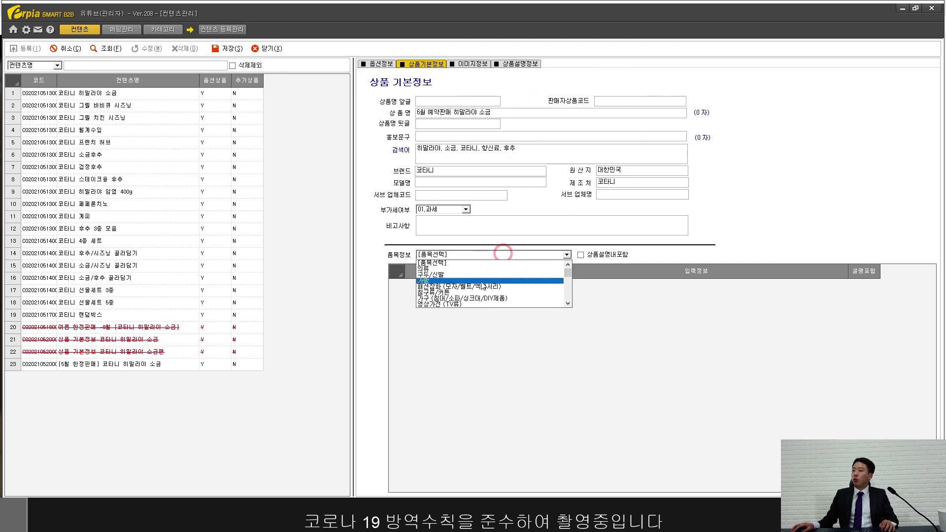
pyautogui.scroll(-5, 484, 286)
pyautogui.scroll(-1, 483, 286)
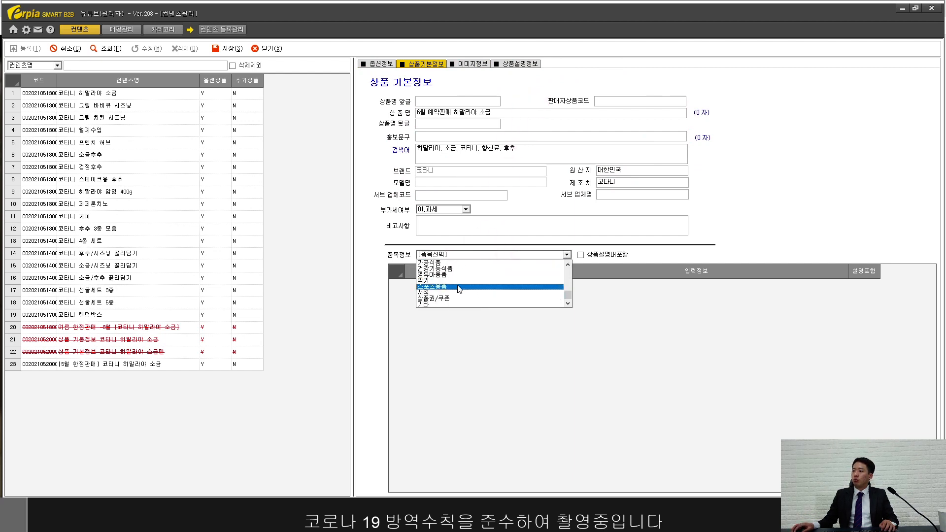
pyautogui.click(458, 264)
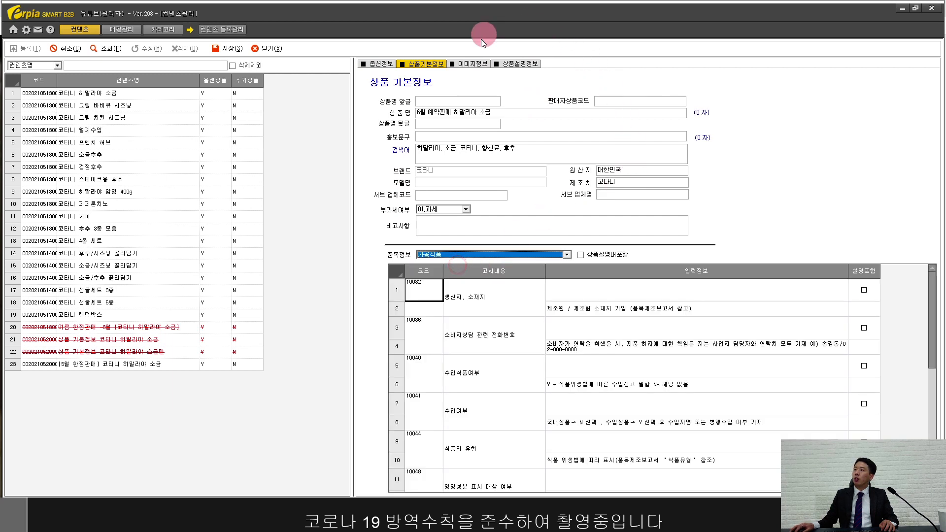
pyautogui.click(481, 65)
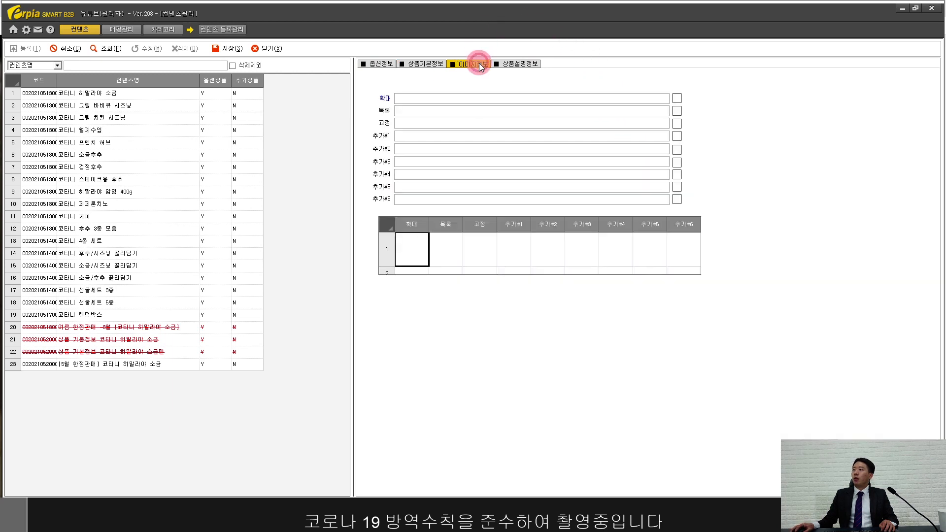
# Step: Paste the test.jpg image address into the enlarged image and additional image #1 fields
pyautogui.click(476, 97)
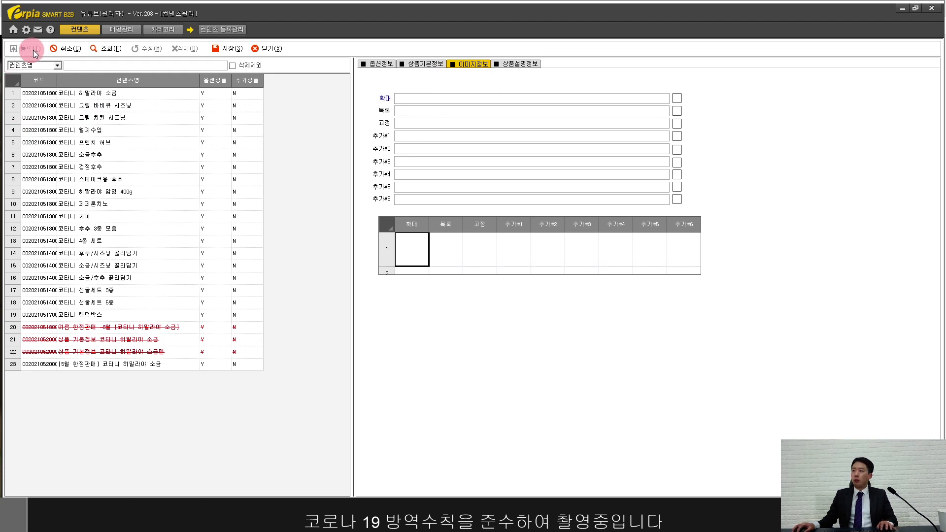
pyautogui.click(477, 99)
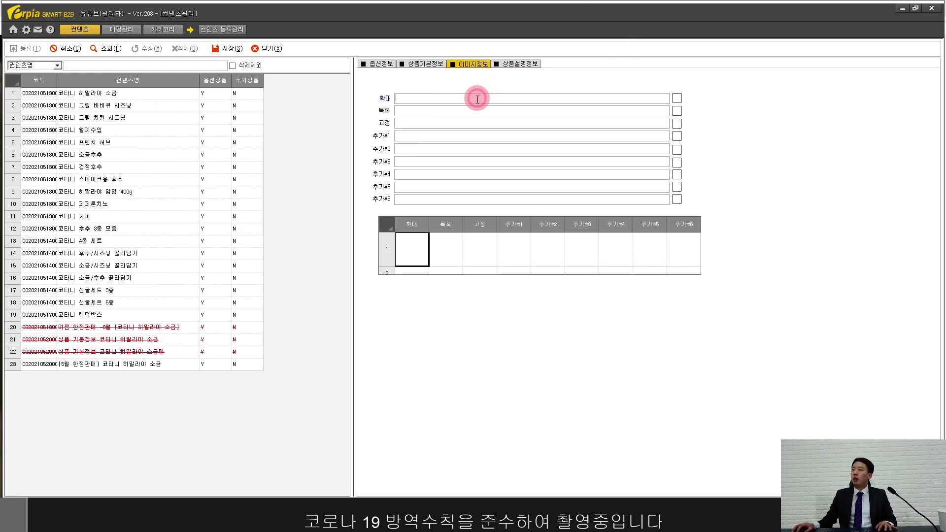
pyautogui.write('http://erpia2.godohosting.com/erpia_update/img/notice/youtube/test.jpg')
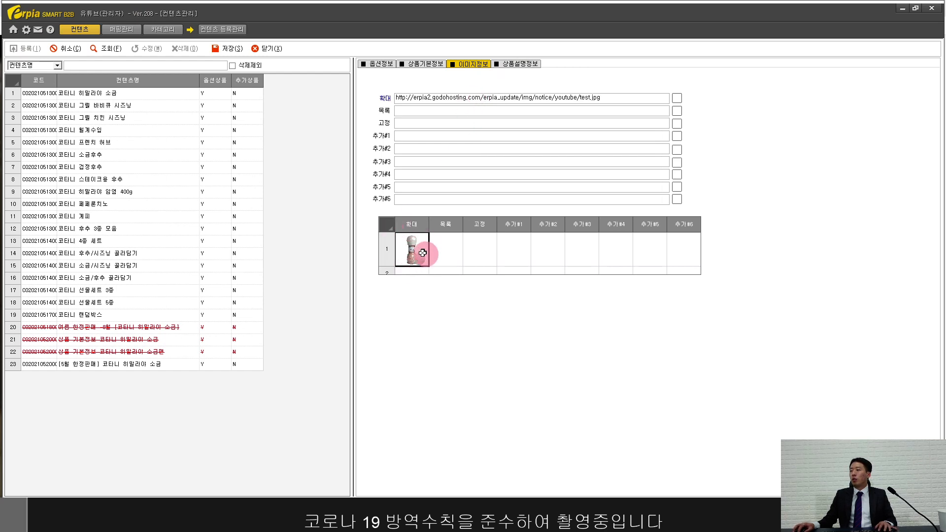
pyautogui.click(456, 112)
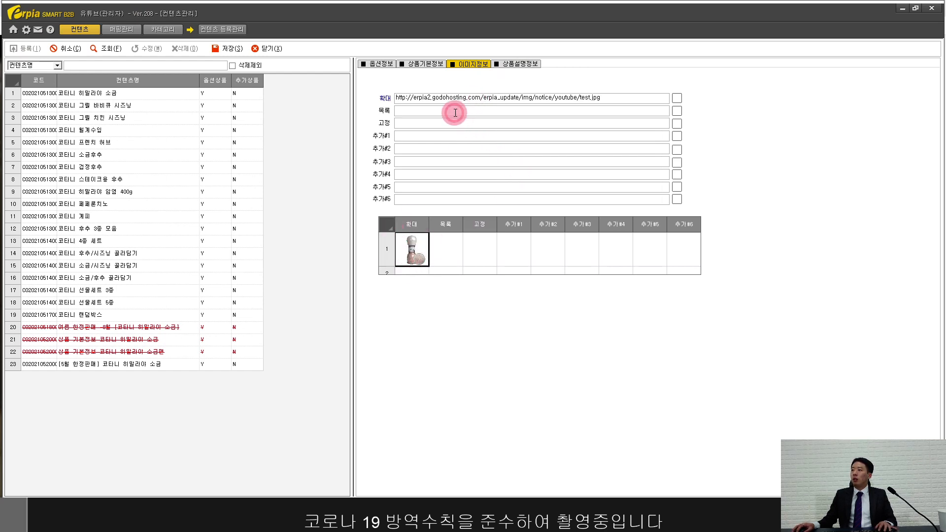
pyautogui.click(446, 132)
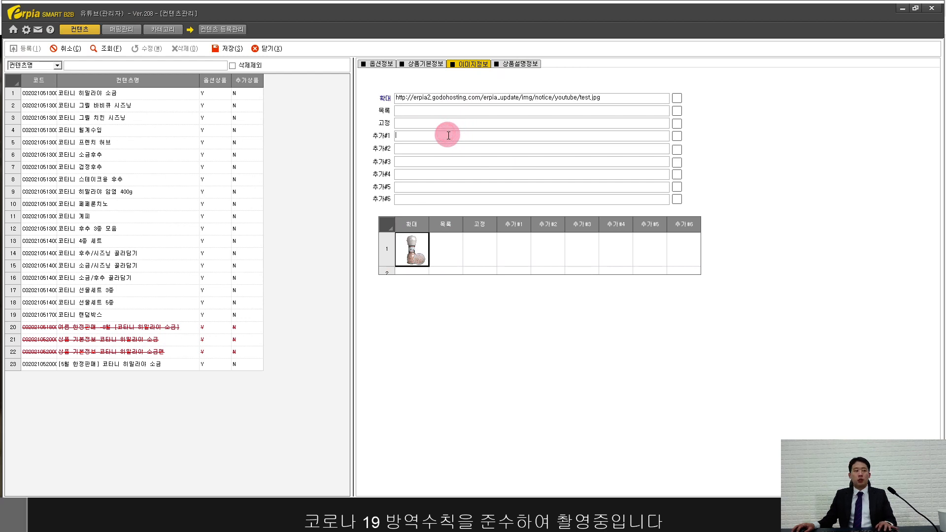
pyautogui.write('http://erpia2.godohosting.com/erpia_update/img/notice/youtube/test.jpg')
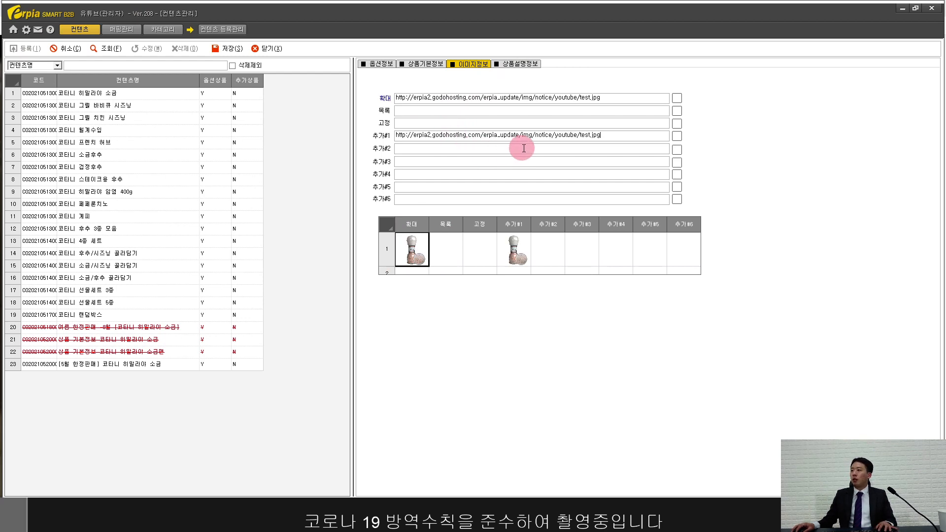
pyautogui.click(503, 111)
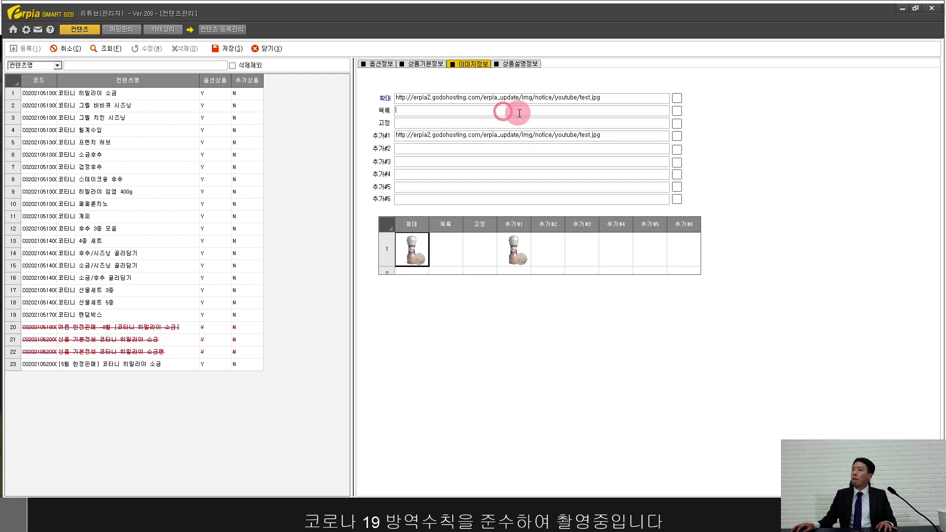
# Step: Paste the description HTML embedding the ko_hi.jpg KOTANYI Himalaya Salz image and preview it
pyautogui.click(519, 64)
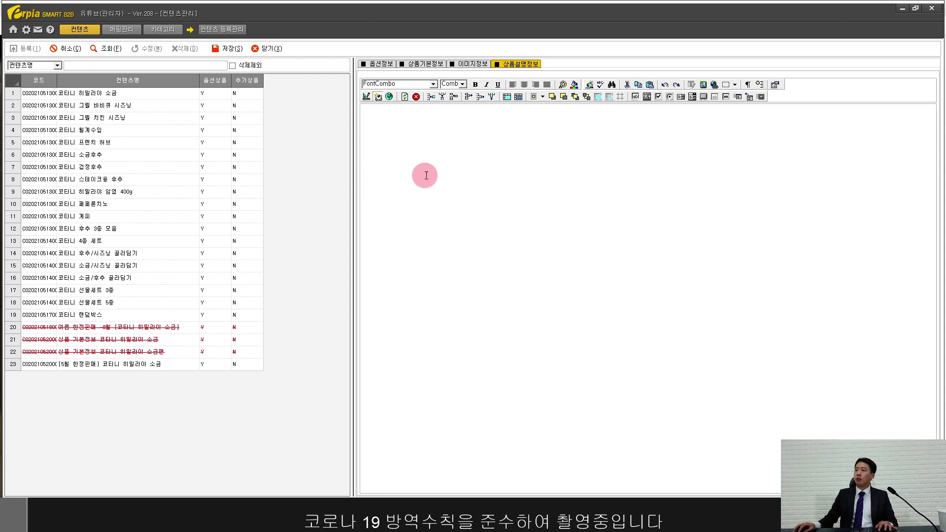
pyautogui.click(429, 153)
pyautogui.write('<div> <img src="http://www.drseller.net/kotanyi_img/ko_hi.jpg" style="display: block; margin: 0 auto; padding: 0; border: 0; text-align: center; max-width: 100%;"> </div>')
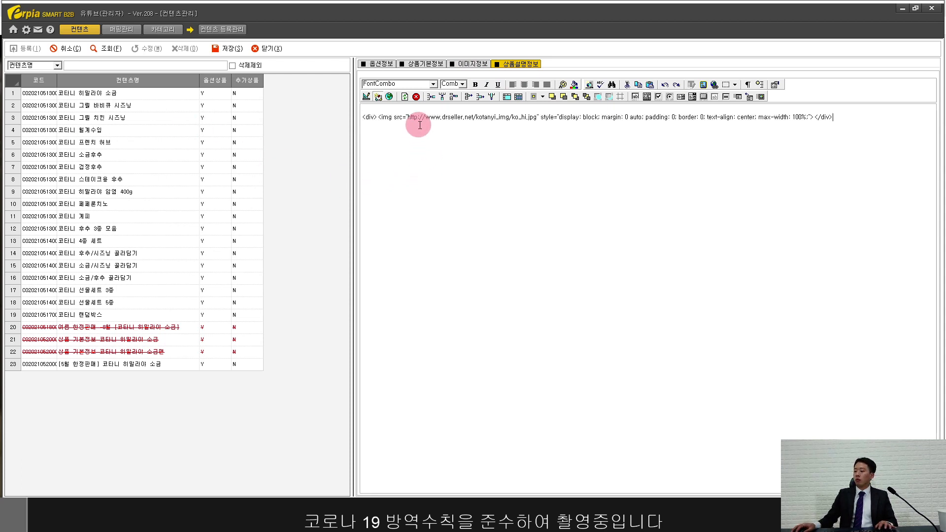
pyautogui.click(390, 97)
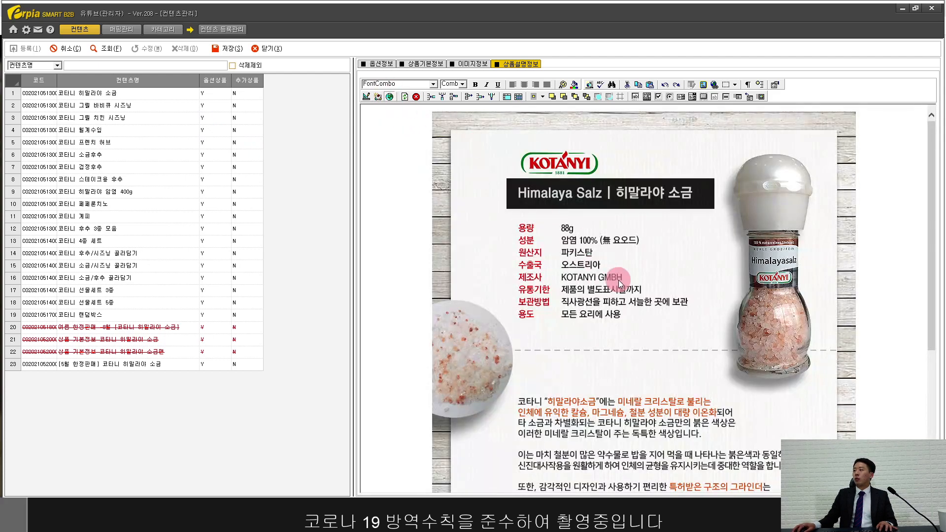
pyautogui.scroll(-3, 620, 279)
pyautogui.scroll(3, 665, 302)
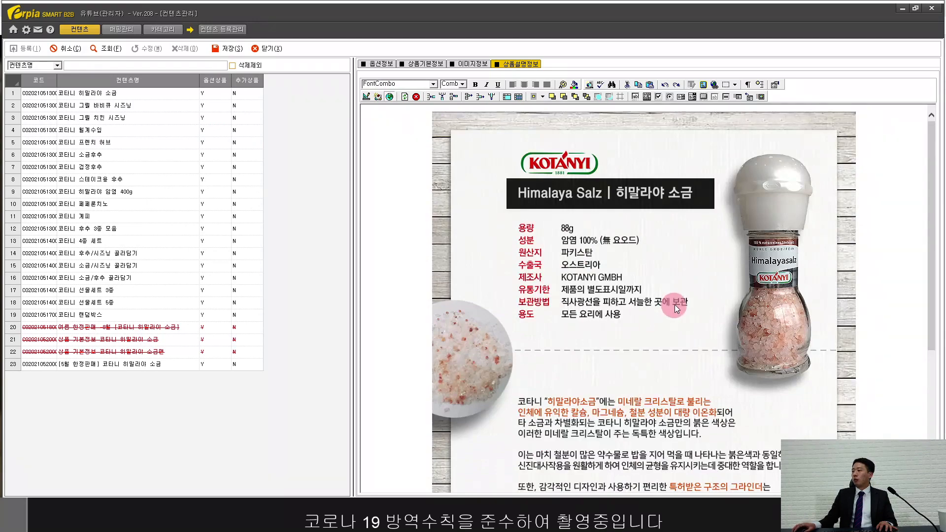
pyautogui.scroll(-4, 675, 305)
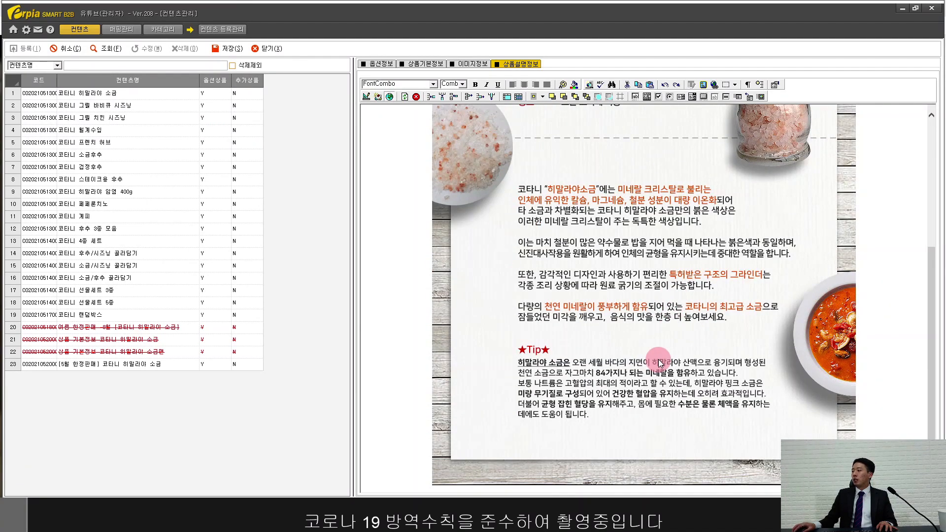
pyautogui.scroll(4, 658, 358)
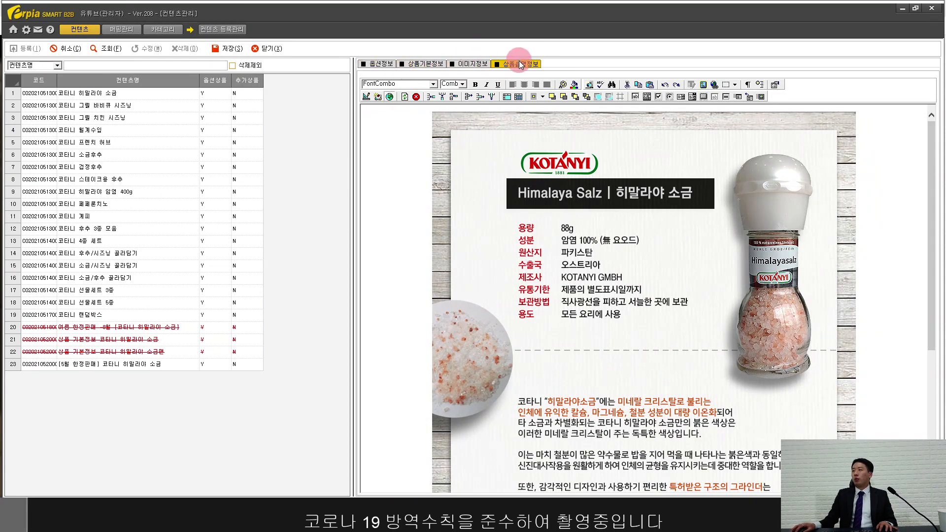
# Step: Save the salt product, close content registration, and list products awaiting registration (등록준비)
pyautogui.click(227, 47)
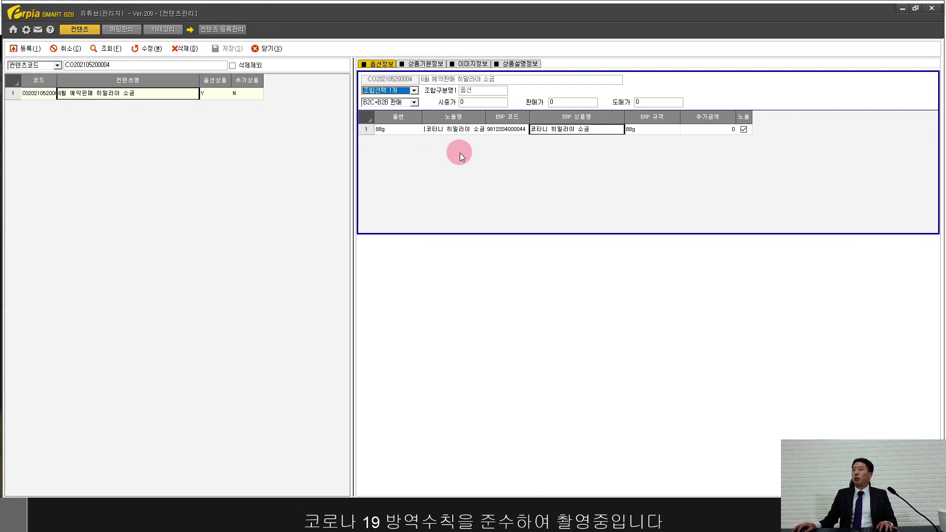
pyautogui.click(489, 131)
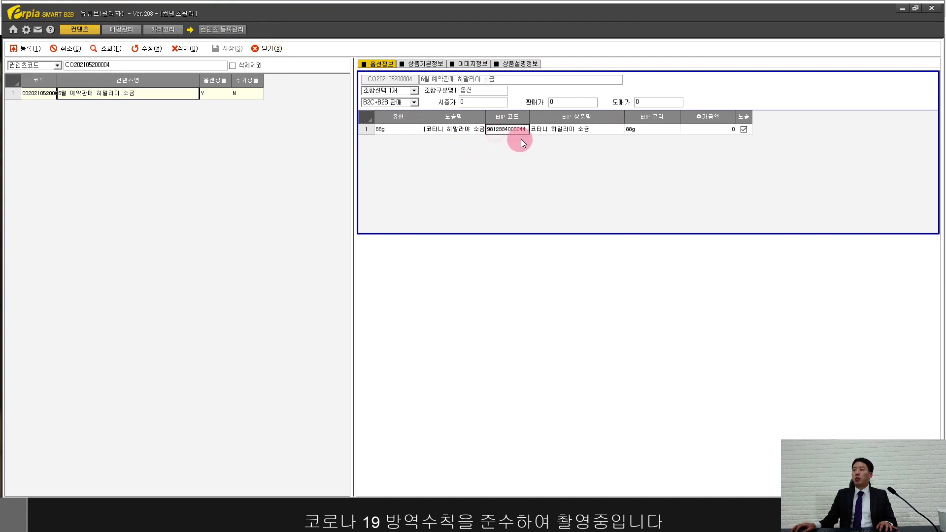
pyautogui.click(270, 48)
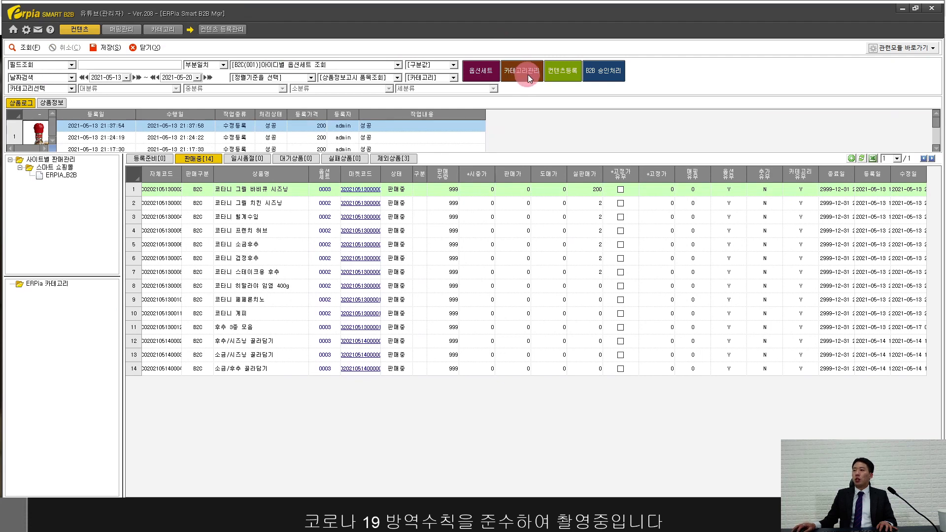
pyautogui.click(154, 159)
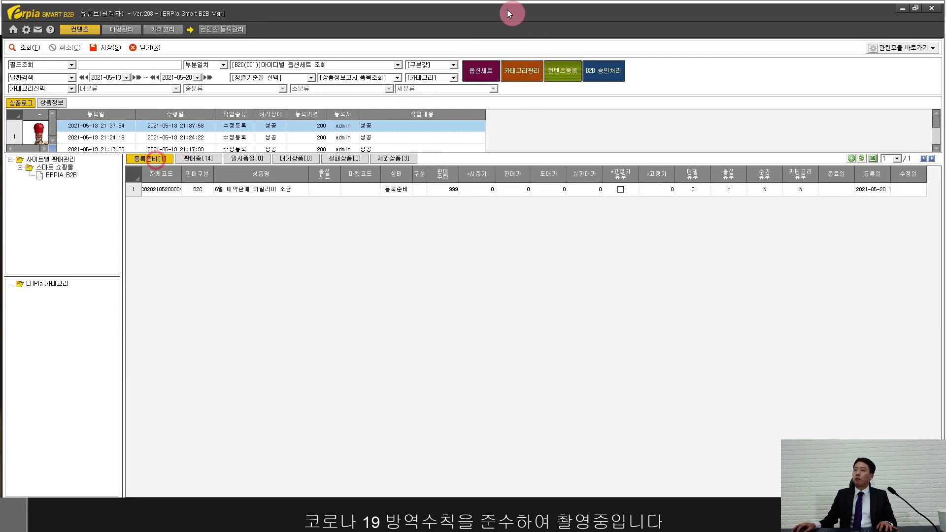
pyautogui.click(525, 72)
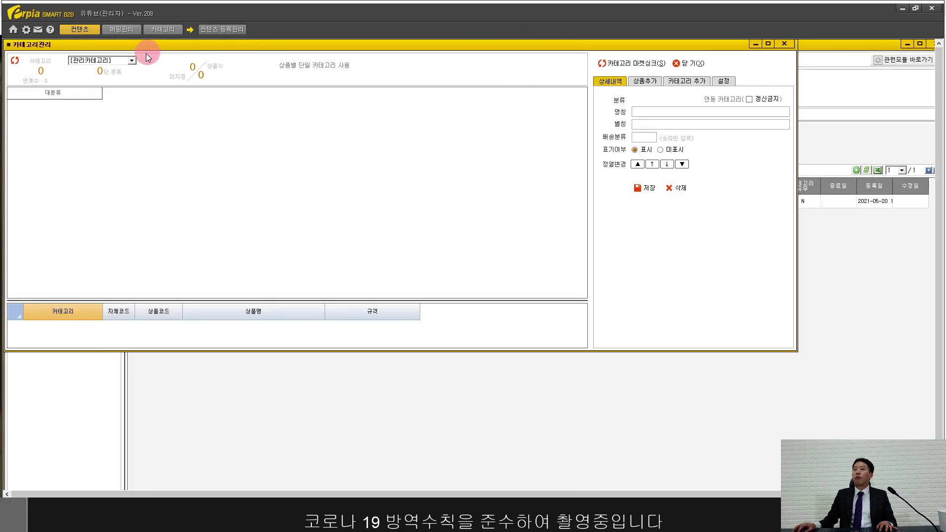
# Step: Load ERPIA_B2B categories, maximize the manager, and browse 단품, 선물세트, 골라담기, 신규세트, 신상품
pyautogui.click(127, 60)
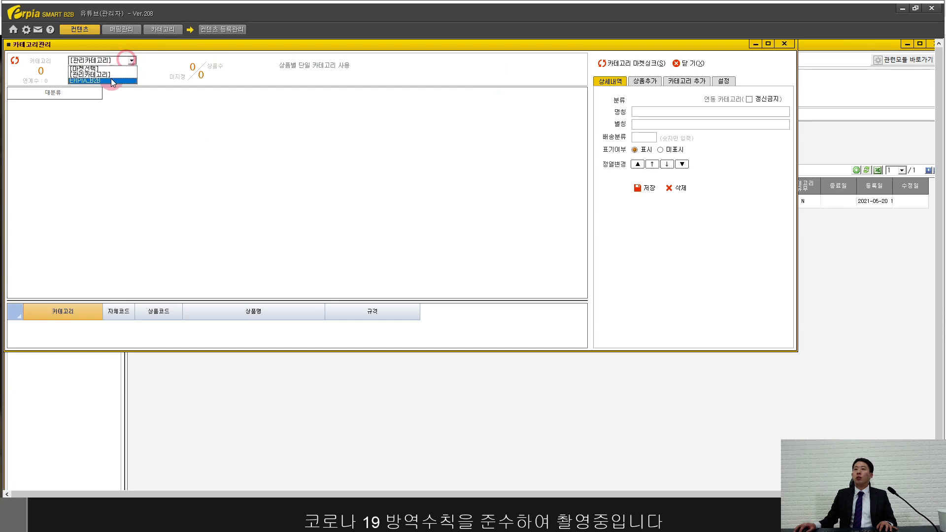
pyautogui.click(111, 79)
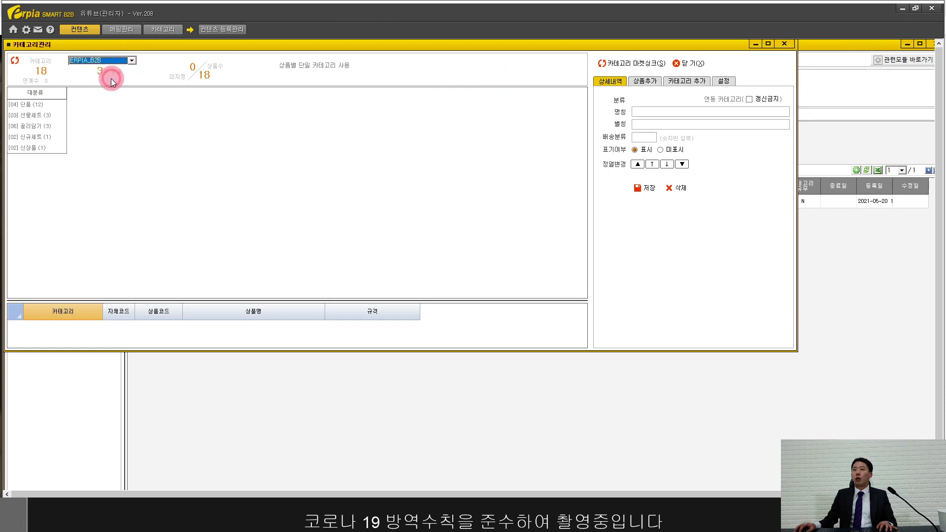
pyautogui.doubleClick(186, 47)
pyautogui.click(34, 94)
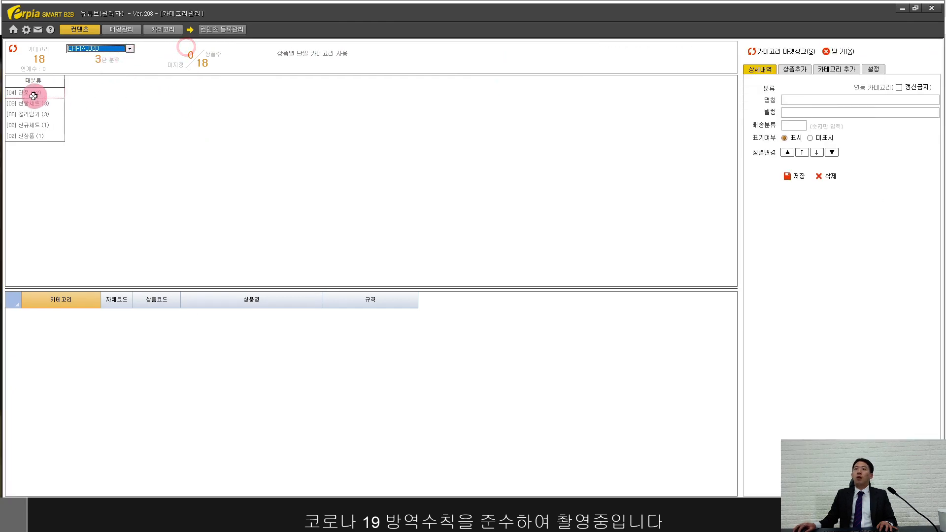
pyautogui.click(34, 104)
pyautogui.click(37, 114)
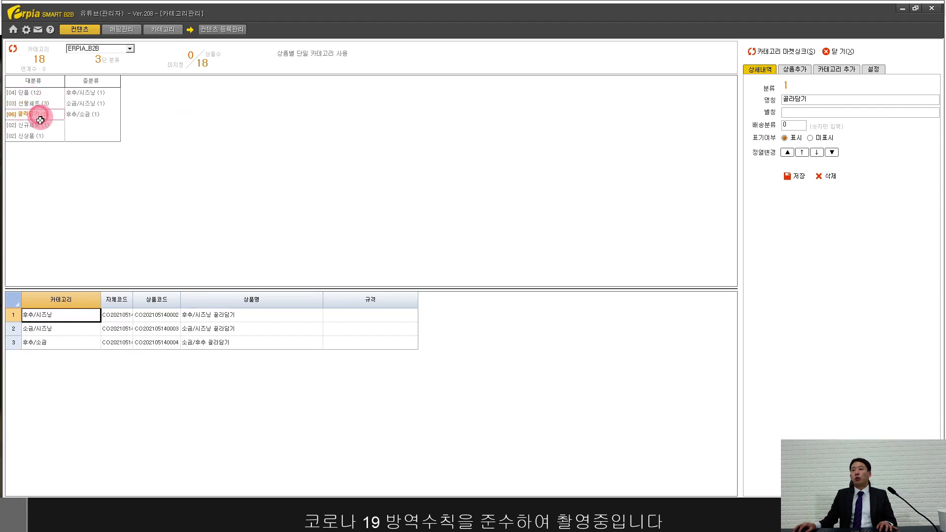
pyautogui.click(38, 125)
pyautogui.click(37, 135)
pyautogui.click(38, 93)
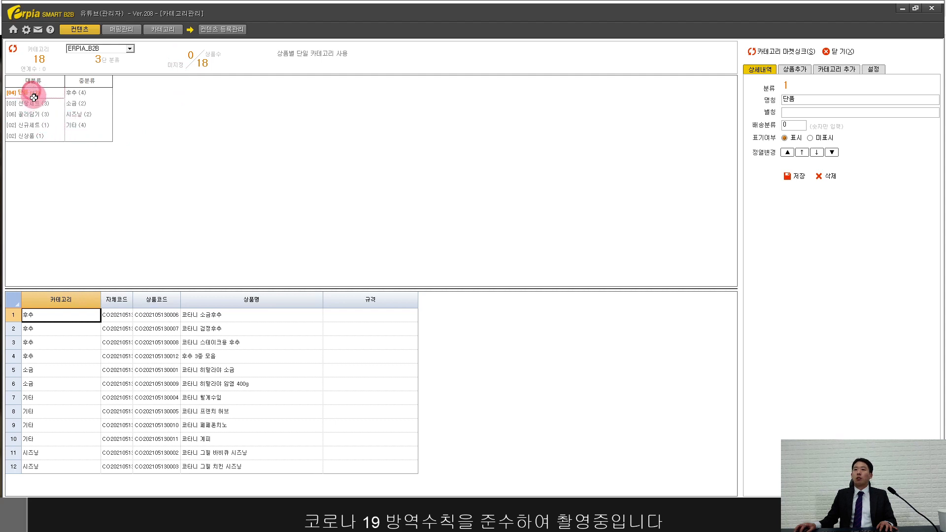
# Step: Create a new top-level category named 6월 예약판매
pyautogui.click(834, 70)
pyautogui.click(807, 96)
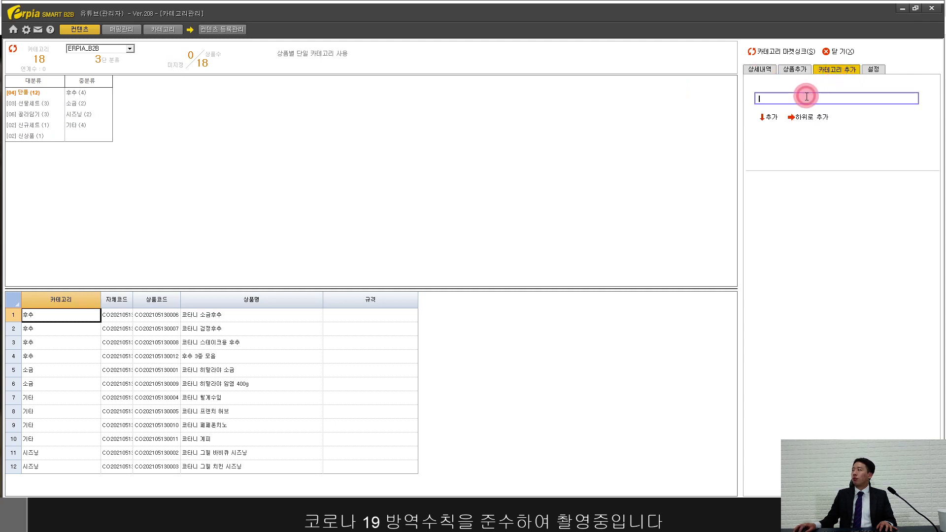
pyautogui.write('6월')
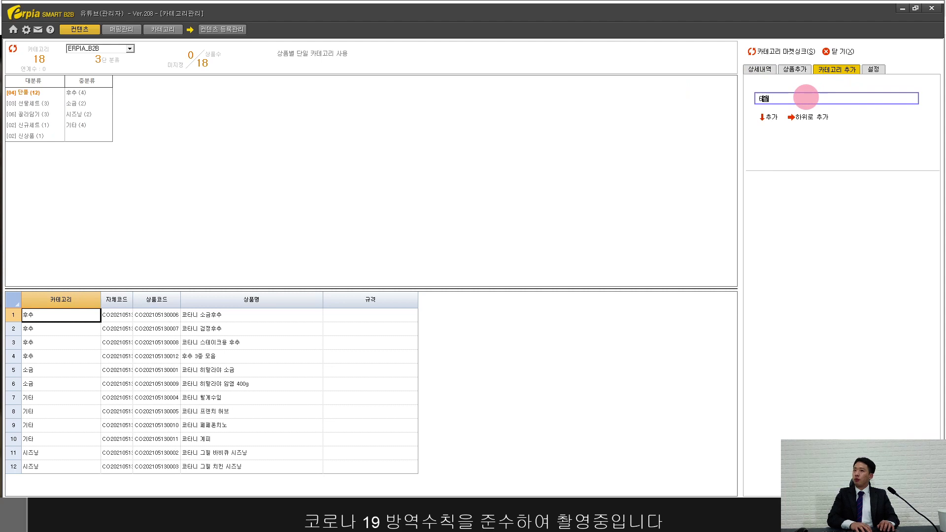
pyautogui.write(' 예약판매')
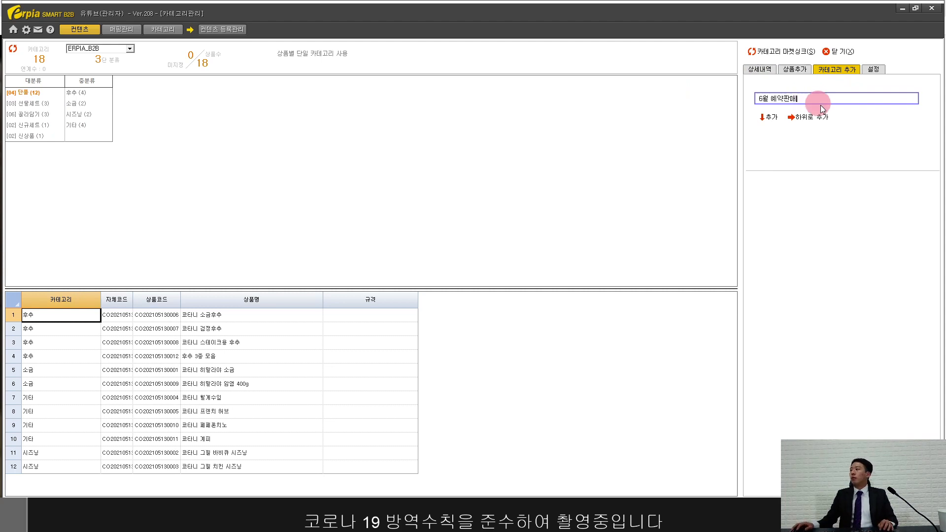
pyautogui.click(776, 120)
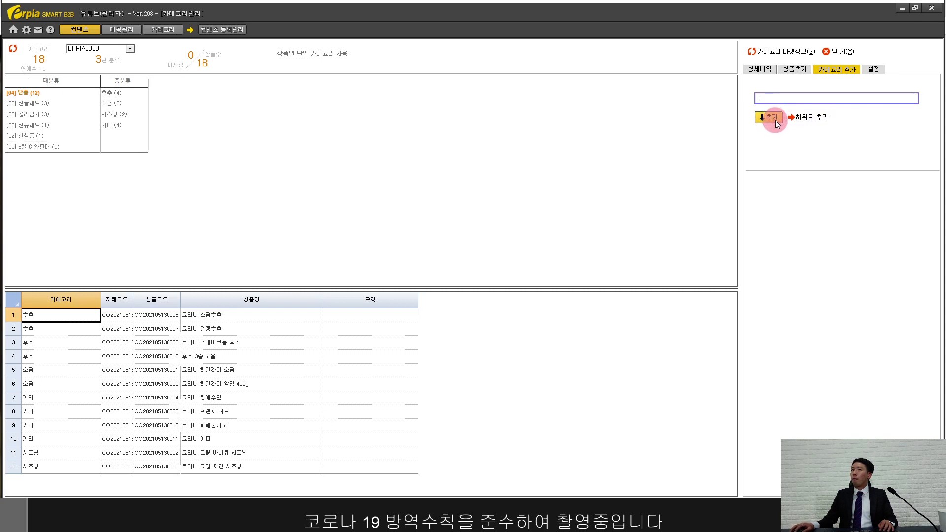
# Step: Add subcategories 소금 and 후추 under 6월 예약판매 and select 소금
pyautogui.click(54, 148)
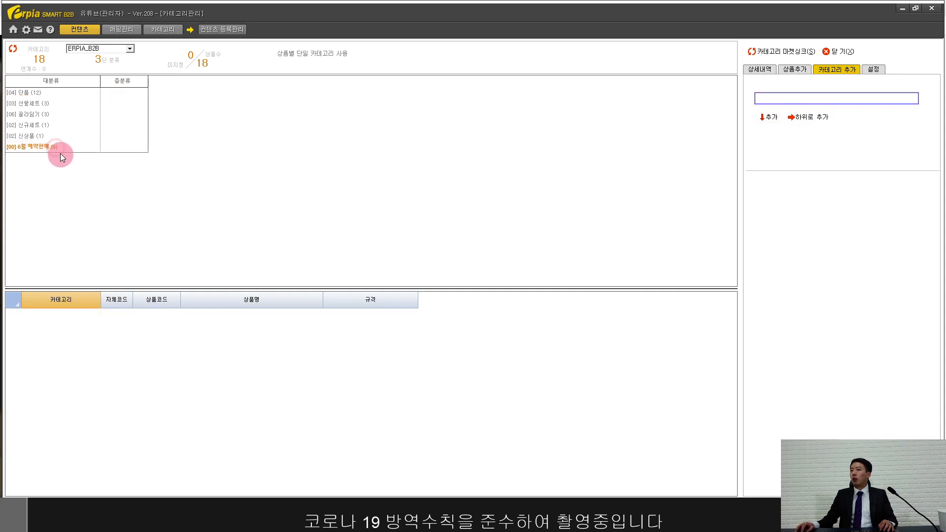
pyautogui.click(773, 98)
pyautogui.write('소')
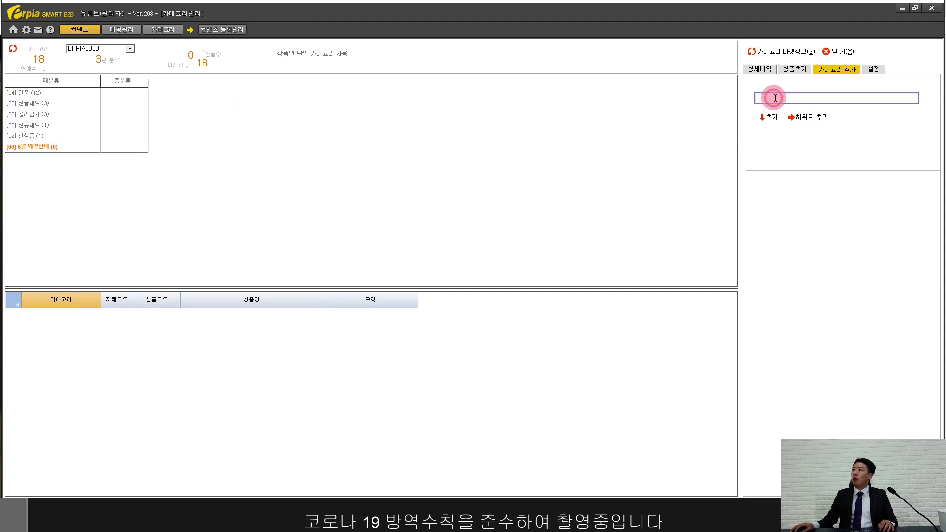
pyautogui.write('금')
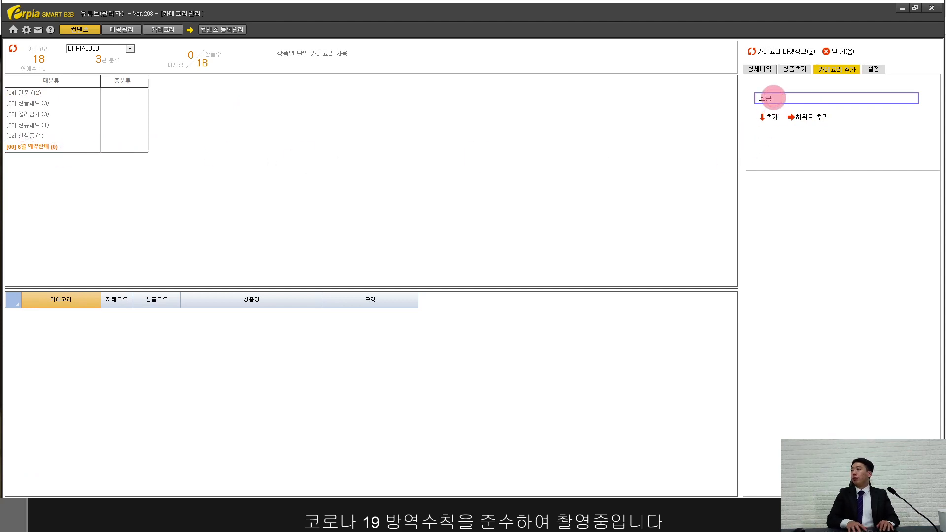
pyautogui.click(801, 121)
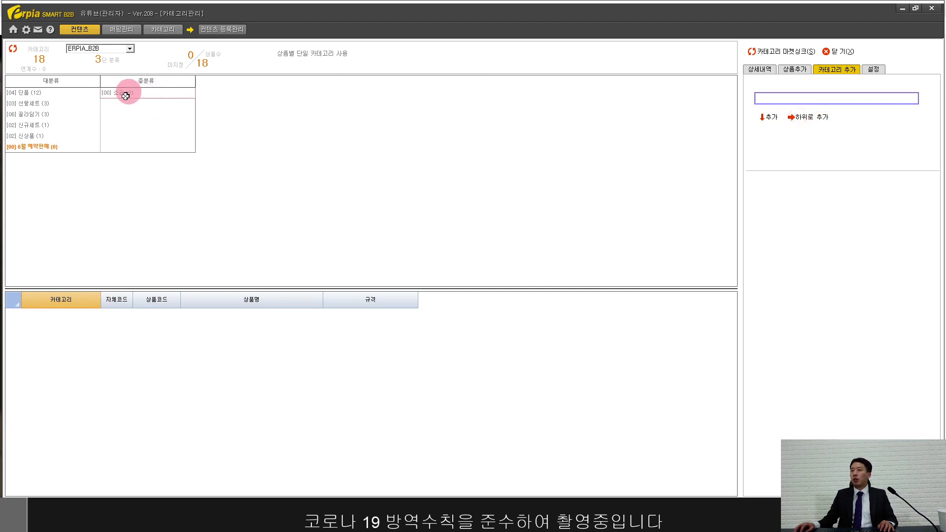
pyautogui.click(775, 101)
pyautogui.write('ㅎ')
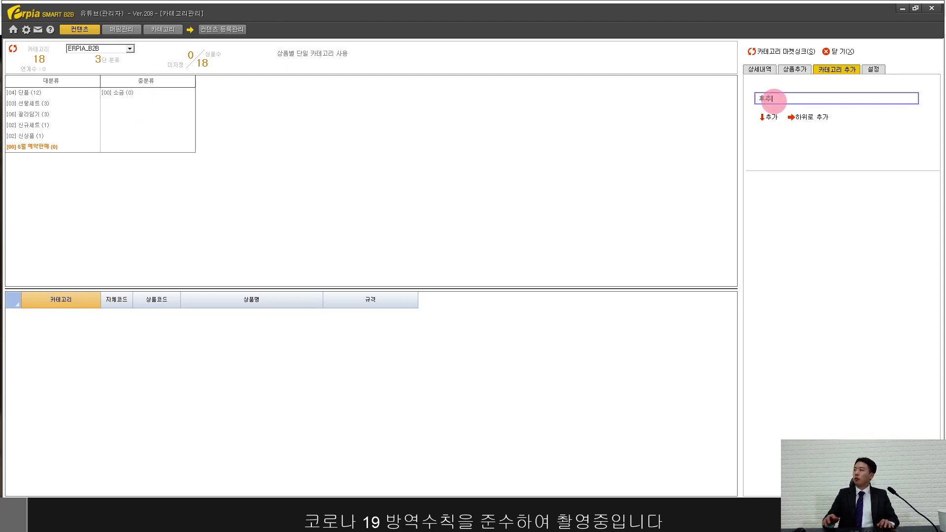
pyautogui.write('후추')
pyautogui.click(814, 119)
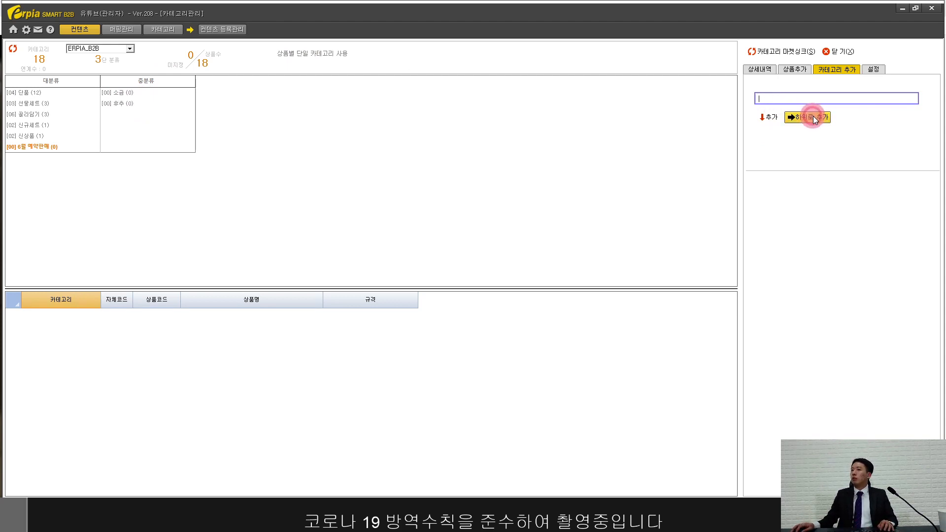
pyautogui.click(140, 94)
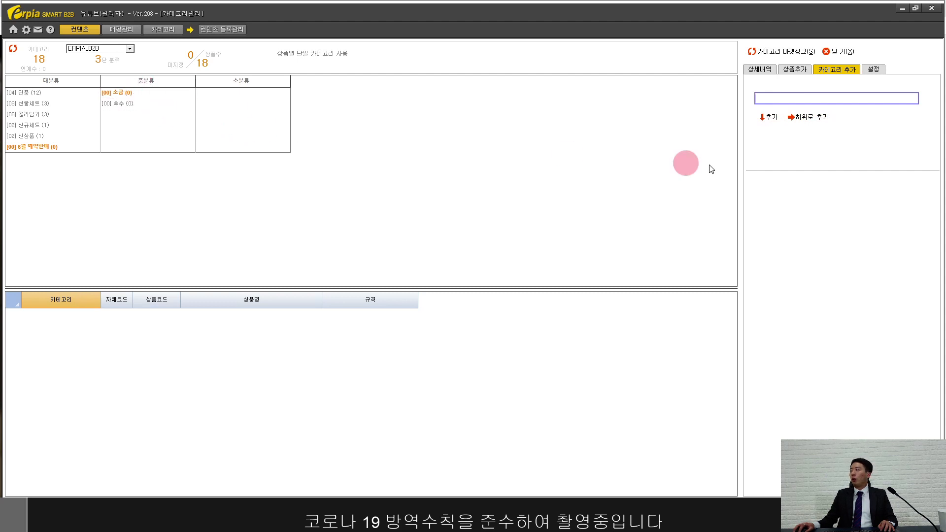
pyautogui.click(149, 91)
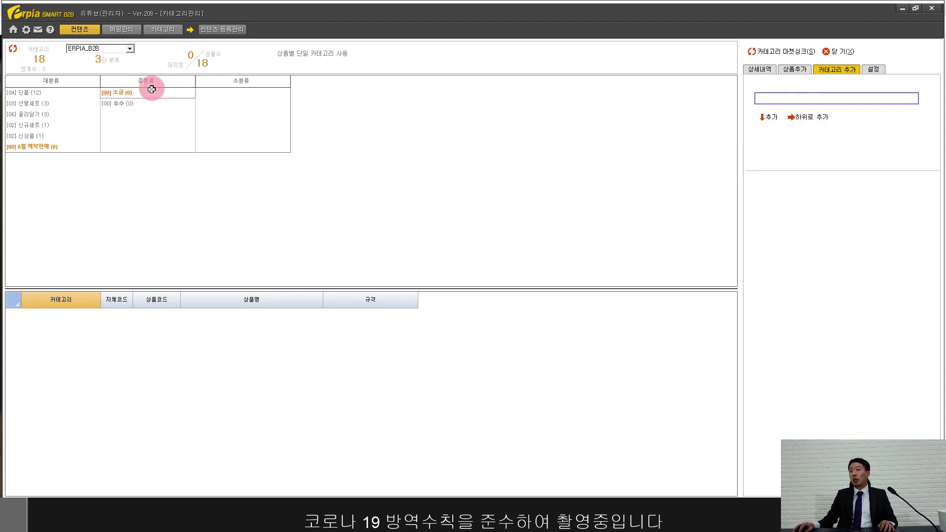
pyautogui.click(800, 70)
# Step: Search for 히말라야 and add 6월 예약판매 히말라야 소금 to the 소금 subcategory
pyautogui.click(630, 95)
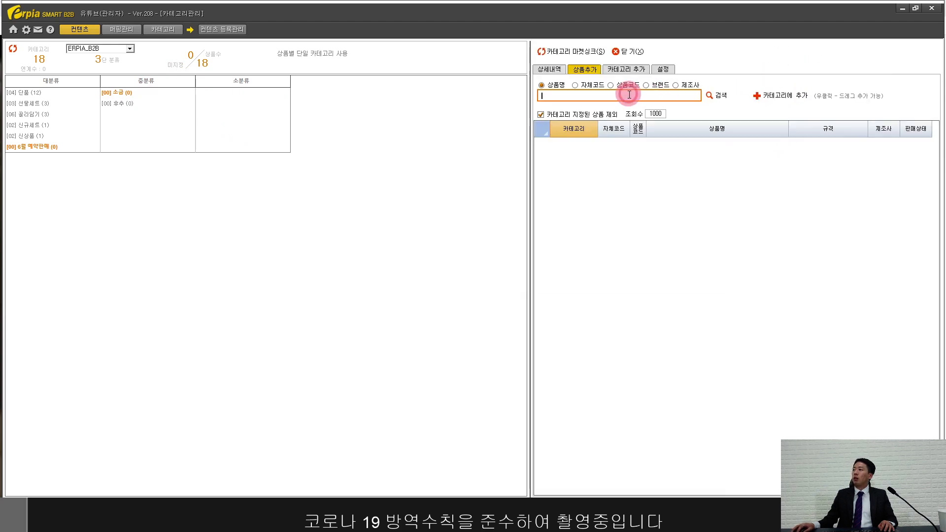
pyautogui.write('히말라')
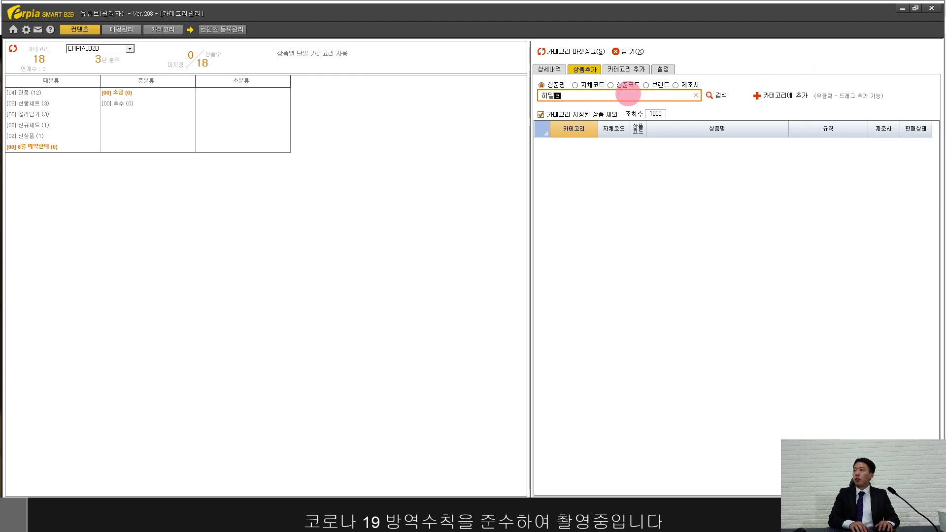
pyautogui.write('야')
pyautogui.press('BackSpace')
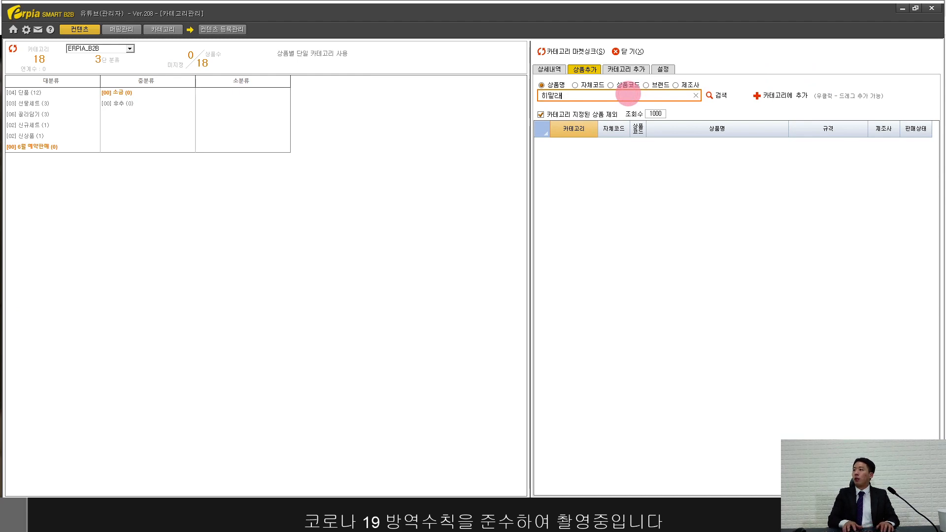
pyautogui.write('야')
pyautogui.press('Return')
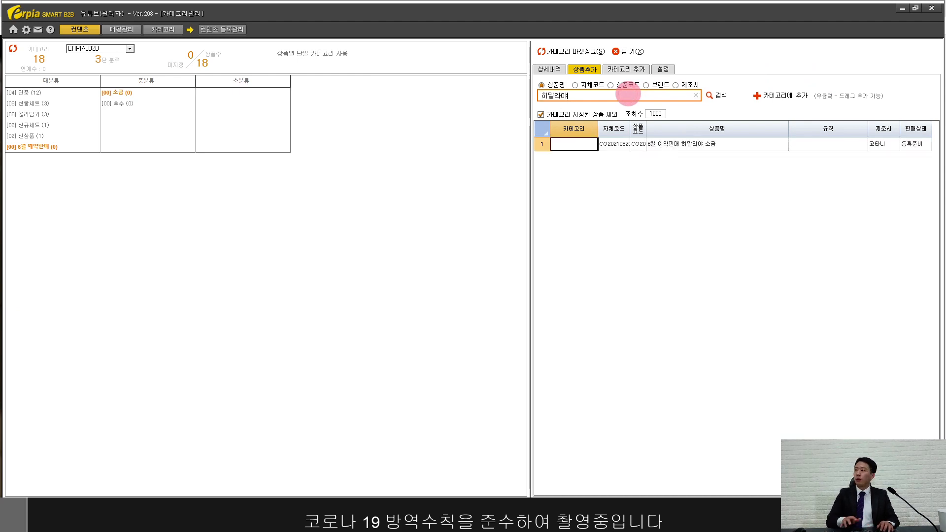
pyautogui.click(664, 148)
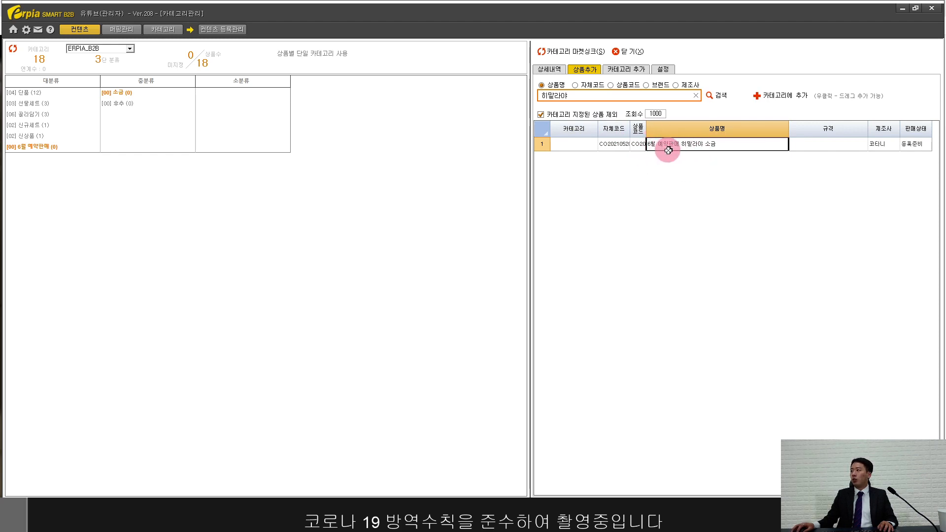
pyautogui.click(778, 97)
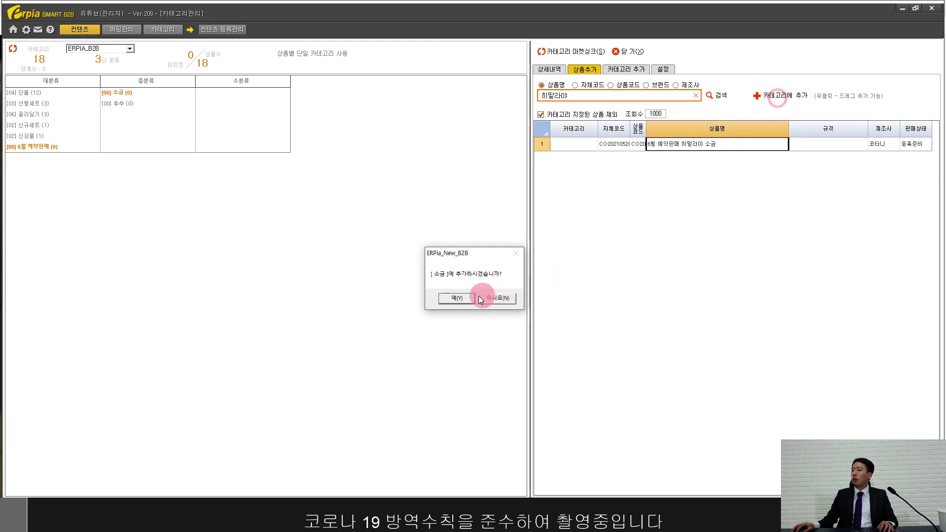
pyautogui.click(457, 296)
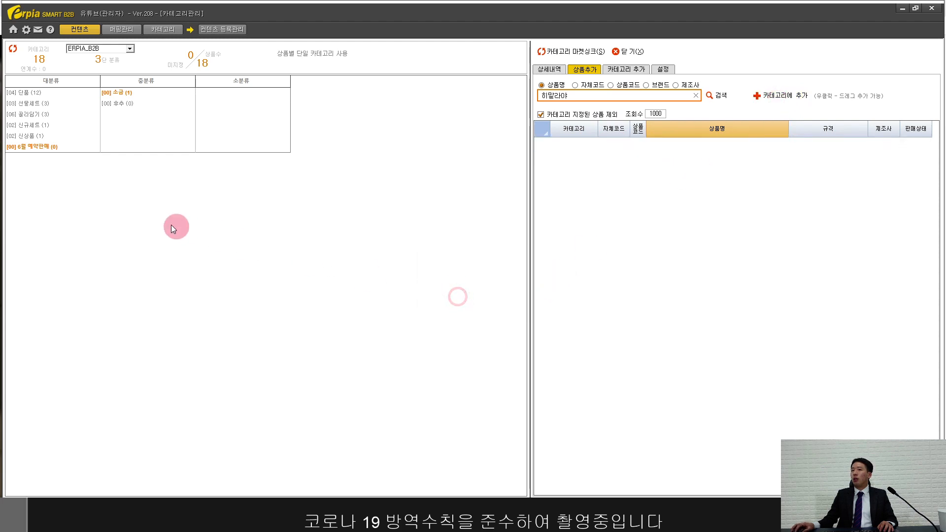
# Step: Review the 소금 subcategory's details to confirm its one assigned product
pyautogui.click(31, 148)
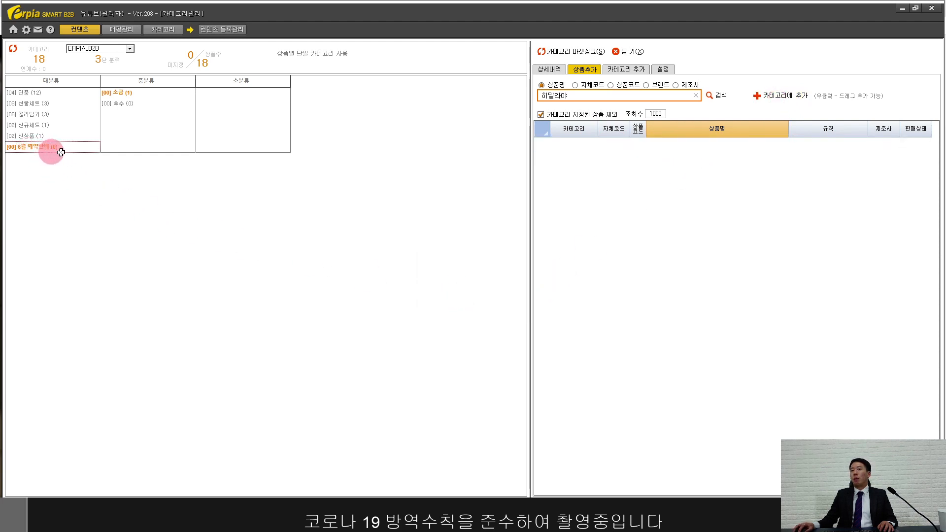
pyautogui.click(124, 93)
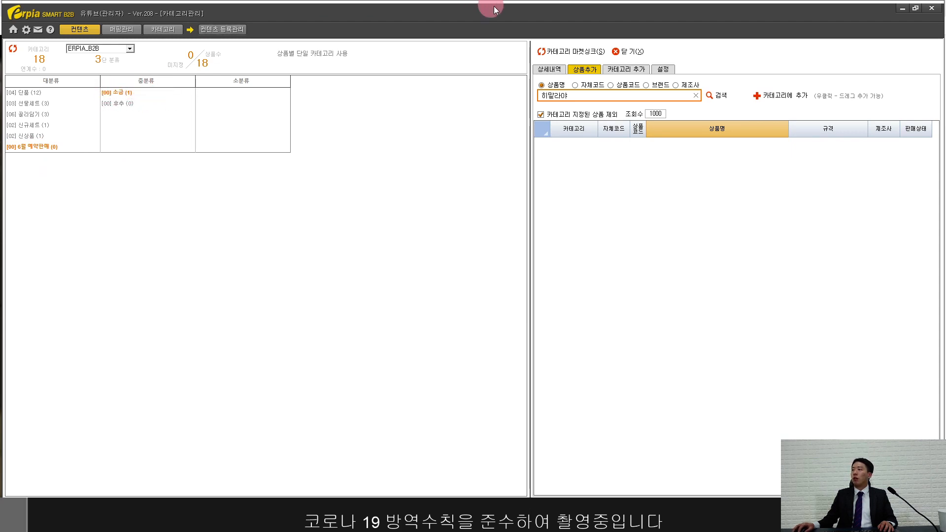
pyautogui.click(551, 69)
pyautogui.click(124, 94)
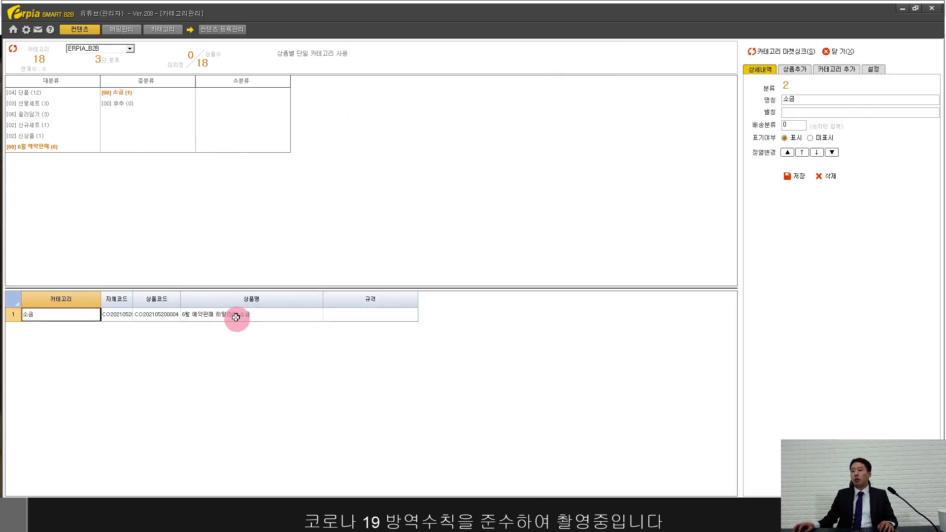
# Step: Review the 단품/후추 and 6월 예약판매/소금 categories, sync to the shop and acknowledge 싱크성공
pyautogui.click(62, 92)
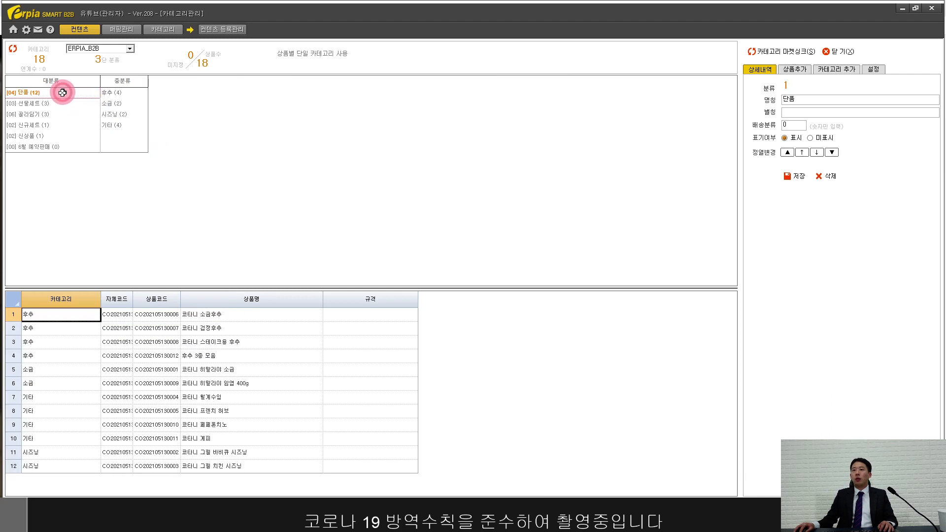
pyautogui.click(109, 93)
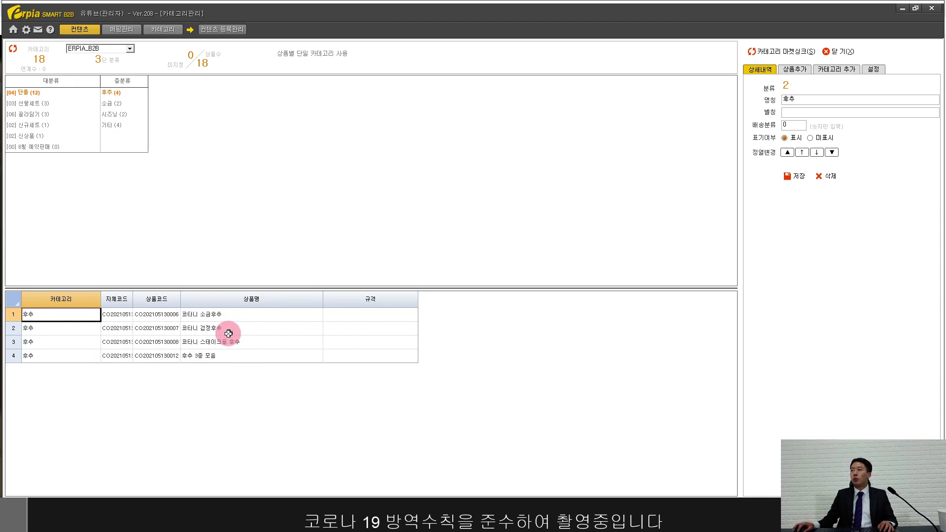
pyautogui.click(57, 146)
pyautogui.click(113, 95)
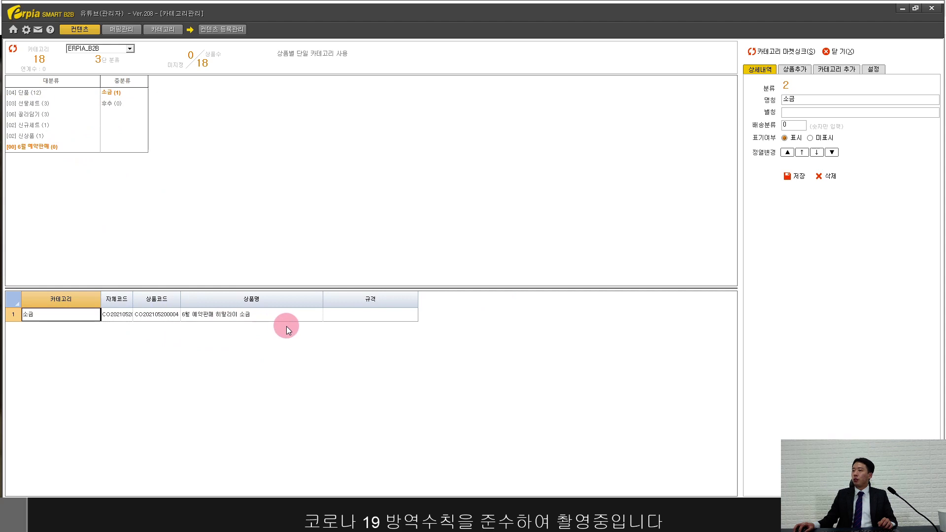
pyautogui.click(781, 51)
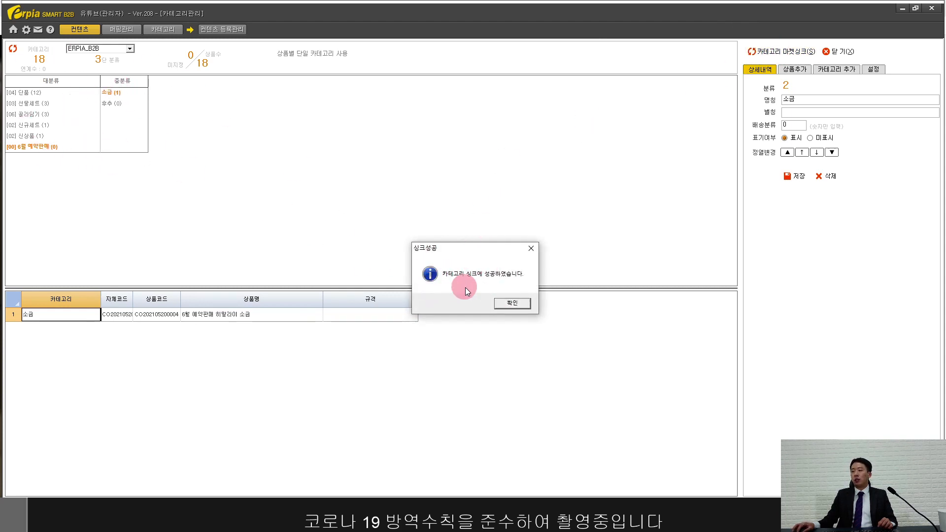
pyautogui.click(513, 303)
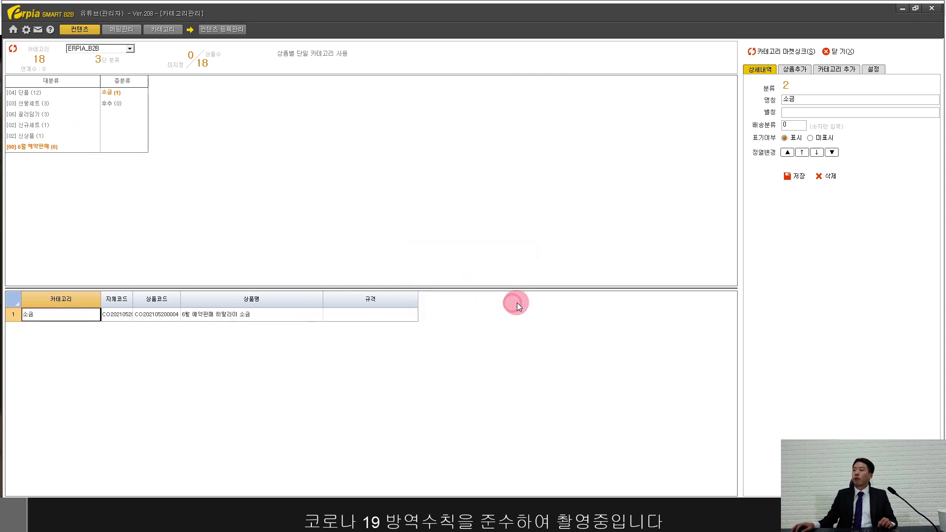
# Step: Close Category Management and move the salt product from 등록준비 to 등록대기
pyautogui.click(835, 49)
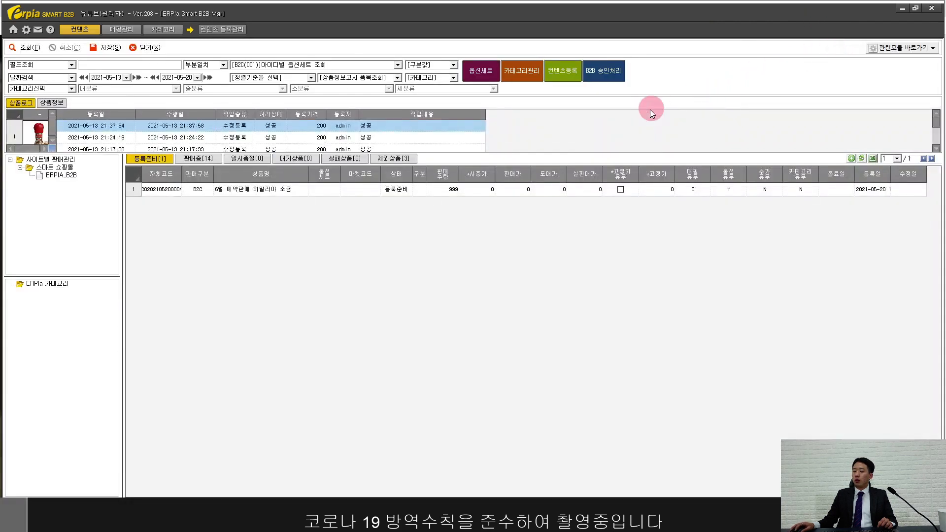
pyautogui.click(240, 188)
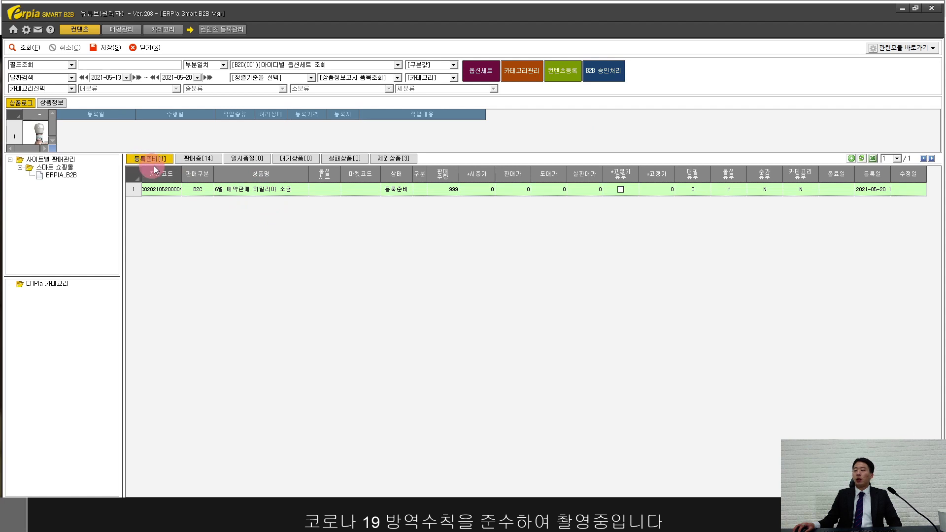
pyautogui.rightClick(250, 191)
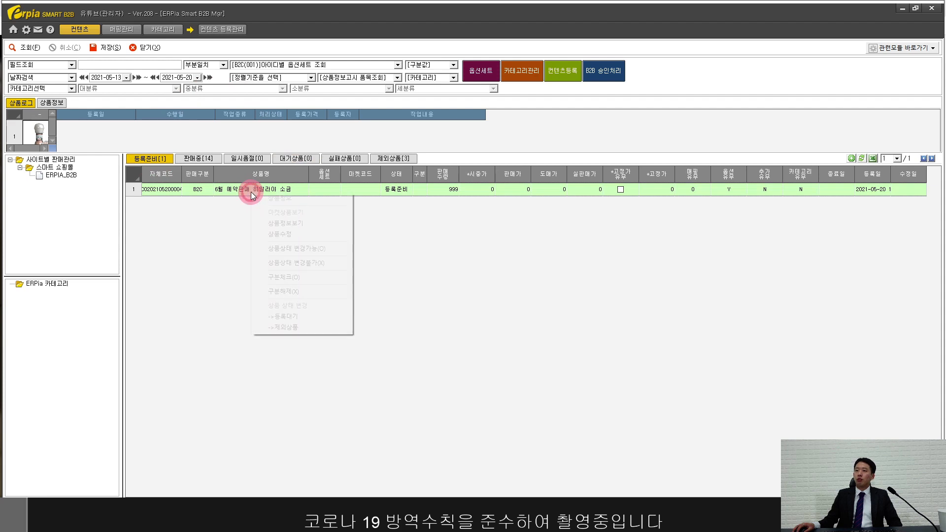
pyautogui.click(299, 317)
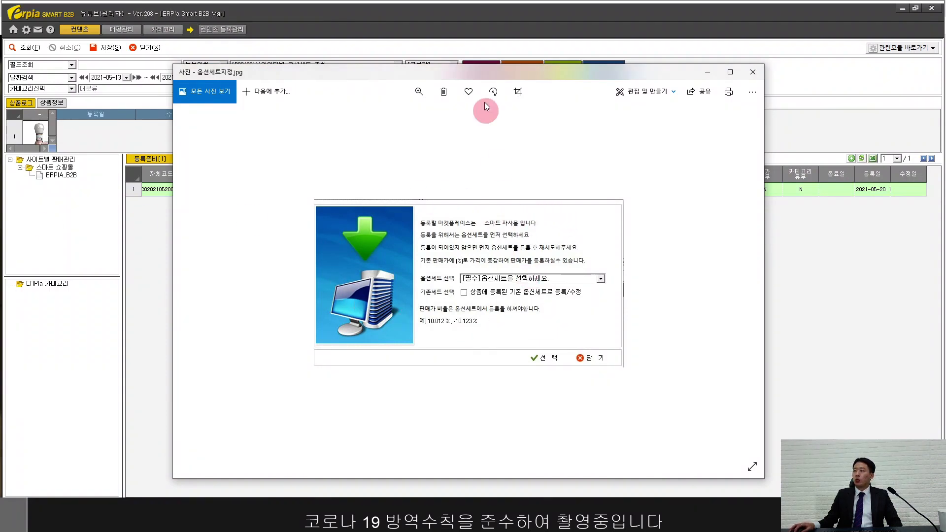
pyautogui.moveTo(466, 75); pyautogui.dragTo(535, 140)
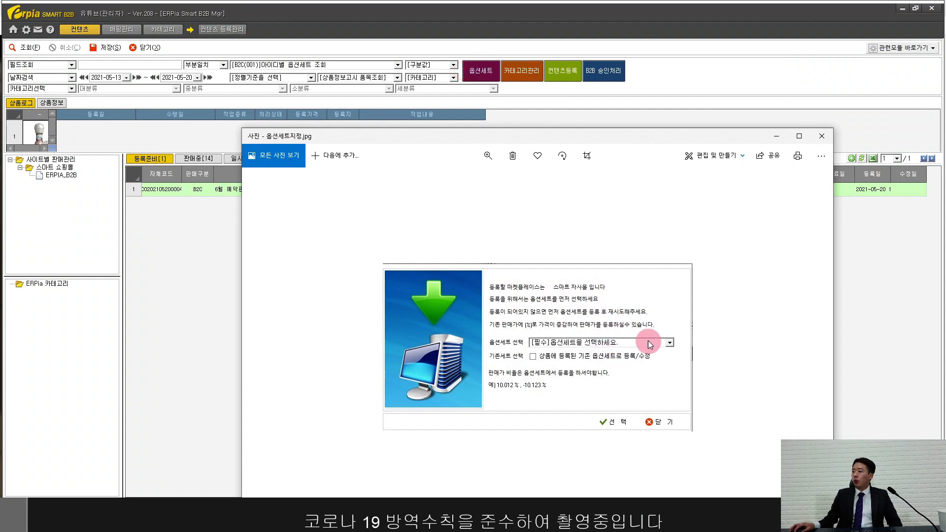
pyautogui.click(822, 136)
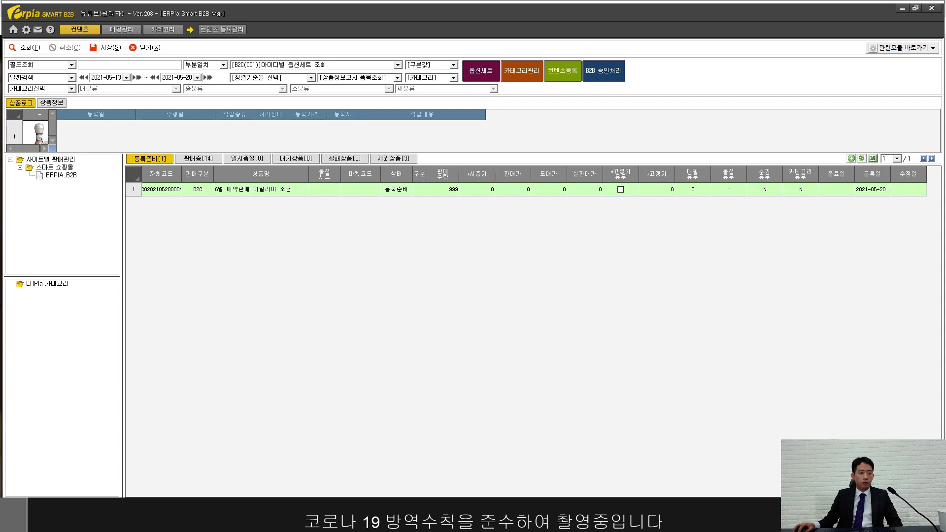
# Step: Register the waiting salt product to ERPIA_B2B through 실시간 상품등록
pyautogui.click(308, 159)
pyautogui.click(391, 190)
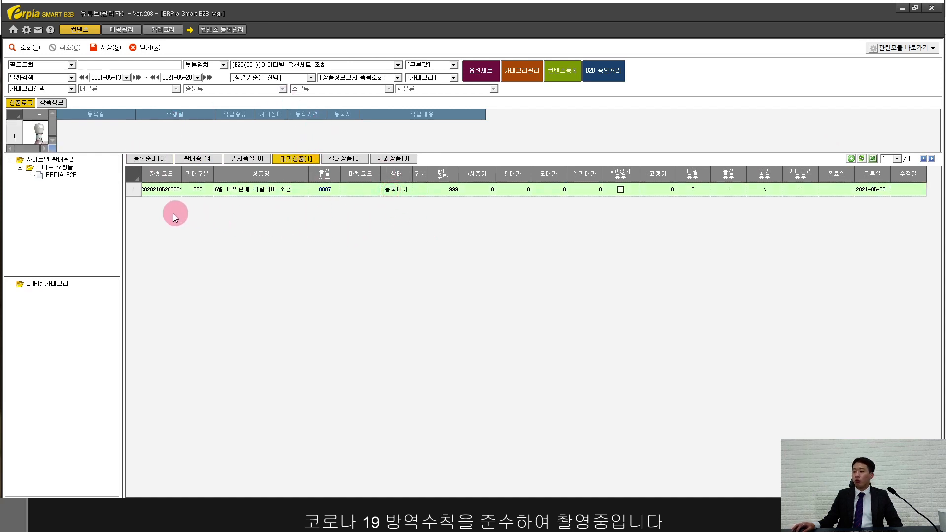
pyautogui.click(62, 175)
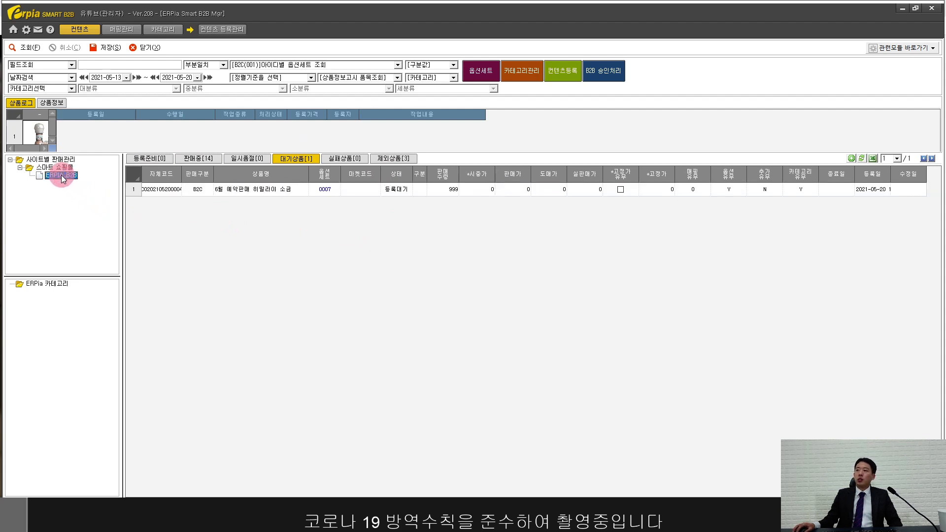
pyautogui.rightClick(61, 176)
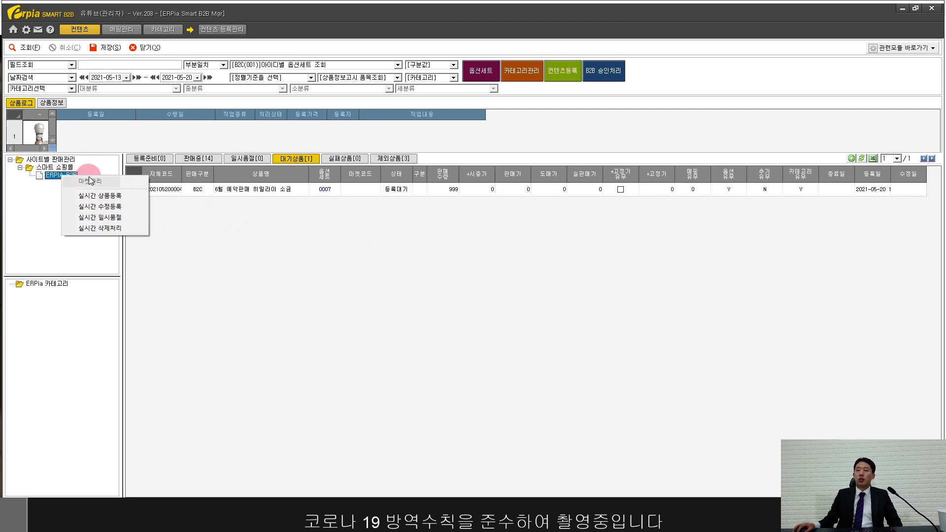
pyautogui.click(124, 197)
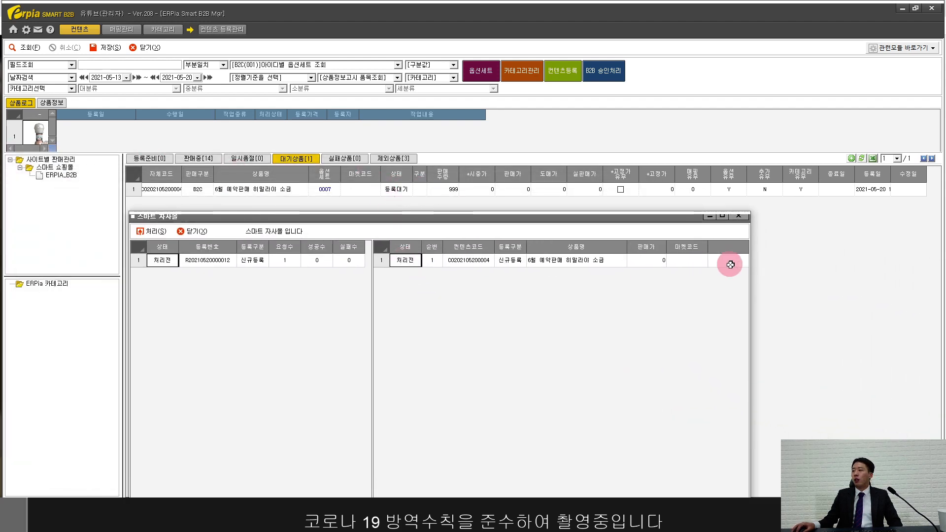
pyautogui.click(150, 232)
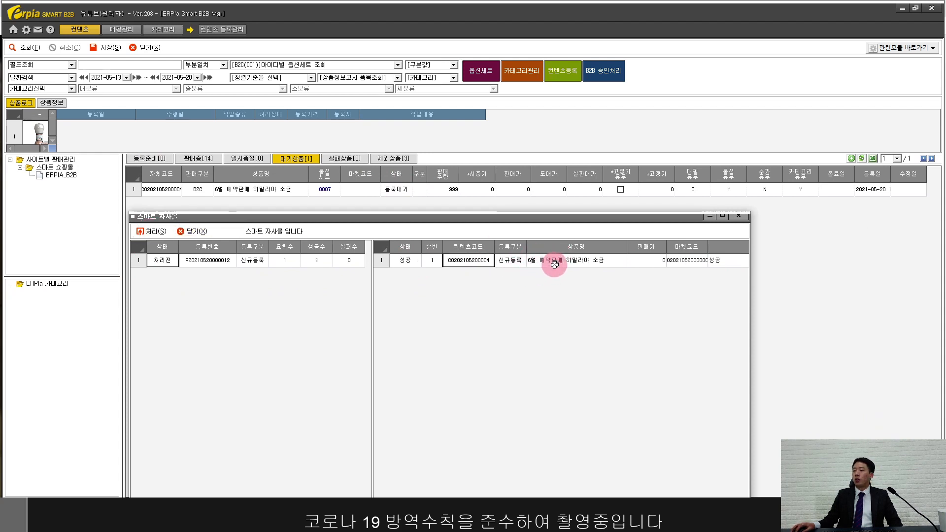
pyautogui.click(206, 232)
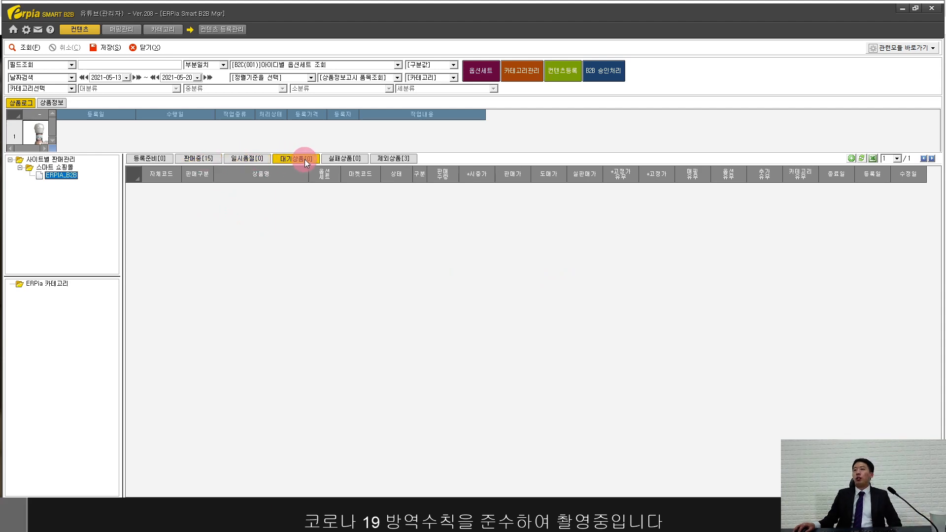
# Step: Check the salt product as row 15 in the 판매중 list
pyautogui.click(211, 157)
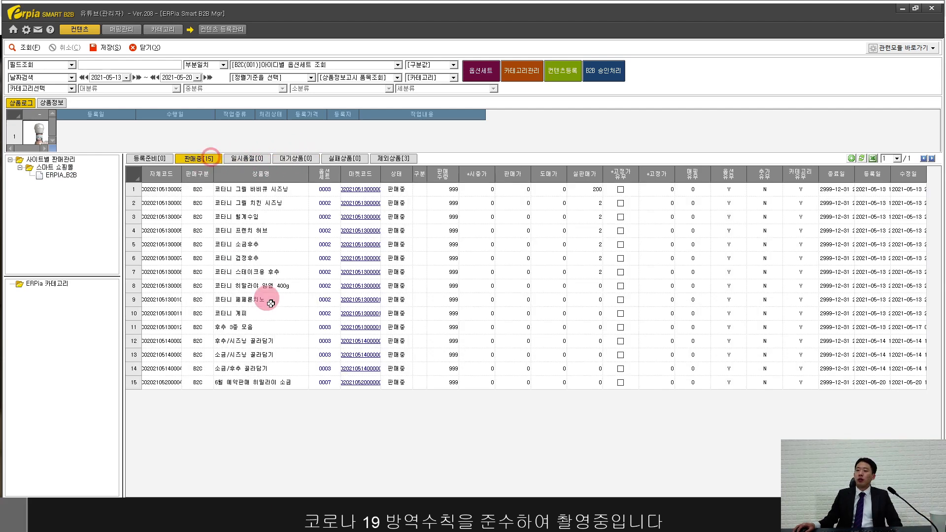
pyautogui.click(263, 385)
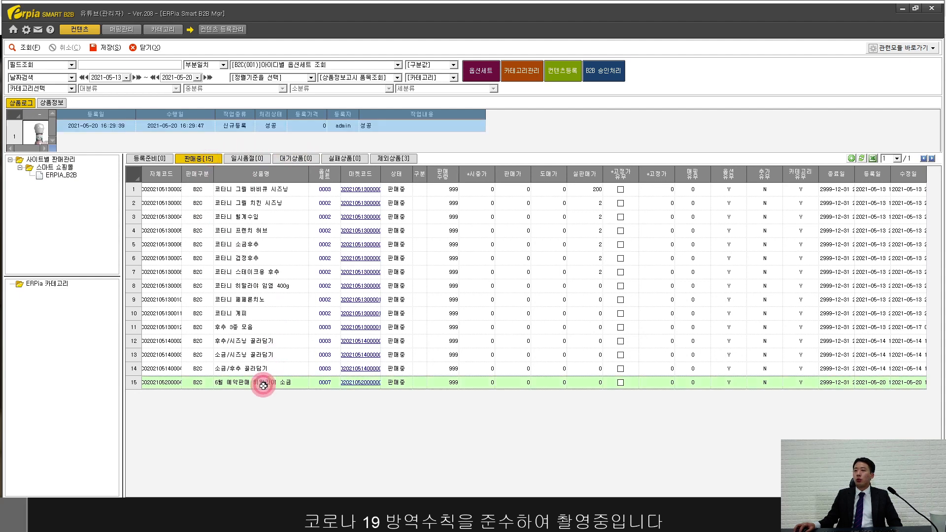
pyautogui.click(400, 403)
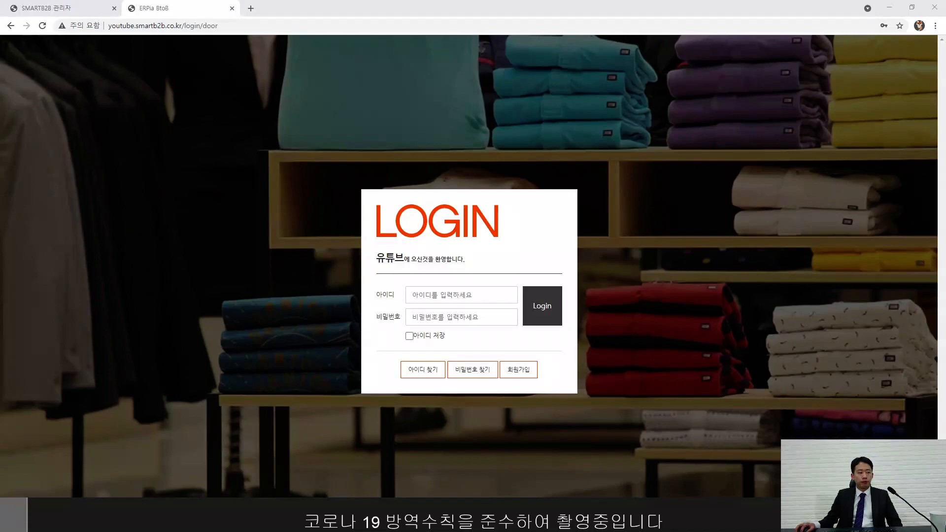
# Step: Log in to the ERPIABTOB storefront with the customer's login ID and password
pyautogui.click(296, 311)
pyautogui.click(434, 295)
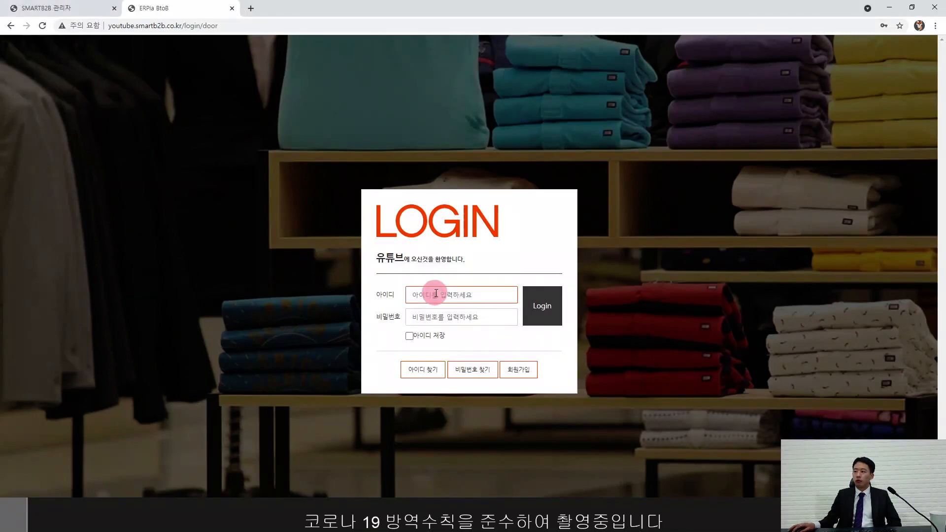
pyautogui.write('da')
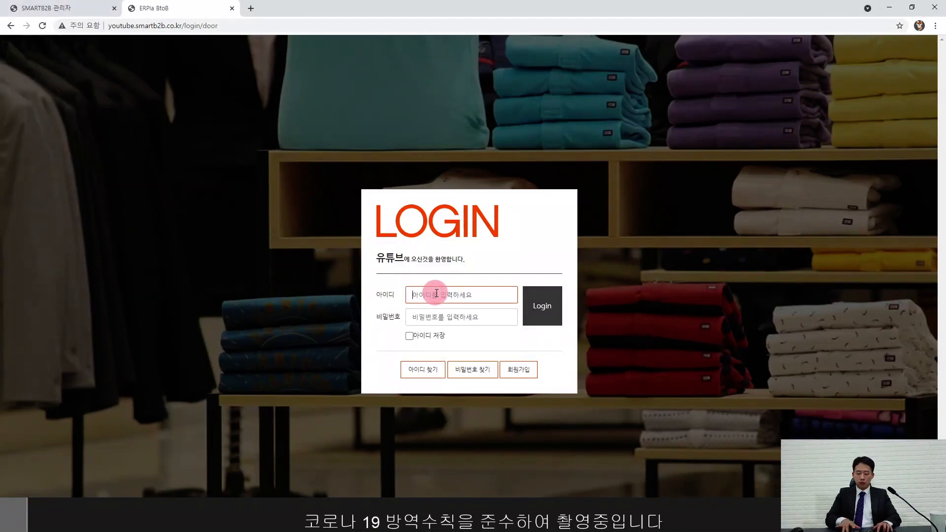
pyautogui.write('y970819')
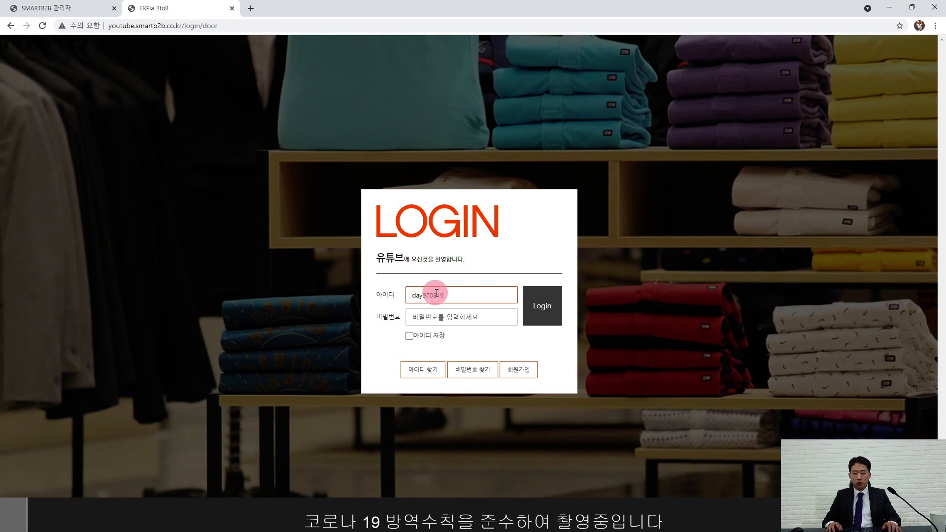
pyautogui.click(433, 317)
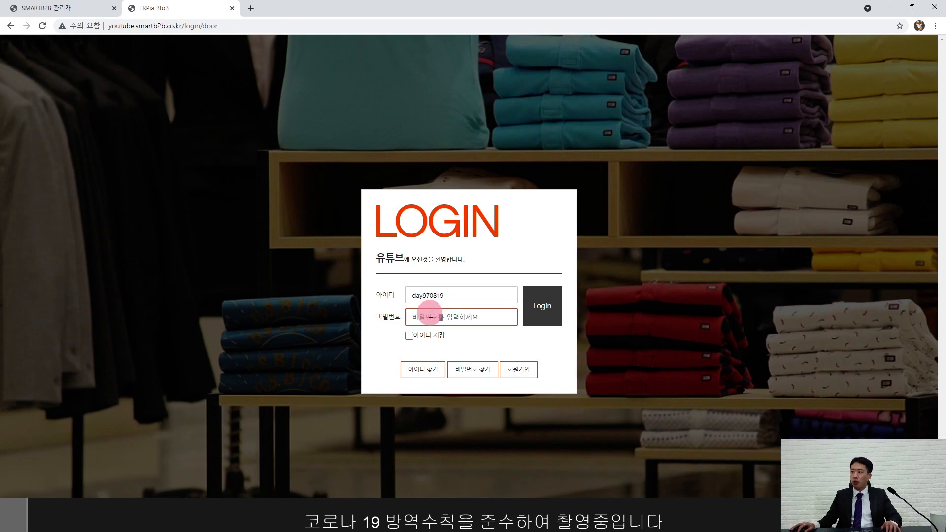
pyautogui.write('••••••')
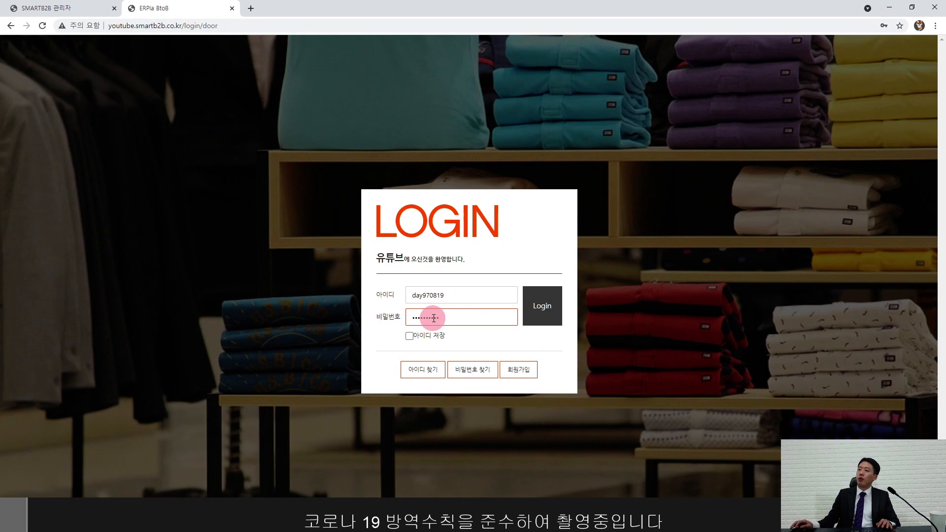
pyautogui.click(436, 296)
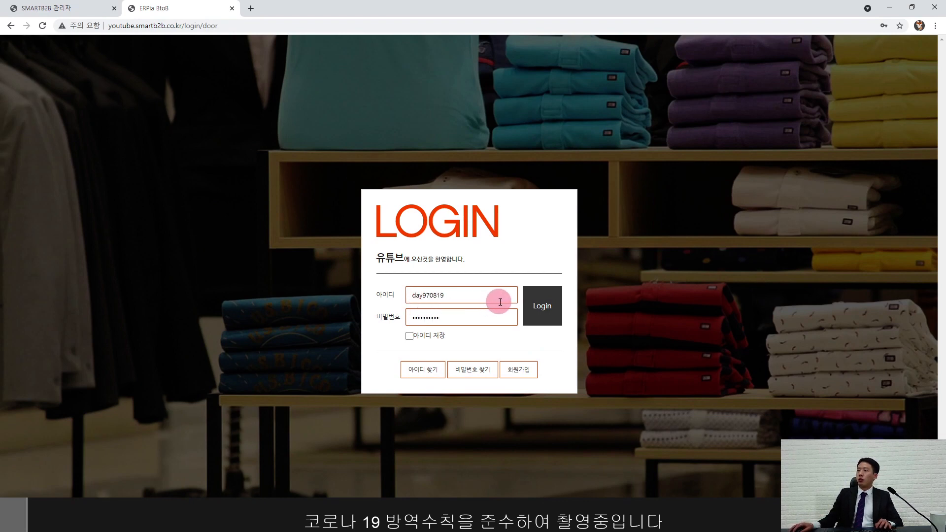
pyautogui.click(555, 307)
pyautogui.click(546, 306)
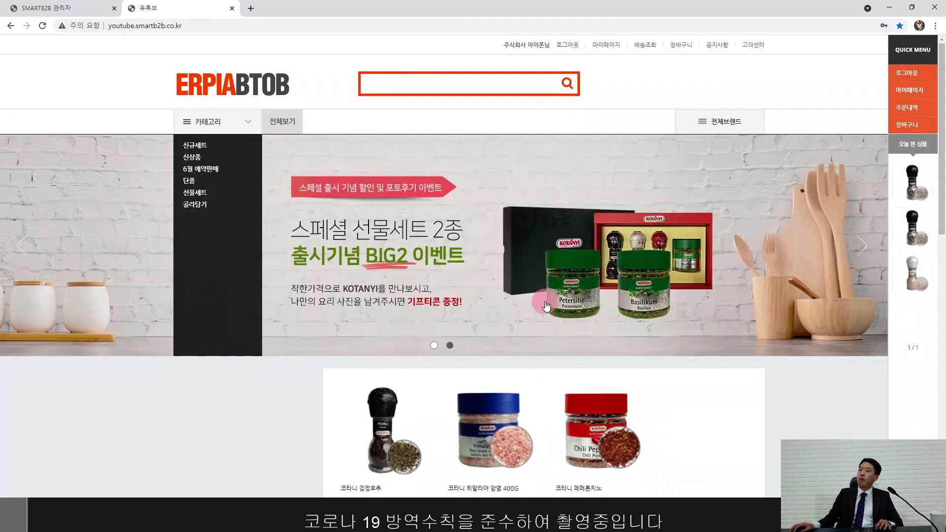
# Step: Search the storefront for 히말라야 and open the 6월 예약판매 히말라야 소금 page
pyautogui.click(443, 82)
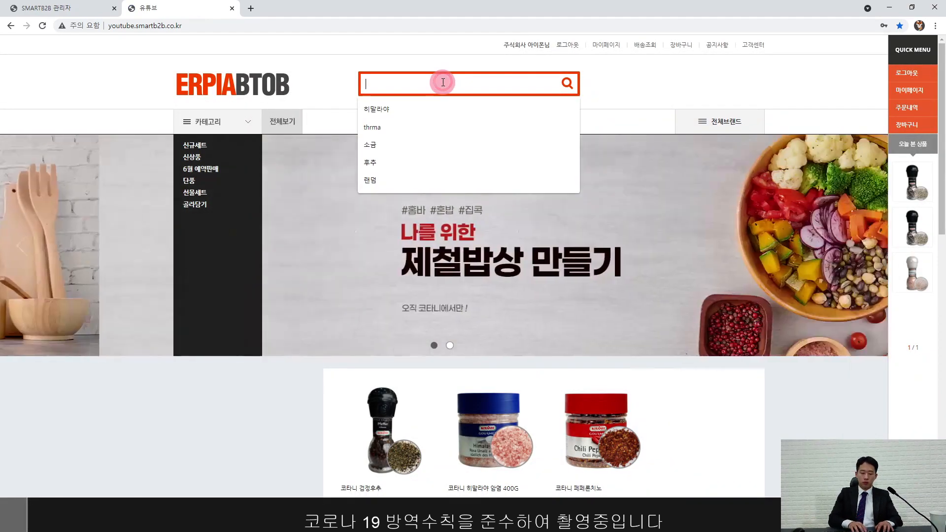
pyautogui.write('glakffkd')
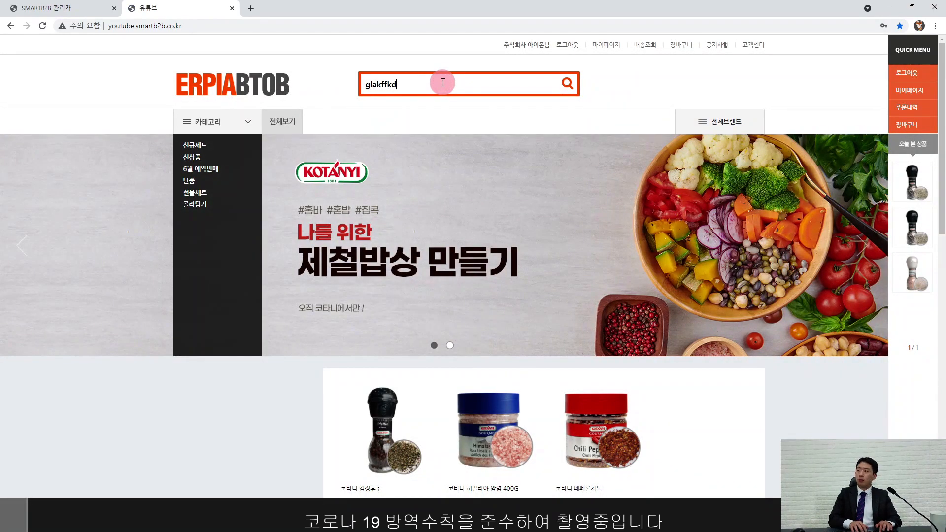
pyautogui.press('BackSpace')
pyautogui.press('BackSpace')
pyautogui.press('BackSpace')
pyautogui.press('BackSpace')
pyautogui.press('BackSpace')
pyautogui.press('BackSpace')
pyautogui.press('BackSpace')
pyautogui.press('BackSpace')
pyautogui.write('히말랑')
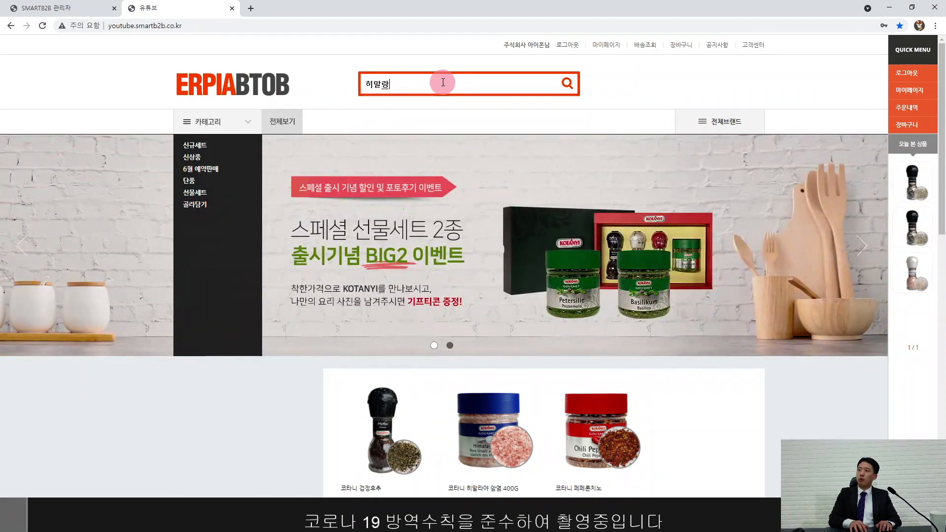
pyautogui.write('야')
pyautogui.press('Return')
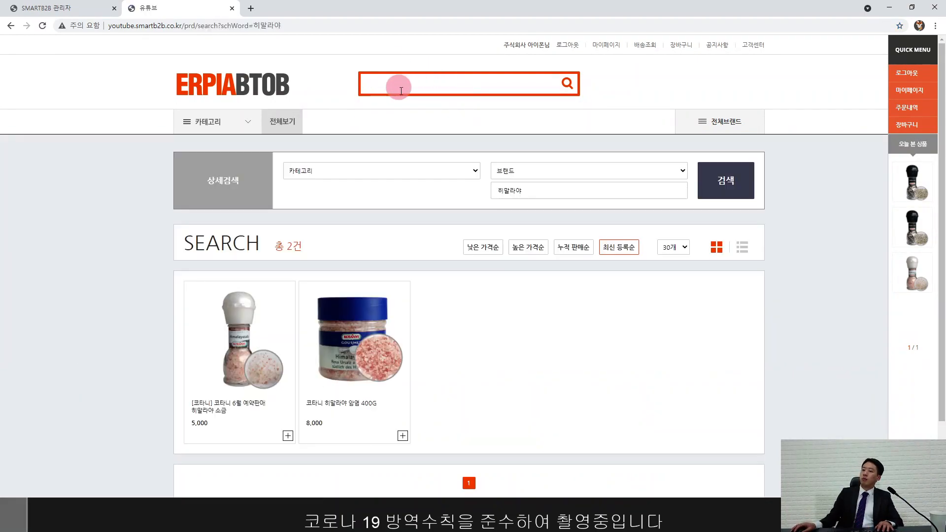
pyautogui.click(238, 347)
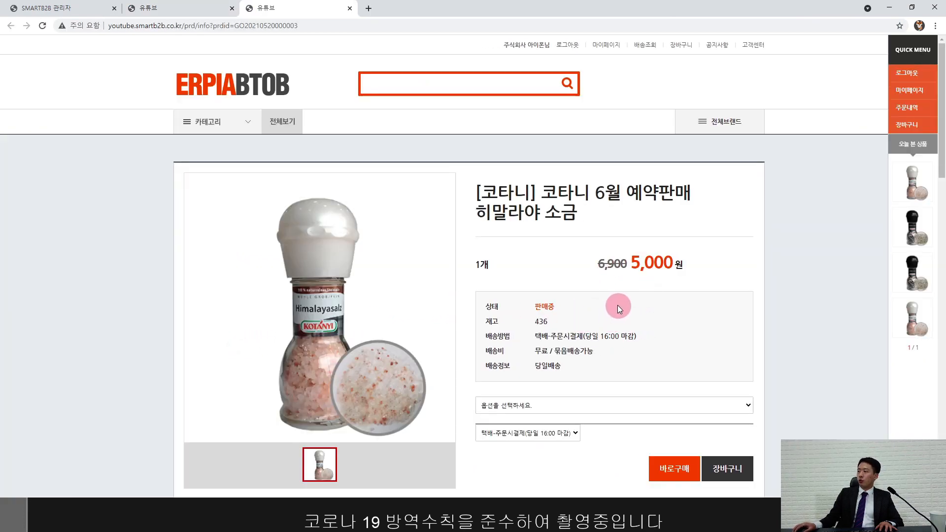
# Step: Check the 6,900 original price, 5,000 원 sale price and stock 436, then return to ERPia
pyautogui.moveTo(597, 266); pyautogui.dragTo(628, 265)
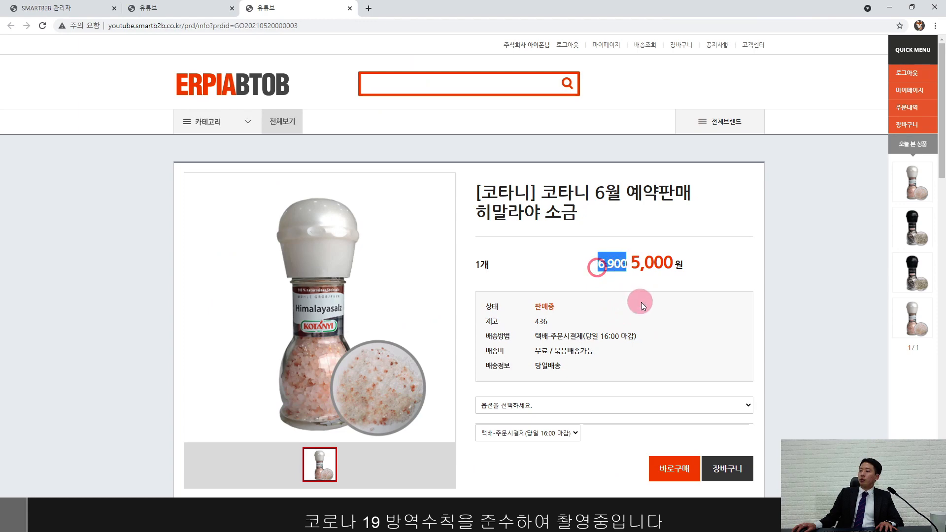
pyautogui.click(649, 295)
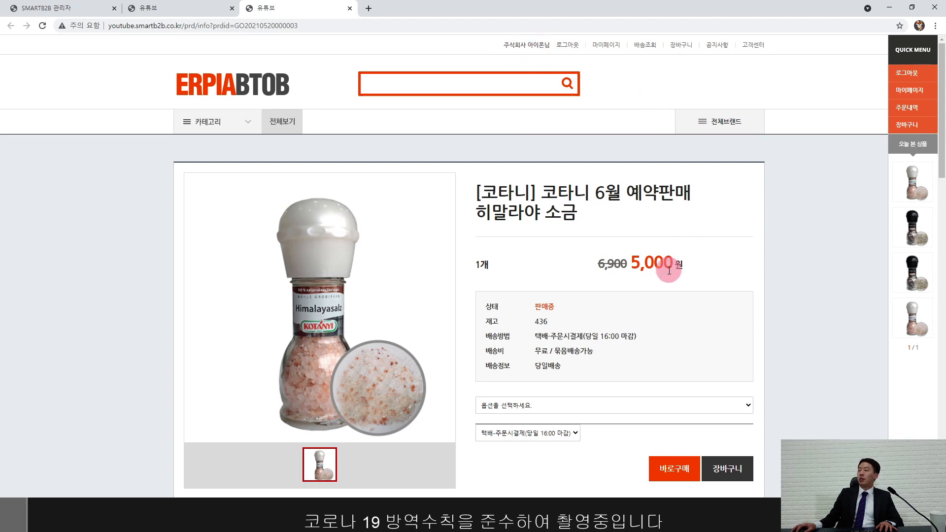
pyautogui.moveTo(627, 264); pyautogui.dragTo(742, 273)
pyautogui.click(712, 285)
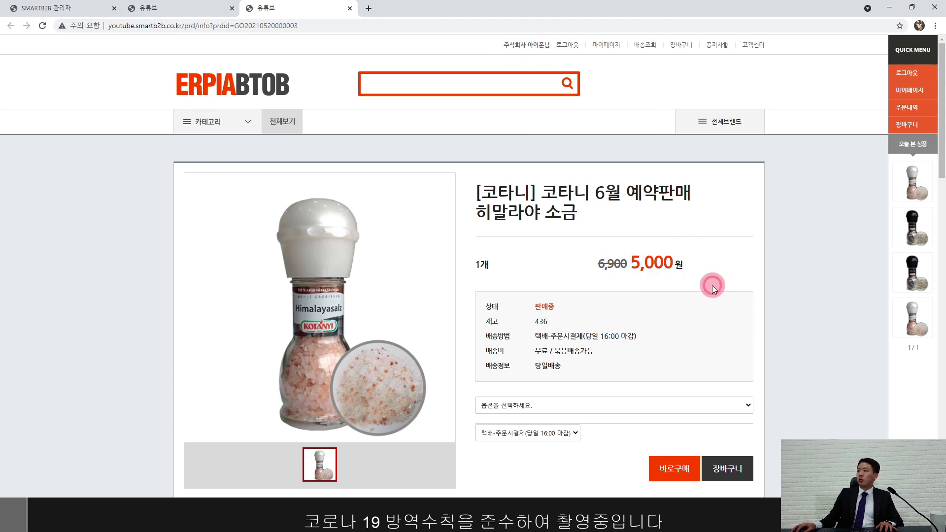
pyautogui.scroll(-1, 673, 308)
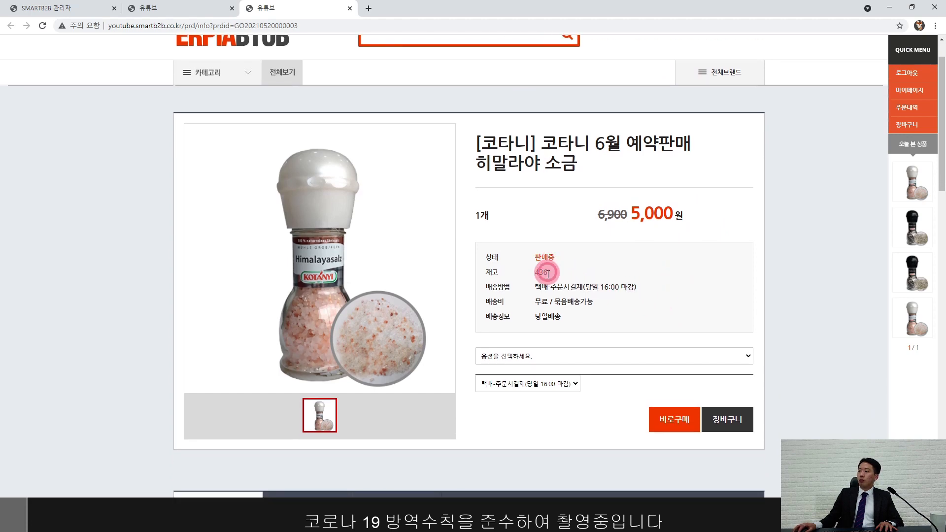
pyautogui.moveTo(534, 272); pyautogui.dragTo(555, 277)
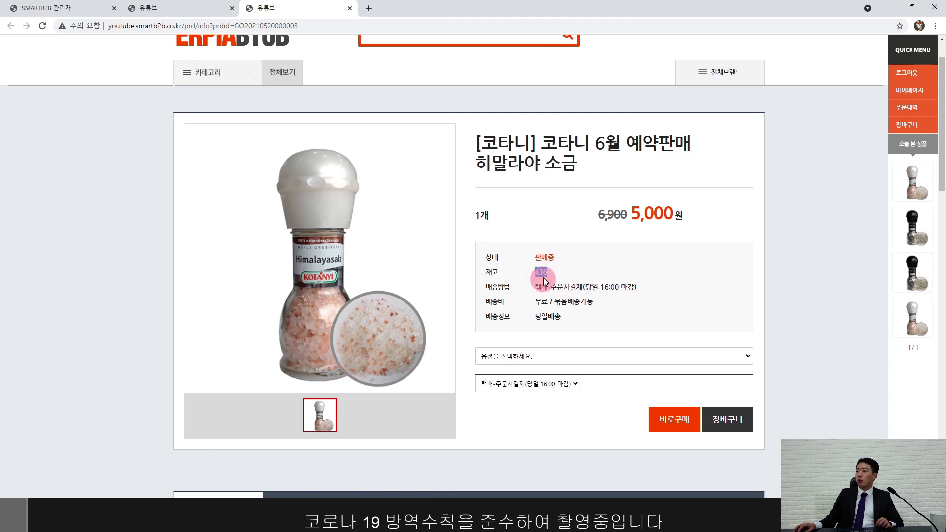
pyautogui.click(587, 281)
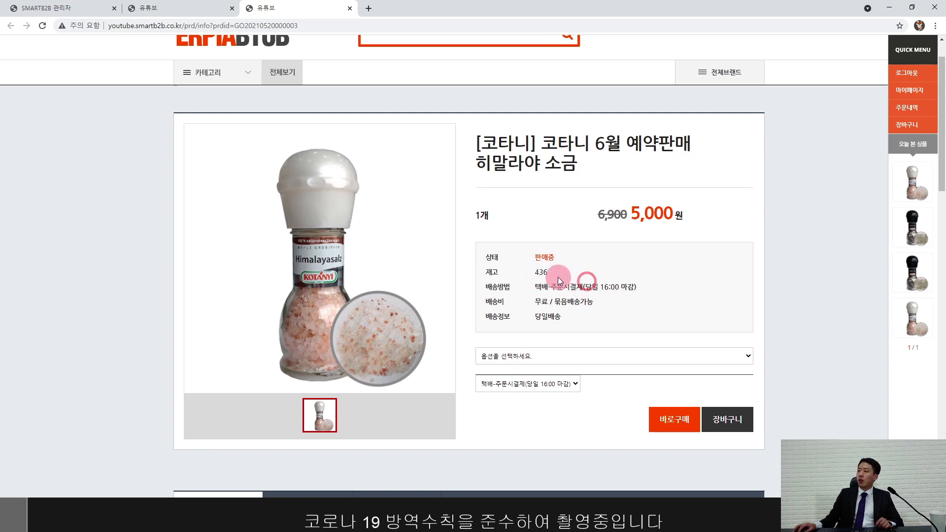
pyautogui.doubleClick(541, 273)
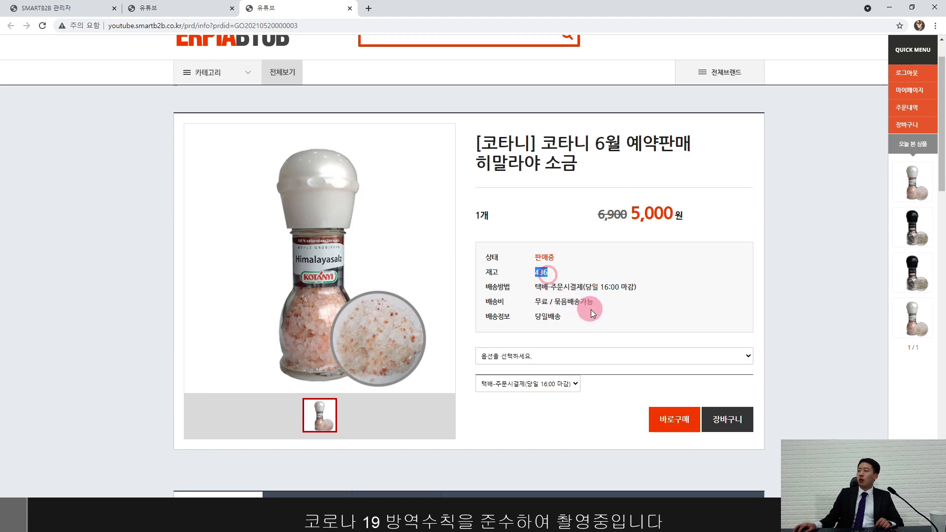
pyautogui.click(592, 314)
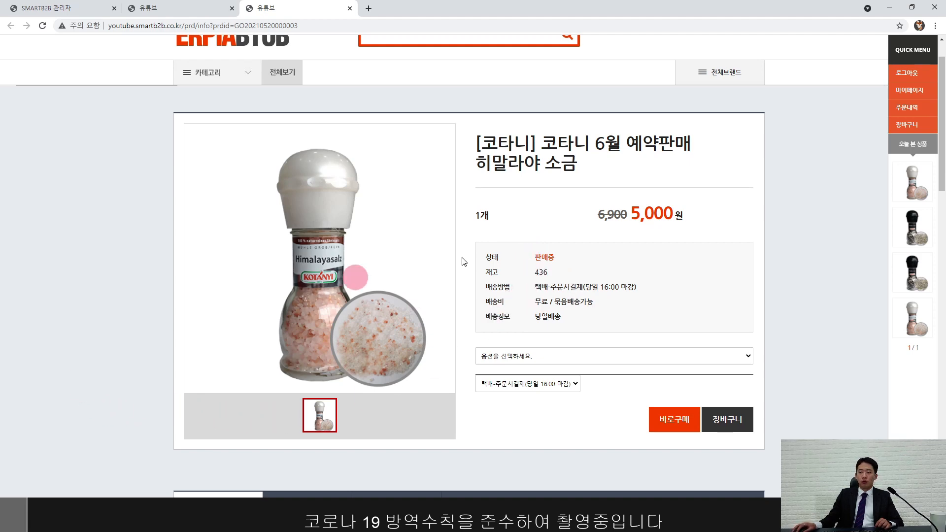
pyautogui.scroll(1, 659, 305)
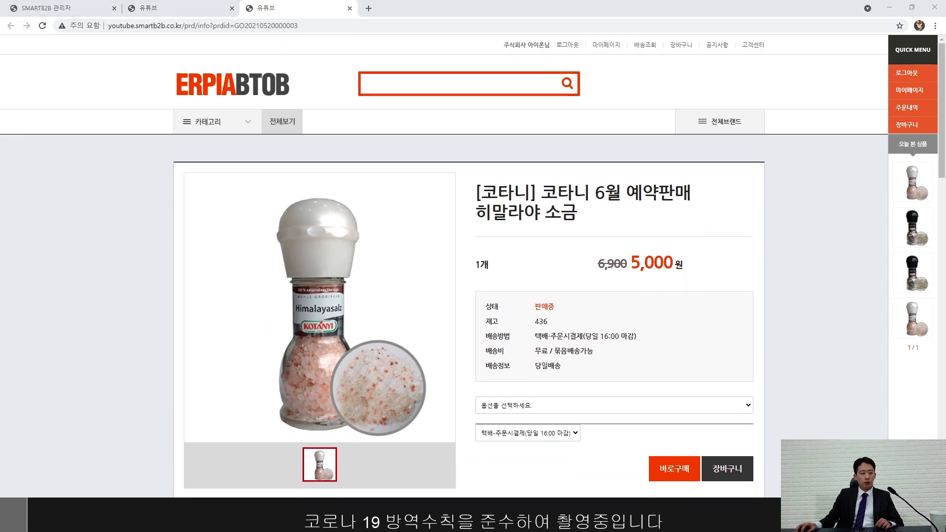
pyautogui.hotkey('alt', 'Tab')
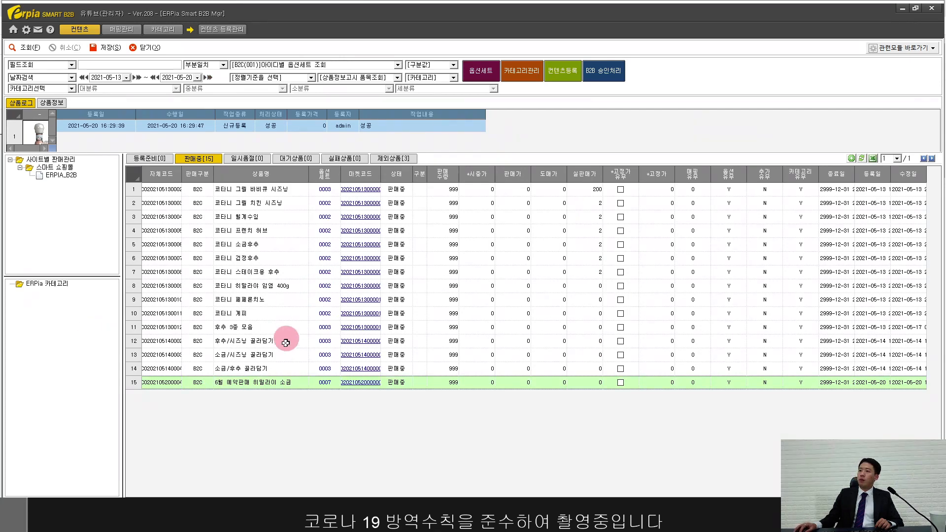
# Step: Move the Himalayan salt product off the 판매중 list into 대기상품
pyautogui.rightClick(283, 384)
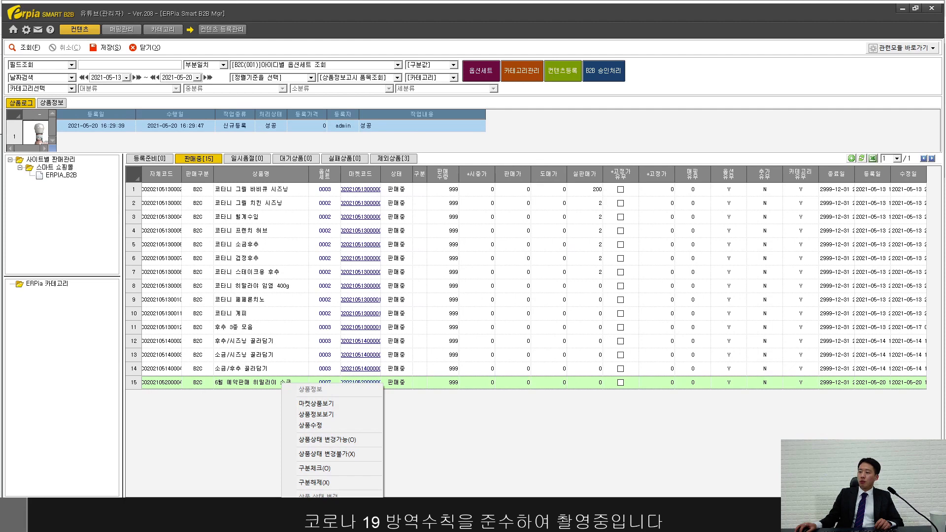
pyautogui.click(246, 426)
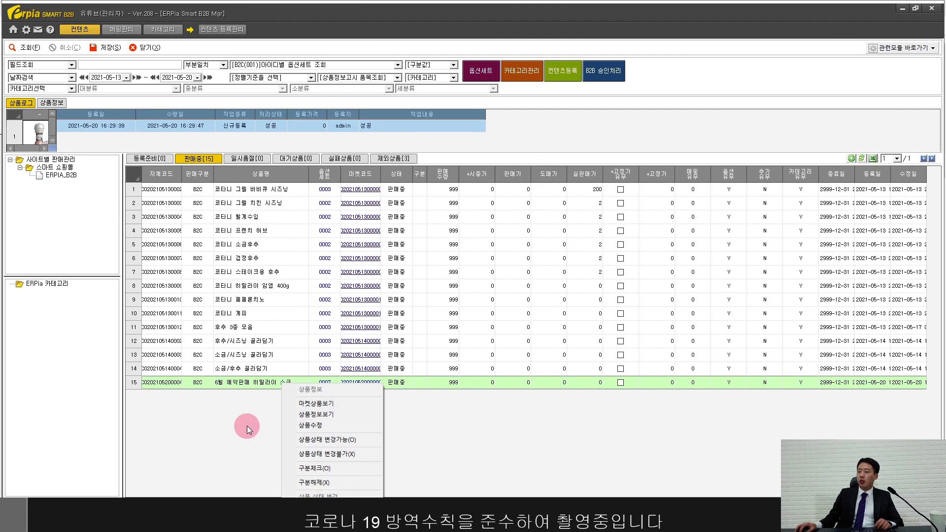
pyautogui.rightClick(251, 383)
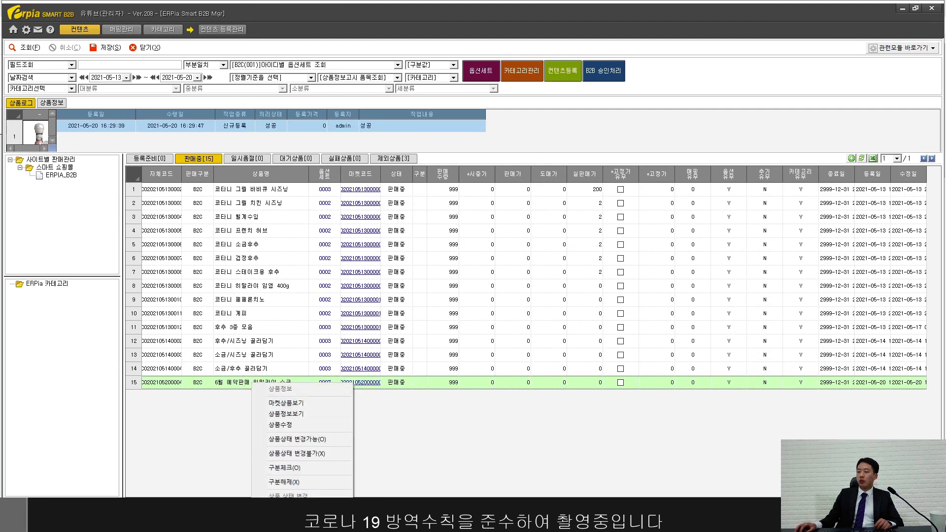
pyautogui.click(301, 513)
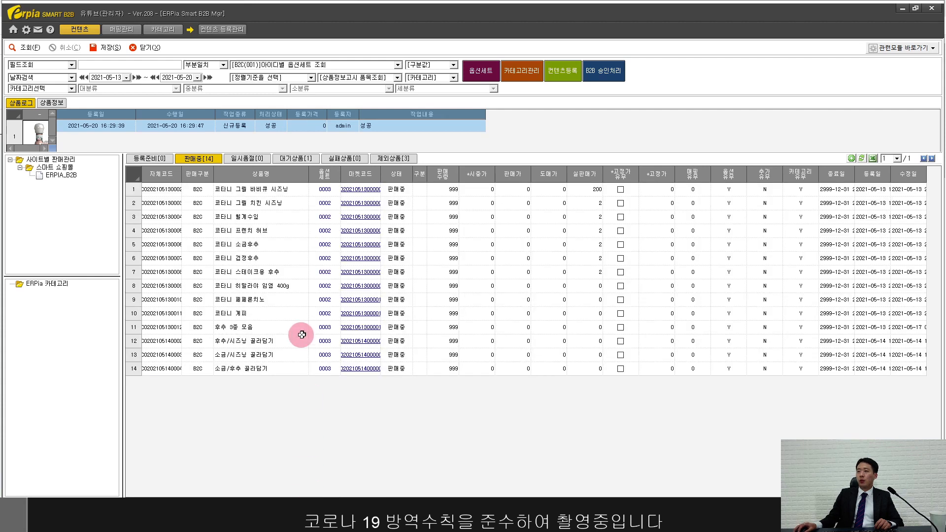
# Step: Mark the waiting salt product as 일시품절 so its status becomes 품절대기
pyautogui.click(292, 158)
pyautogui.click(272, 189)
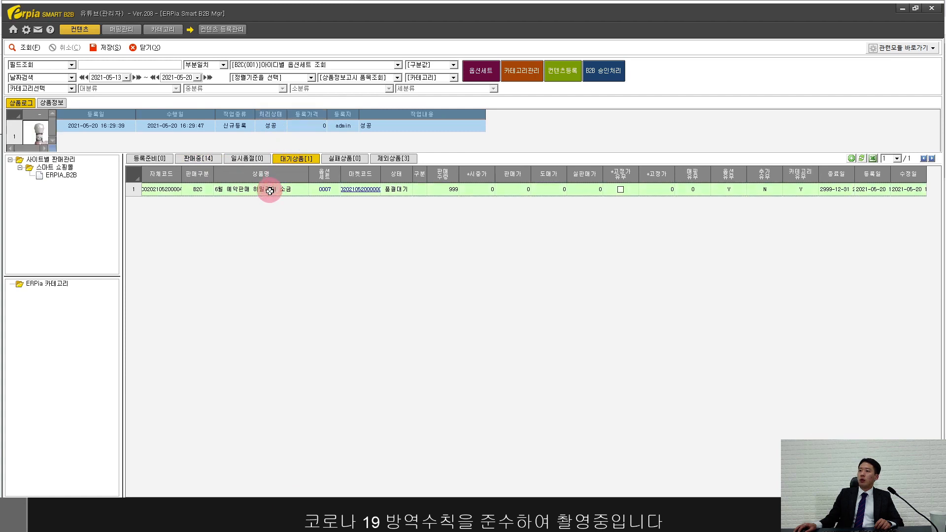
pyautogui.rightClick(270, 190)
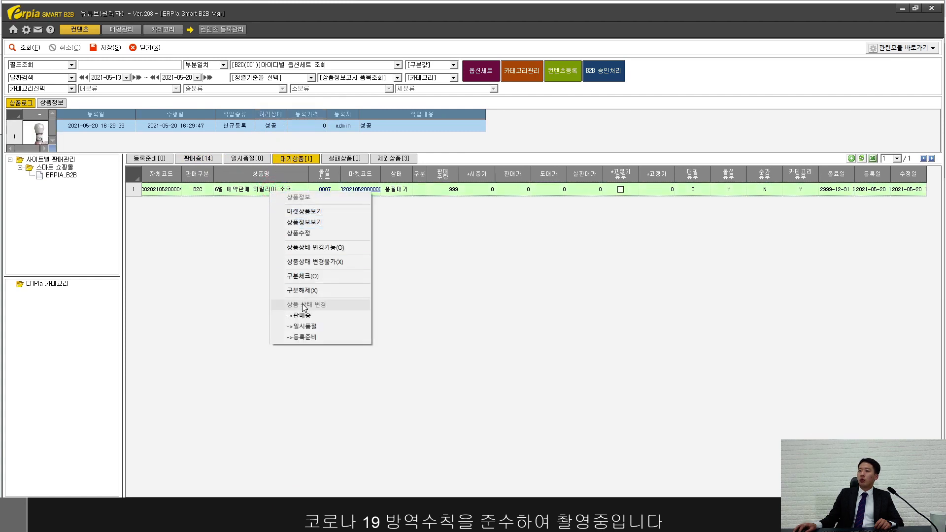
pyautogui.click(304, 326)
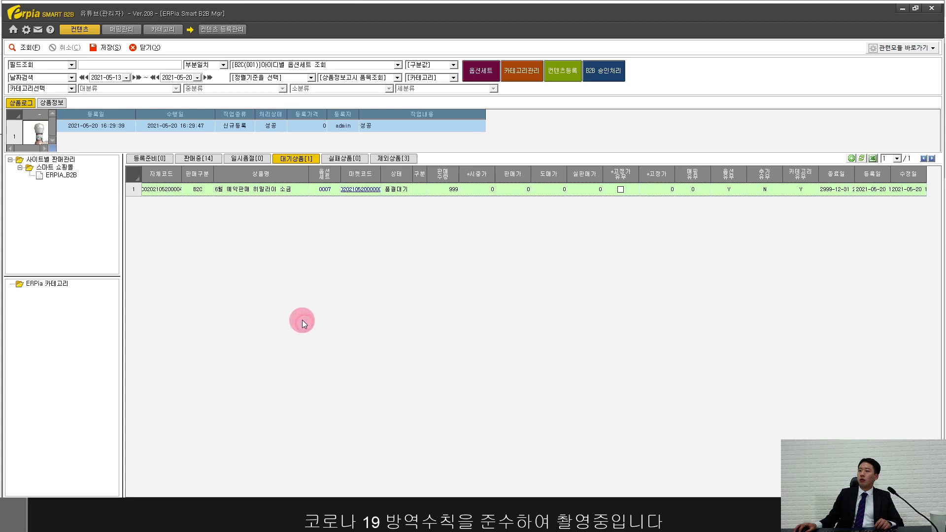
pyautogui.click(60, 175)
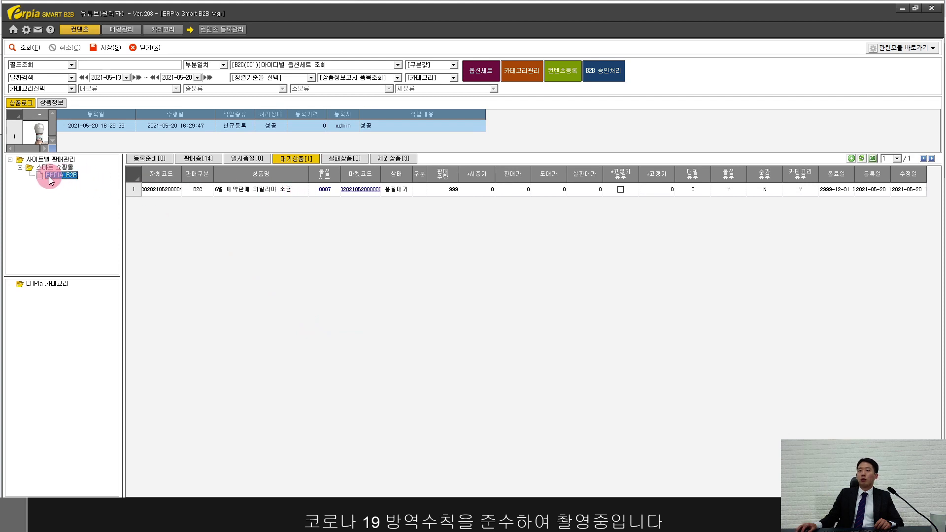
# Step: Process the real-time 일시품절 update for ERPIA_B2B and check the 일시품절 list
pyautogui.rightClick(48, 176)
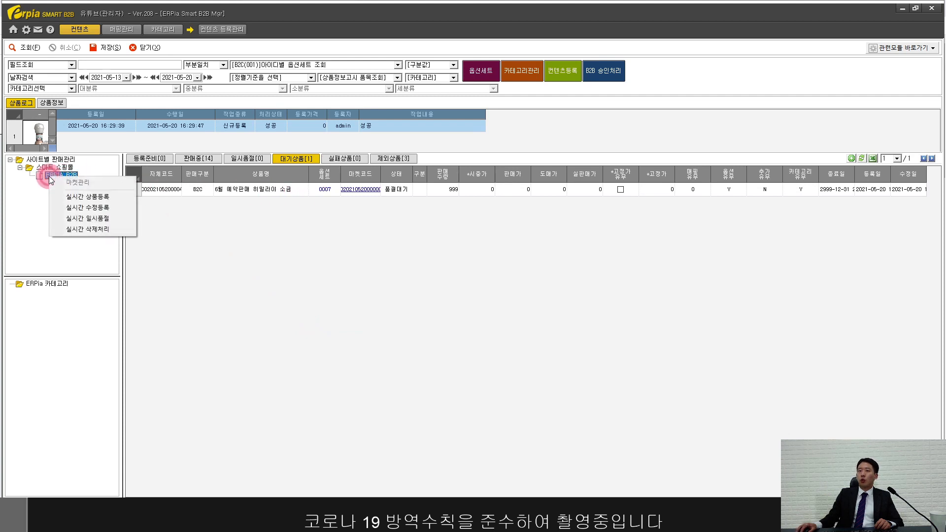
pyautogui.click(98, 220)
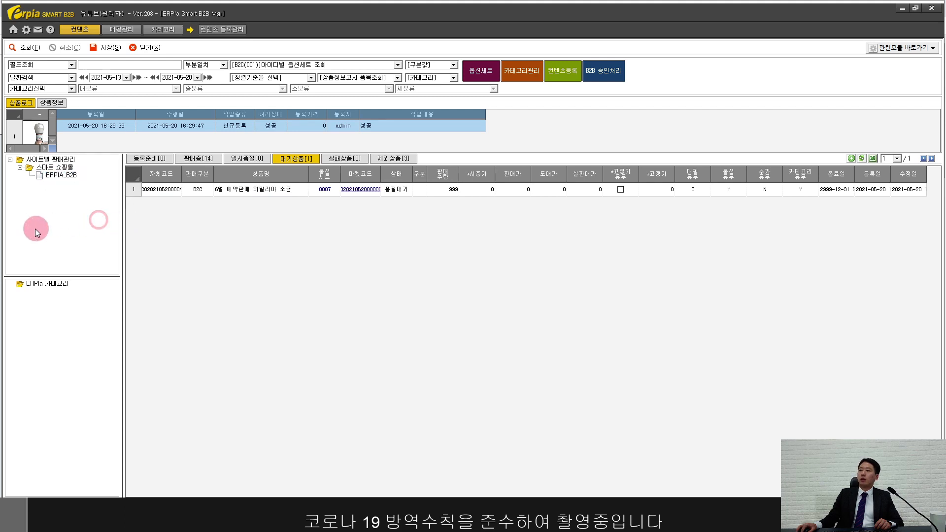
pyautogui.moveTo(1, 134); pyautogui.dragTo(466, 217)
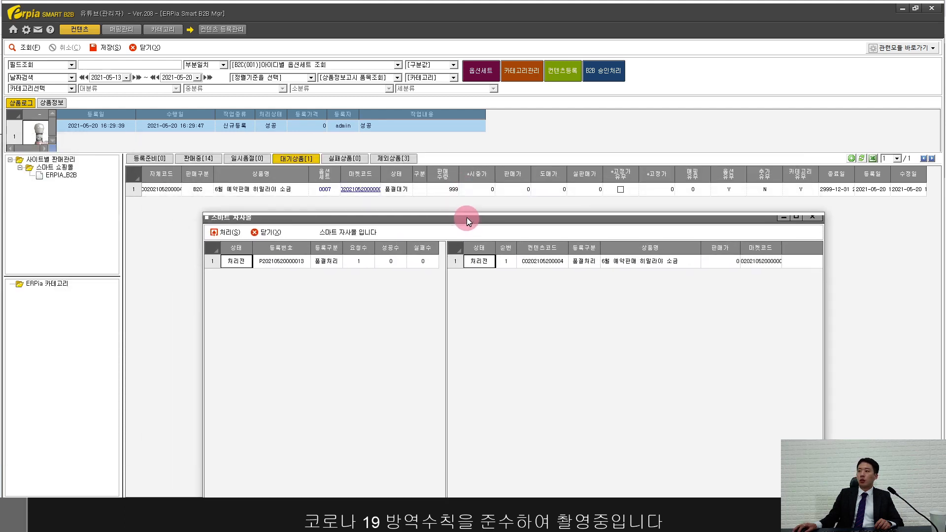
pyautogui.click(223, 231)
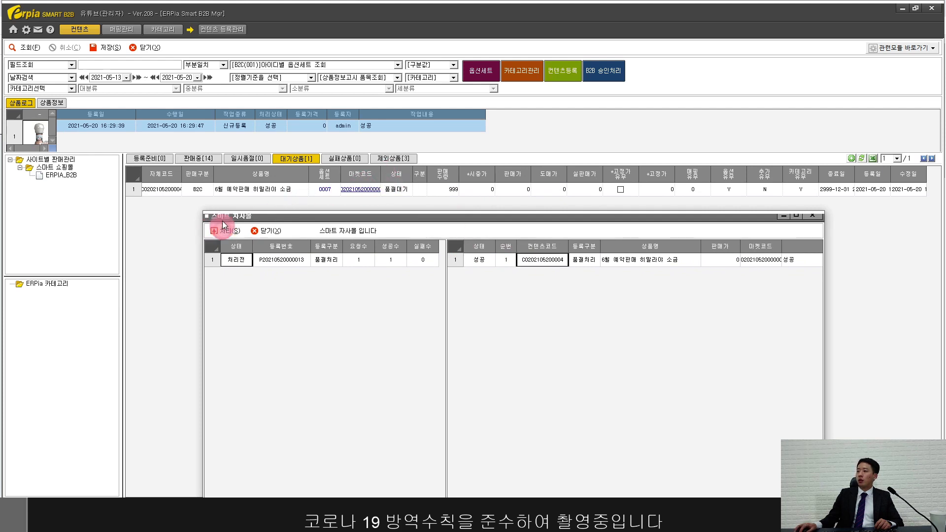
pyautogui.click(270, 231)
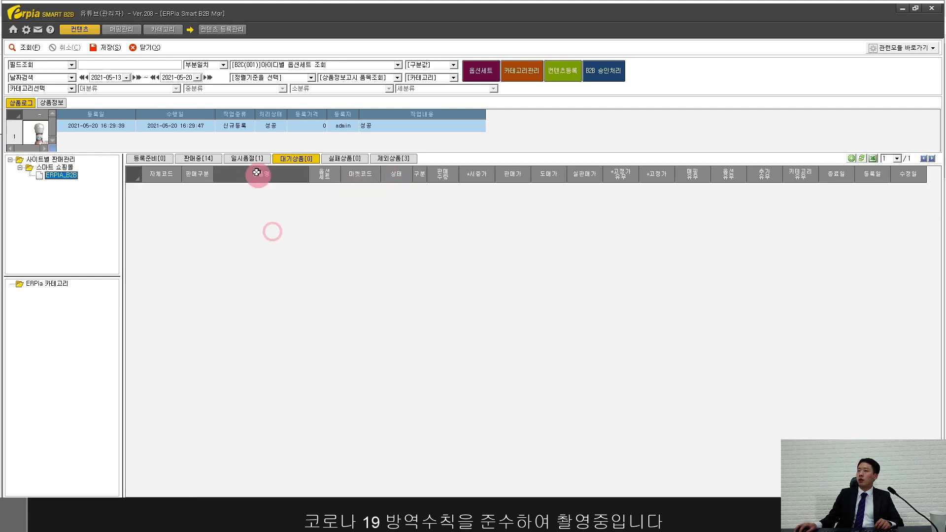
pyautogui.click(247, 158)
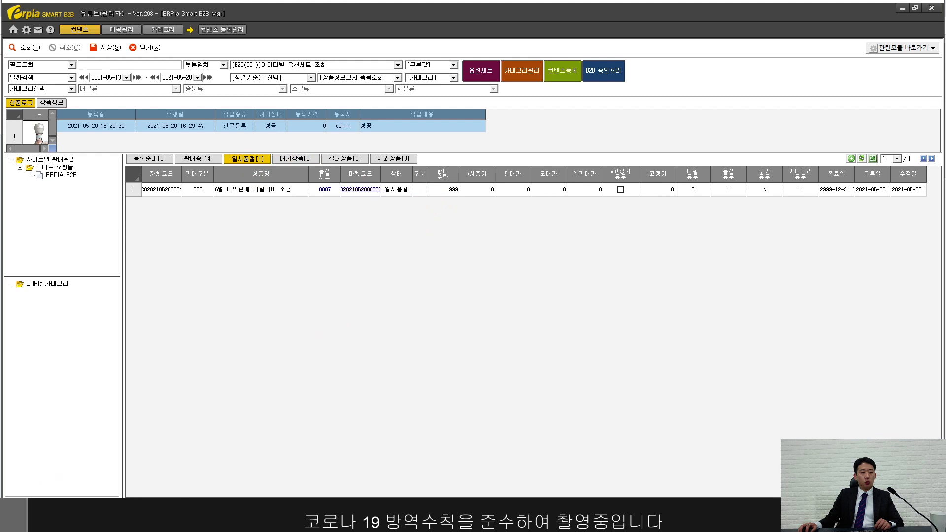
pyautogui.hotkey('alt', 'Tab')
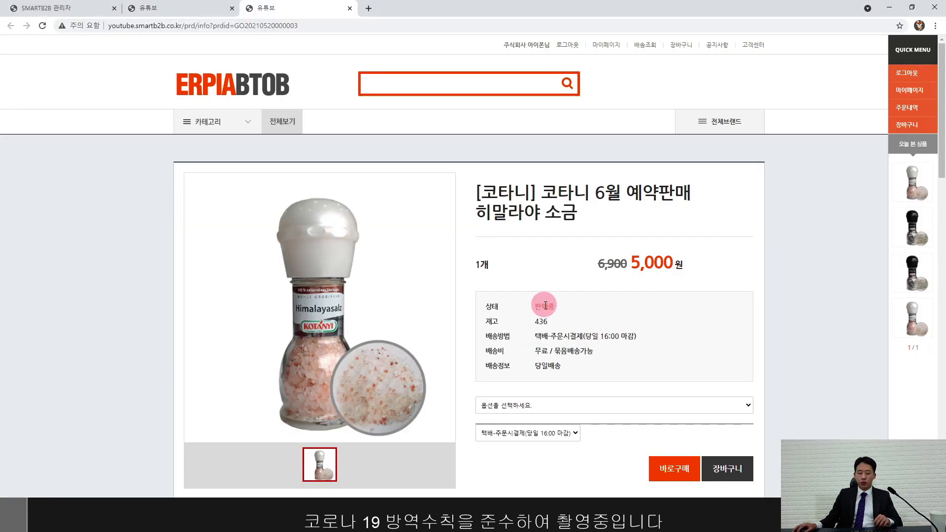
# Step: Reload the storefront page to confirm 판매중지 status, then view the salt product's 품절등록 log in ERPia
pyautogui.press('F5')
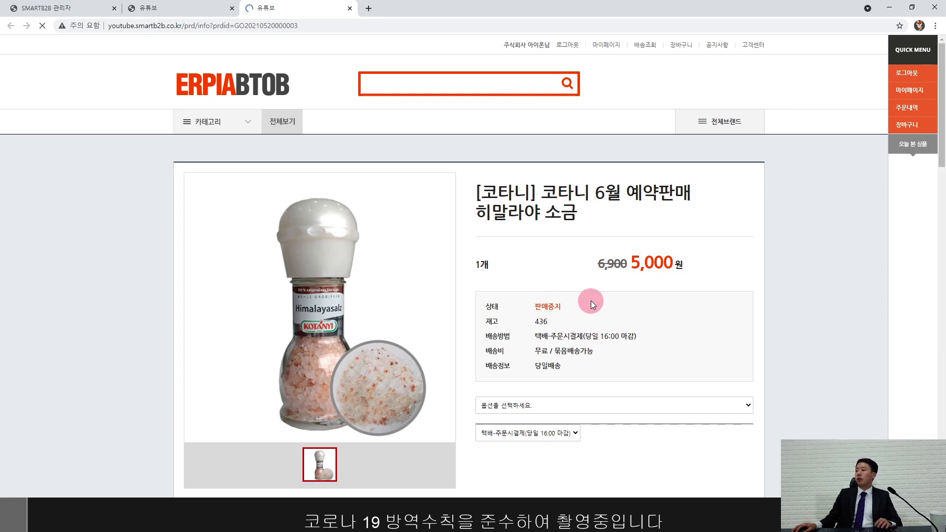
pyautogui.moveTo(541, 306); pyautogui.dragTo(591, 311)
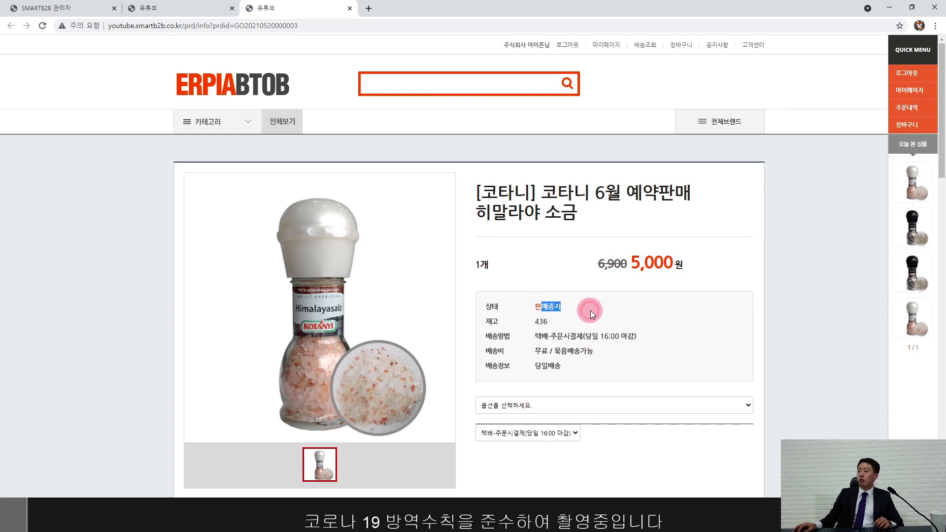
pyautogui.click(590, 311)
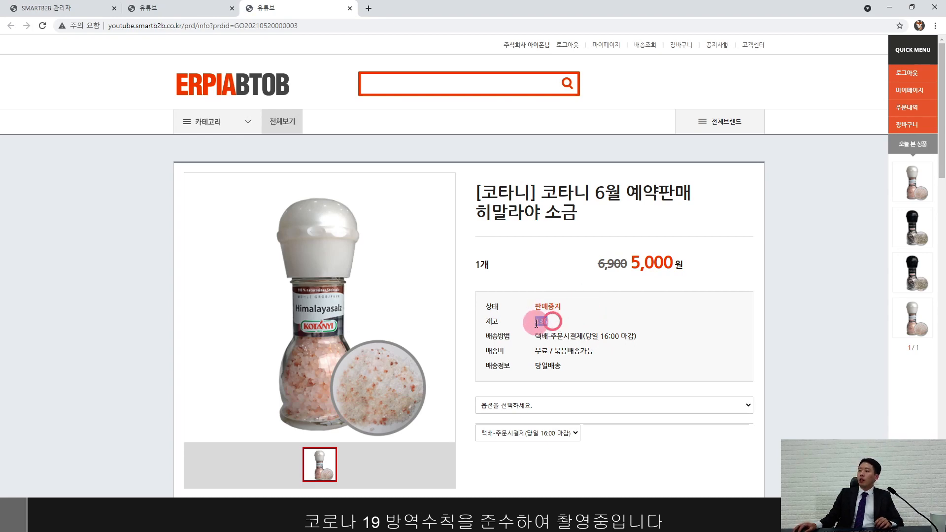
pyautogui.click(581, 328)
pyautogui.moveTo(550, 325); pyautogui.dragTo(581, 325)
pyautogui.click(569, 324)
pyautogui.click(581, 323)
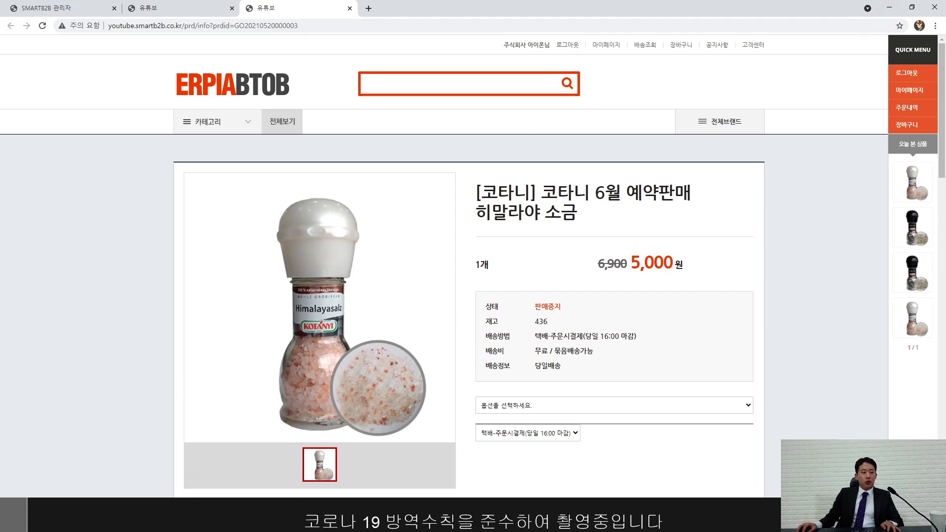
pyautogui.click(890, 12)
pyautogui.click(275, 189)
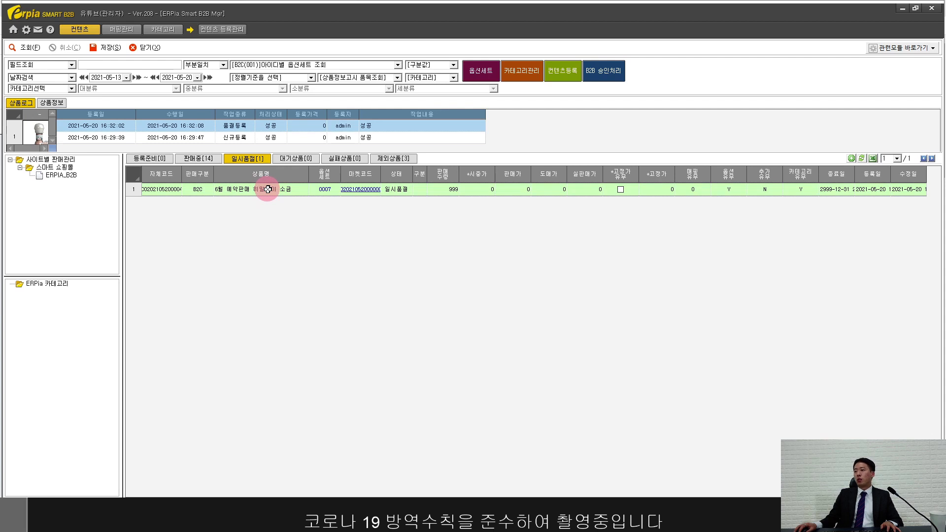
# Step: Move the sold-out salt product to 제외상품 and confirm it appears in that list
pyautogui.rightClick(295, 189)
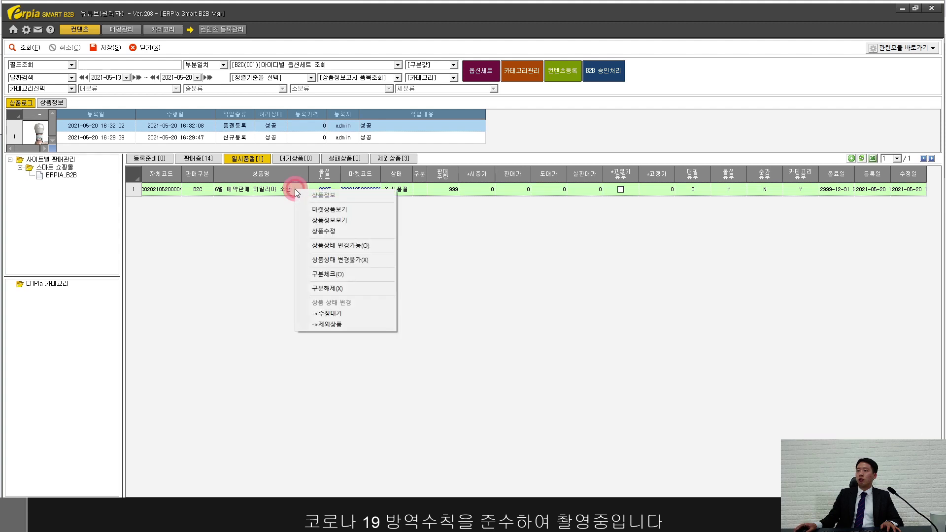
pyautogui.click(338, 325)
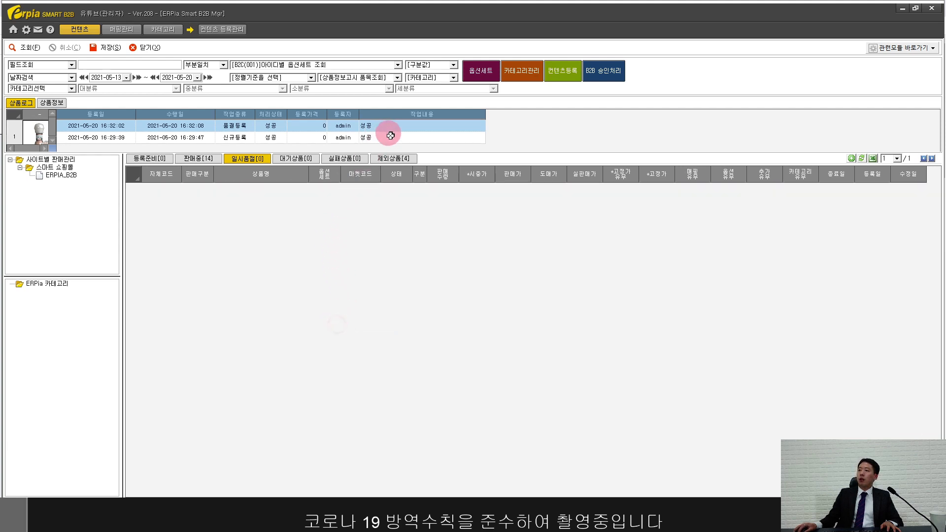
pyautogui.click(395, 157)
pyautogui.click(256, 229)
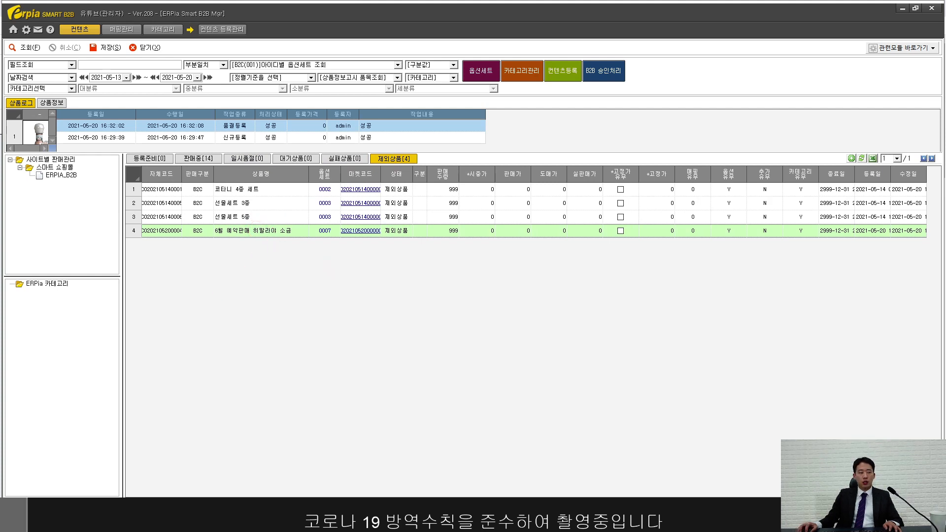
pyautogui.hotkey('alt', 'Tab')
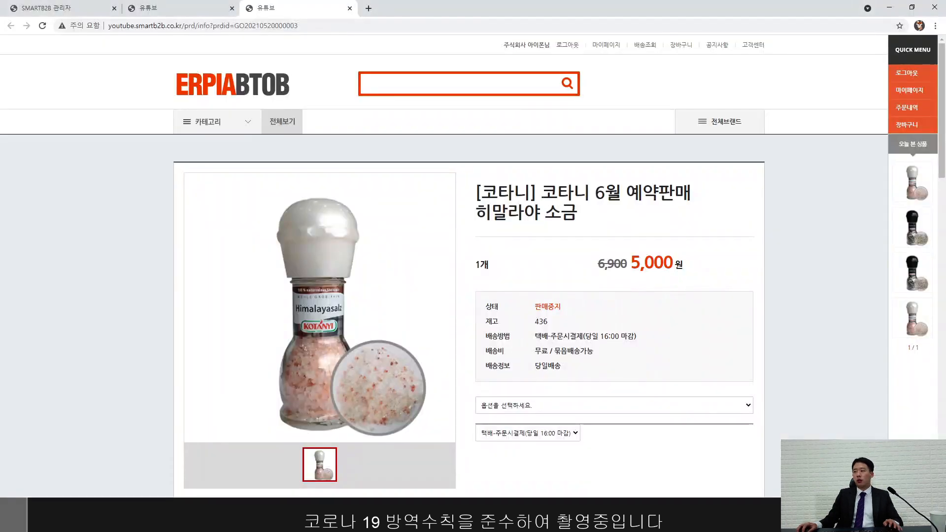
# Step: Reload the Himalaya salt page, confirm it no longer loads, and close that tab
pyautogui.press('F5')
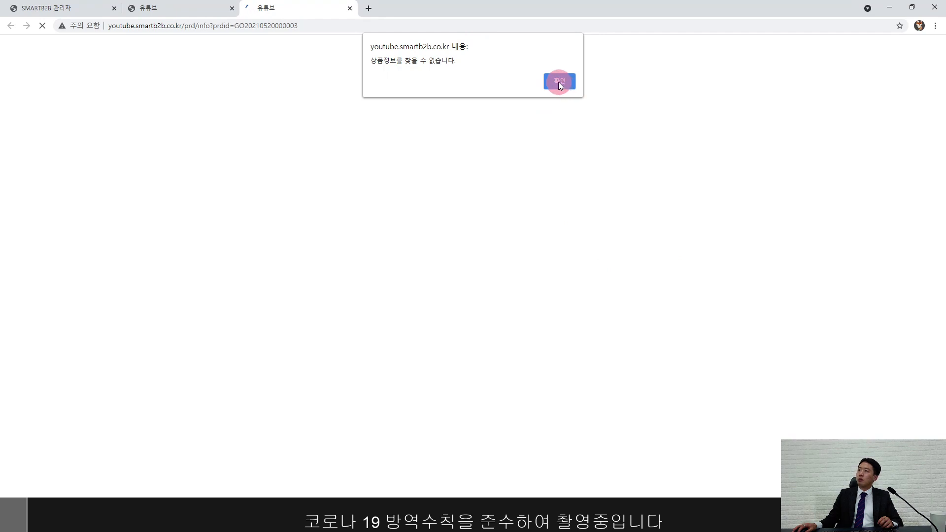
pyautogui.click(560, 81)
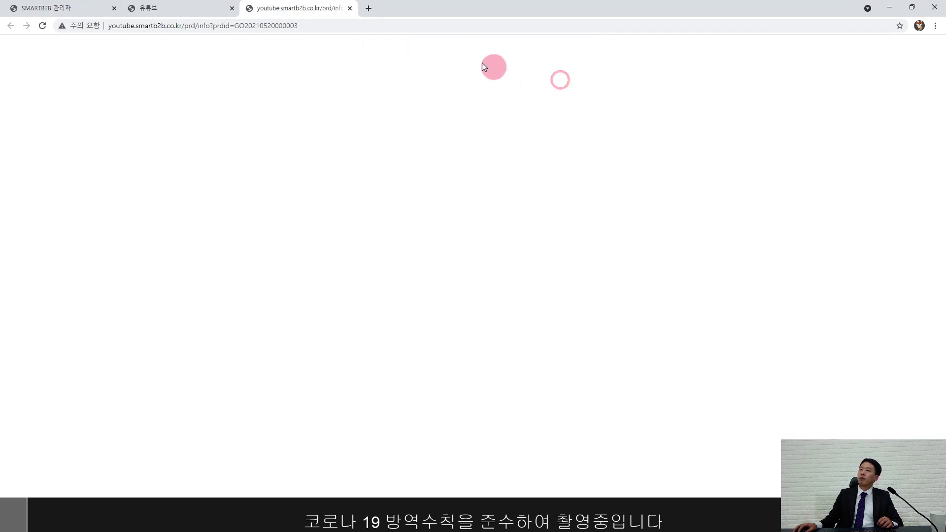
pyautogui.click(349, 9)
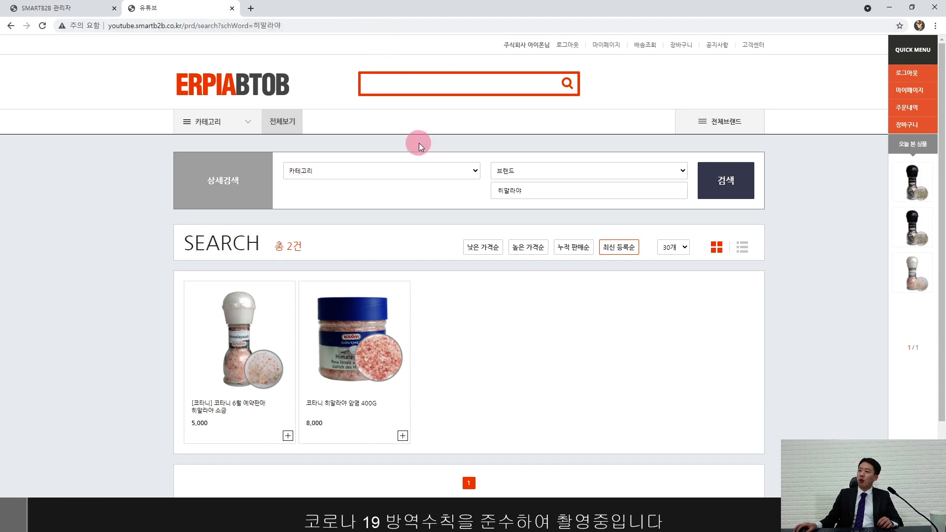
# Step: From the storefront home, open the 코타니 소금후추 product under New 상품
pyautogui.click(276, 96)
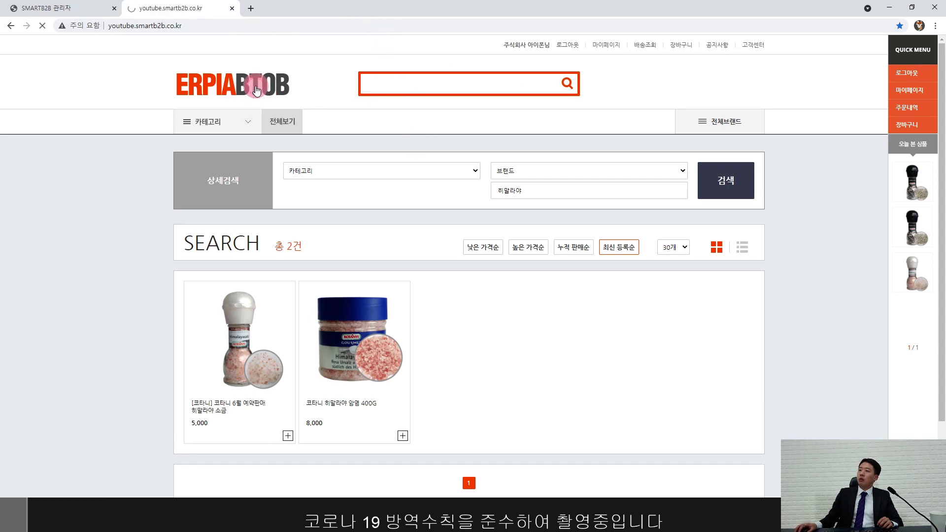
pyautogui.scroll(-7, 332, 156)
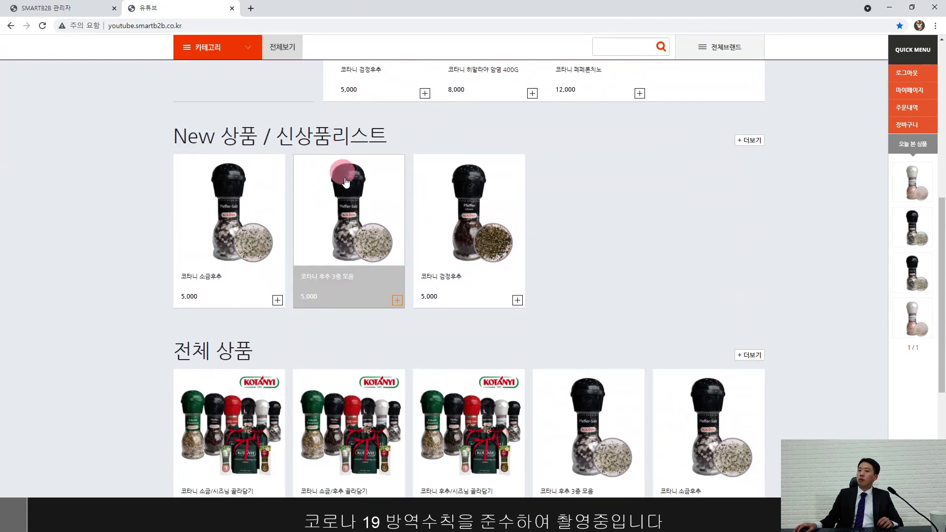
pyautogui.click(238, 220)
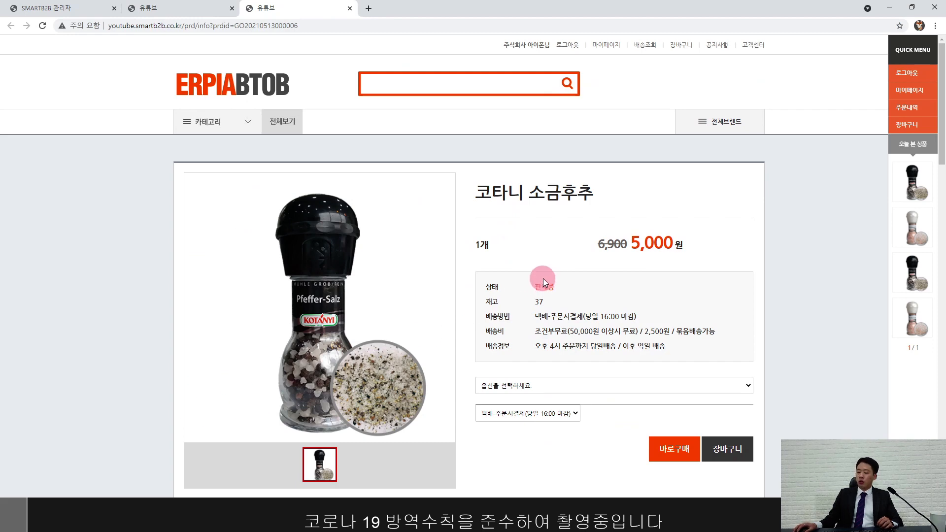
pyautogui.scroll(-3, 569, 313)
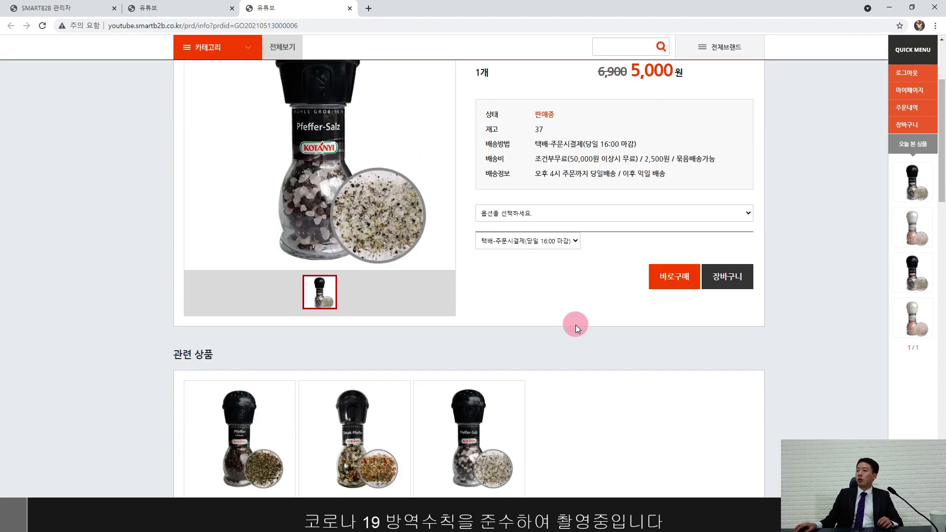
# Step: Check the logged-in company name in the storefront header
pyautogui.scroll(3, 575, 325)
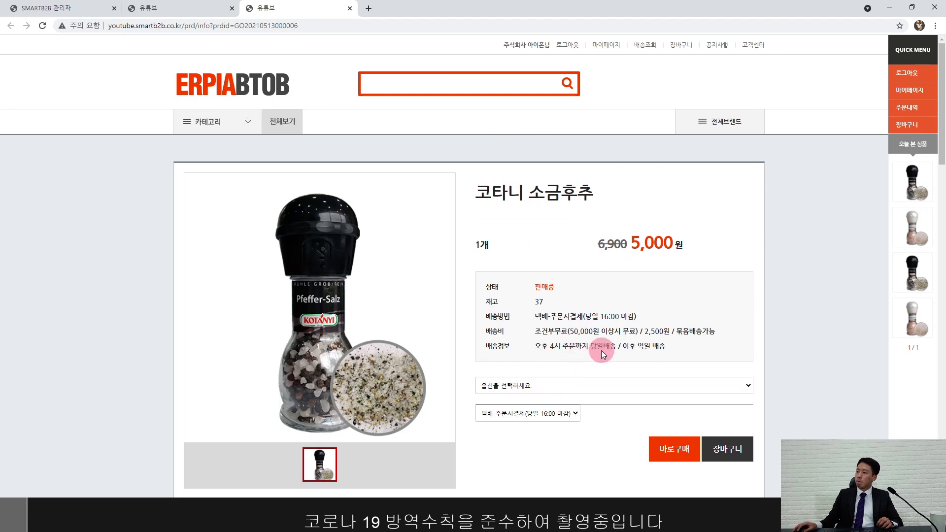
pyautogui.moveTo(497, 45); pyautogui.dragTo(546, 45)
pyautogui.click(555, 264)
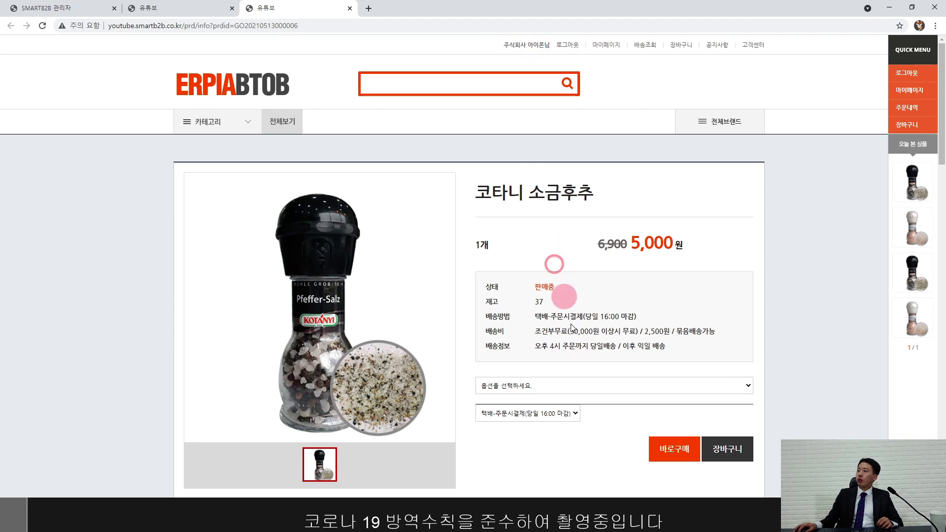
# Step: Choose the 65g option, set quantity to 10, and buy it immediately
pyautogui.scroll(-2, 580, 360)
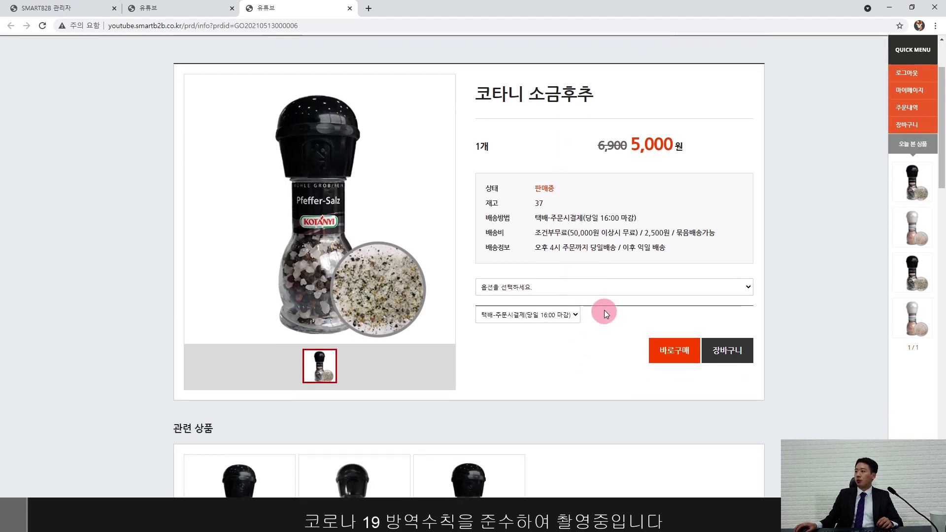
pyautogui.click(607, 287)
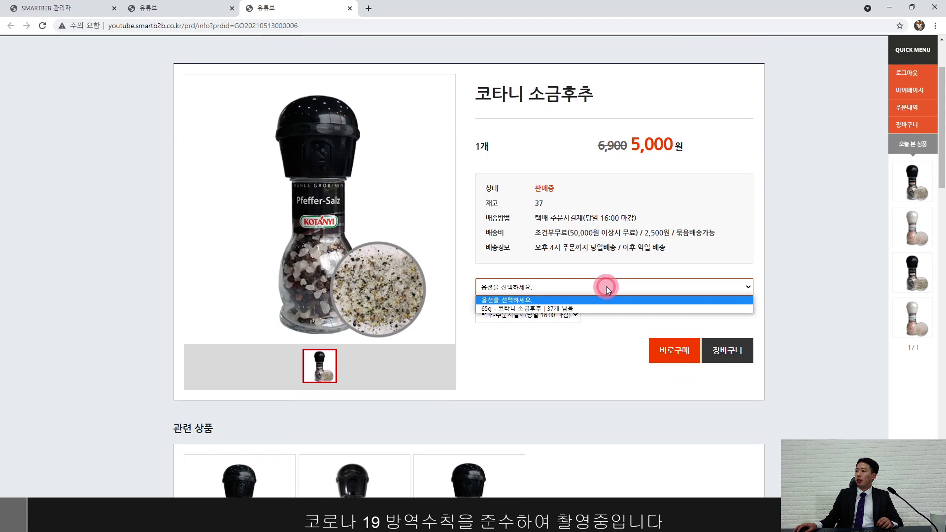
pyautogui.click(587, 305)
pyautogui.click(677, 321)
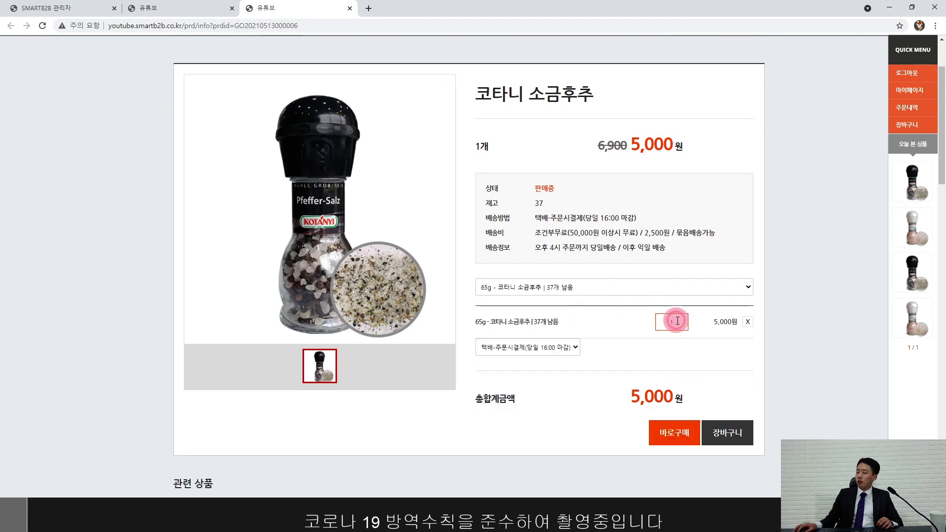
pyautogui.write('0')
pyautogui.click(700, 351)
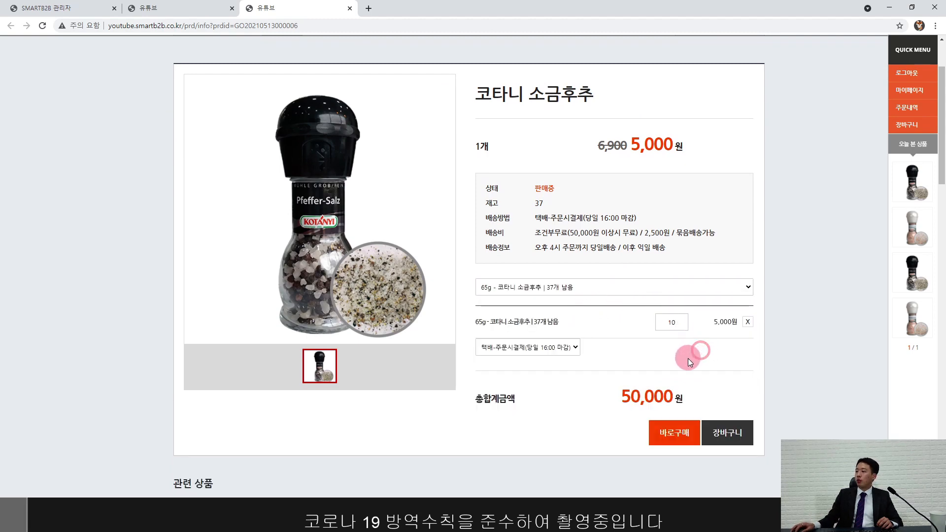
pyautogui.click(667, 438)
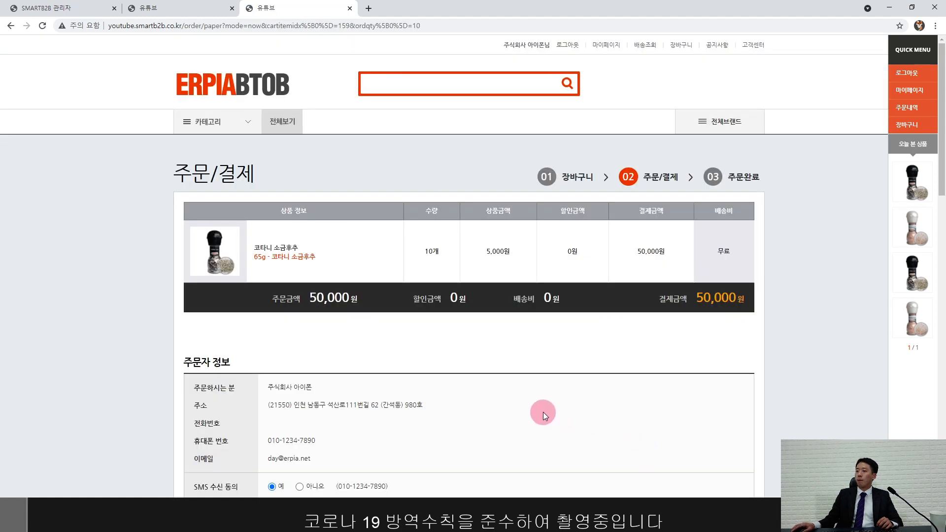
# Step: Preview credit payment with its 5,000,000 limit, then return to bank transfer (무통장 입금)
pyautogui.scroll(-2, 524, 408)
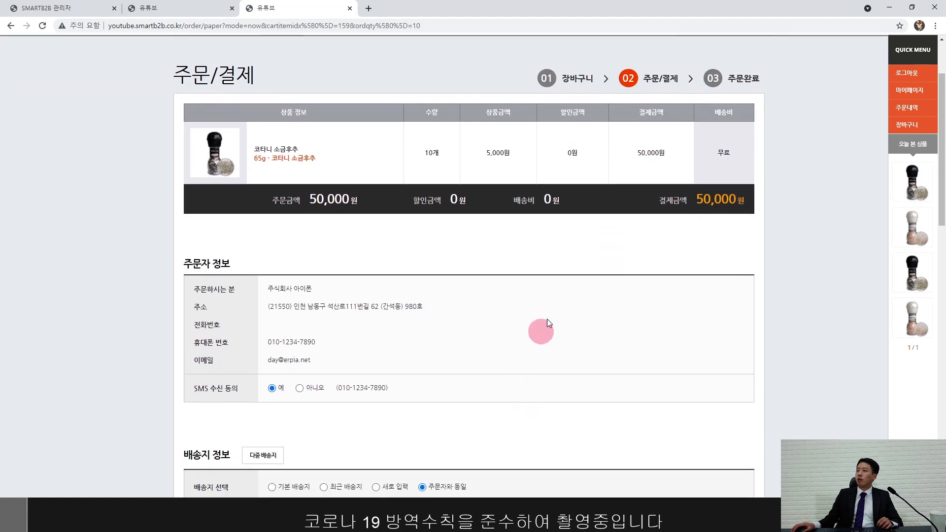
pyautogui.scroll(-5, 460, 340)
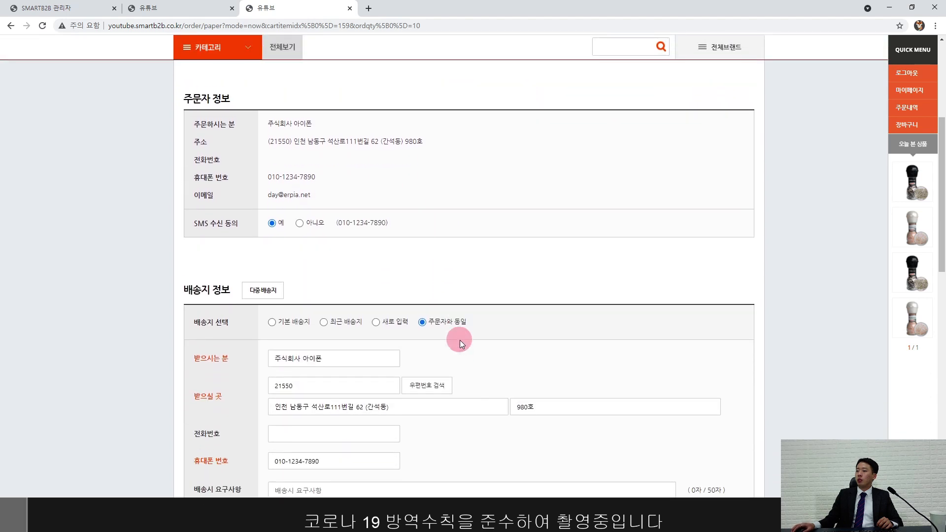
pyautogui.scroll(-6, 460, 340)
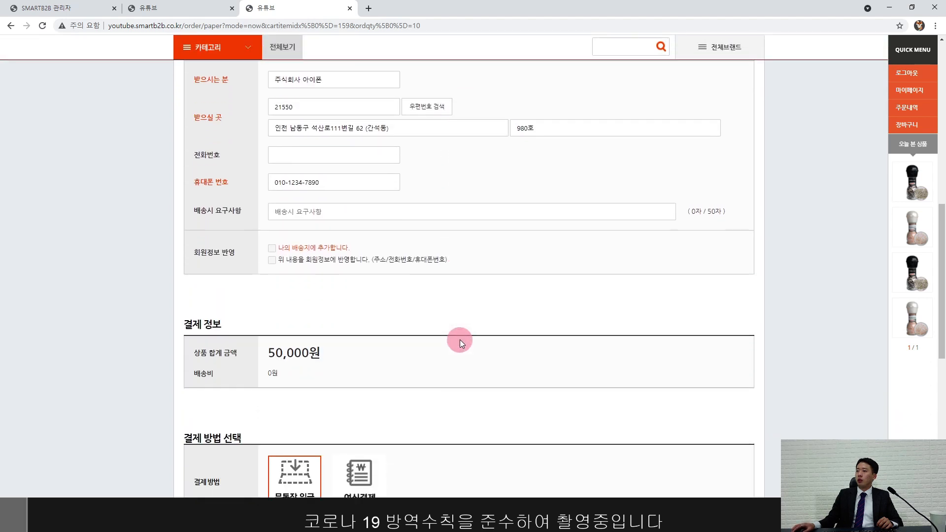
pyautogui.scroll(-2, 459, 336)
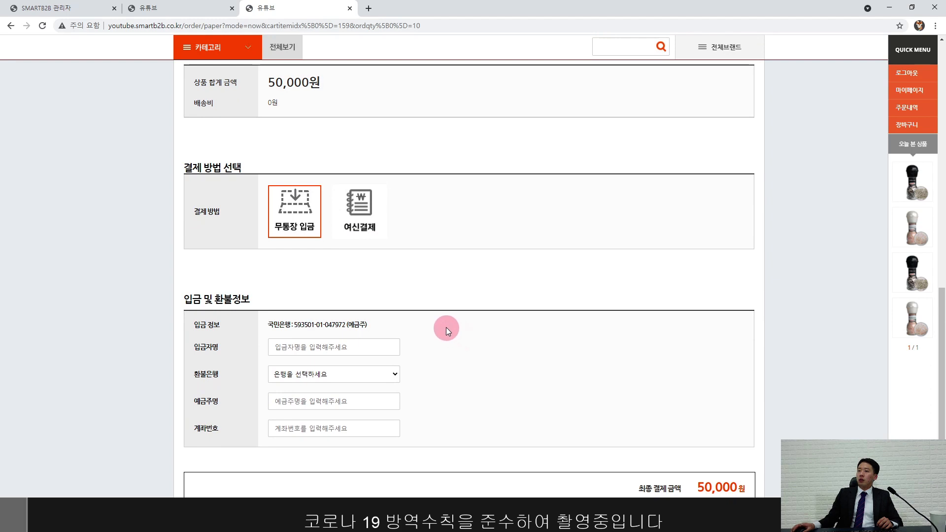
pyautogui.scroll(-2, 434, 306)
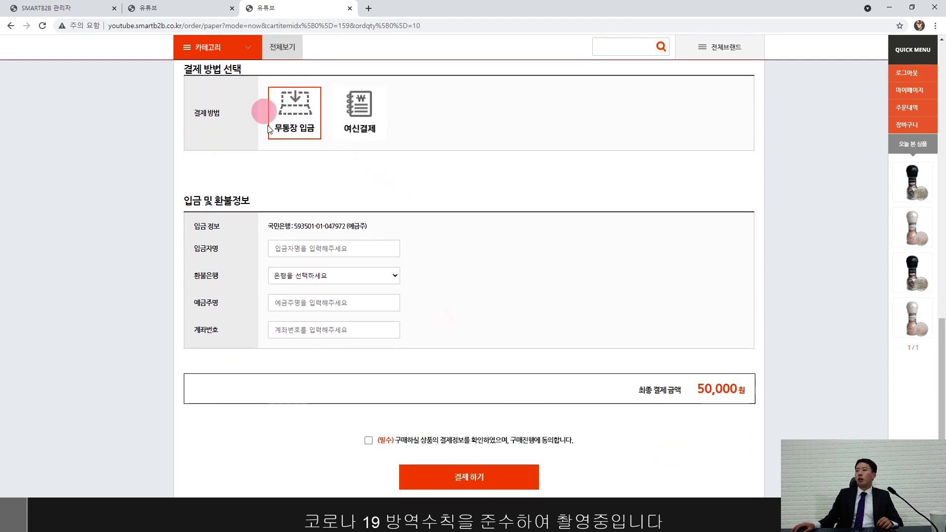
pyautogui.click(360, 124)
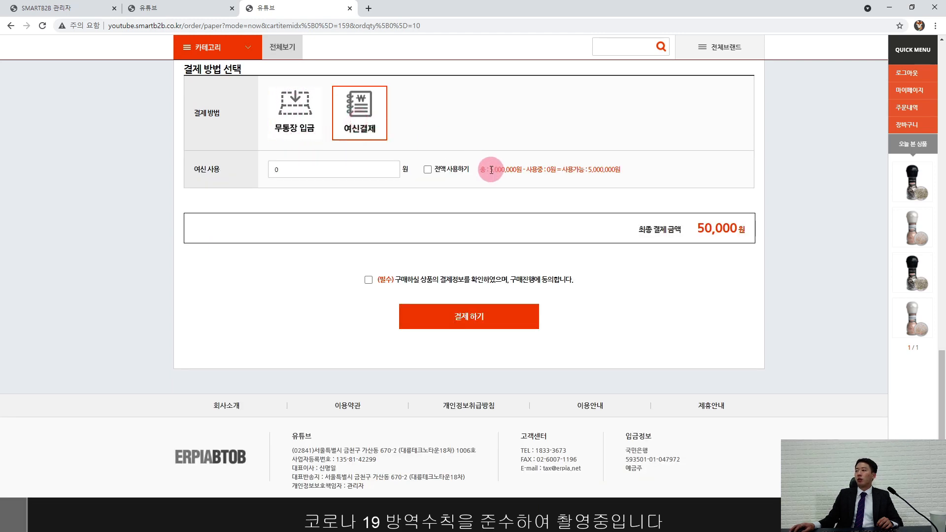
pyautogui.moveTo(490, 170); pyautogui.dragTo(516, 168)
pyautogui.click(464, 118)
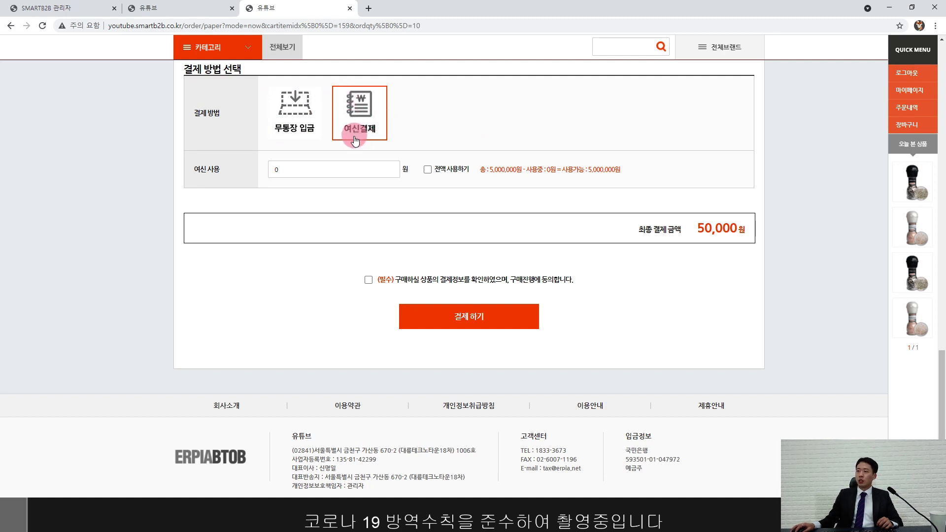
pyautogui.click(299, 119)
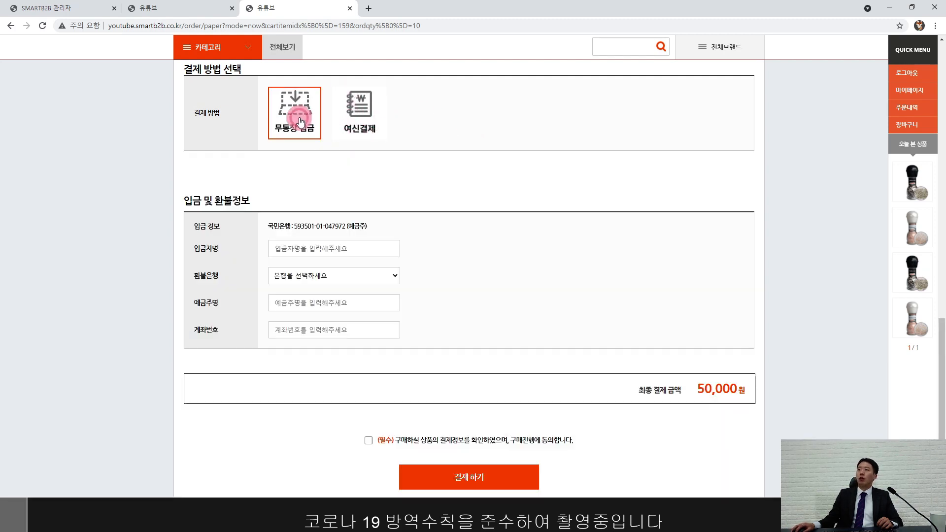
# Step: Fill the depositor, refund bank 기업은행, account holder and account number, and agree to terms
pyautogui.click(328, 244)
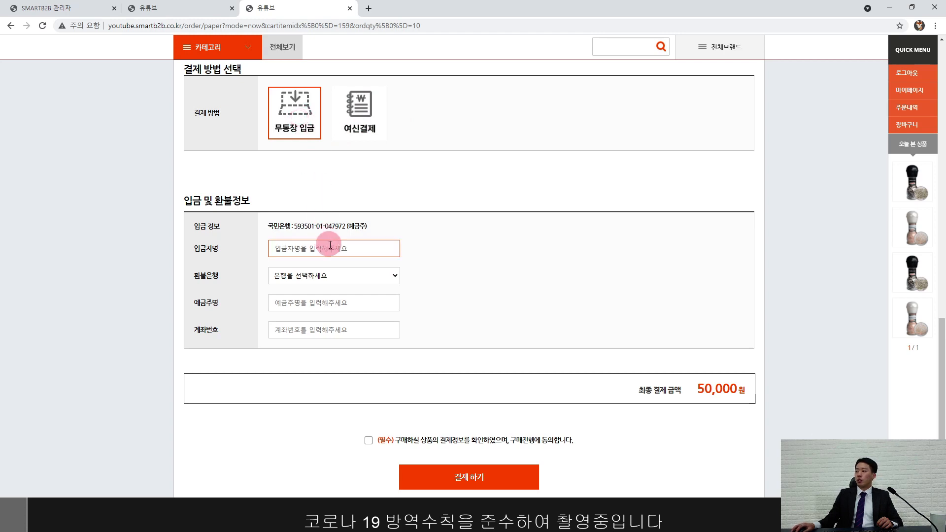
pyautogui.click(326, 248)
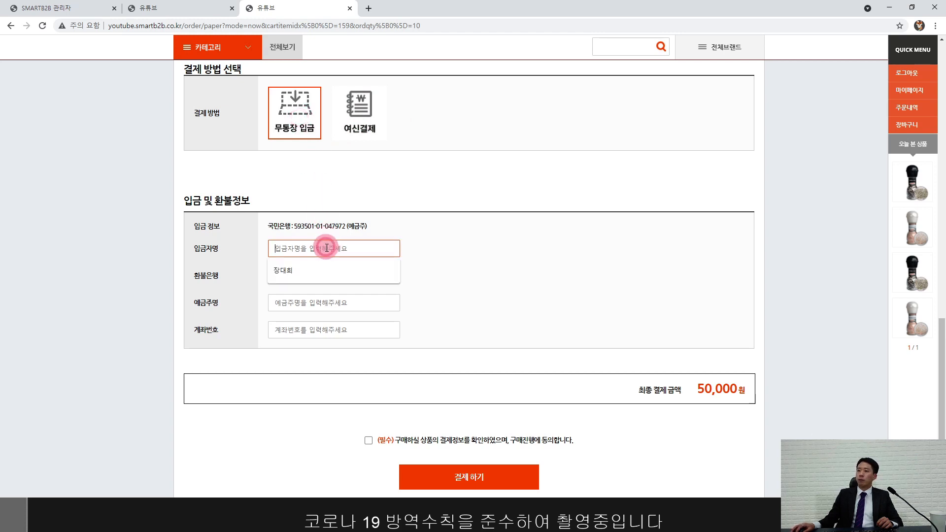
pyautogui.click(306, 267)
pyautogui.click(308, 278)
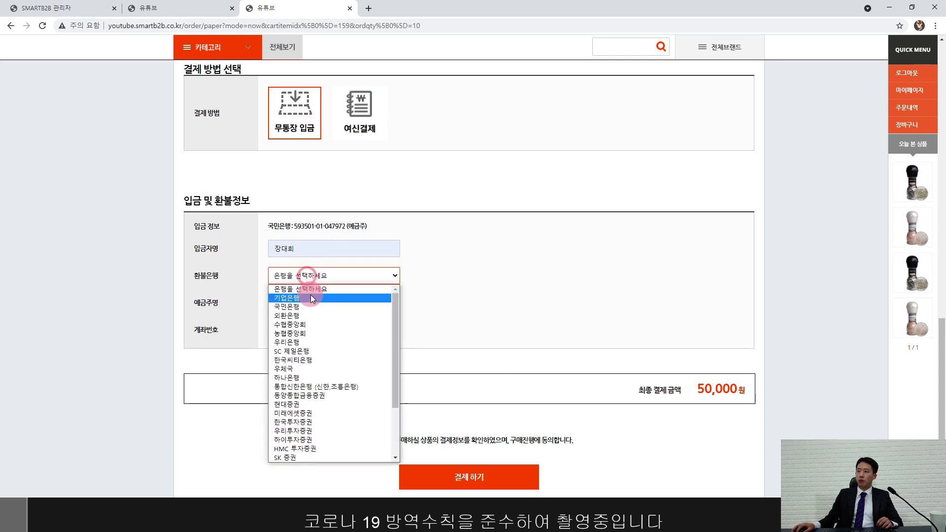
pyautogui.click(311, 295)
pyautogui.click(308, 301)
pyautogui.click(310, 321)
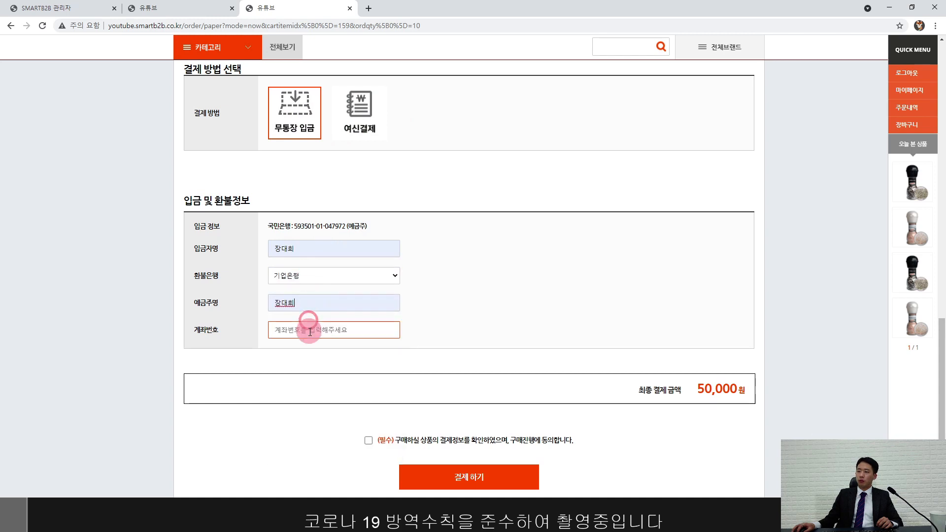
pyautogui.click(303, 383)
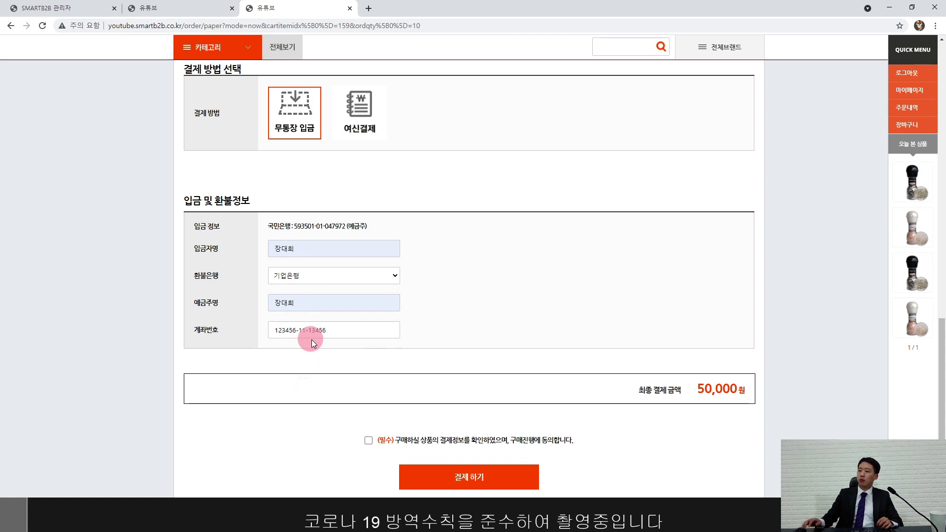
pyautogui.click(368, 441)
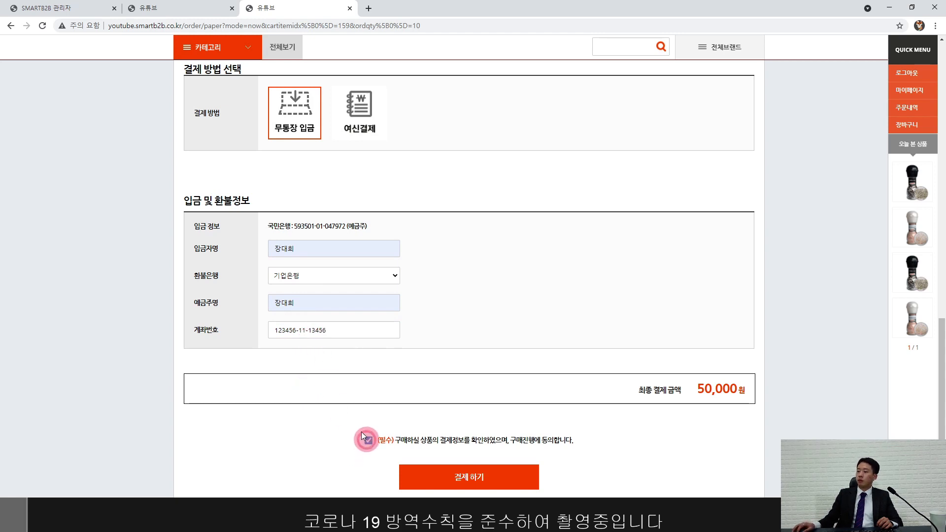
# Step: Submit the bank-transfer order, check its 50,000원 total, and open My Page
pyautogui.click(476, 477)
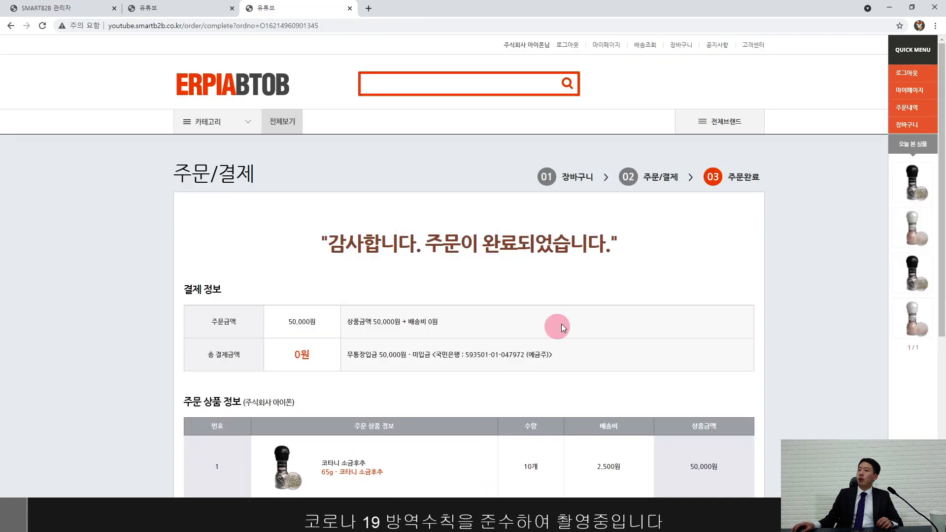
pyautogui.scroll(-1, 539, 327)
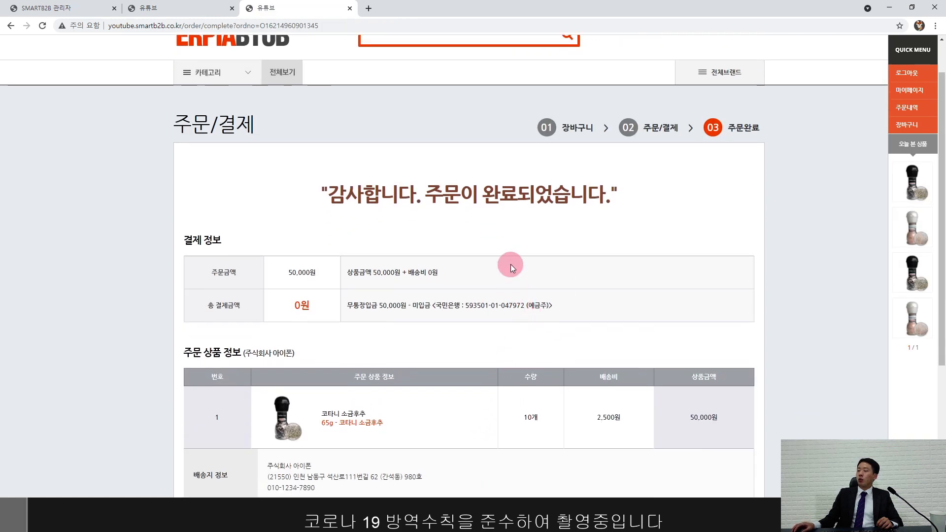
pyautogui.scroll(-2, 508, 298)
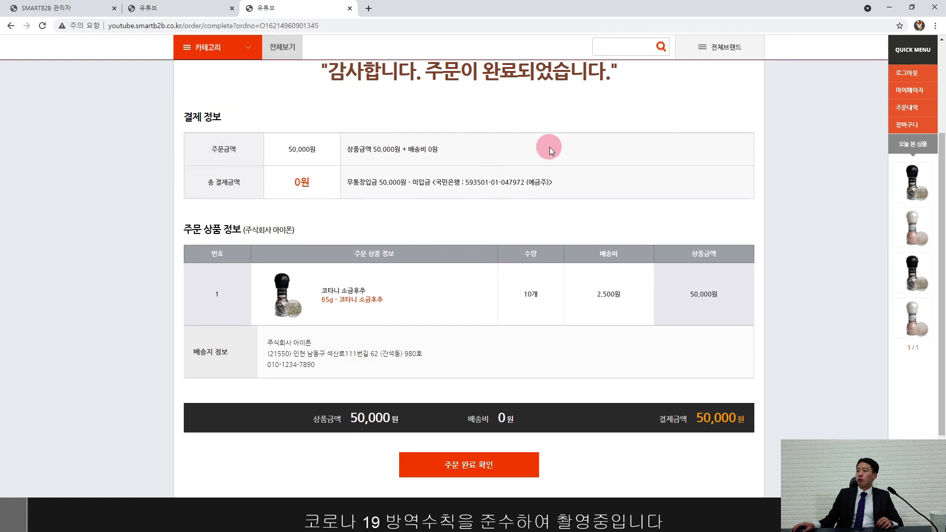
pyautogui.doubleClick(352, 418)
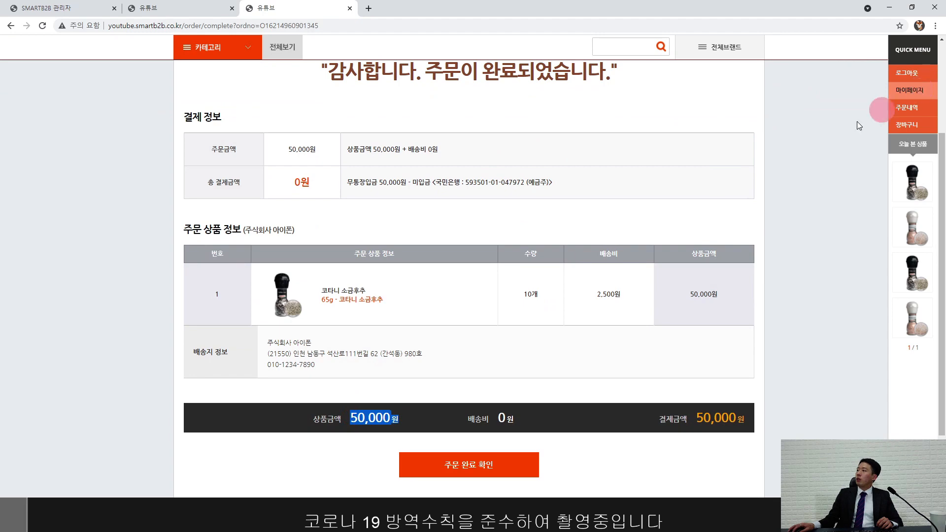
pyautogui.scroll(3, 858, 123)
pyautogui.click(909, 90)
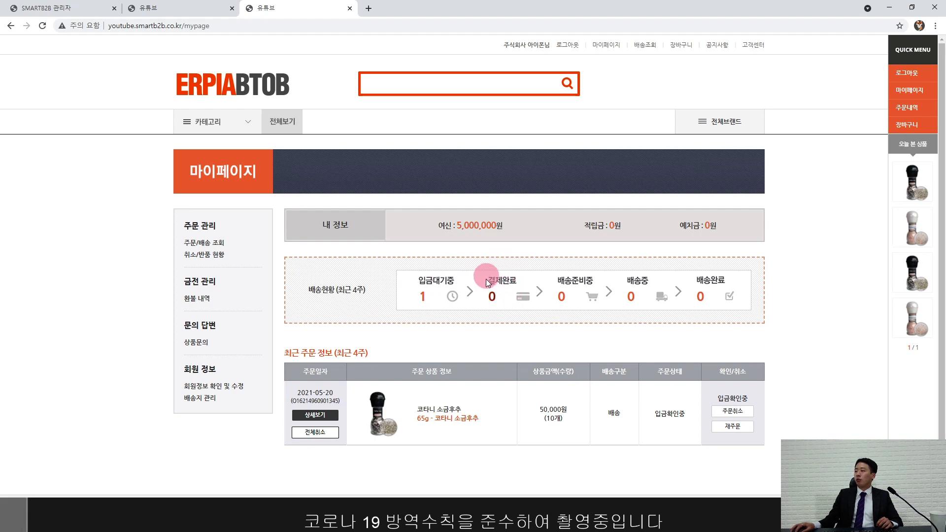
# Step: Search for 소금 and open the 코타니 그릴 바비큐 시즈닝 product page
pyautogui.click(383, 84)
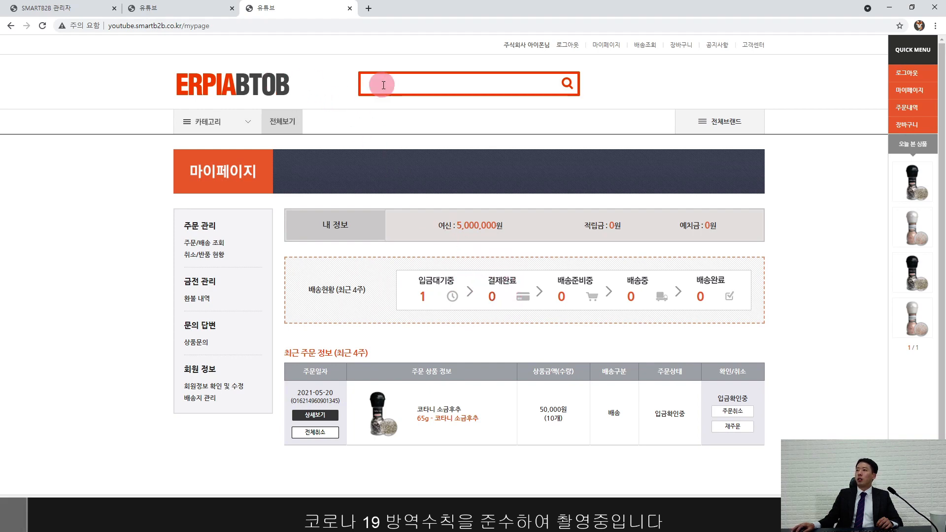
pyautogui.write('소금')
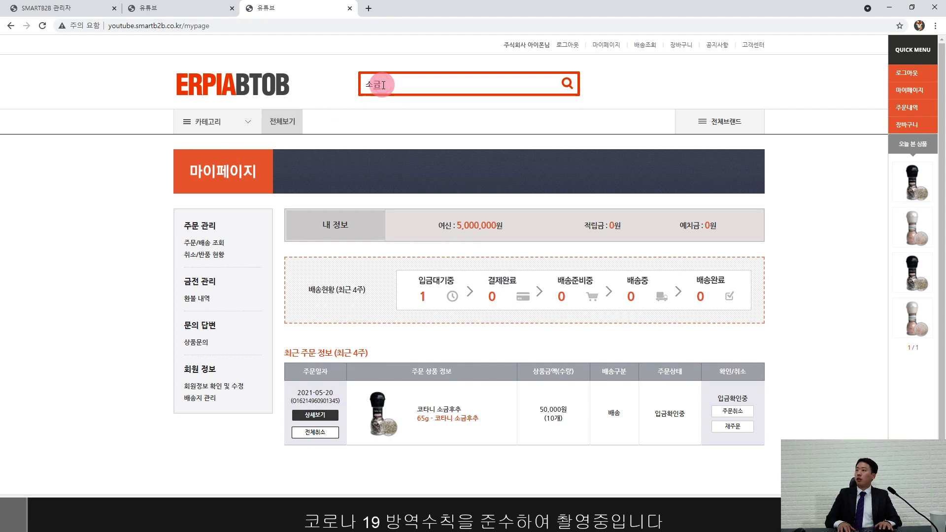
pyautogui.press('Return')
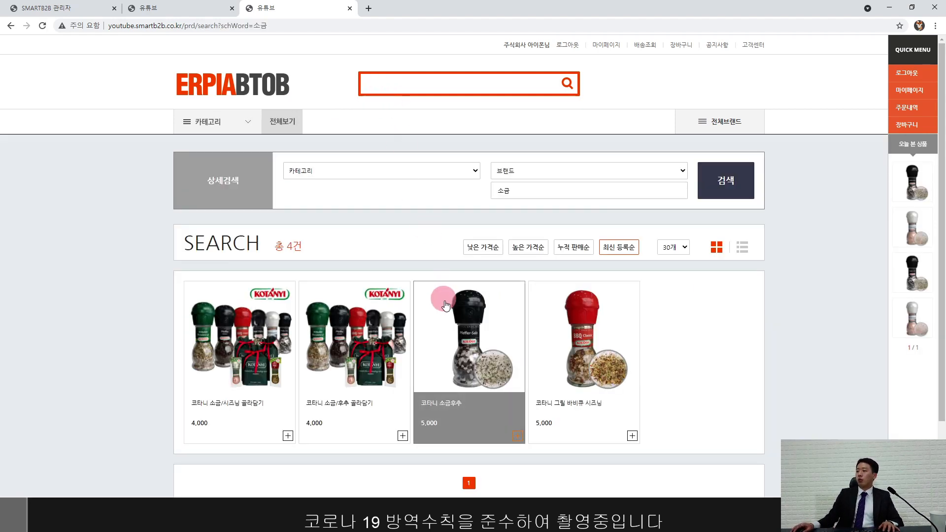
pyautogui.click(576, 342)
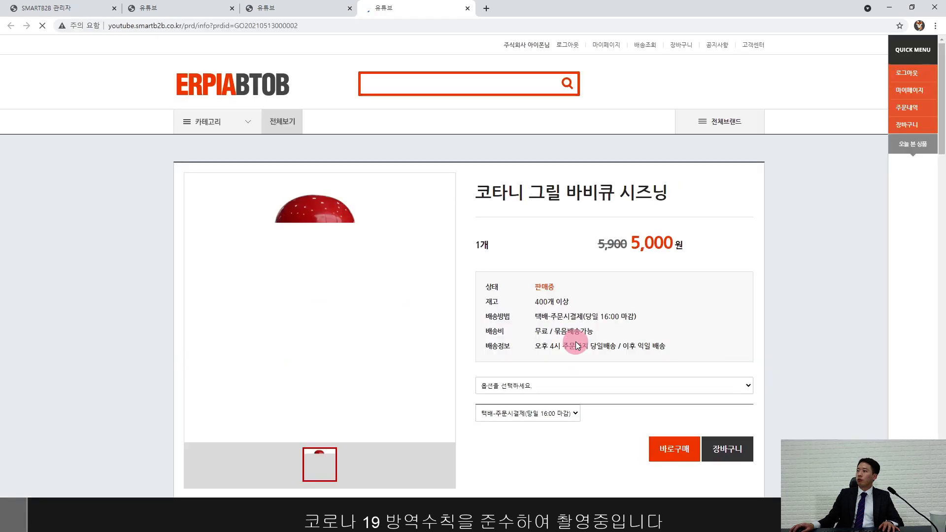
# Step: Choose the 81g option, set quantity to 100, and buy it immediately
pyautogui.scroll(-1, 589, 344)
pyautogui.scroll(-1, 589, 344)
pyautogui.click(607, 291)
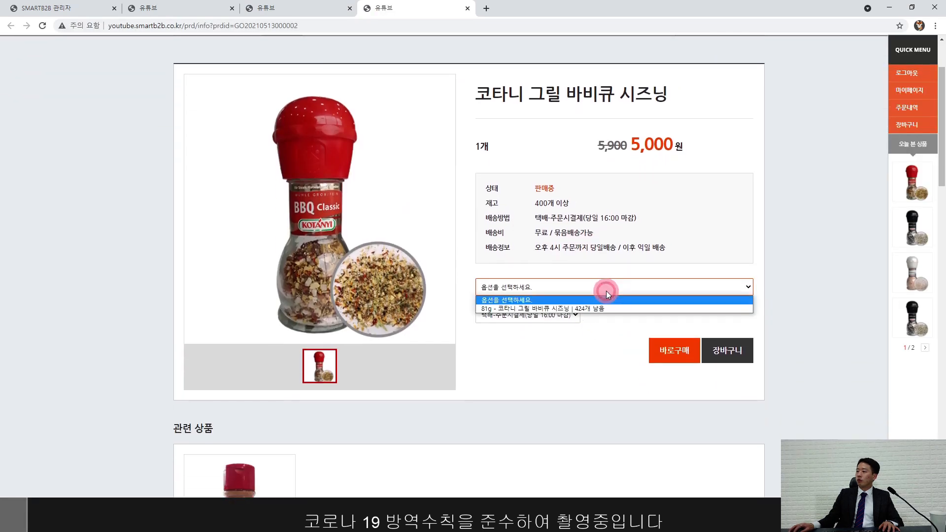
pyautogui.click(601, 305)
pyautogui.click(673, 322)
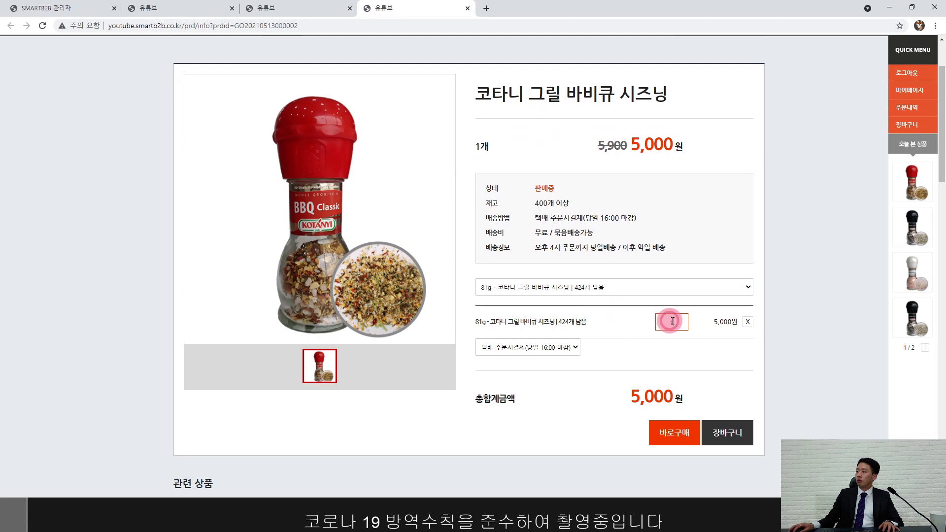
pyautogui.write('00')
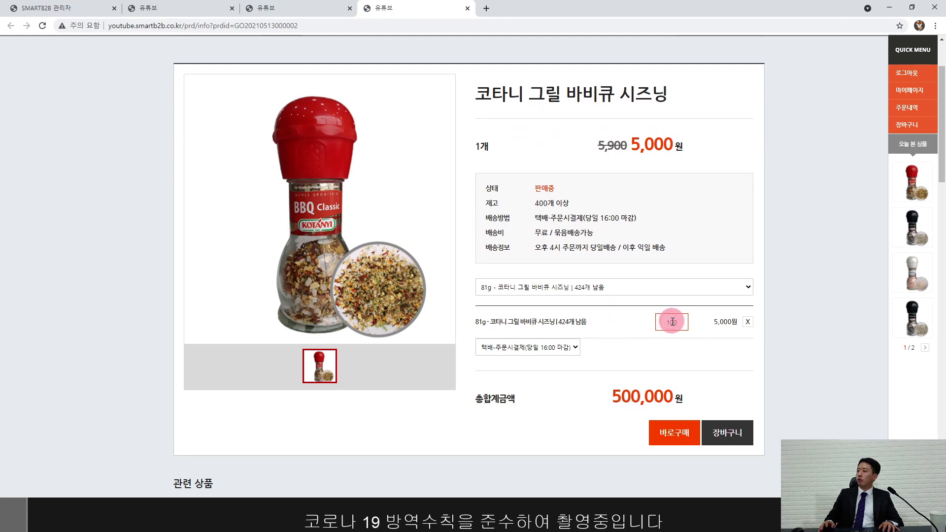
pyautogui.click(679, 435)
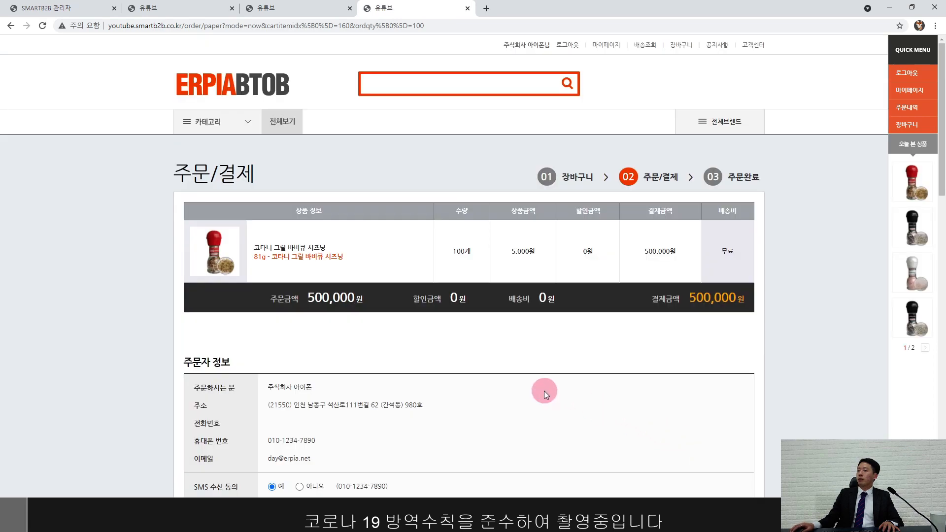
# Step: Pay the full 500,000원 by 여신결제 credit, agree to terms, and submit the order
pyautogui.scroll(-12, 543, 389)
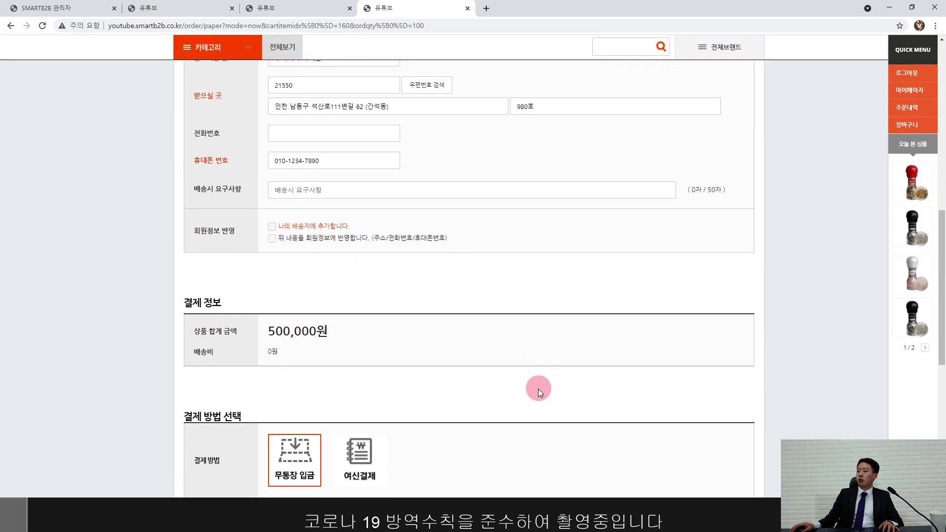
pyautogui.scroll(-5, 539, 389)
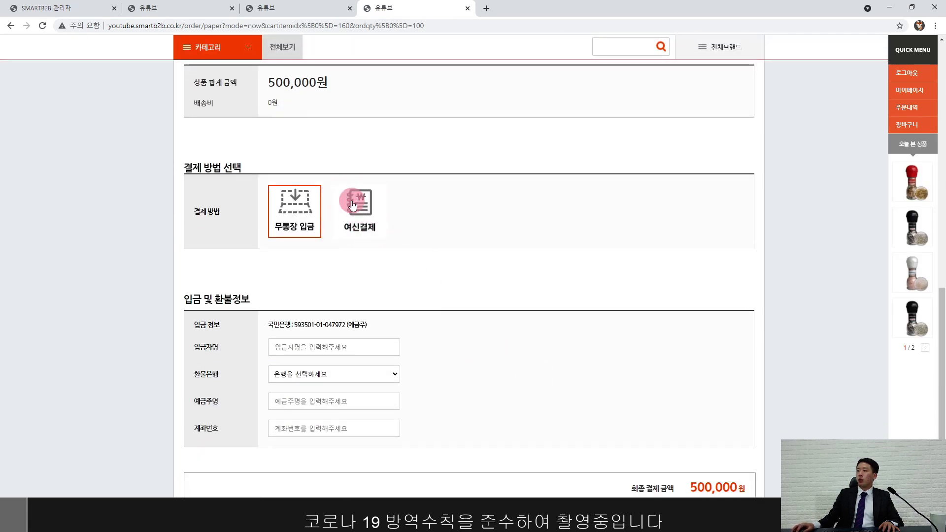
pyautogui.click(353, 205)
pyautogui.click(360, 267)
pyautogui.scroll(-1, 445, 271)
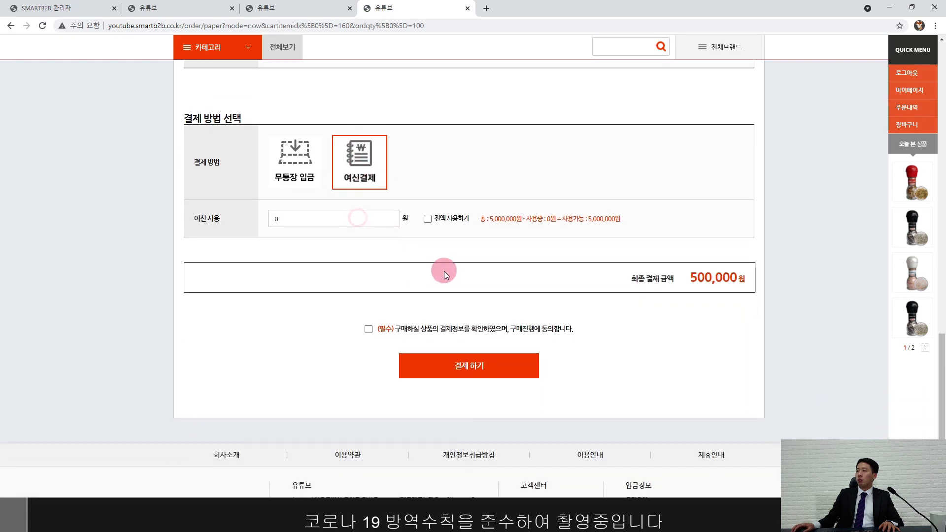
pyautogui.moveTo(489, 219); pyautogui.dragTo(519, 218)
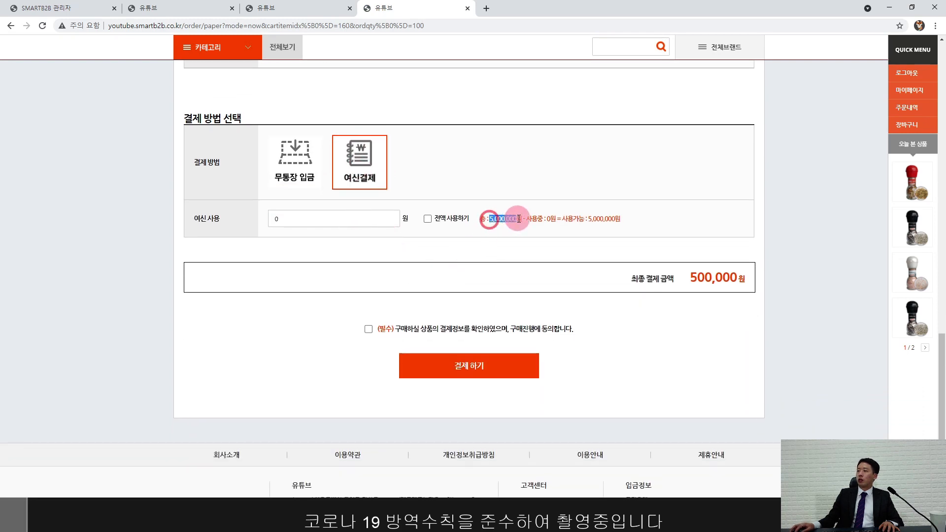
pyautogui.click(529, 249)
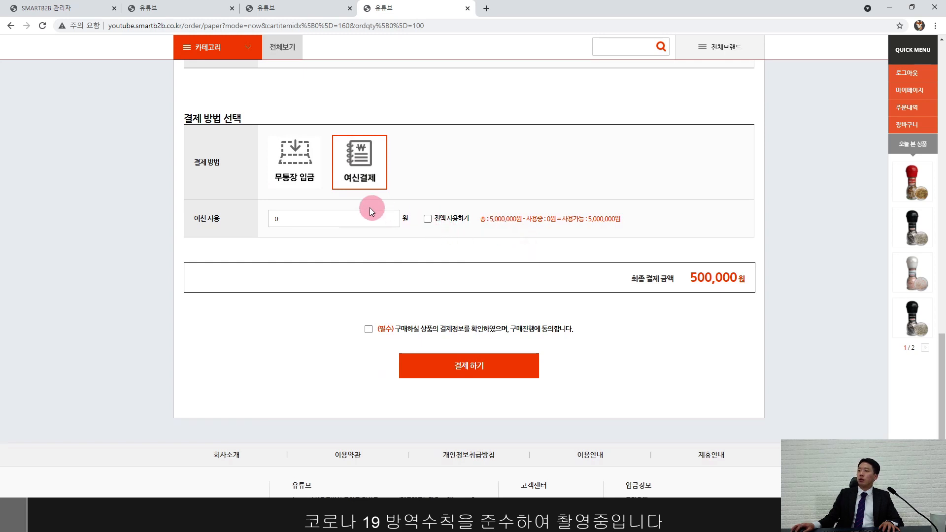
pyautogui.click(436, 223)
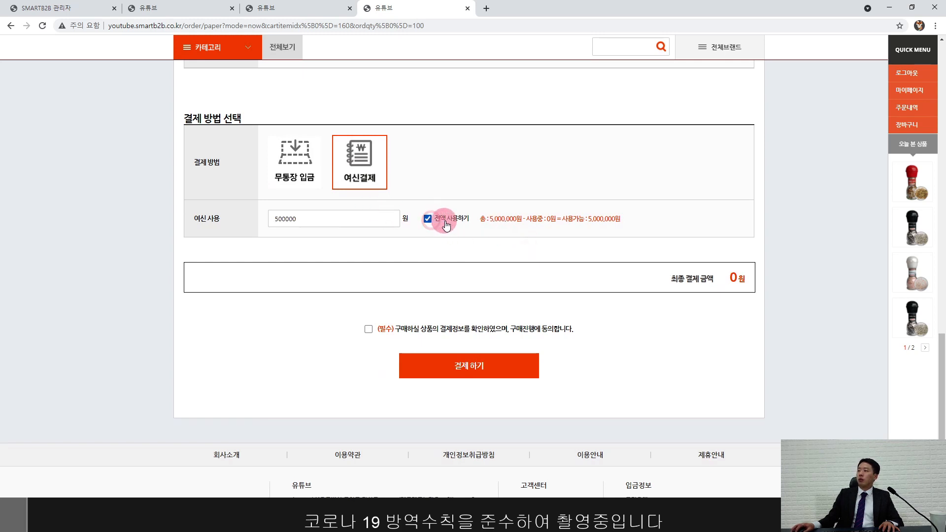
pyautogui.click(367, 329)
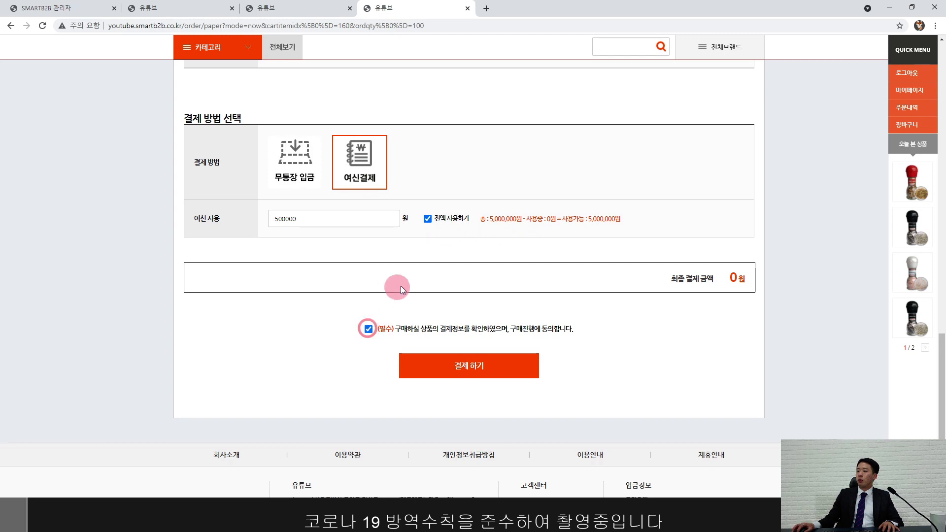
pyautogui.click(475, 365)
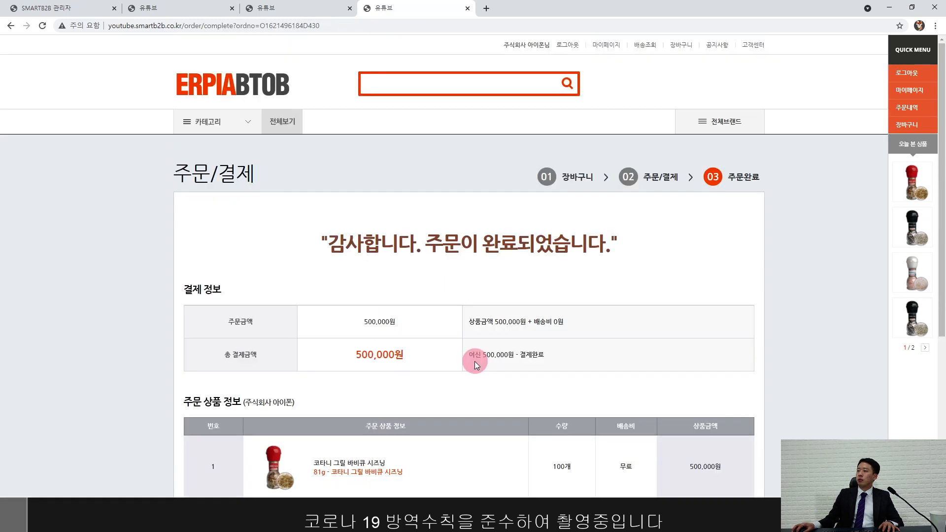
# Step: Review the BBQ seasoning order confirmation, then open My Page to see both orders
pyautogui.scroll(-1, 499, 359)
pyautogui.scroll(-5, 501, 358)
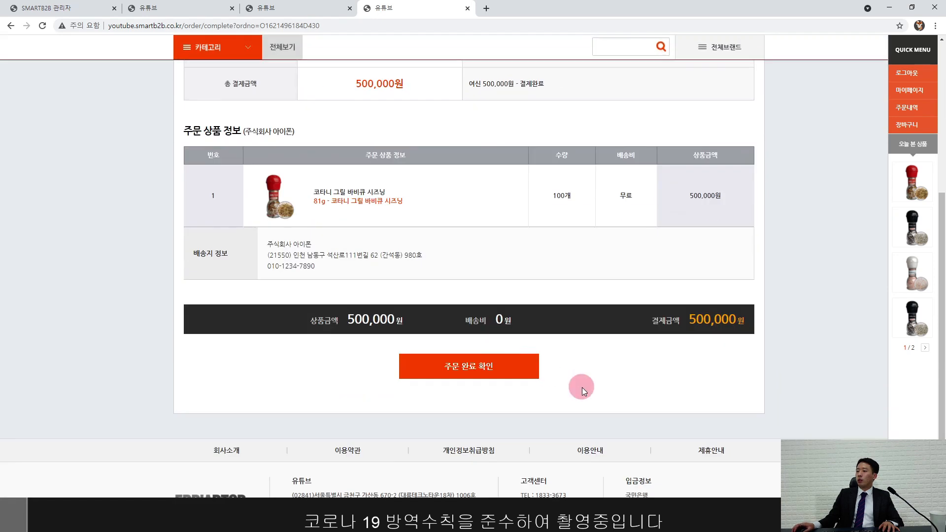
pyautogui.scroll(5, 586, 385)
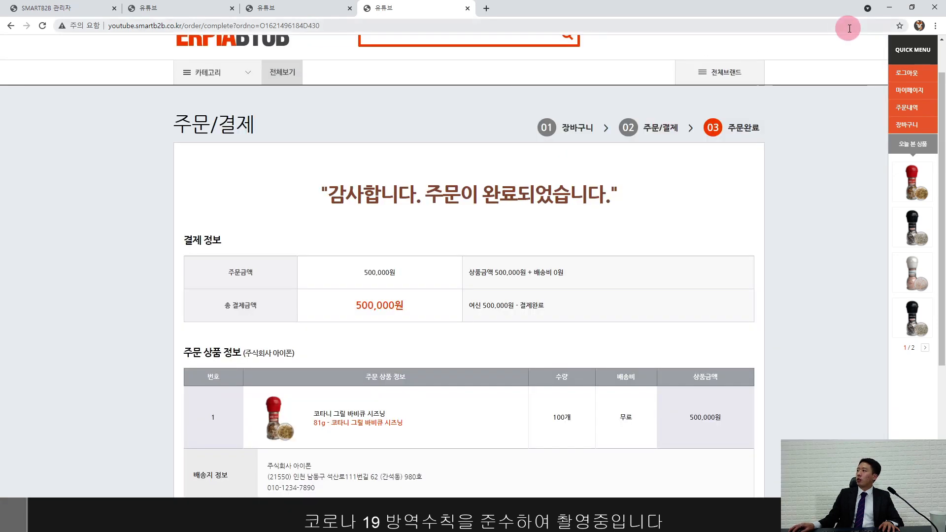
pyautogui.click(911, 95)
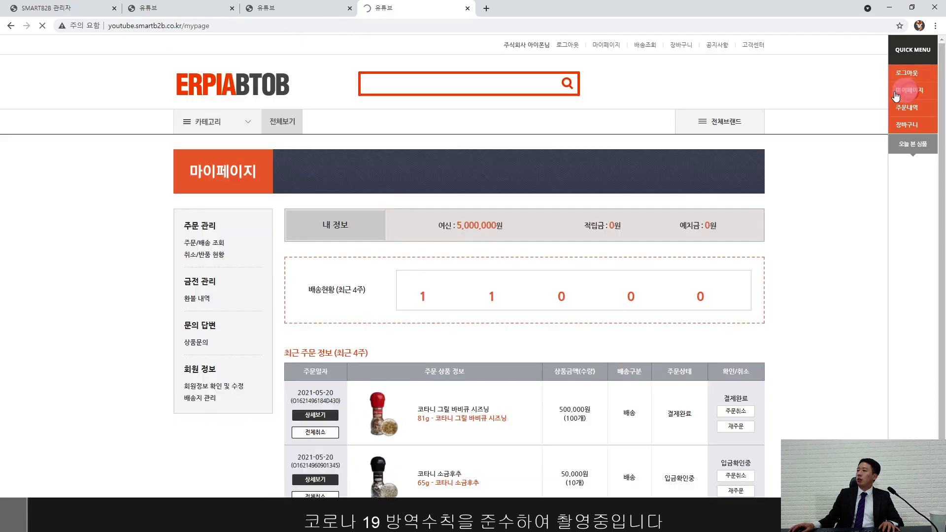
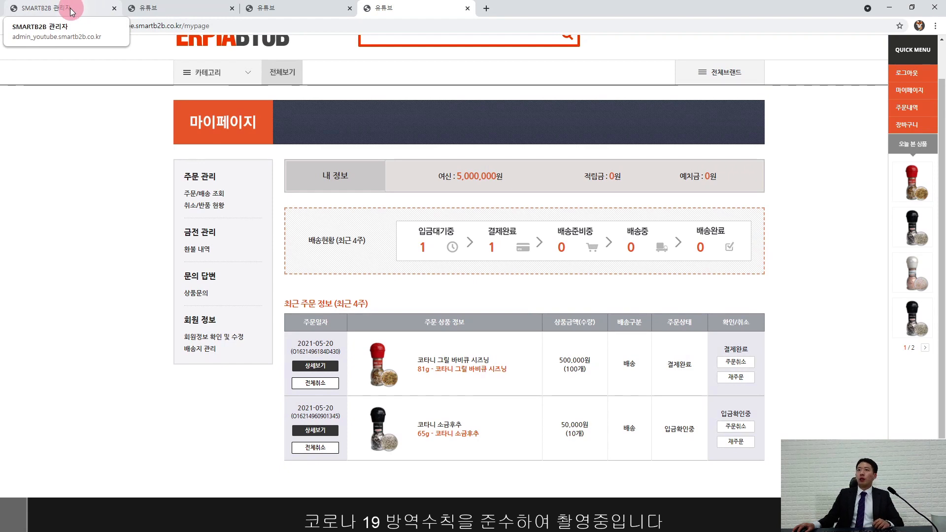
# Step: Open the company order list (업체 주문 내역) in the SmartB2B admin
pyautogui.click(79, 8)
pyautogui.click(70, 60)
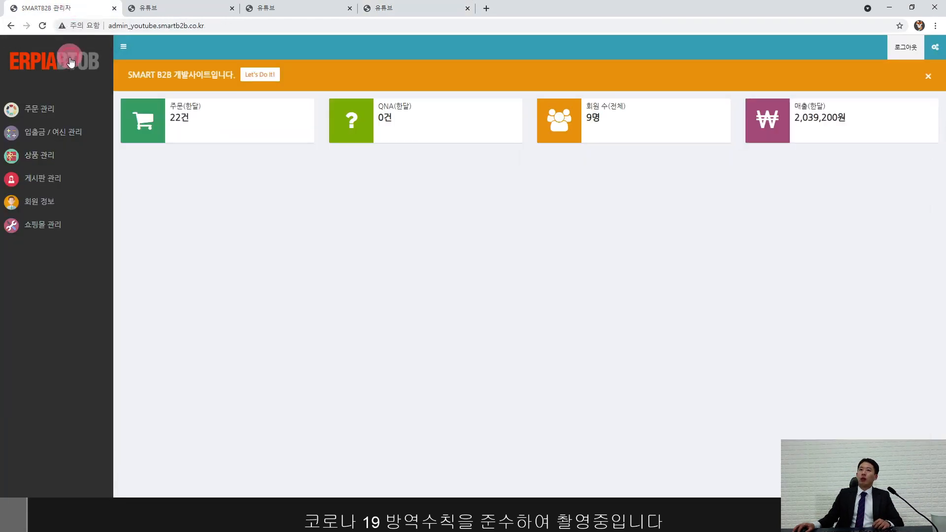
pyautogui.click(59, 108)
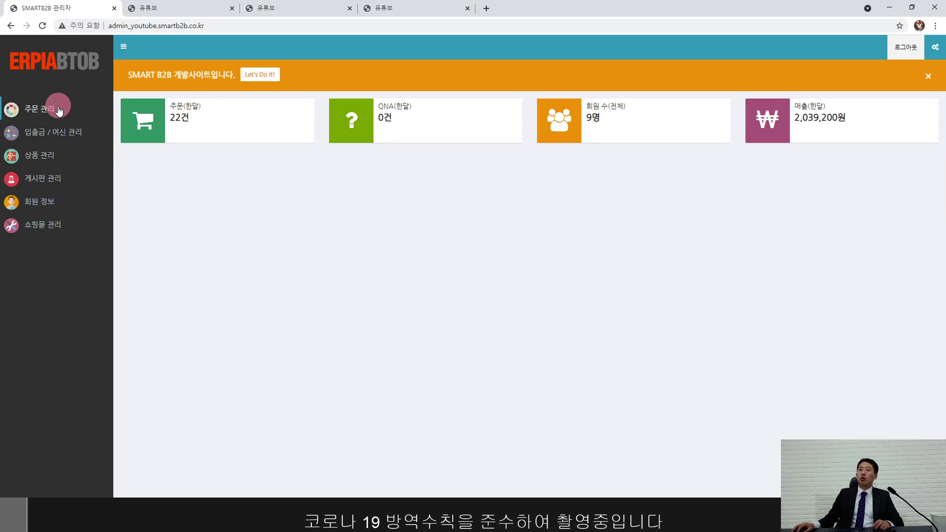
pyautogui.click(64, 129)
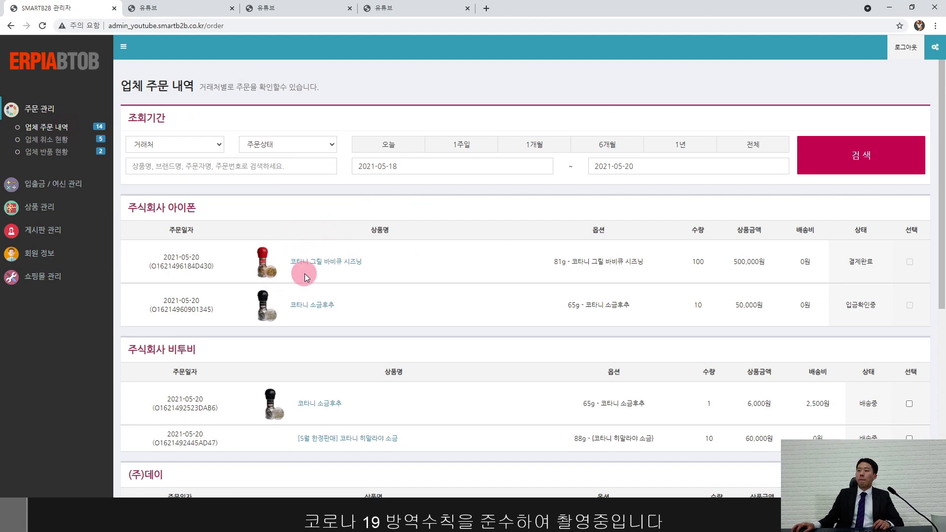
# Step: Check the statuses: the first order is 결제완료 and the 코타니 소금후추 order is 입금확인중
pyautogui.moveTo(851, 262); pyautogui.dragTo(882, 263)
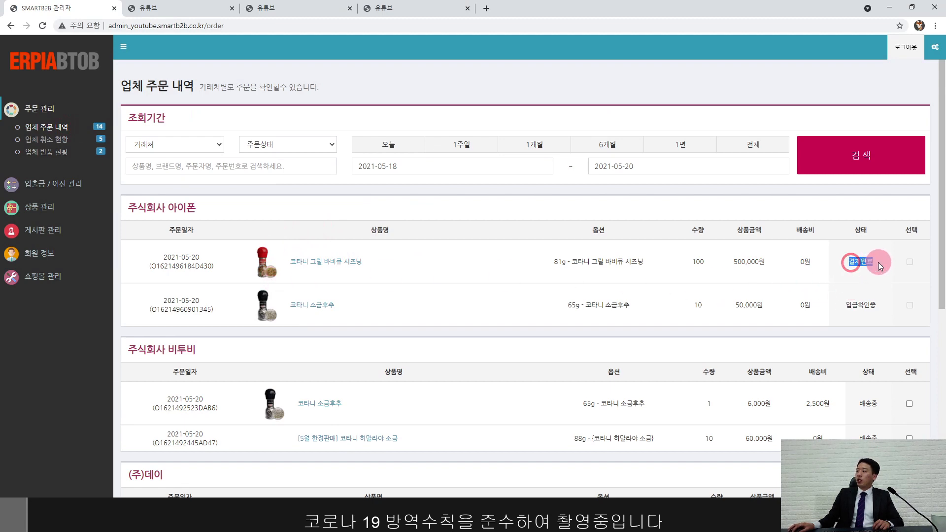
pyautogui.moveTo(847, 306); pyautogui.dragTo(877, 304)
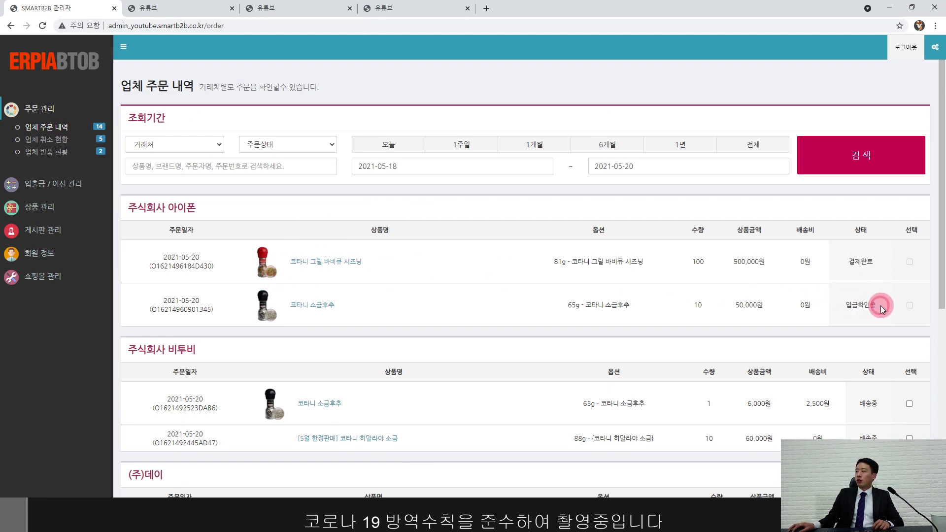
pyautogui.click(881, 306)
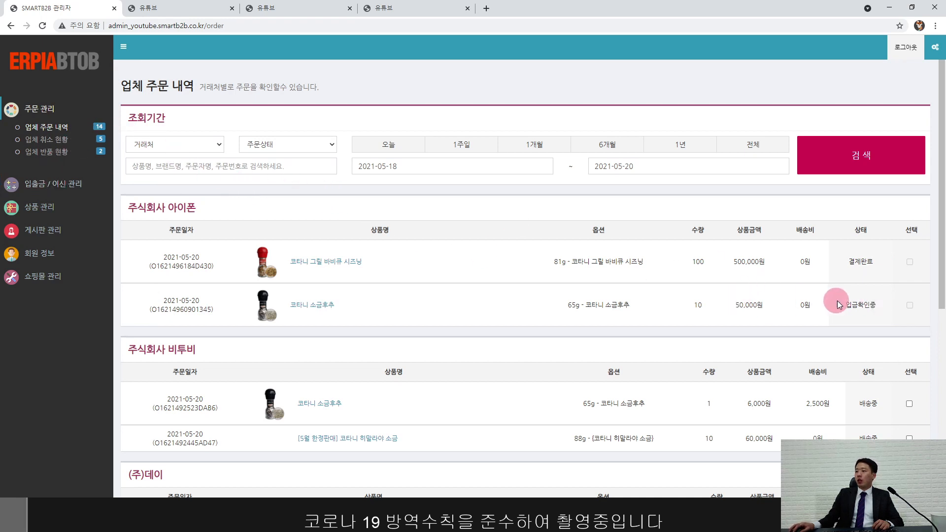
pyautogui.moveTo(845, 305); pyautogui.dragTo(875, 305)
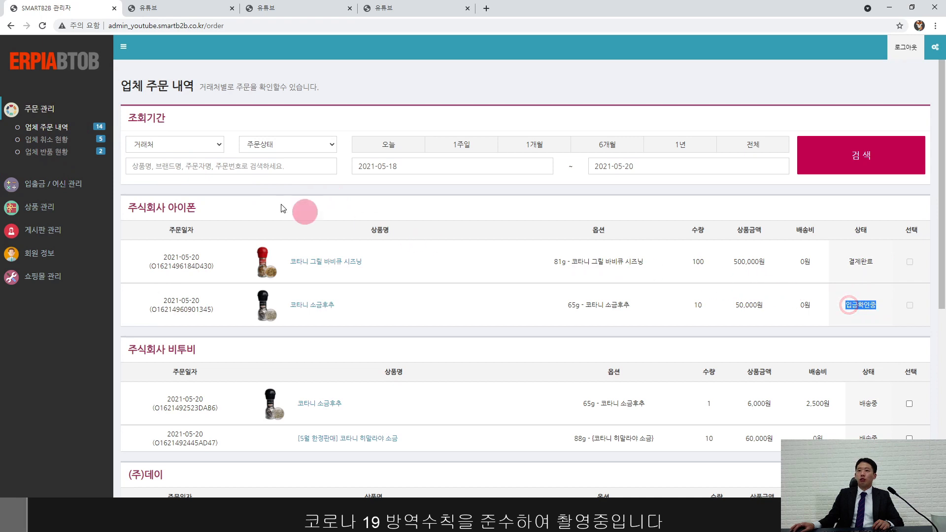
pyautogui.click(45, 186)
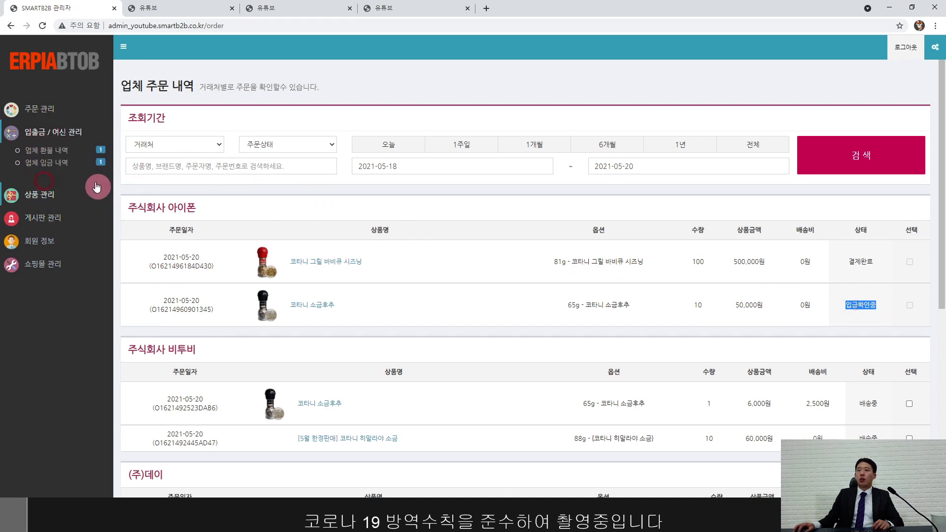
# Step: In 업체 입금 내역, mark the 코타니 소금후추 deposit as 입금 완료 and confirm
pyautogui.click(51, 166)
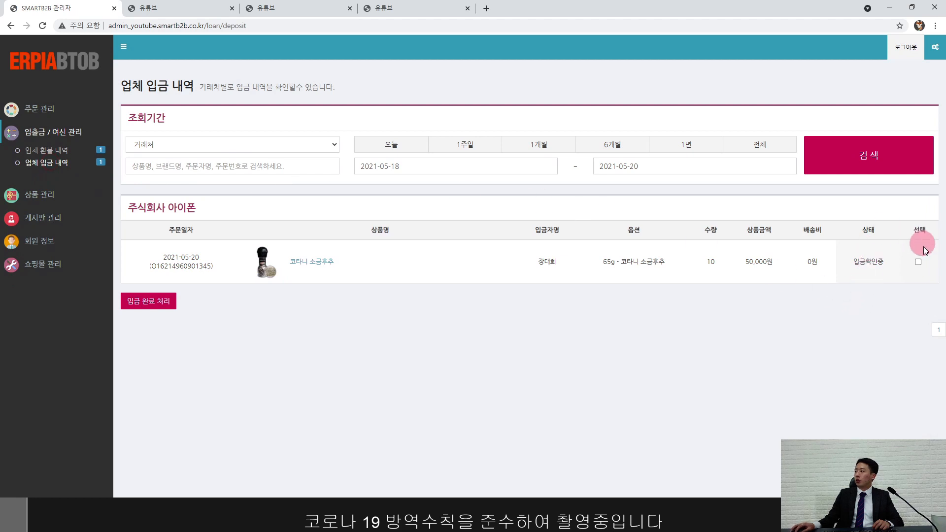
pyautogui.click(919, 263)
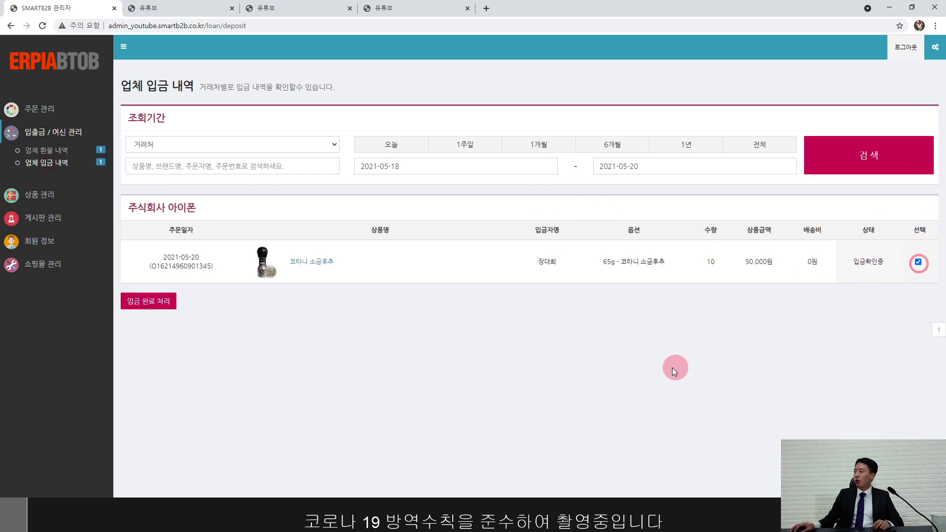
pyautogui.click(143, 303)
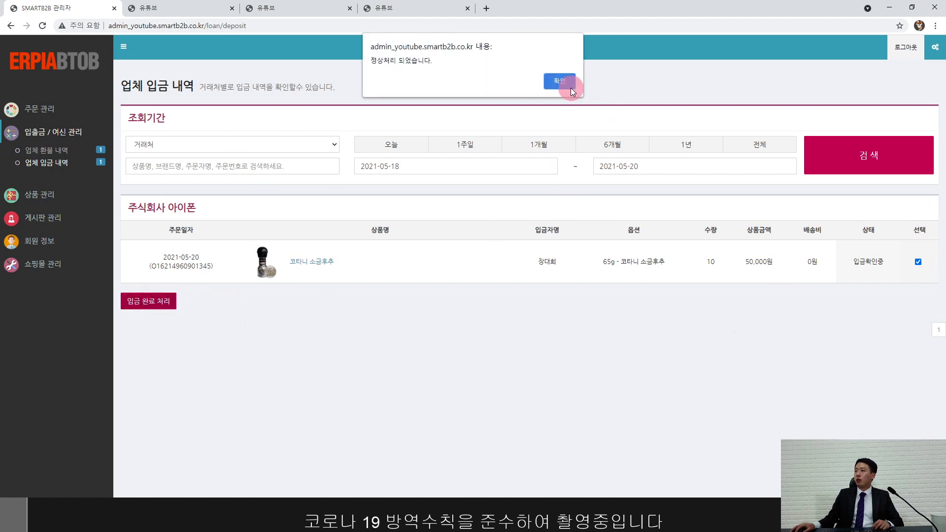
pyautogui.click(562, 81)
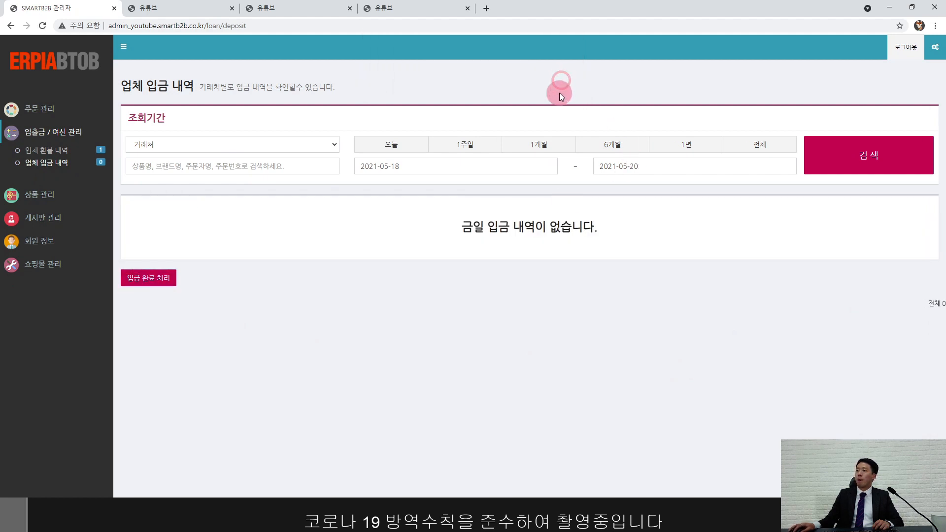
pyautogui.click(49, 108)
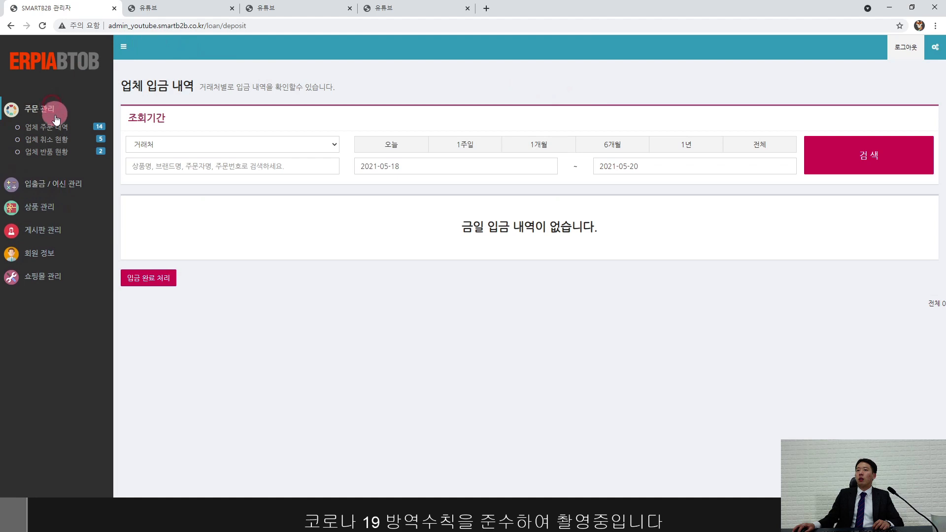
# Step: Reopen 업체 주문 내역 and verify both 주식회사 아이폰 orders now read 결제완료
pyautogui.click(56, 128)
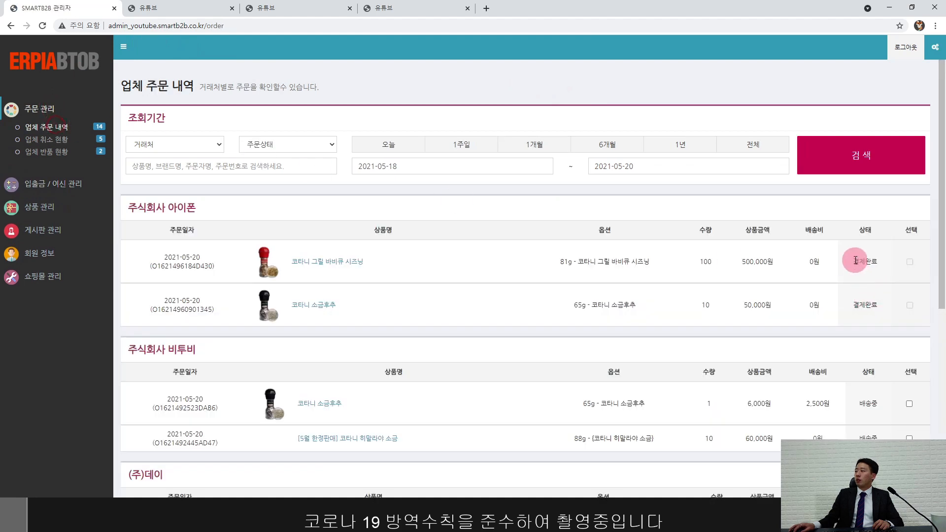
pyautogui.moveTo(855, 260); pyautogui.dragTo(883, 304)
pyautogui.click(882, 303)
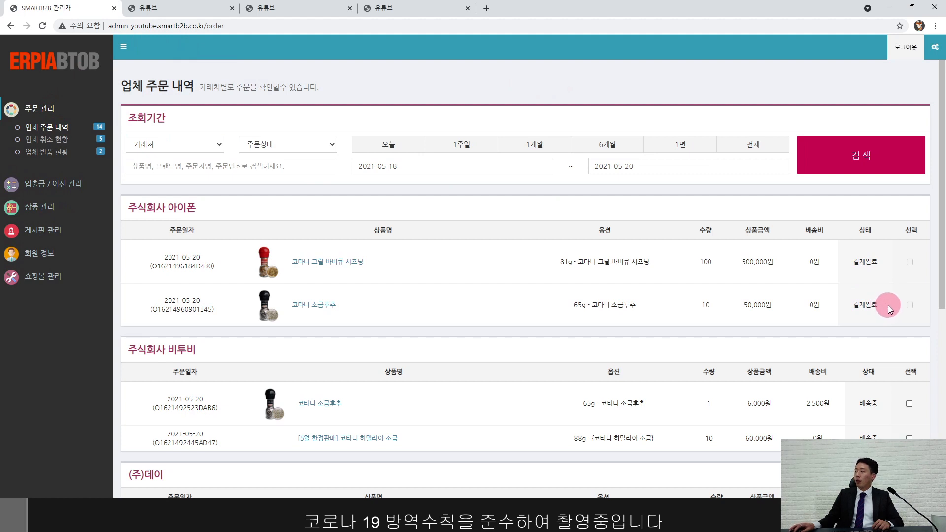
pyautogui.moveTo(888, 305); pyautogui.dragTo(849, 268)
pyautogui.click(888, 287)
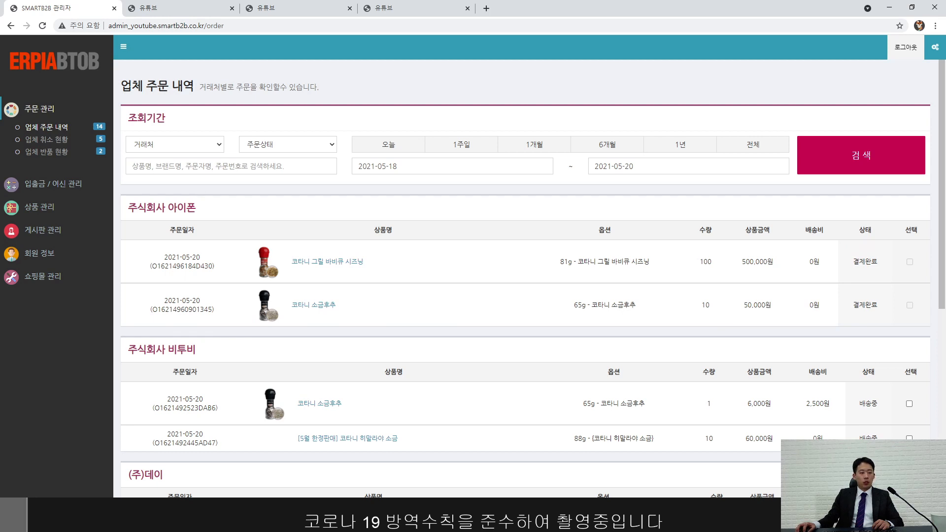
# Step: Close the discount settings window and open 주문매핑 매출처리 maximized
pyautogui.hotkey('alt', 'Tab')
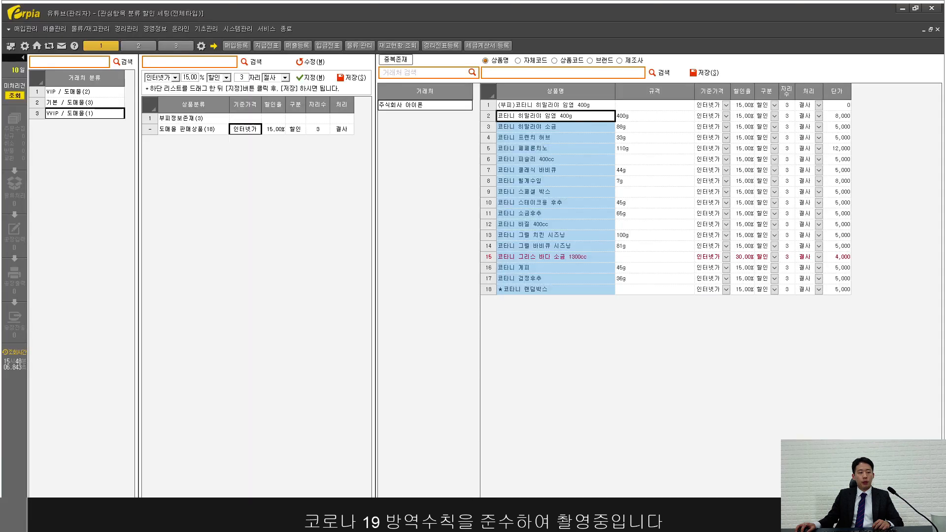
pyautogui.click(37, 45)
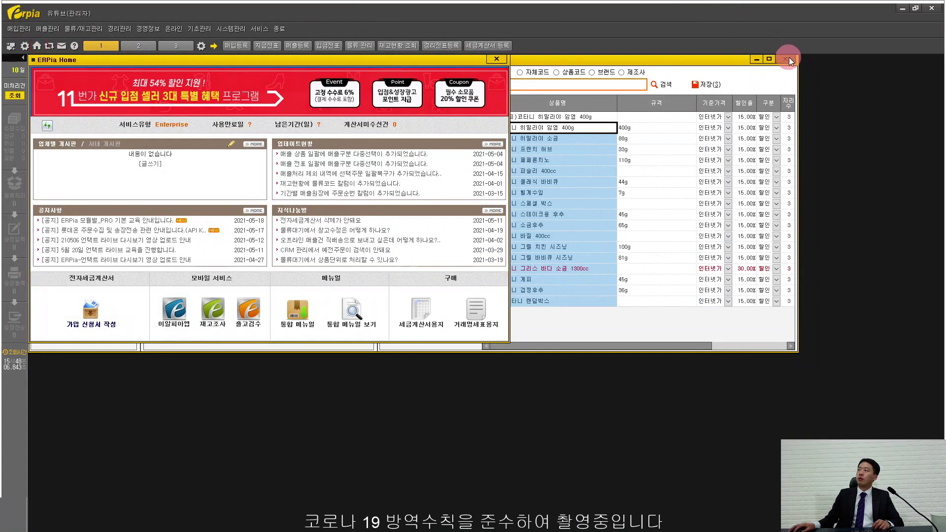
pyautogui.click(788, 60)
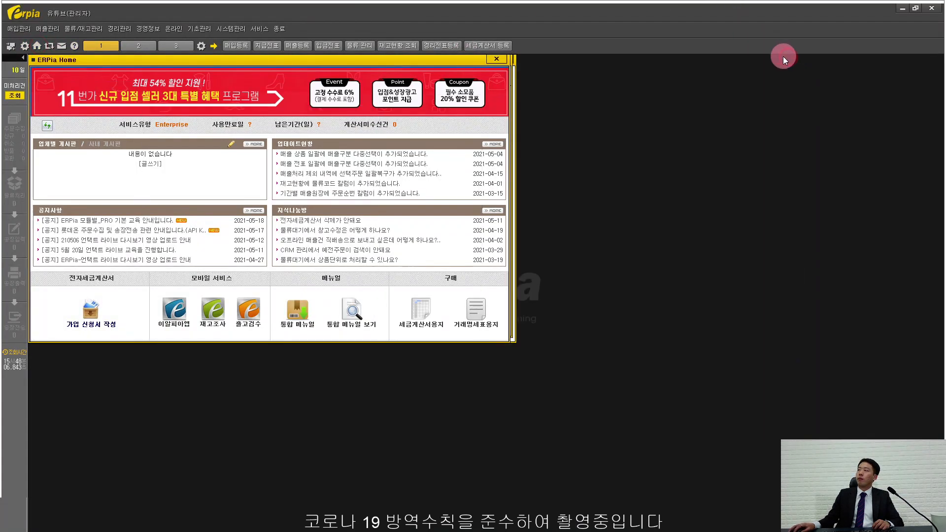
pyautogui.click(17, 120)
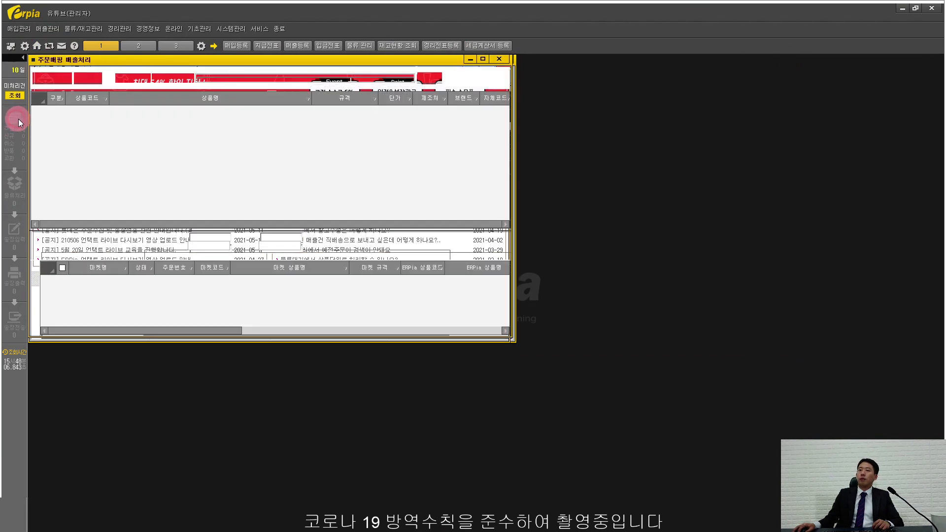
pyautogui.click(172, 28)
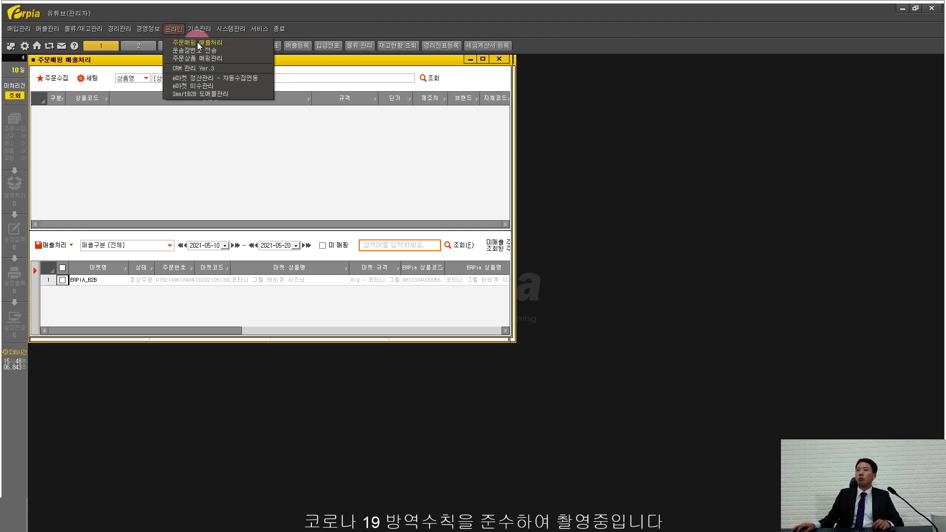
pyautogui.click(302, 58)
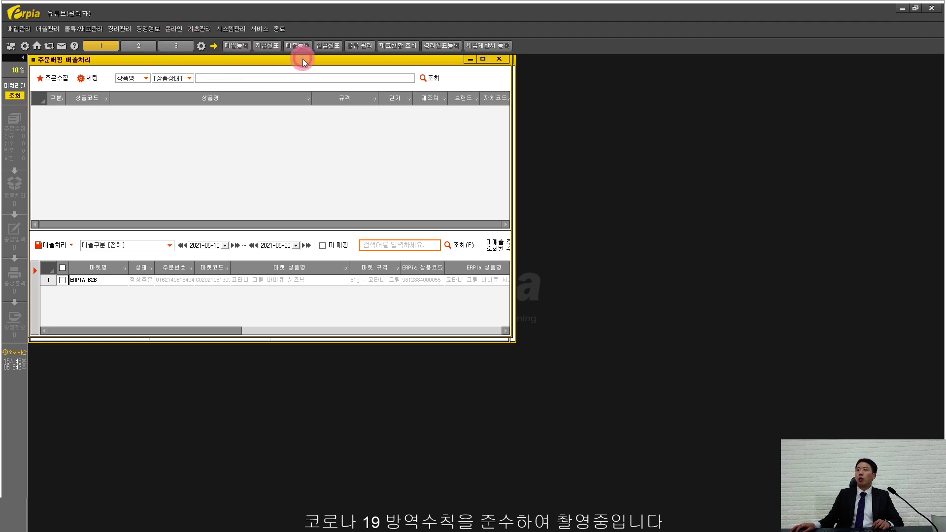
pyautogui.doubleClick(288, 61)
# Step: Collect new orders from the ERPIA_B2B market
pyautogui.click(51, 66)
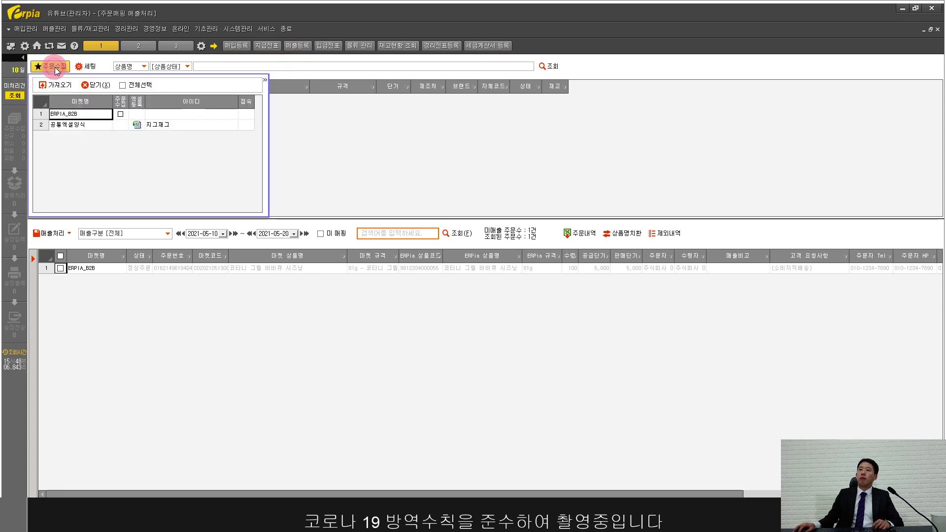
pyautogui.click(59, 110)
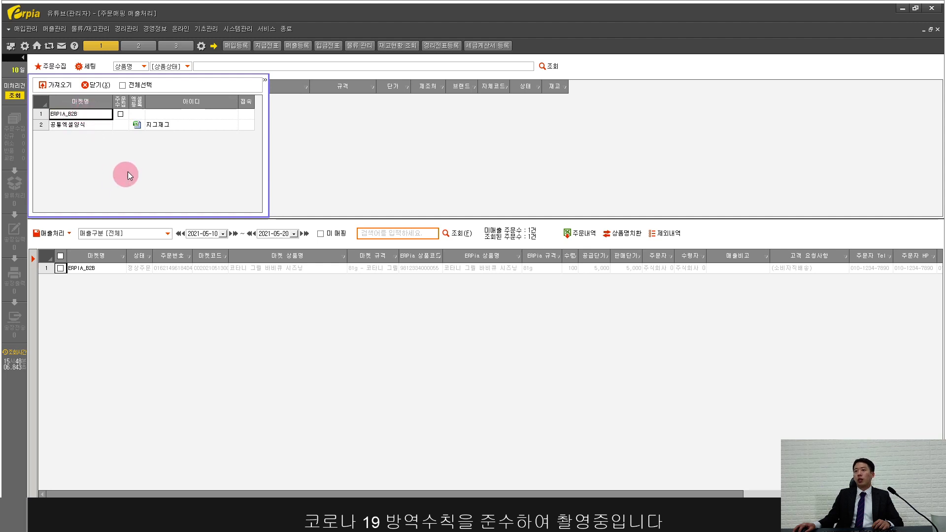
pyautogui.click(120, 115)
pyautogui.click(59, 85)
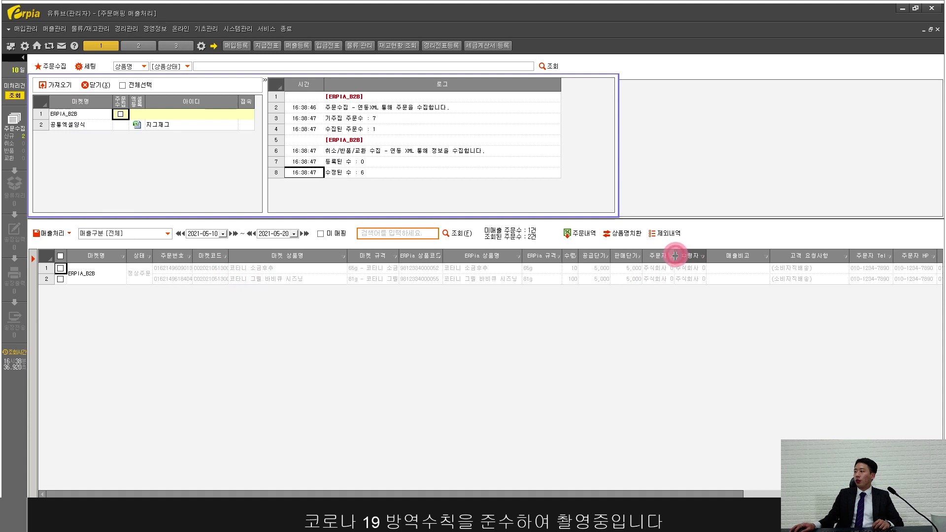
# Step: Tick both collected orders and widen the 주문자 and 마켓 규격 columns
pyautogui.moveTo(675, 255); pyautogui.dragTo(688, 255)
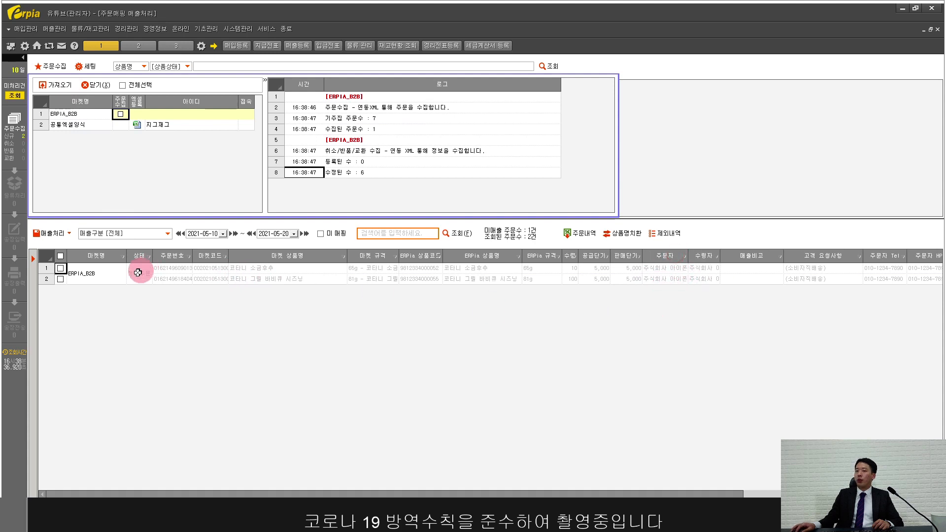
pyautogui.click(60, 272)
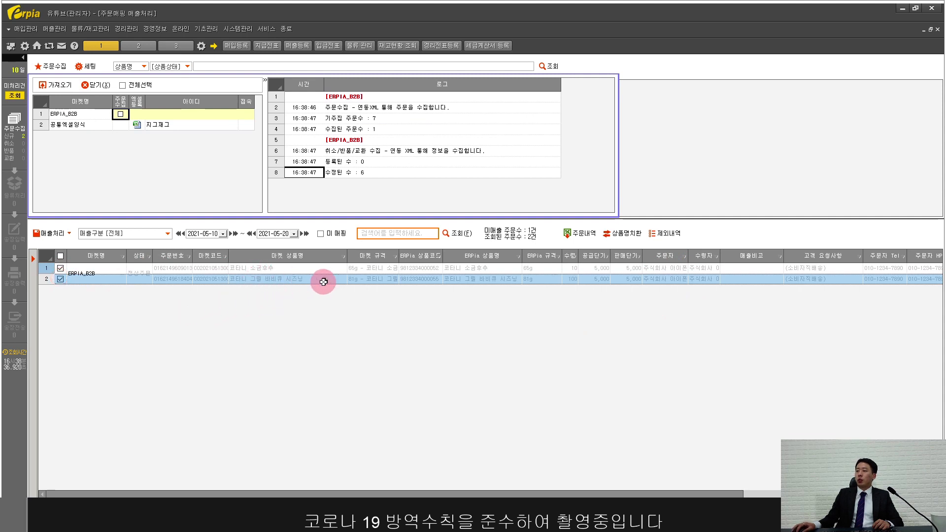
pyautogui.click(295, 268)
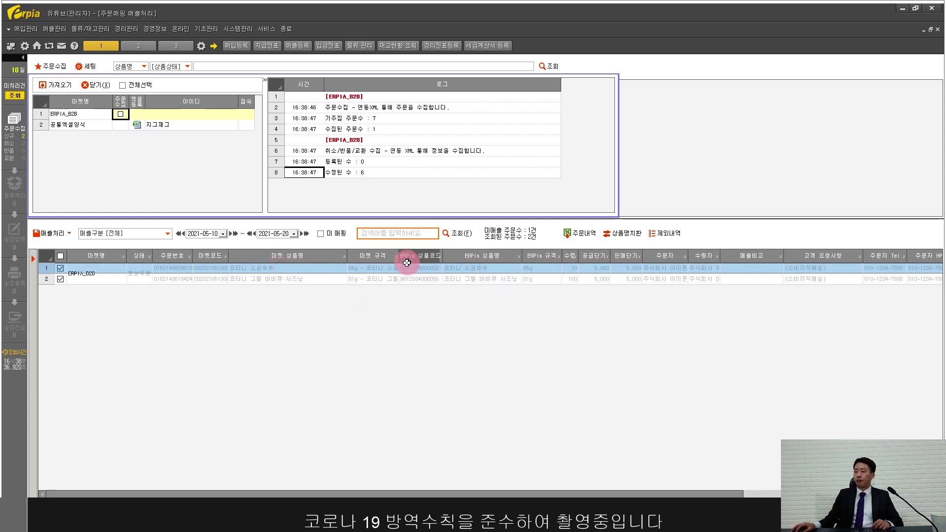
pyautogui.moveTo(400, 258); pyautogui.dragTo(440, 259)
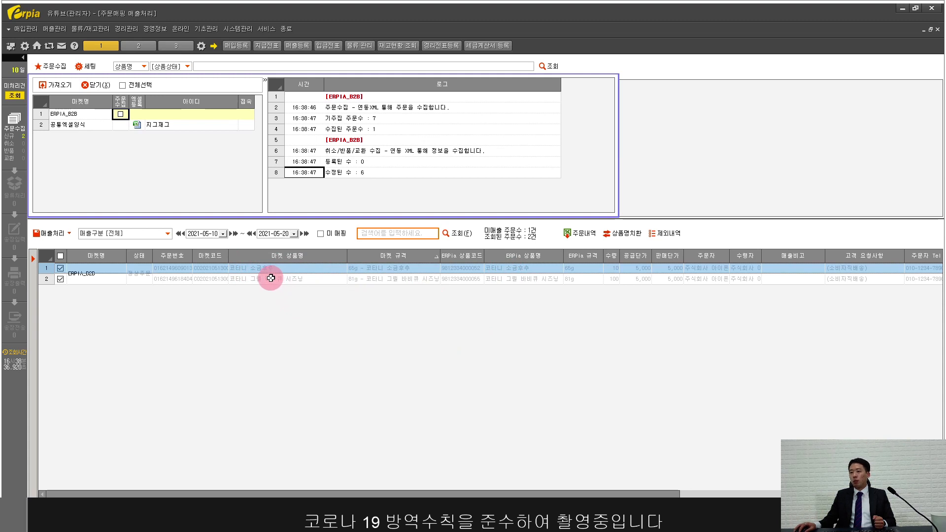
# Step: Process both ticked orders as sales with 선택주문 매출처리 and confirm with 예(Y)
pyautogui.rightClick(222, 278)
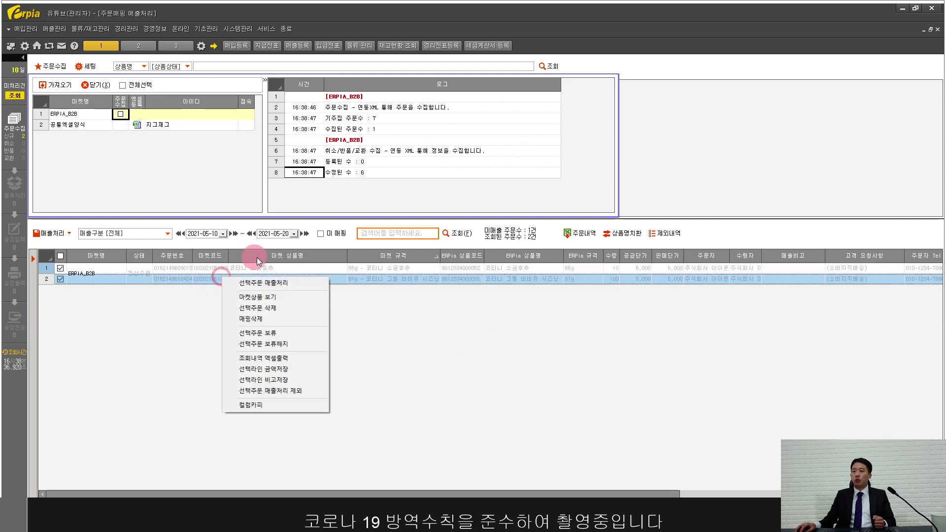
pyautogui.click(268, 283)
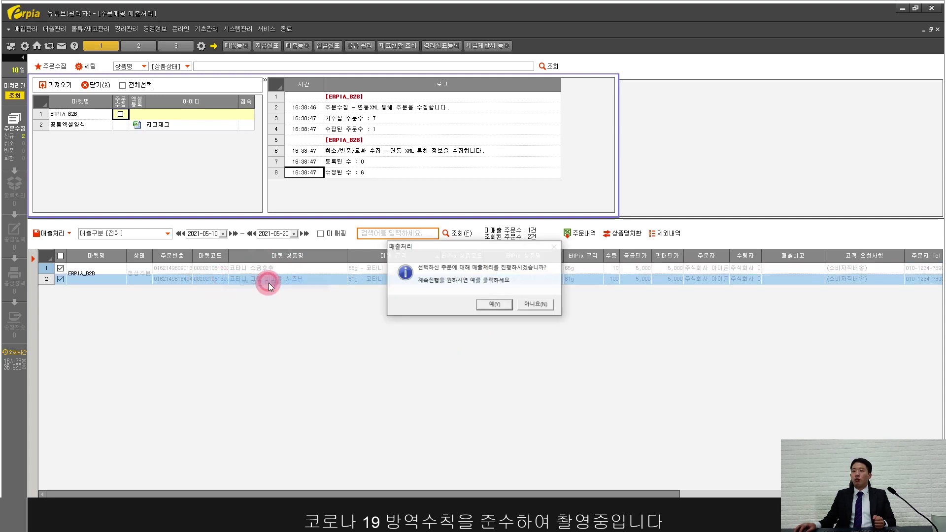
pyautogui.click(496, 308)
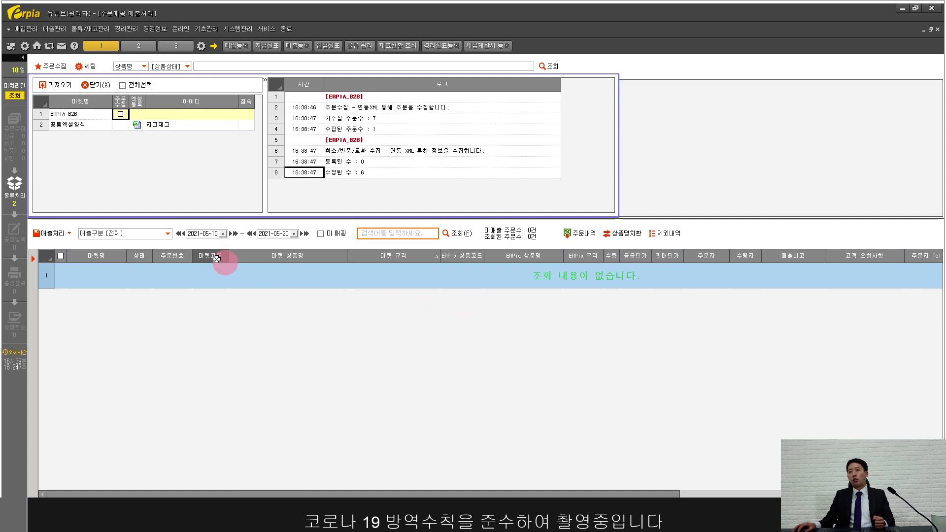
# Step: In 물류처리, select both pending orders and create individual deliveries (개별 배송)
pyautogui.click(16, 190)
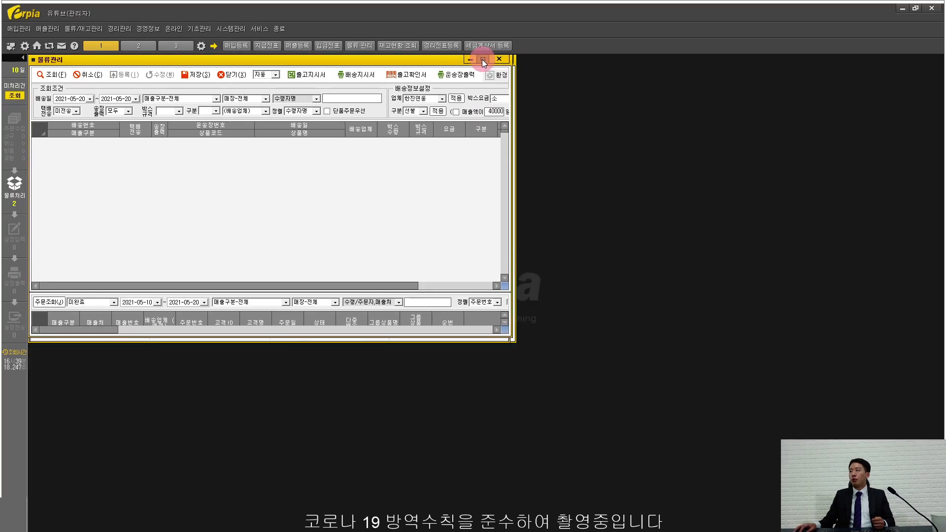
pyautogui.click(483, 59)
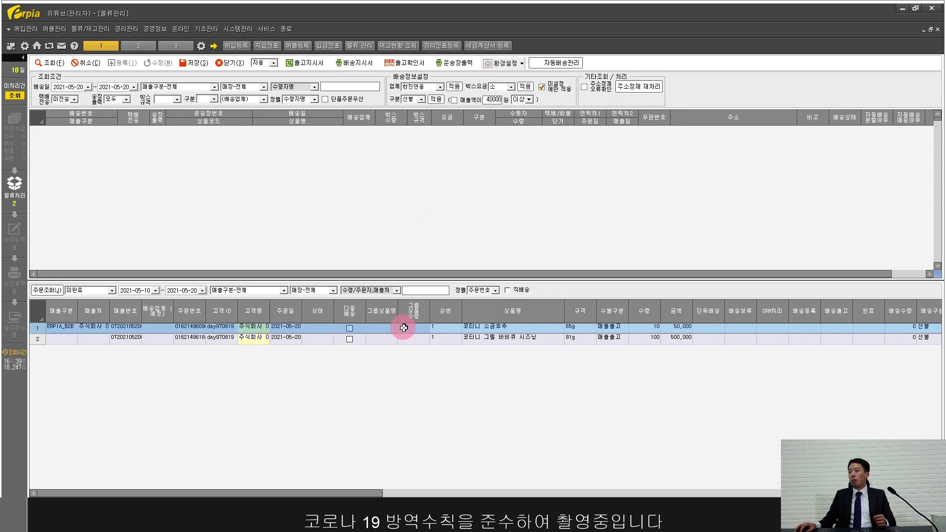
pyautogui.moveTo(404, 328)
pyautogui.mouseDown()
pyautogui.moveTo(440, 369)
pyautogui.moveTo(410, 343)
pyautogui.mouseUp()
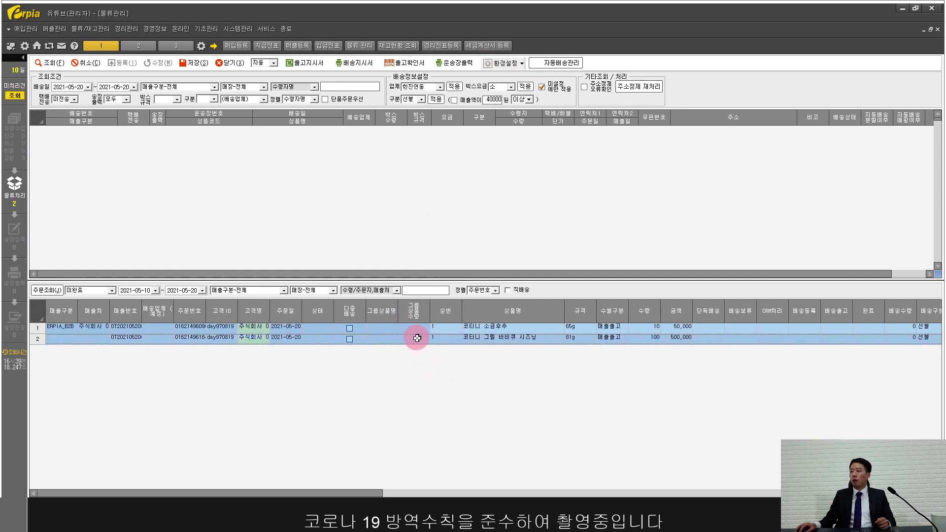
pyautogui.rightClick(417, 339)
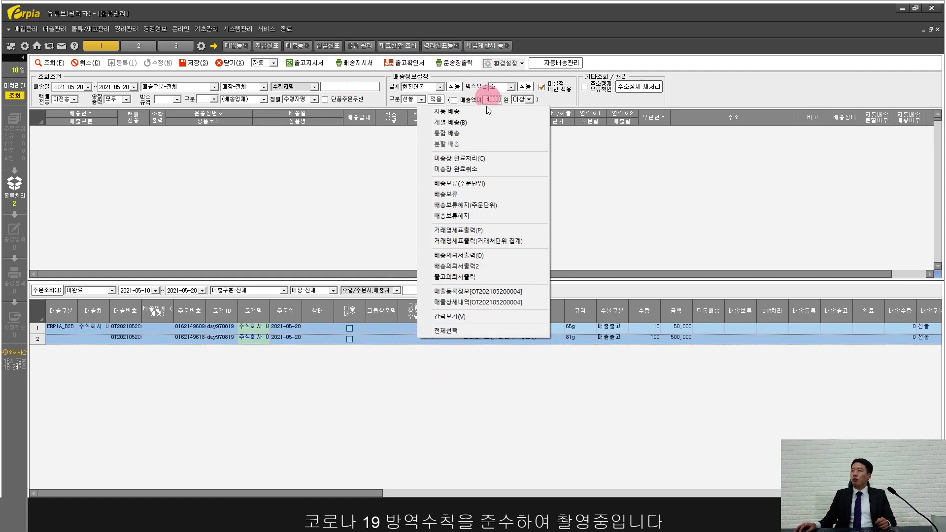
pyautogui.click(481, 122)
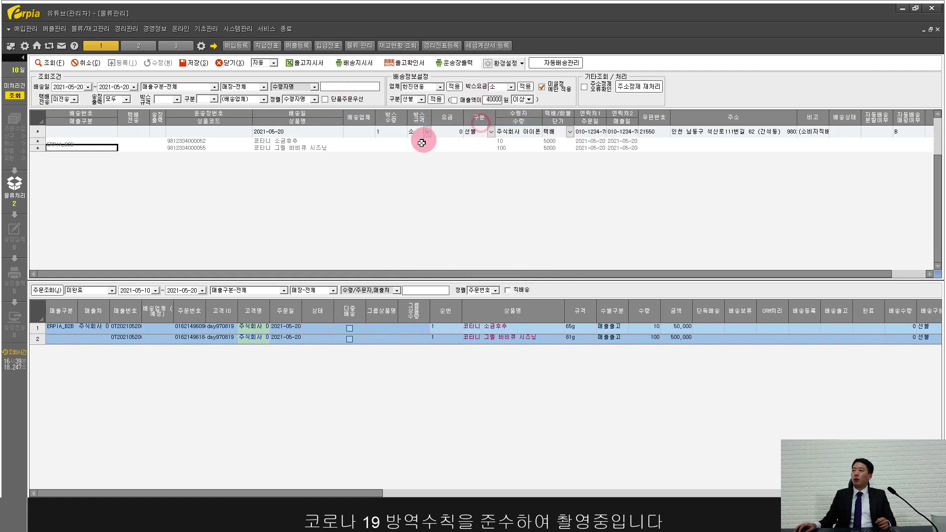
# Step: Set carrier 한진연동 with a 2,000 fee, apply, and save to issue waybill numbers
pyautogui.click(440, 88)
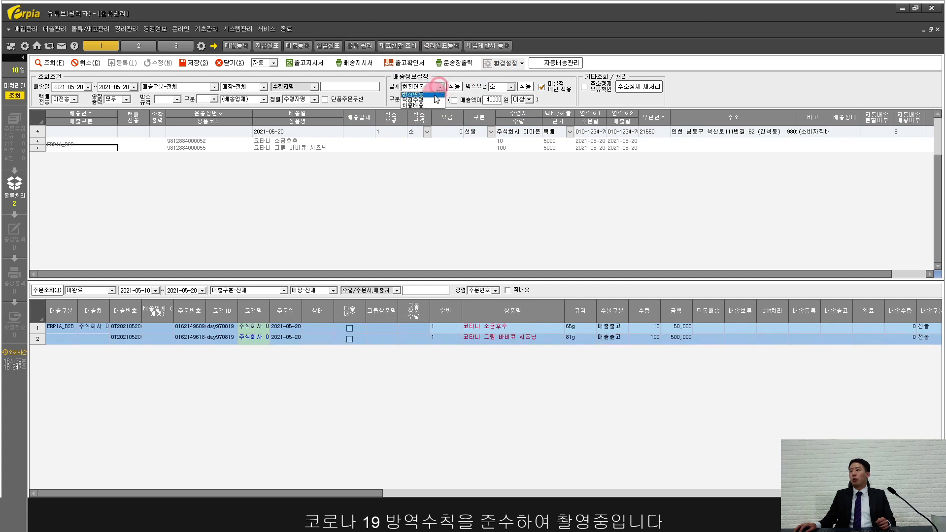
pyautogui.click(434, 106)
pyautogui.click(427, 95)
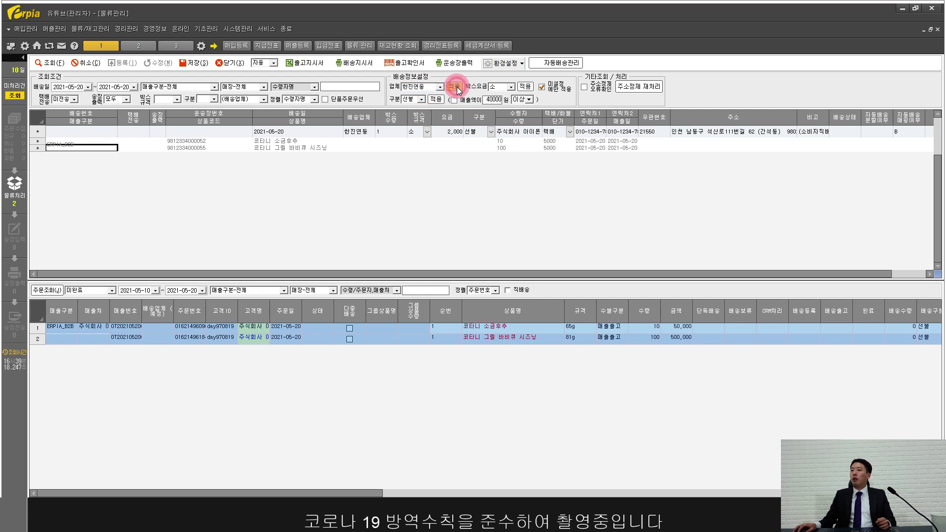
pyautogui.click(354, 132)
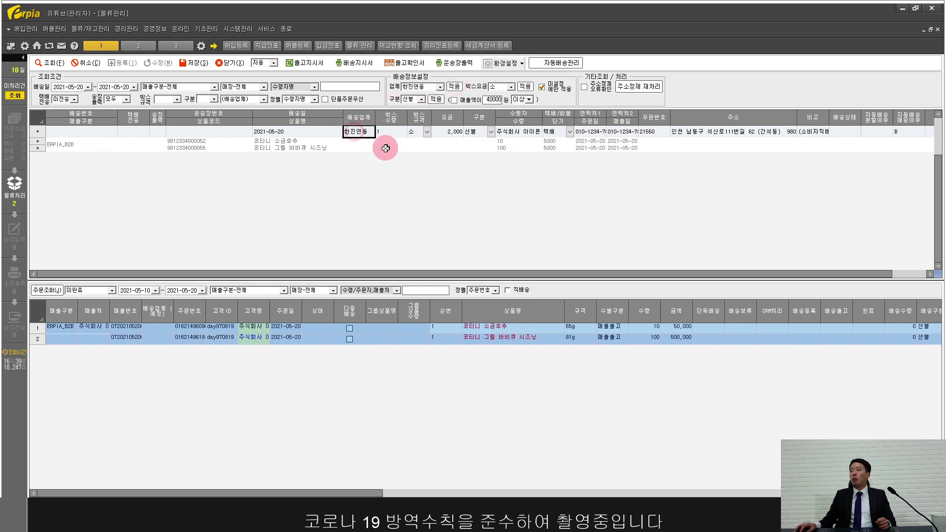
pyautogui.click(452, 134)
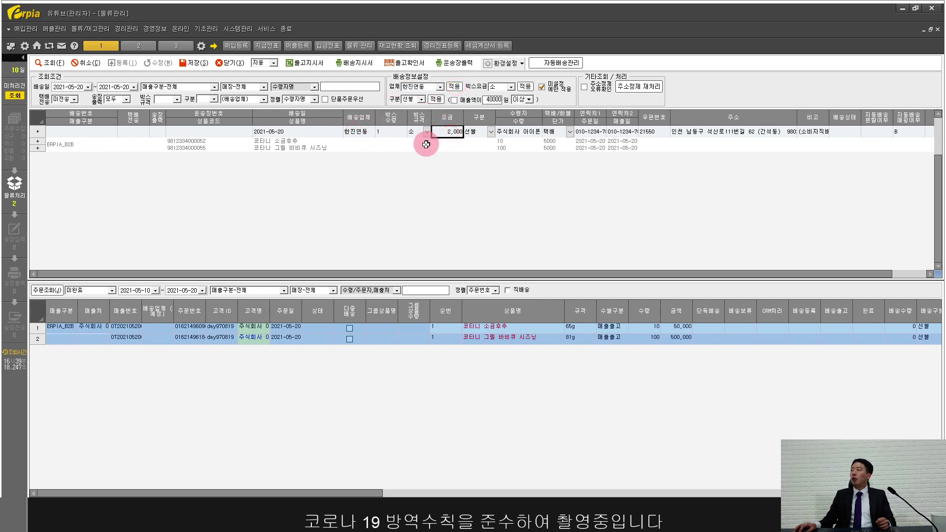
pyautogui.click(194, 63)
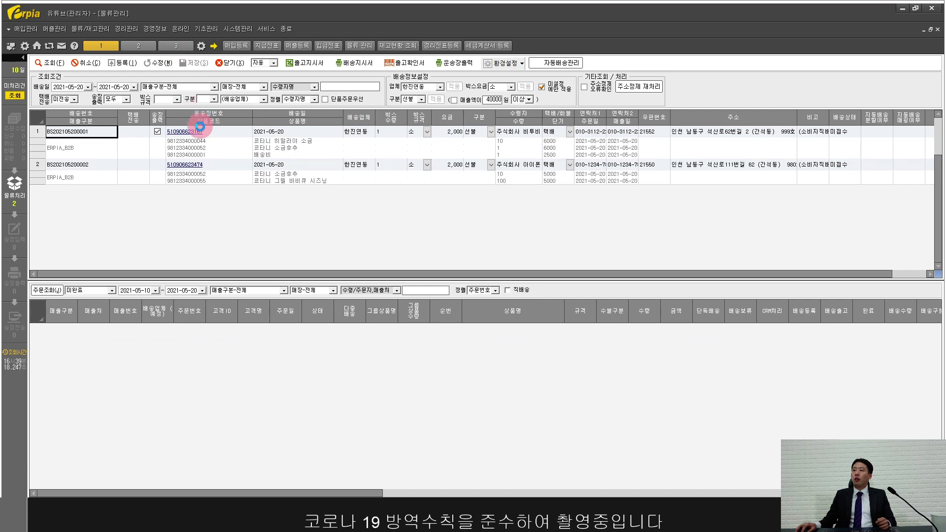
pyautogui.click(202, 131)
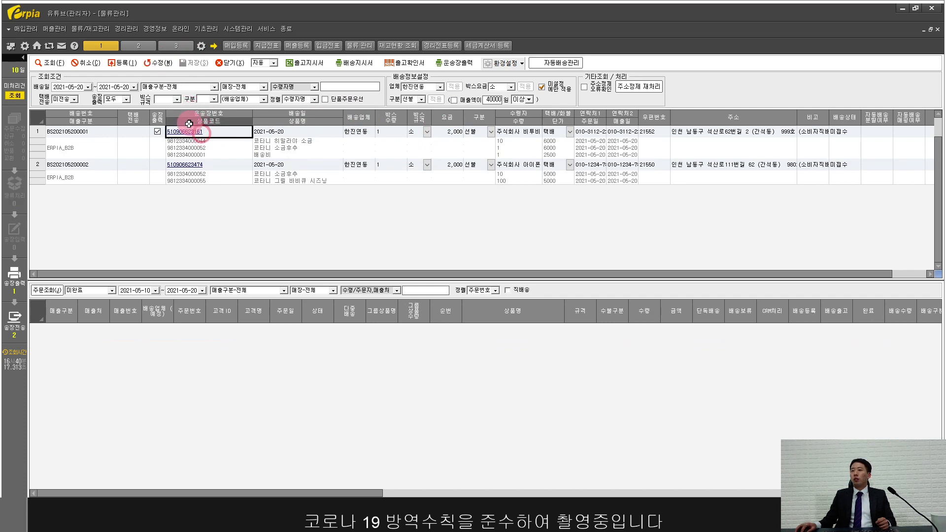
pyautogui.click(197, 164)
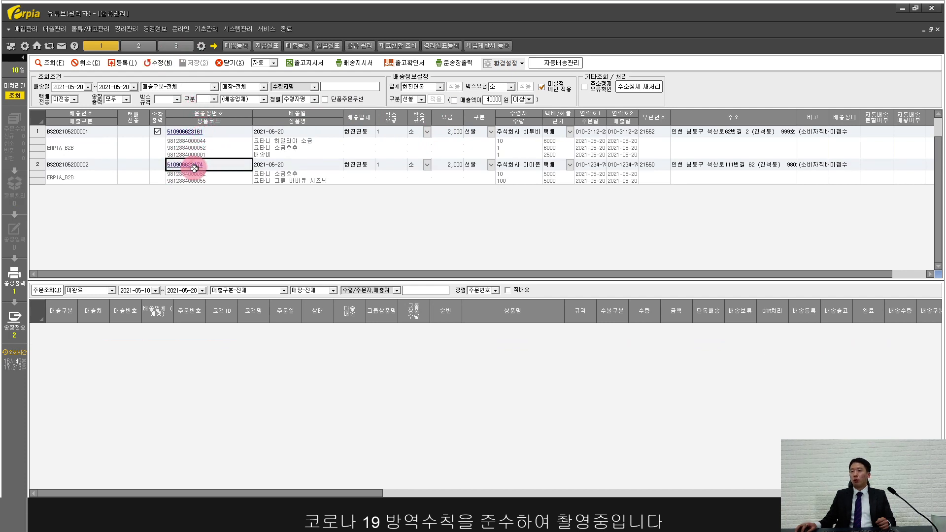
# Step: Filter 송장출력 to 미출력 and print the waybill label for the listed shipment
pyautogui.click(449, 61)
pyautogui.click(548, 317)
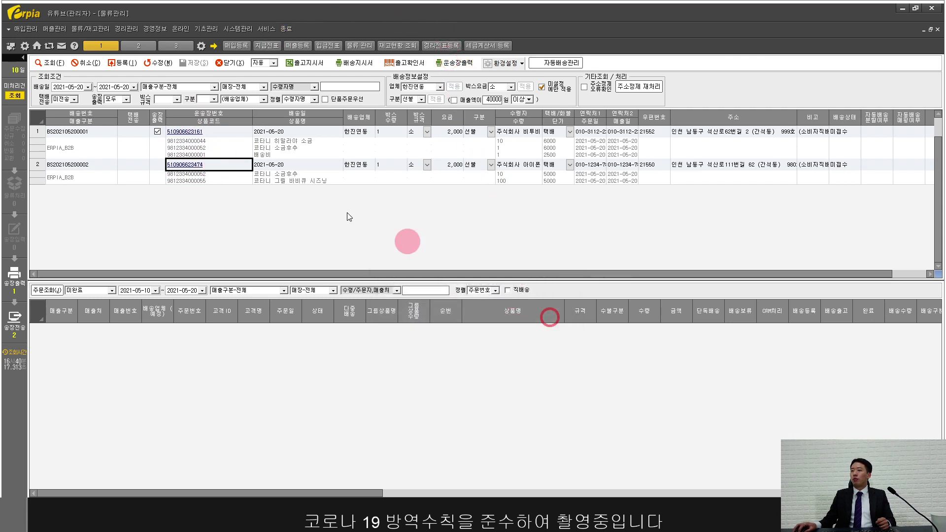
pyautogui.click(121, 98)
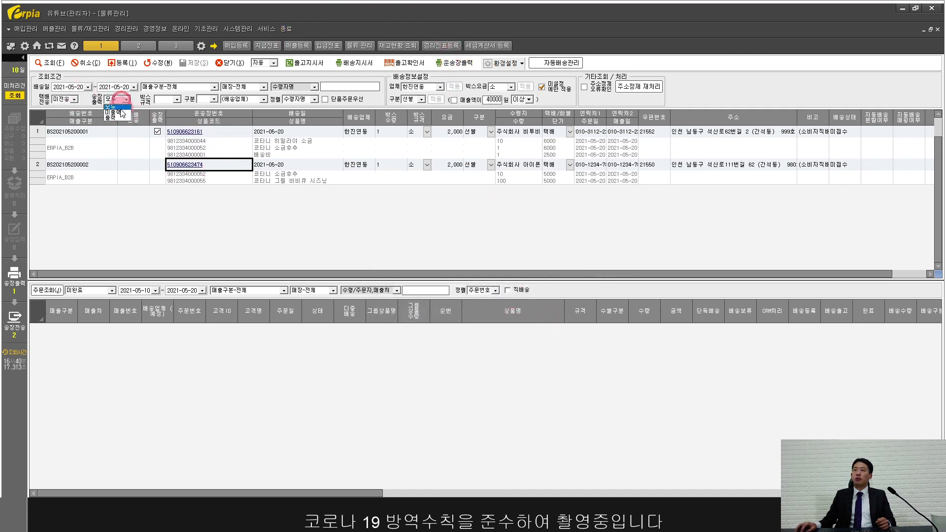
pyautogui.click(117, 112)
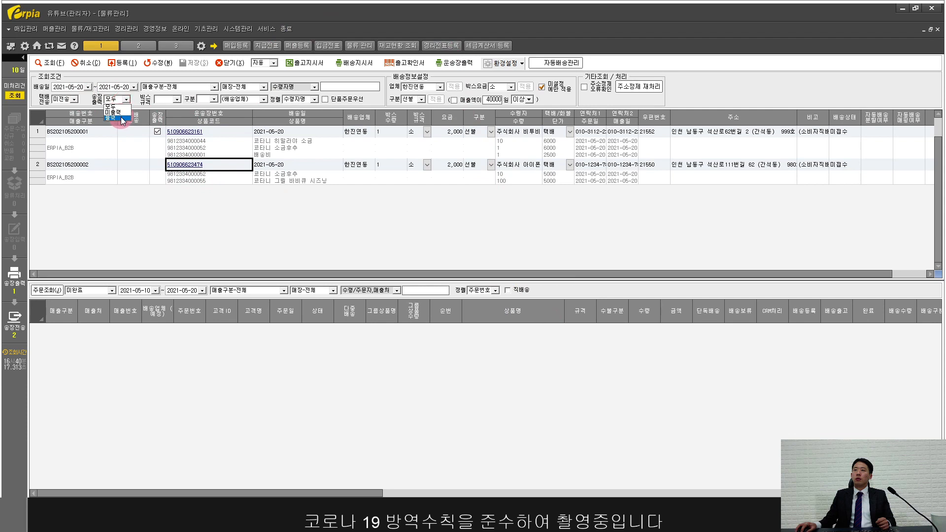
pyautogui.click(56, 64)
pyautogui.click(450, 63)
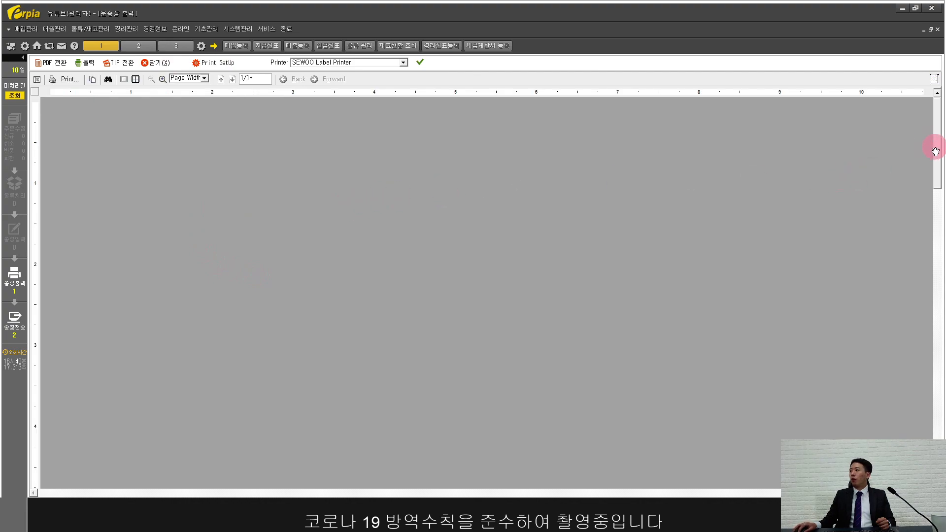
# Step: Review the SEWOO Label Printer waybill preview and close it back to 물류관리
pyautogui.moveTo(935, 151)
pyautogui.mouseDown()
pyautogui.moveTo(935, 374)
pyautogui.moveTo(930, 134)
pyautogui.mouseUp()
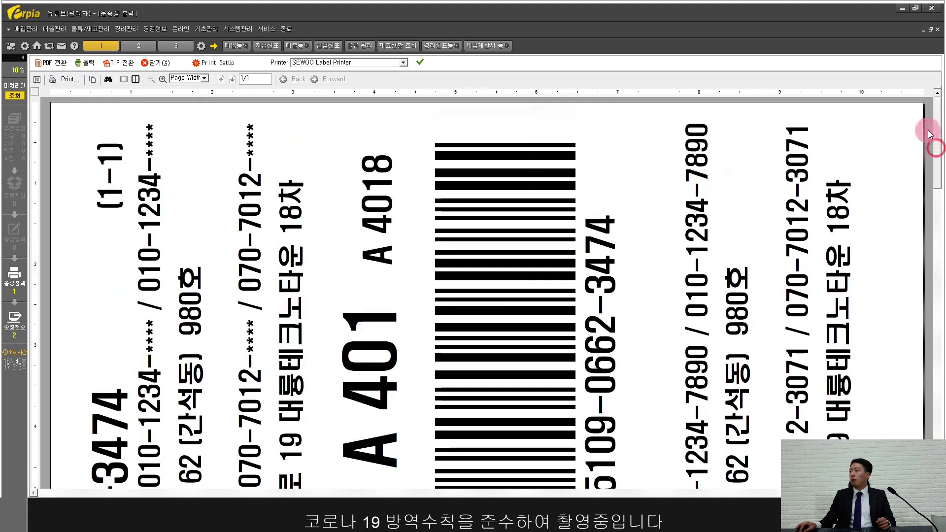
pyautogui.click(154, 66)
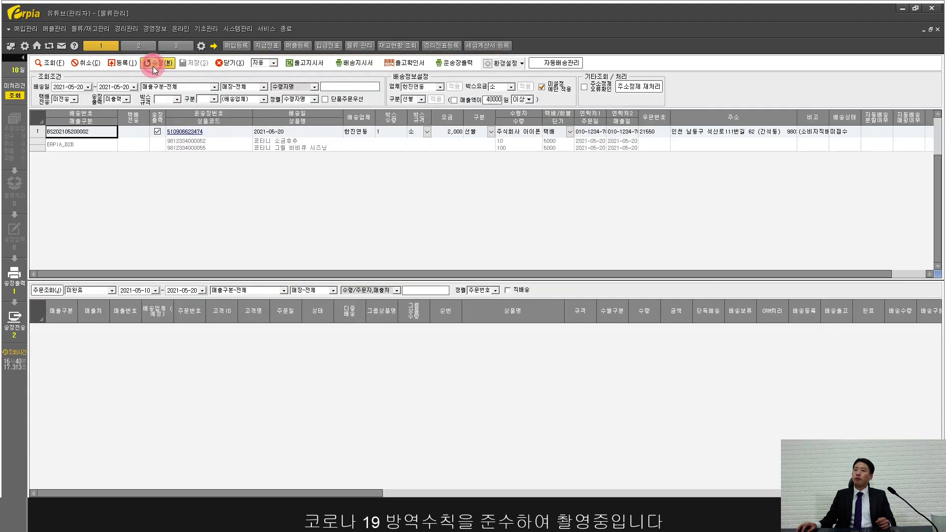
pyautogui.click(31, 134)
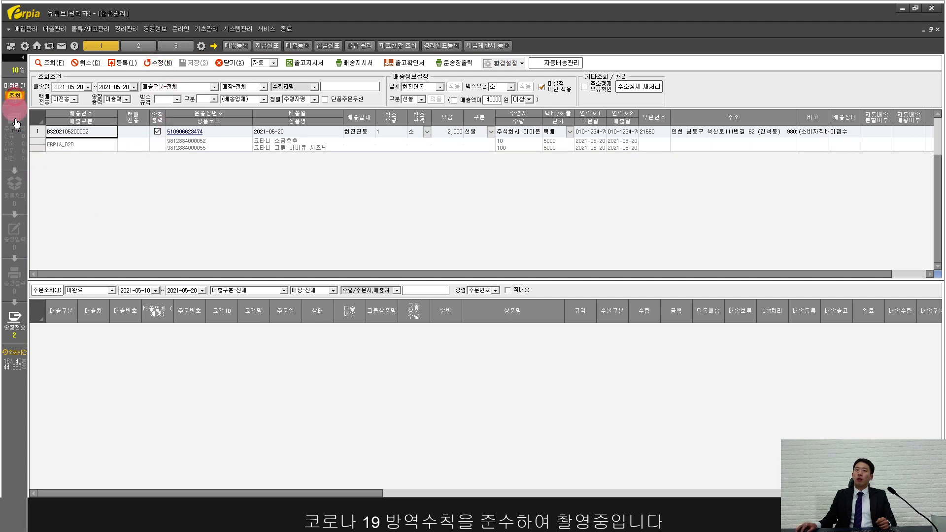
# Step: Open 송장전송 maximized and check the pending orders' order and tracking numbers
pyautogui.click(19, 329)
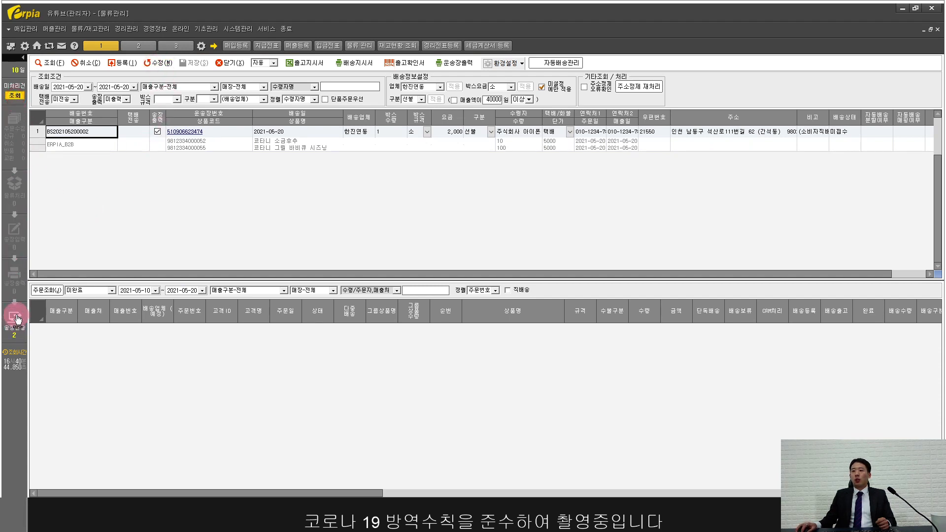
pyautogui.click(14, 324)
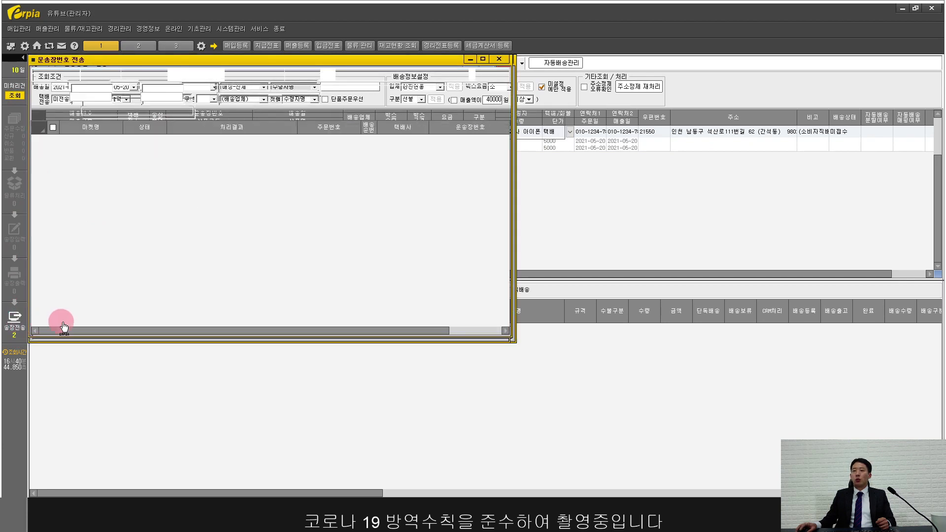
pyautogui.click(207, 145)
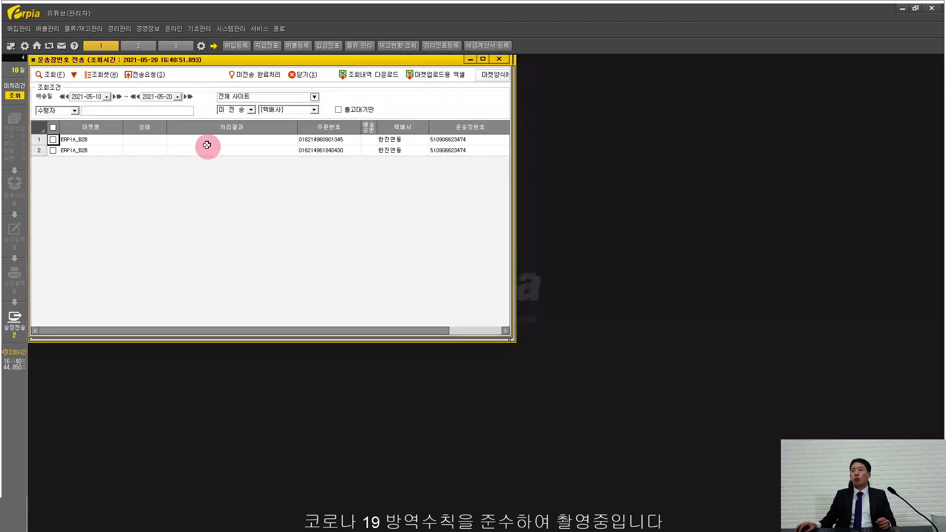
pyautogui.doubleClick(188, 61)
pyautogui.click(328, 128)
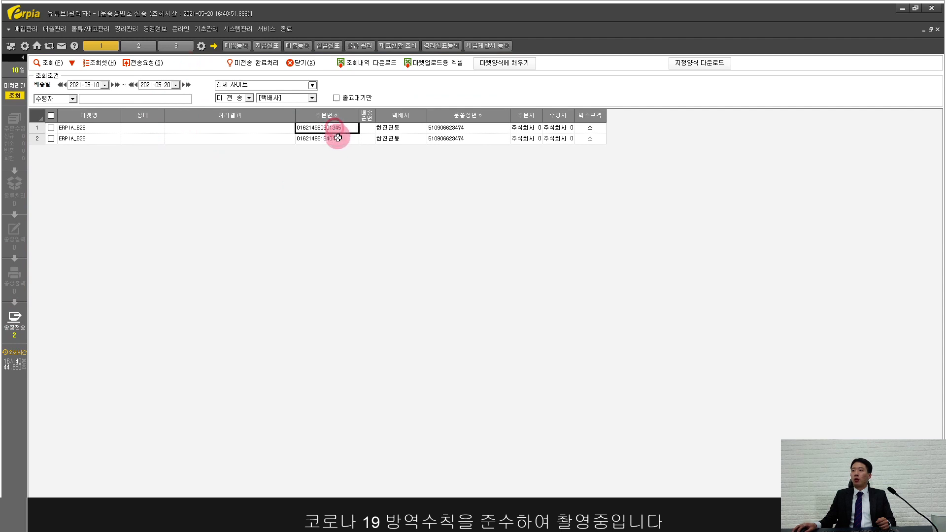
pyautogui.click(441, 128)
pyautogui.click(443, 138)
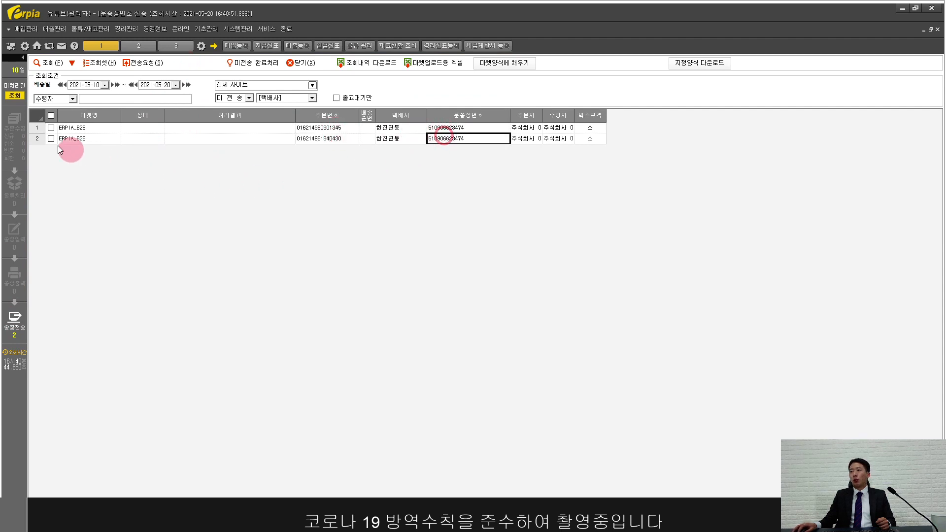
# Step: Send both tracking numbers to SmartB2B, then list transmissions filtered to 전송완료
pyautogui.click(51, 117)
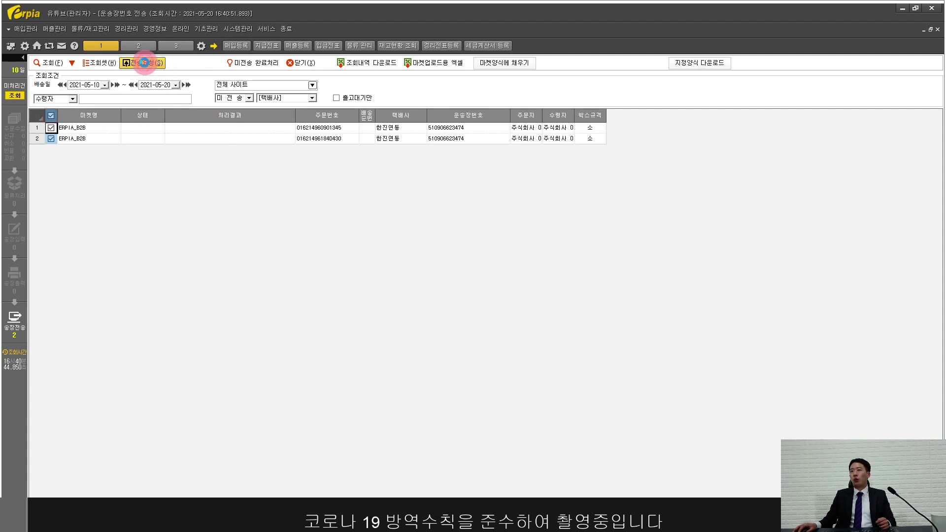
pyautogui.click(143, 62)
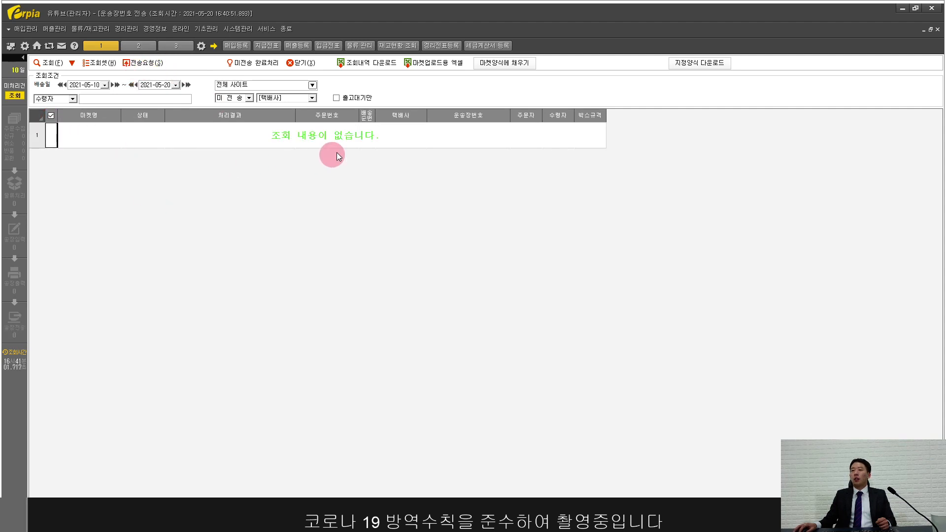
pyautogui.click(248, 99)
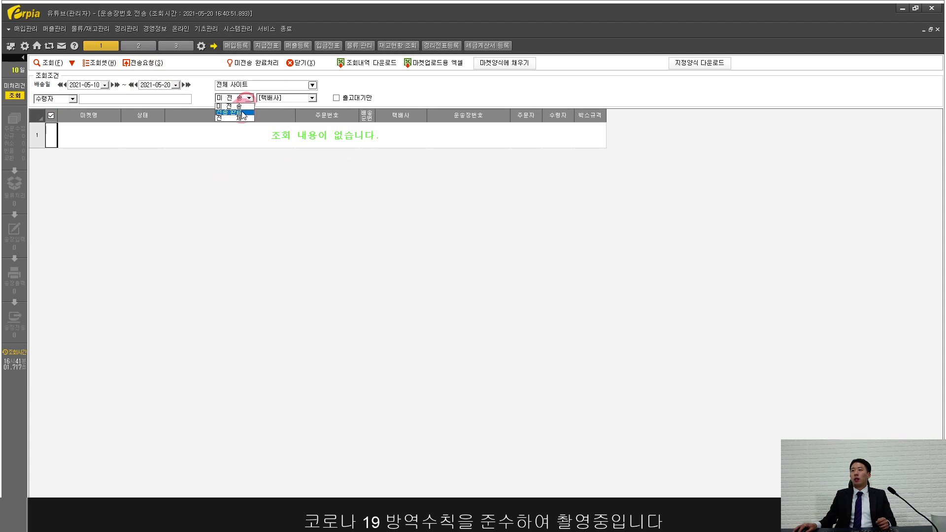
pyautogui.click(242, 113)
pyautogui.click(55, 65)
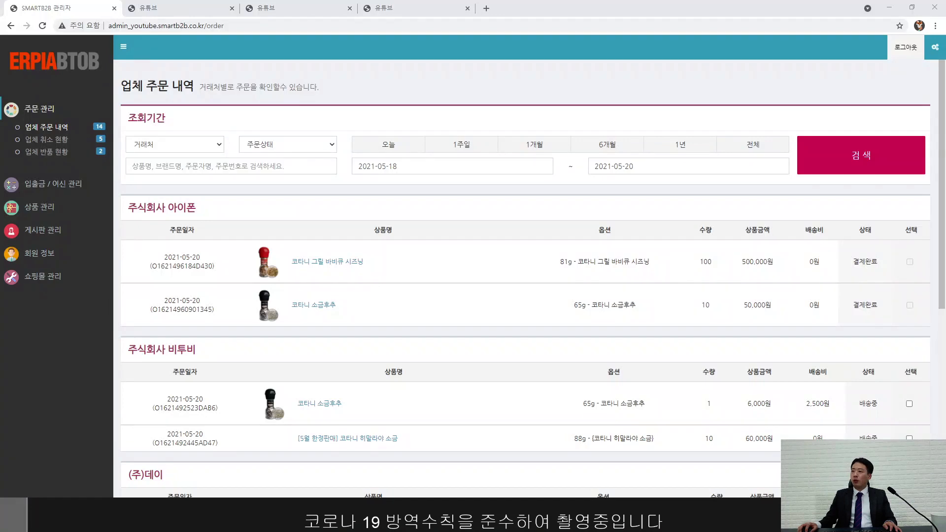
# Step: Reload the shop's 마이페이지 and verify the 500,000원 order shows 배송중 with its 한진택배 tracking number
pyautogui.click(397, 7)
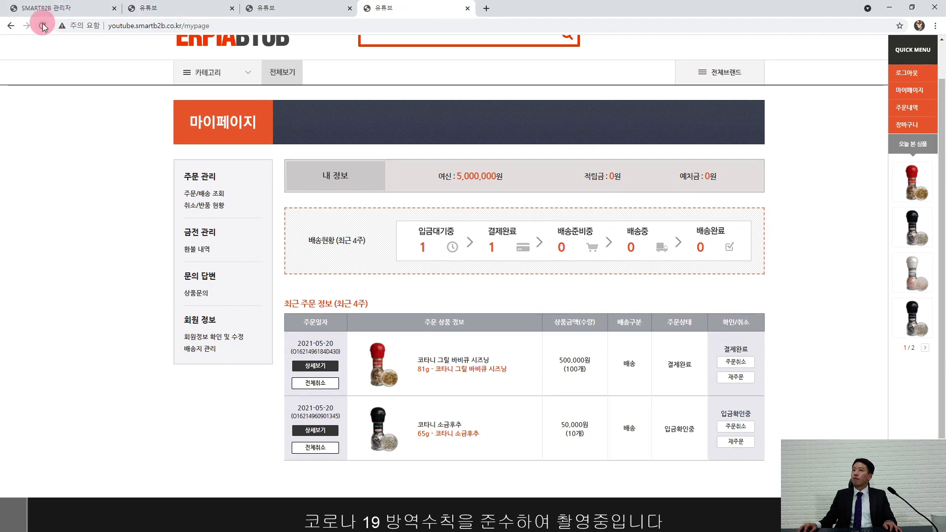
pyautogui.click(43, 26)
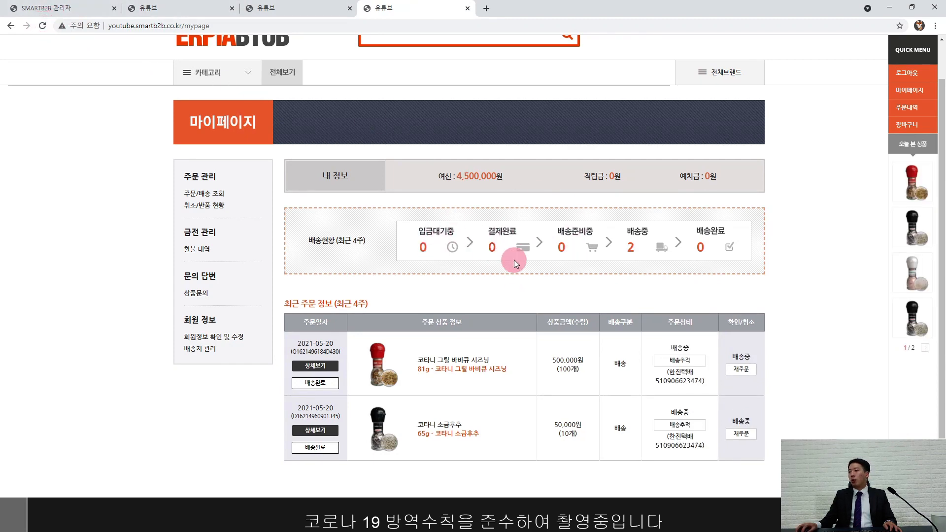
pyautogui.scroll(-1, 513, 259)
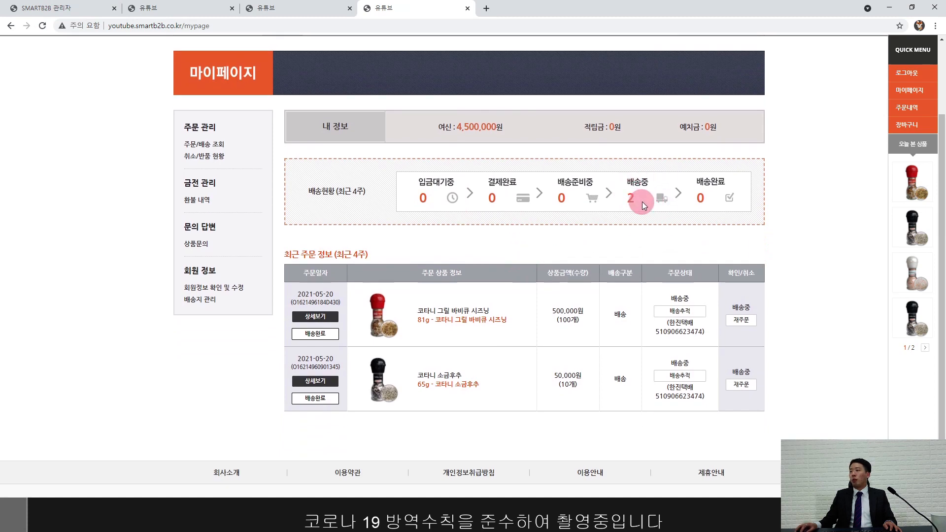
pyautogui.moveTo(551, 311); pyautogui.dragTo(581, 310)
pyautogui.click(590, 317)
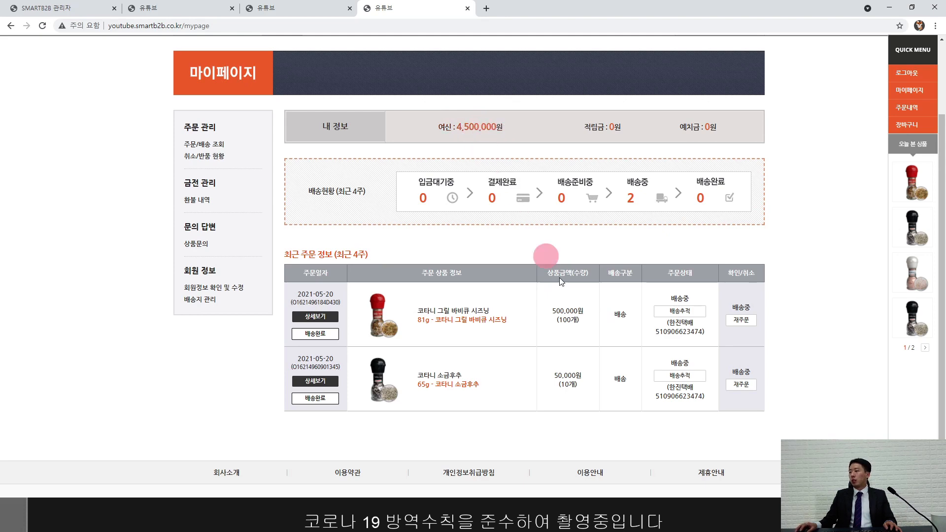
pyautogui.click(655, 332)
pyautogui.moveTo(655, 332); pyautogui.dragTo(702, 332)
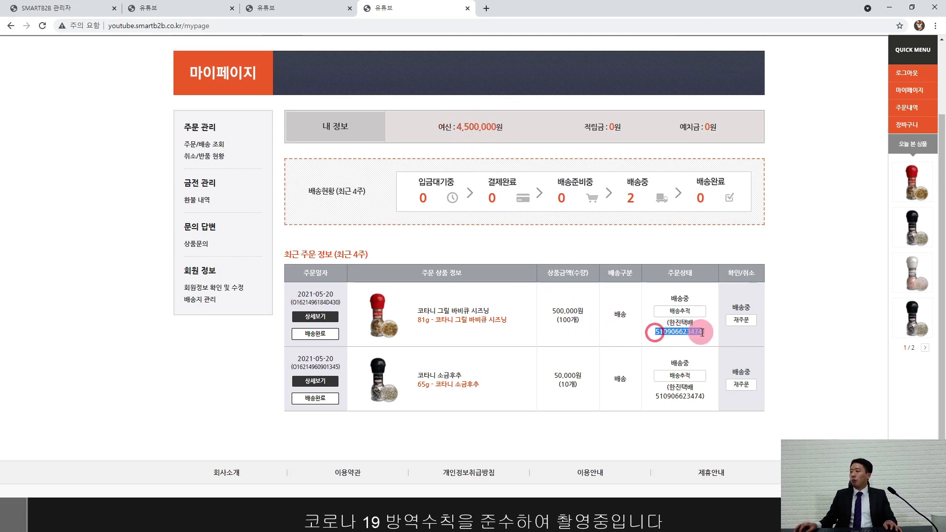
pyautogui.click(706, 337)
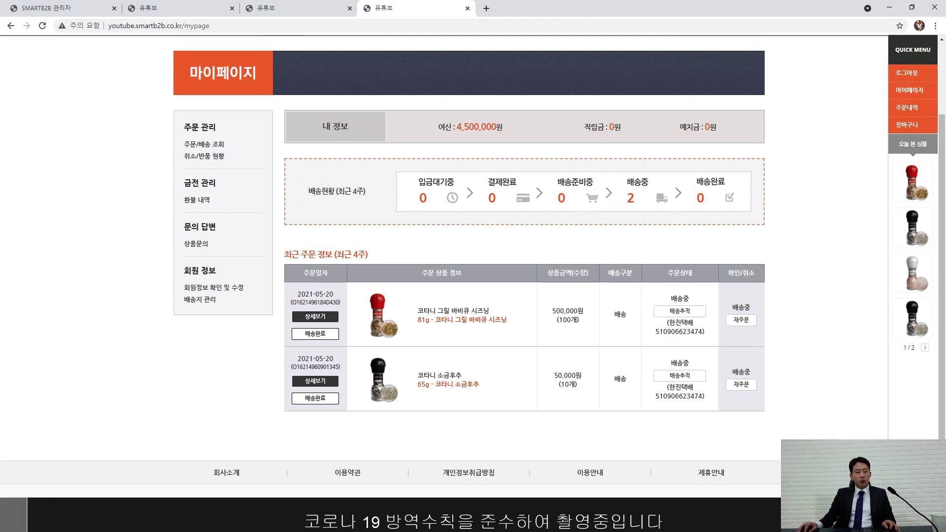
# Step: Query the customer sales summary, confirm 주식회사 아이폰's 550,000 in sales, then open 거래처 여신관리
pyautogui.hotkey('alt', 'Tab')
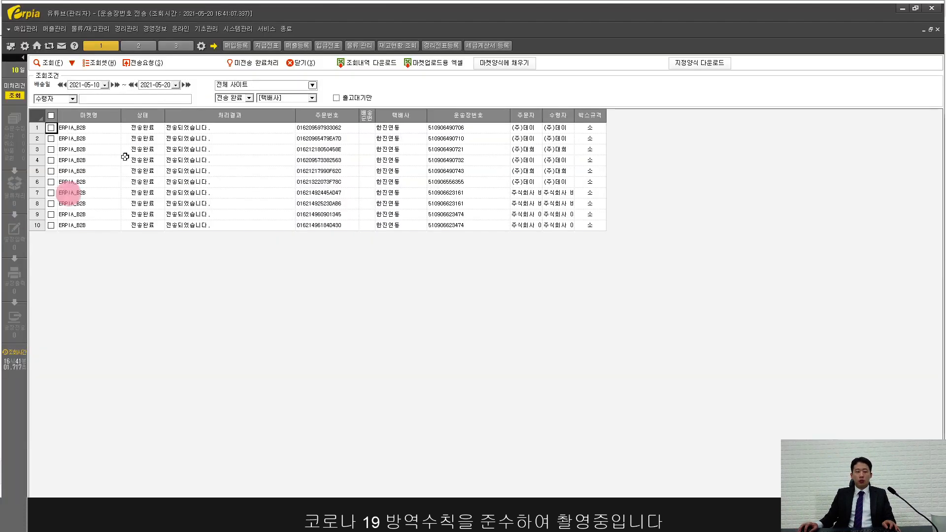
pyautogui.click(55, 29)
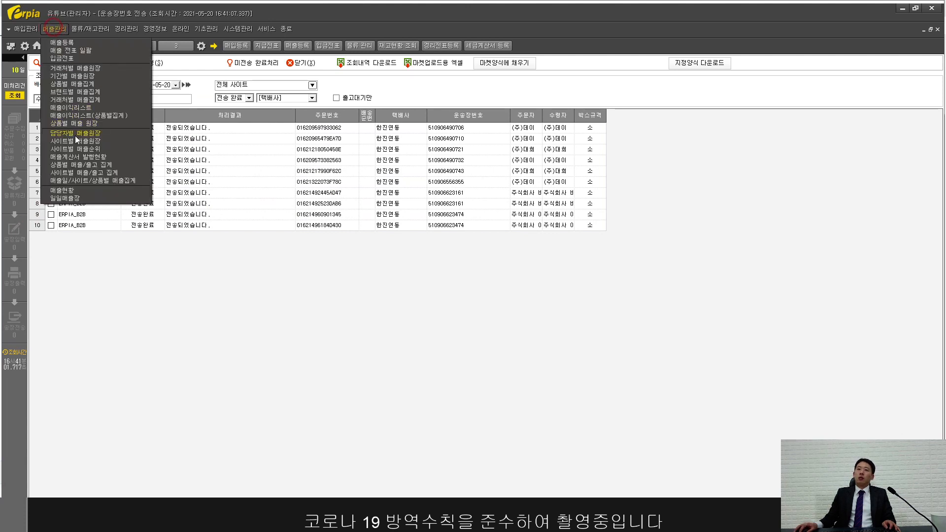
pyautogui.click(76, 99)
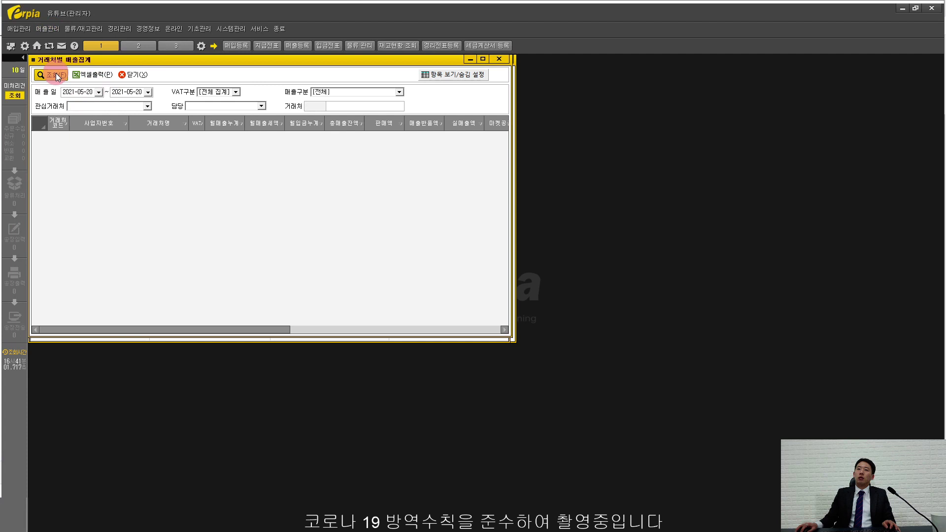
pyautogui.click(56, 75)
pyautogui.doubleClick(113, 60)
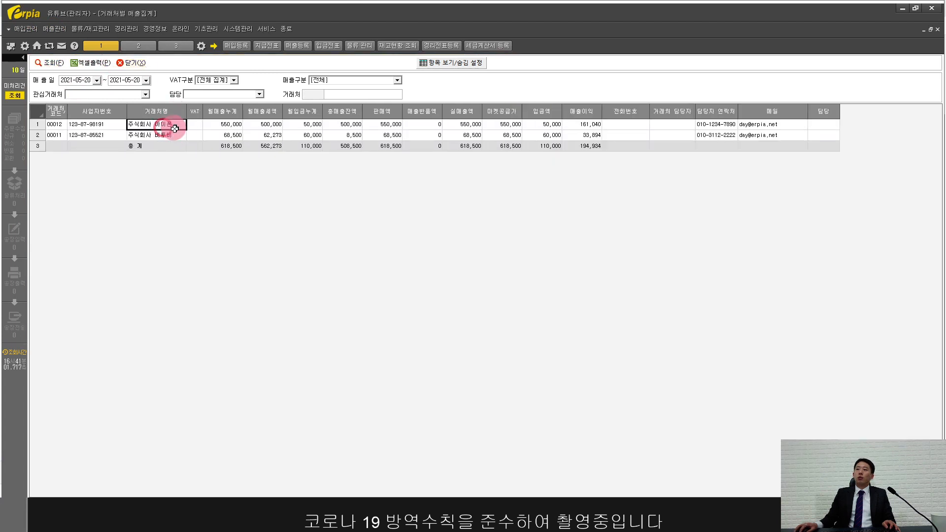
pyautogui.click(231, 127)
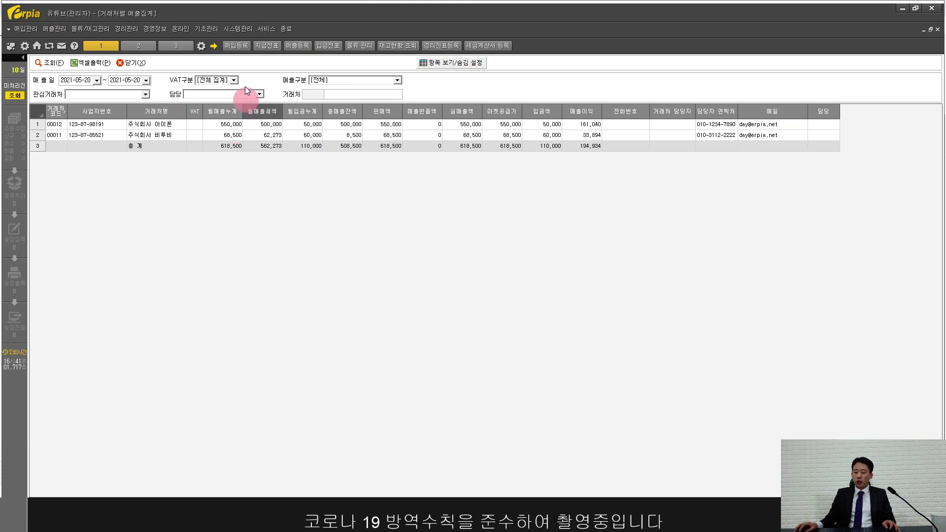
pyautogui.click(157, 29)
pyautogui.click(170, 65)
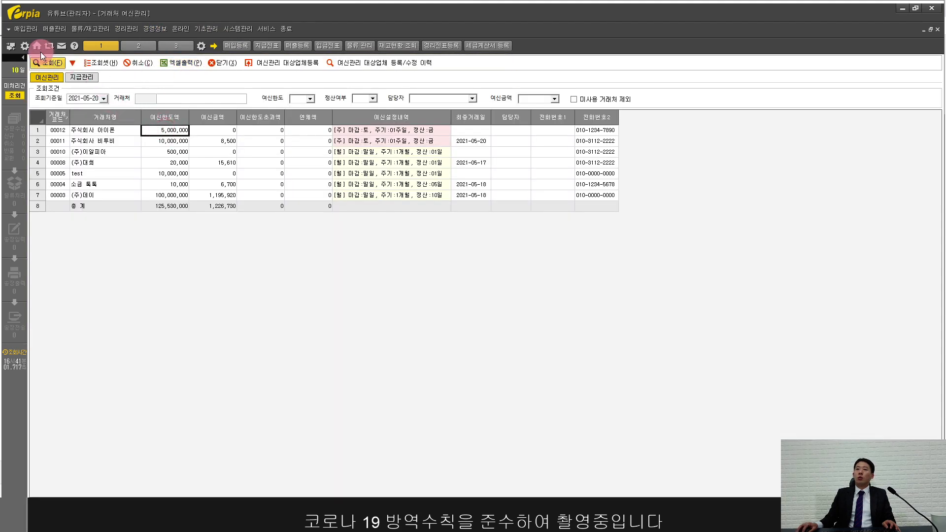
# Step: Refresh the credit list and confirm 주식회사 아이폰 shows 500,000 credit used, last traded 2021-05-20
pyautogui.click(43, 64)
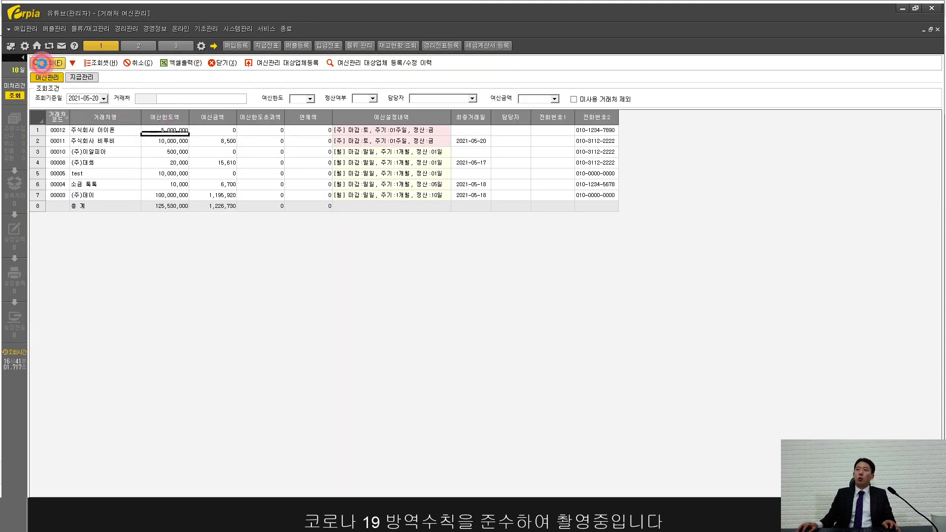
pyautogui.click(217, 131)
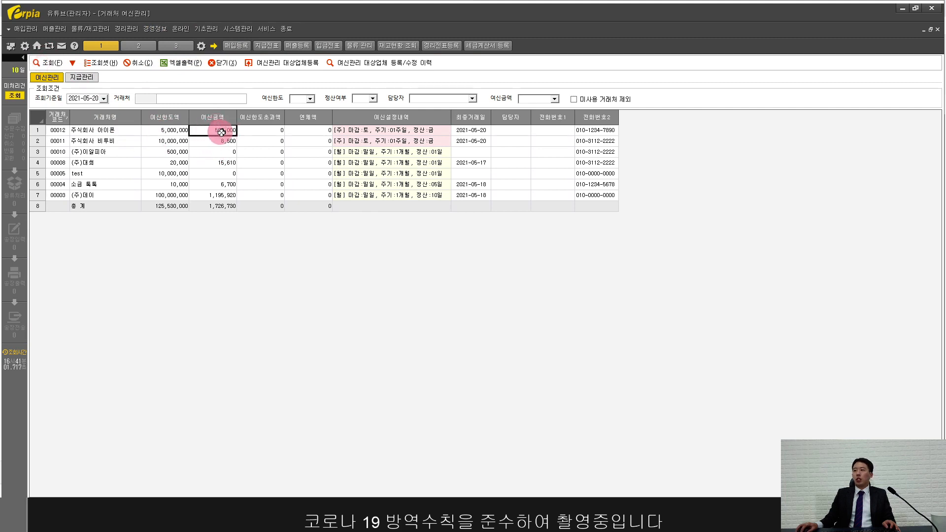
pyautogui.click(481, 130)
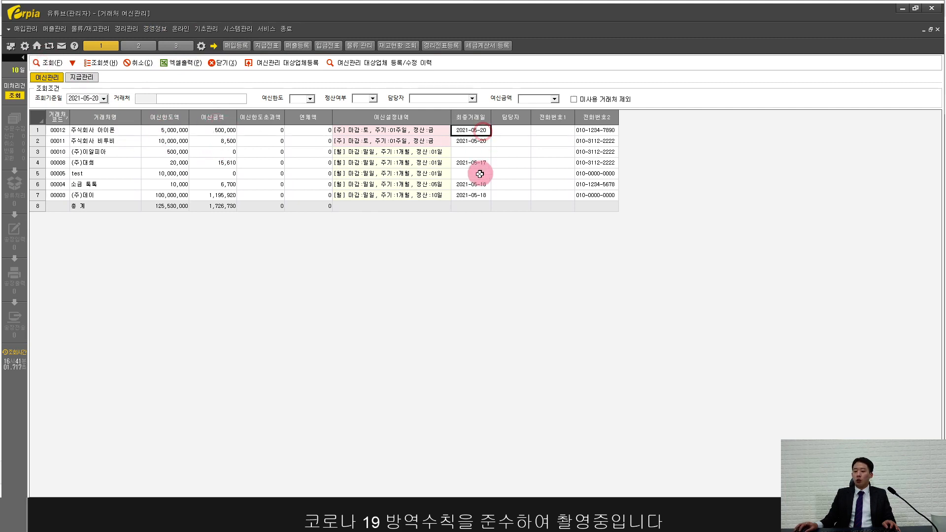